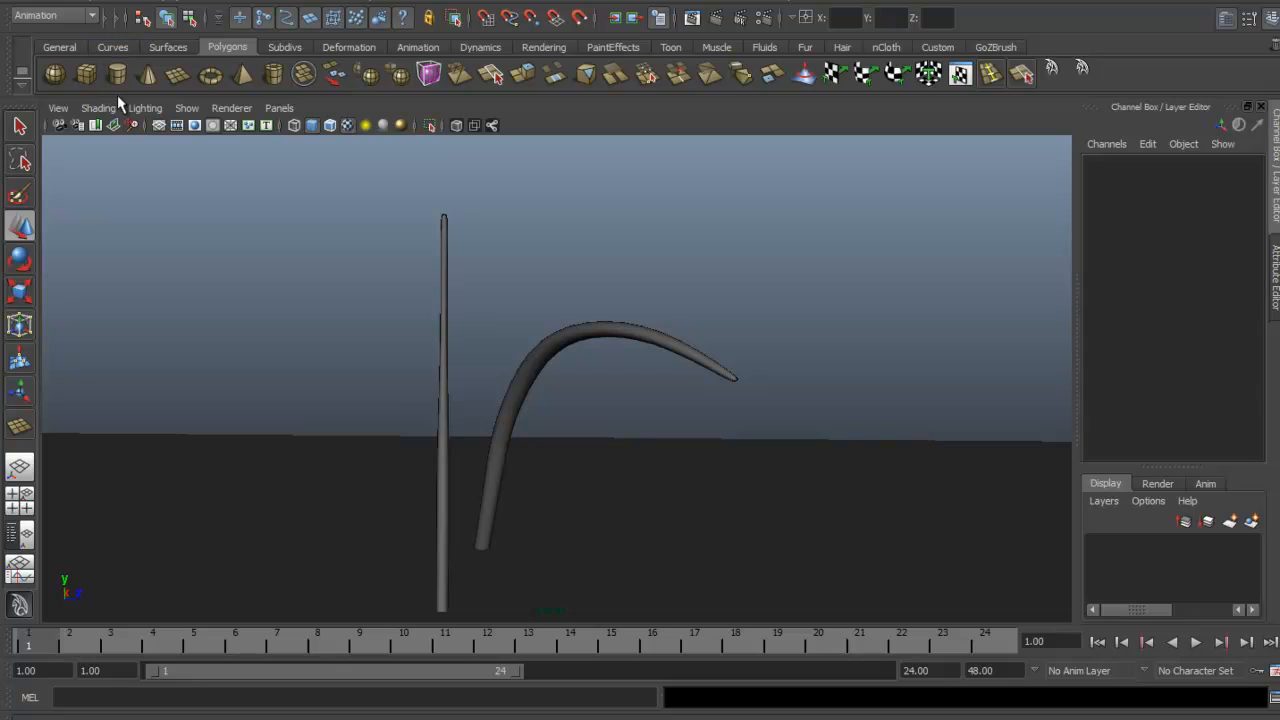
Create a thin, flat rectangular polygon cube in the open area beside the two flower stems
left_click(86, 74)
left_click_drag(560, 394, 623, 411, "alt")
left_click_drag(549, 457, 481, 388)
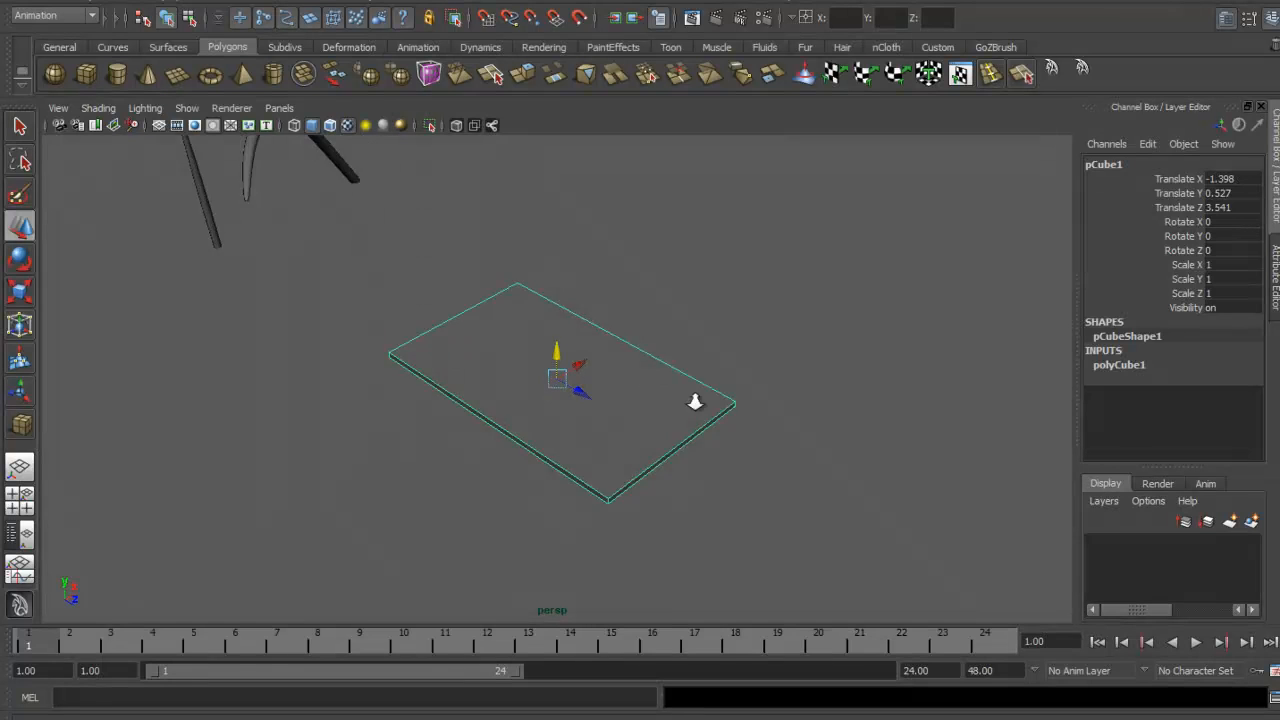
left_click_drag(691, 400, 470, 115, "alt")
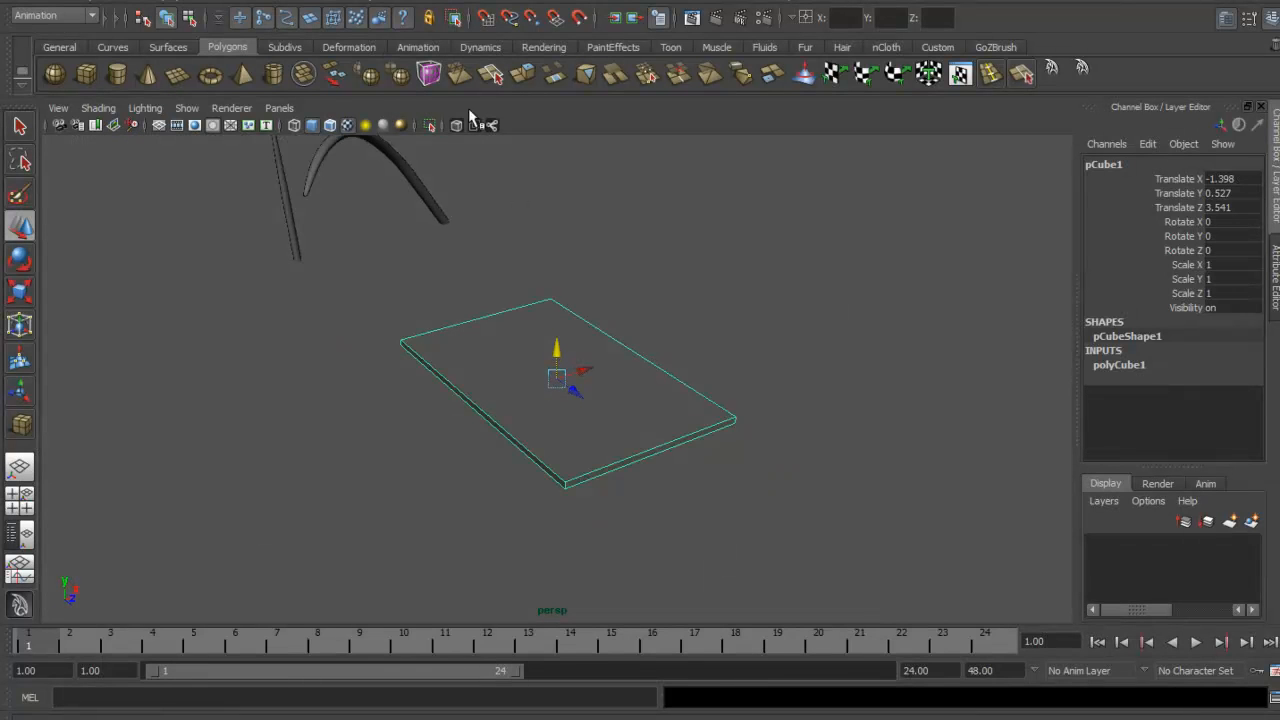
left_click_drag(565, 317, 626, 321, "alt")
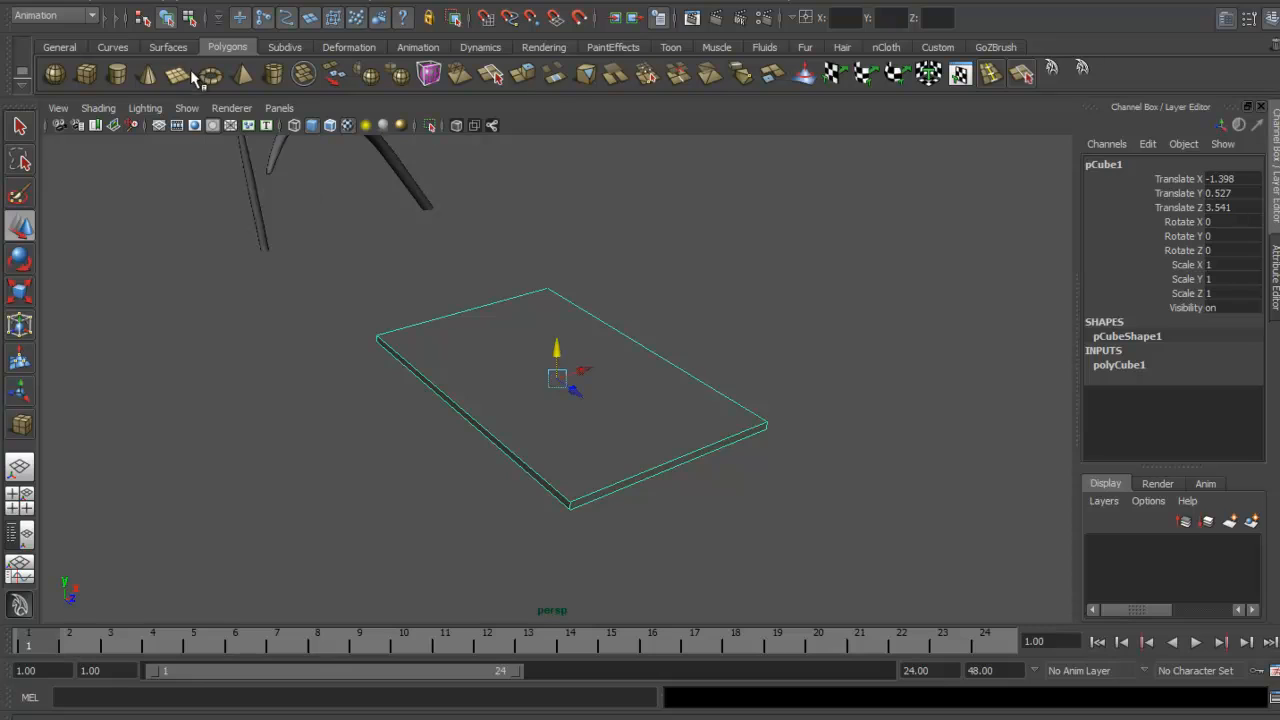
Insert three evenly spaced edge loops along the slab's length, dividing its width into four strips
key("alt+Tab")
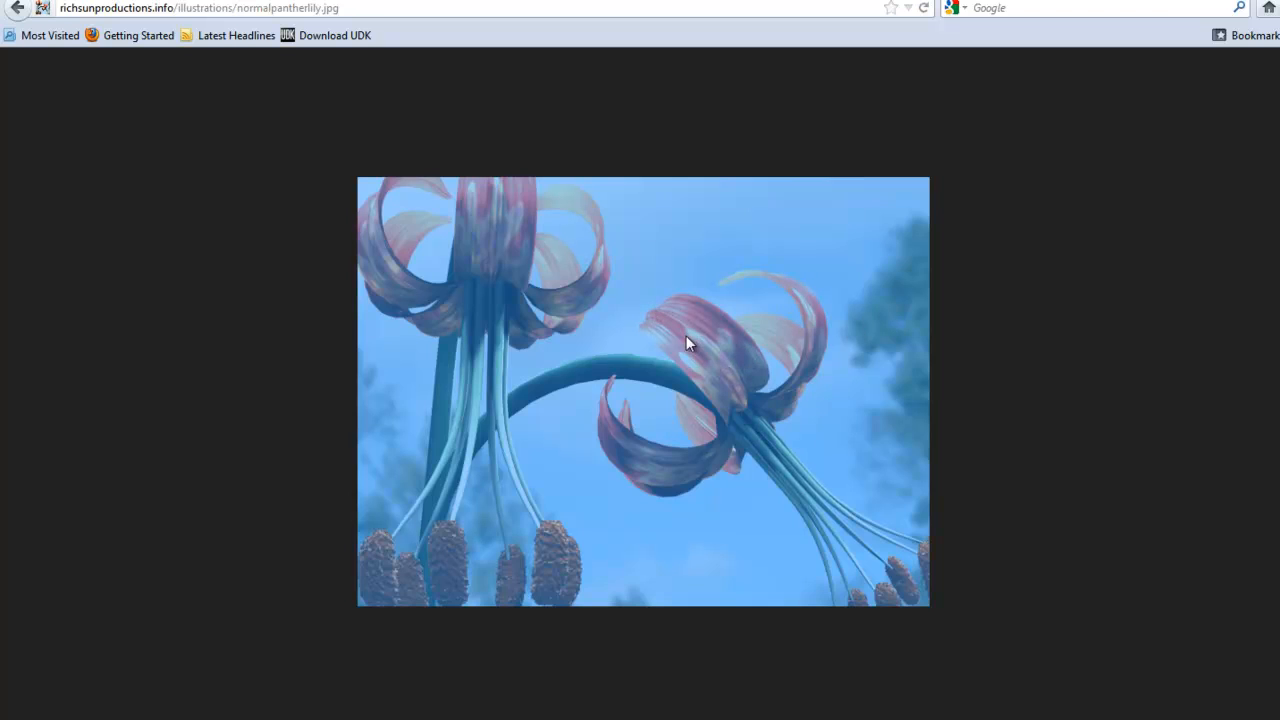
key("alt+Tab")
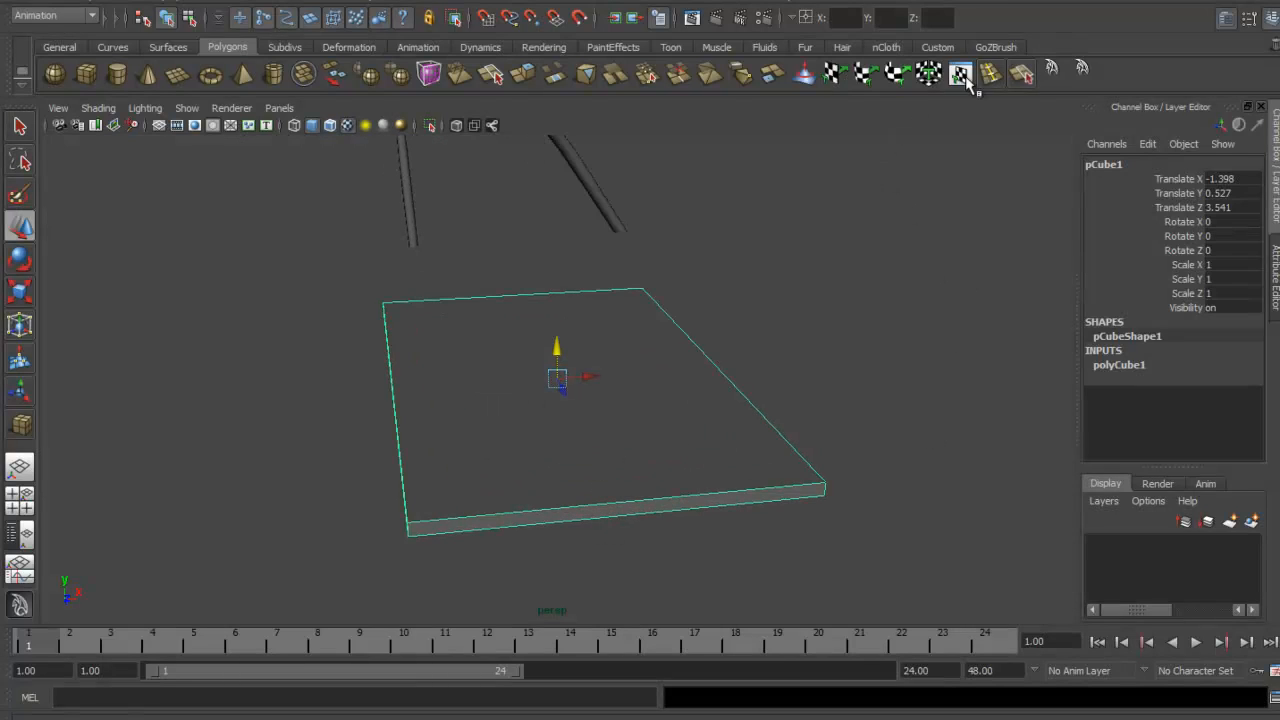
left_click(991, 74)
left_click_drag(642, 507, 593, 515)
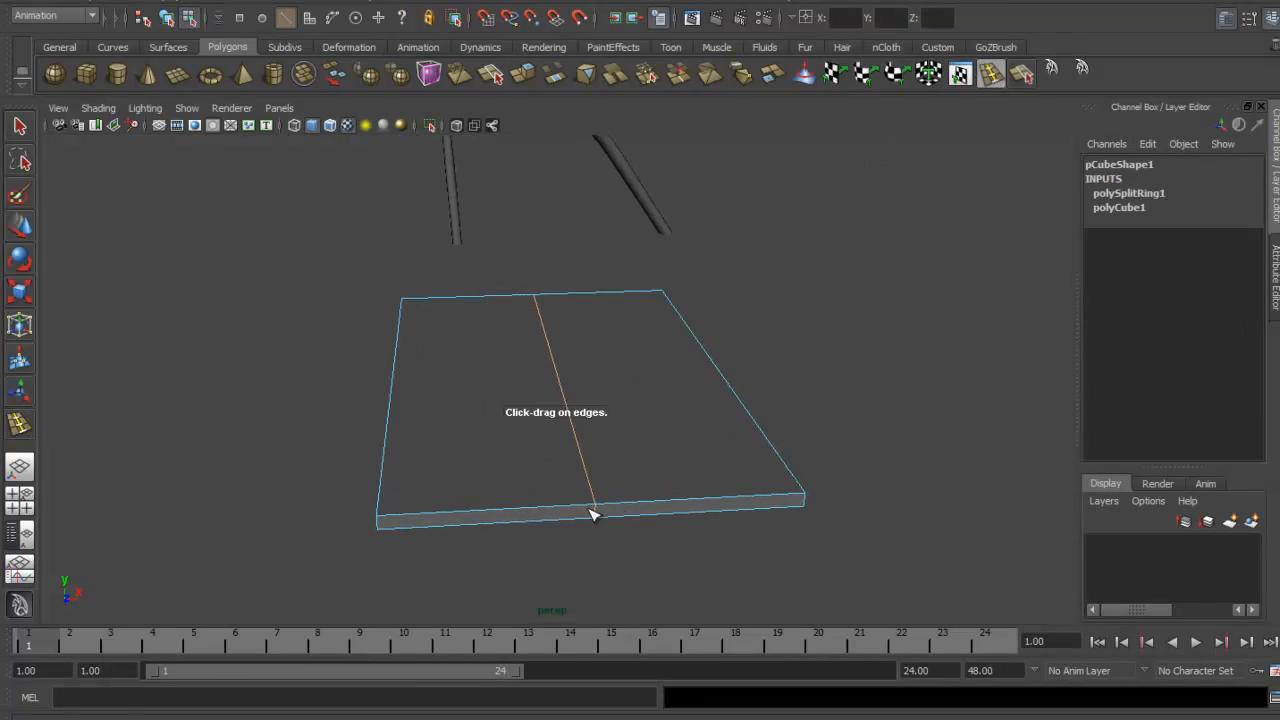
left_click(488, 511)
left_click(704, 500)
Compare the slab in Maya with the petal shapes in the panther lily reference image in the browser
key("alt+Tab")
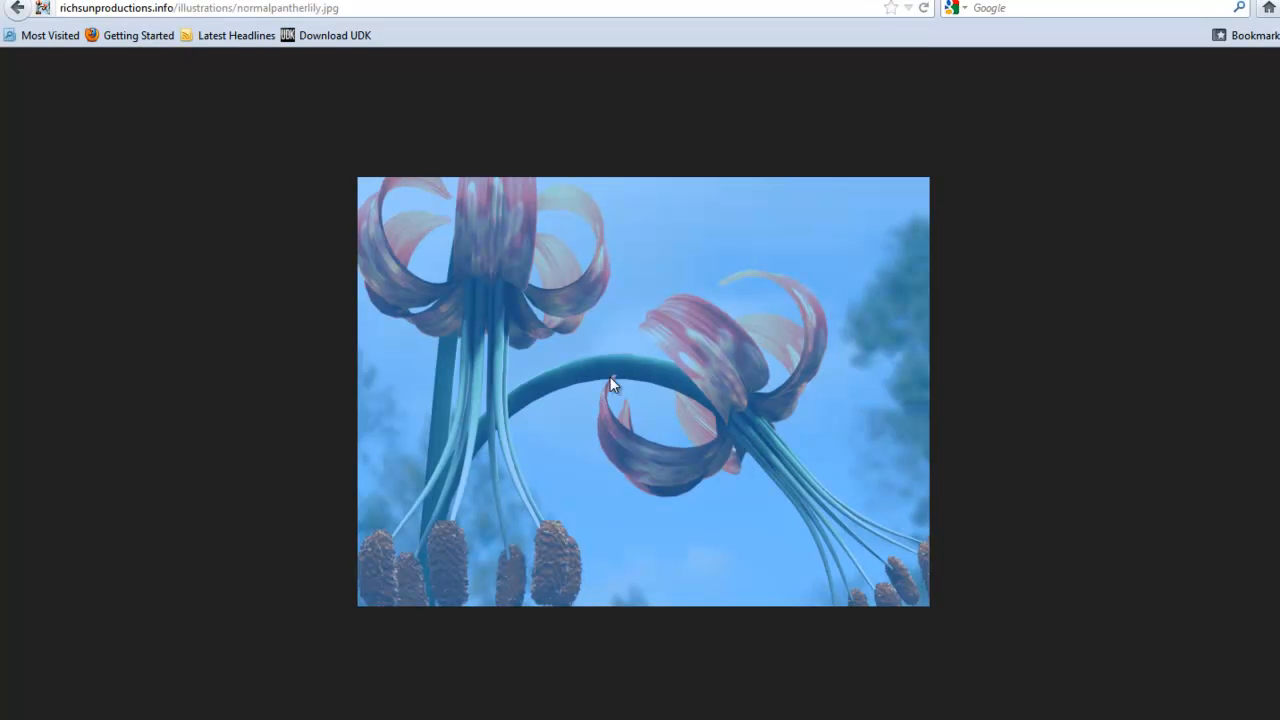
key("alt+Tab")
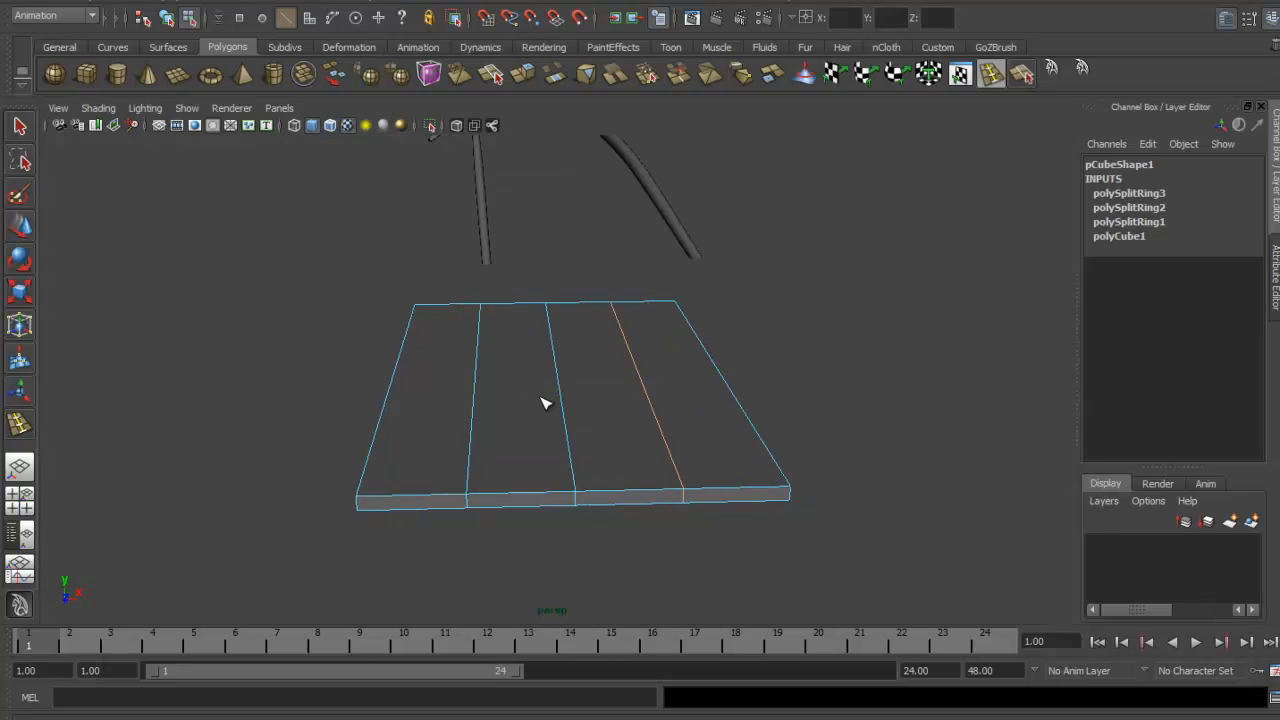
key("alt+Tab")
key("alt+Tab")
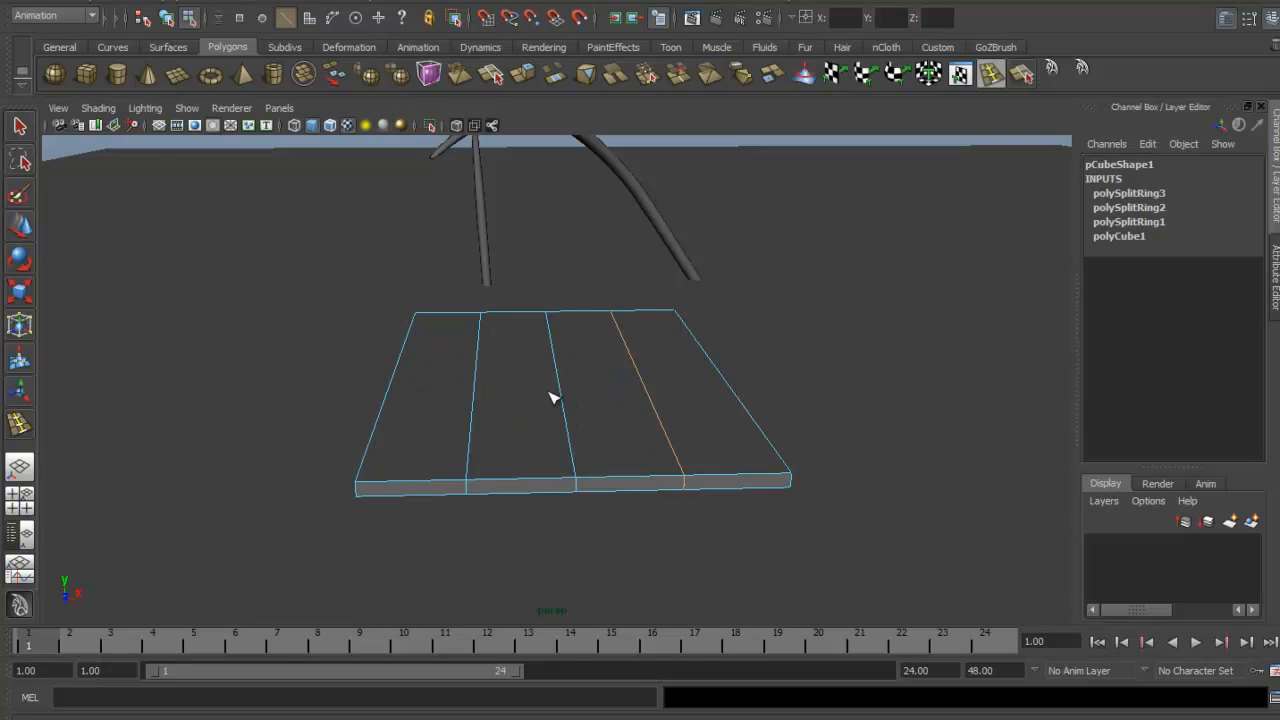
key("alt+Tab")
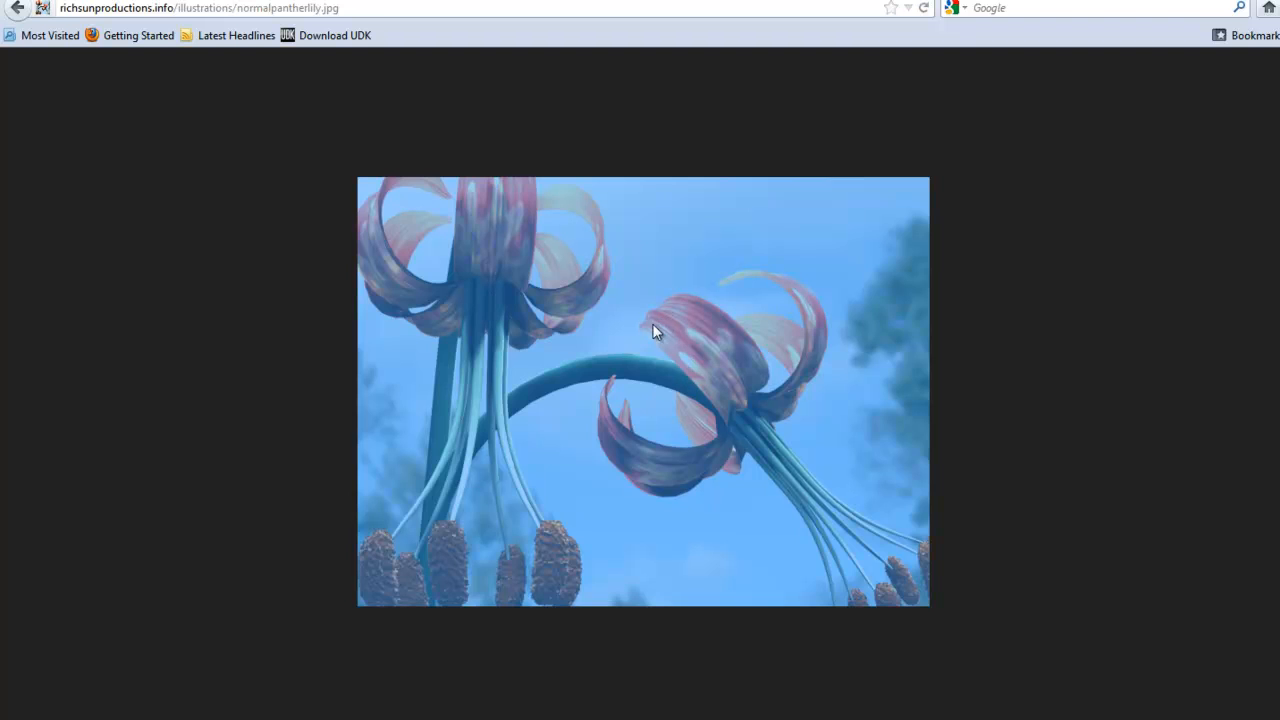
key("alt+Tab")
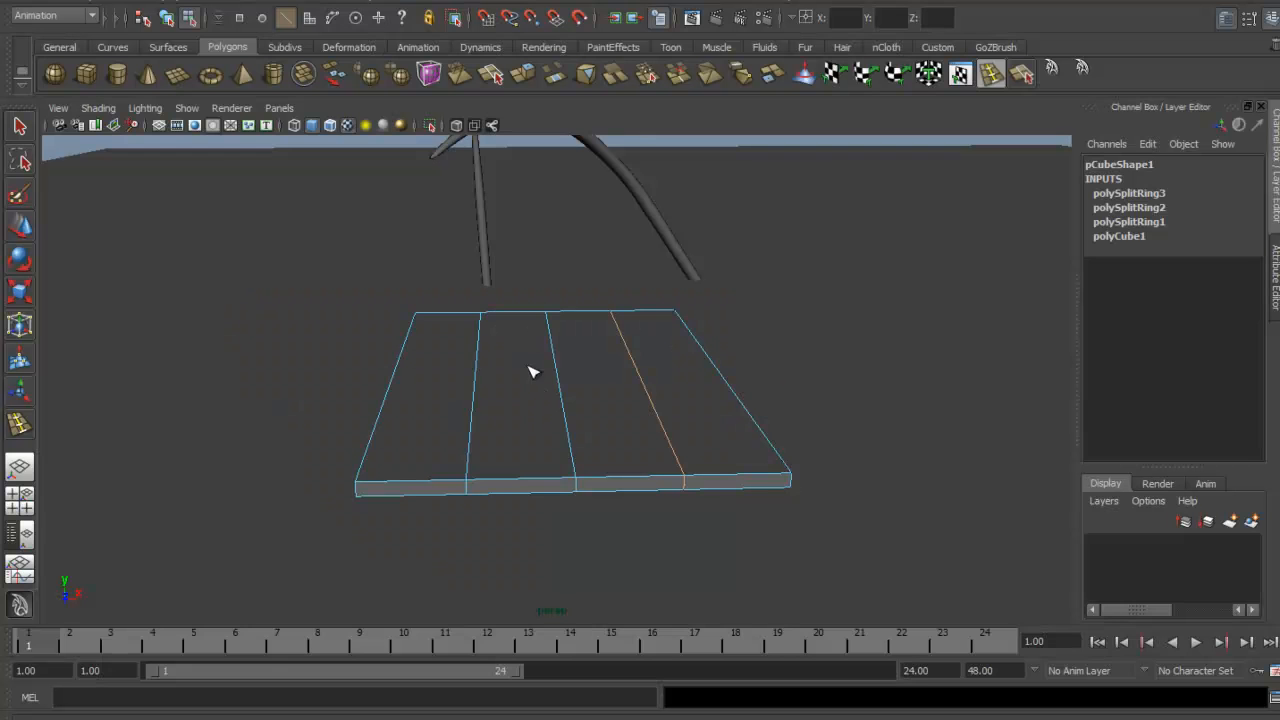
key("alt+Tab")
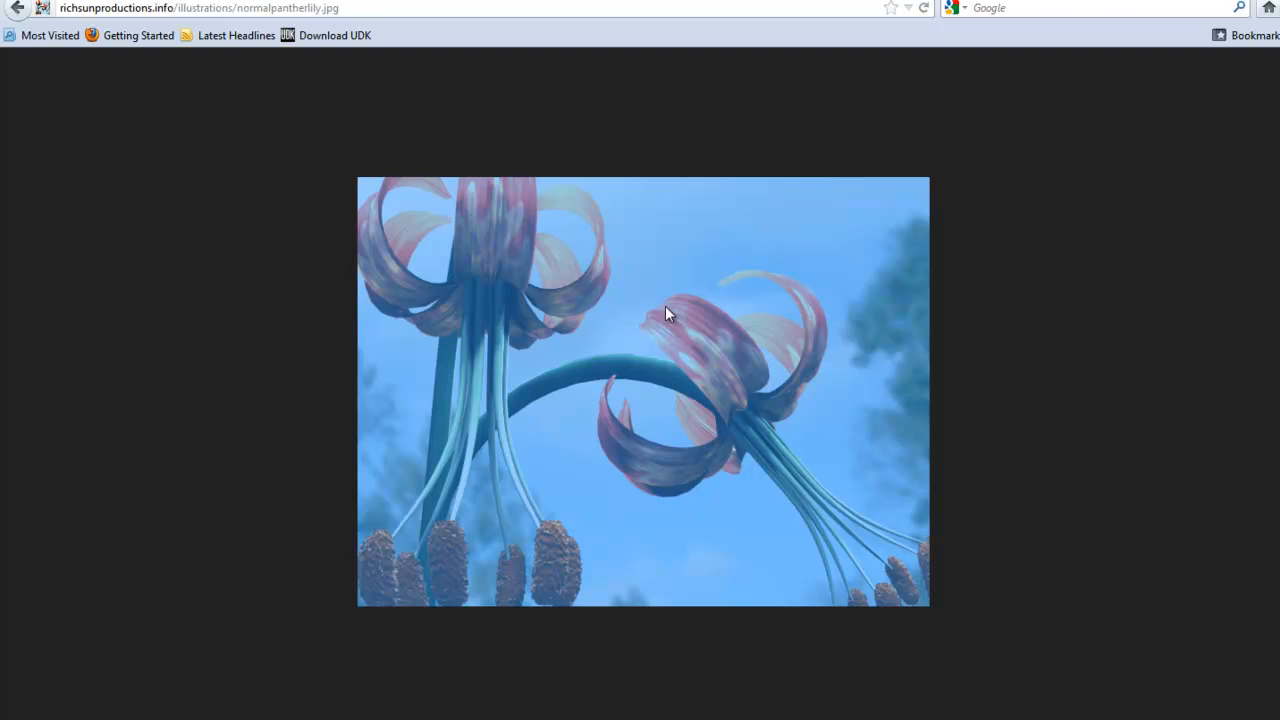
key("alt+Tab")
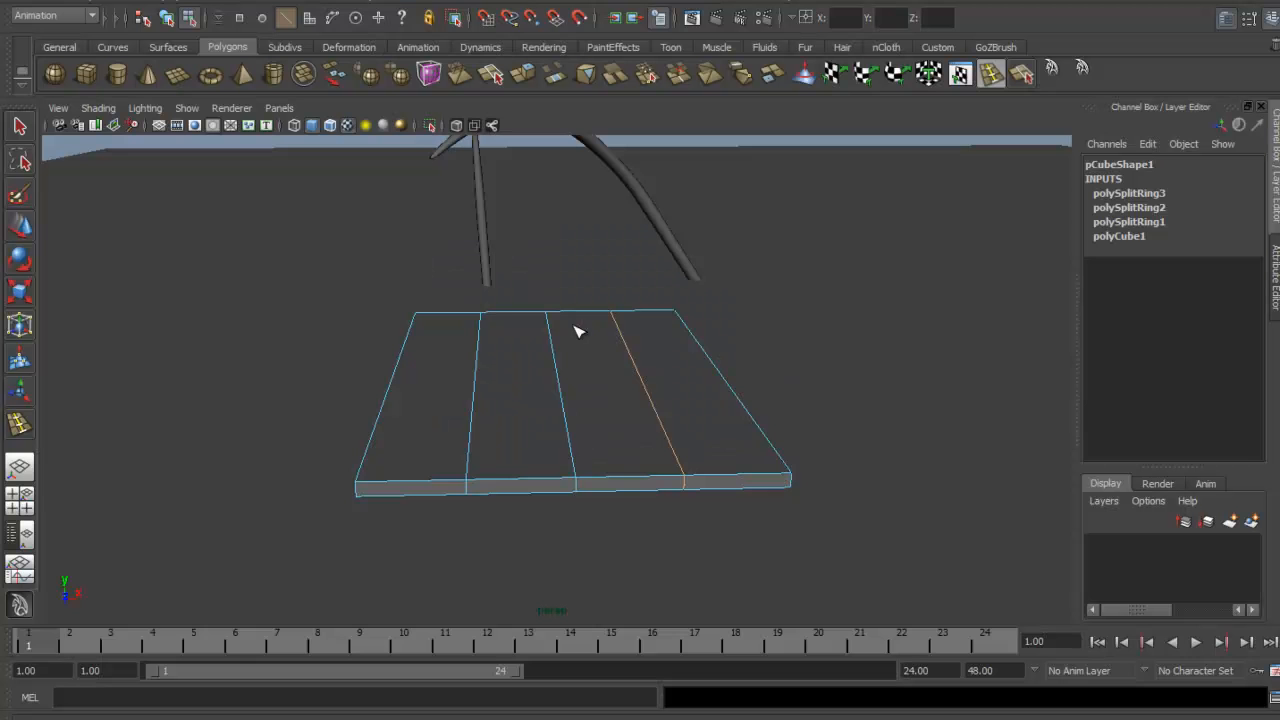
key("alt+Tab")
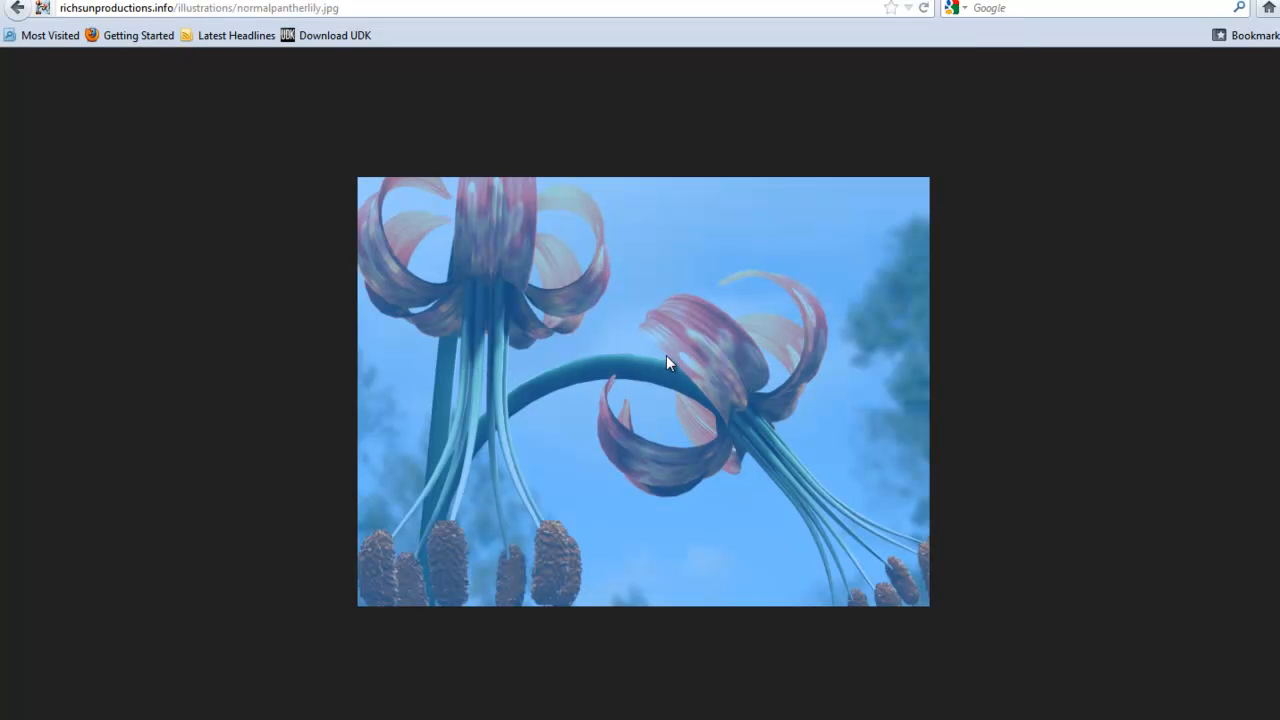
key("alt+Tab")
left_click_drag(517, 359, 519, 351, "alt")
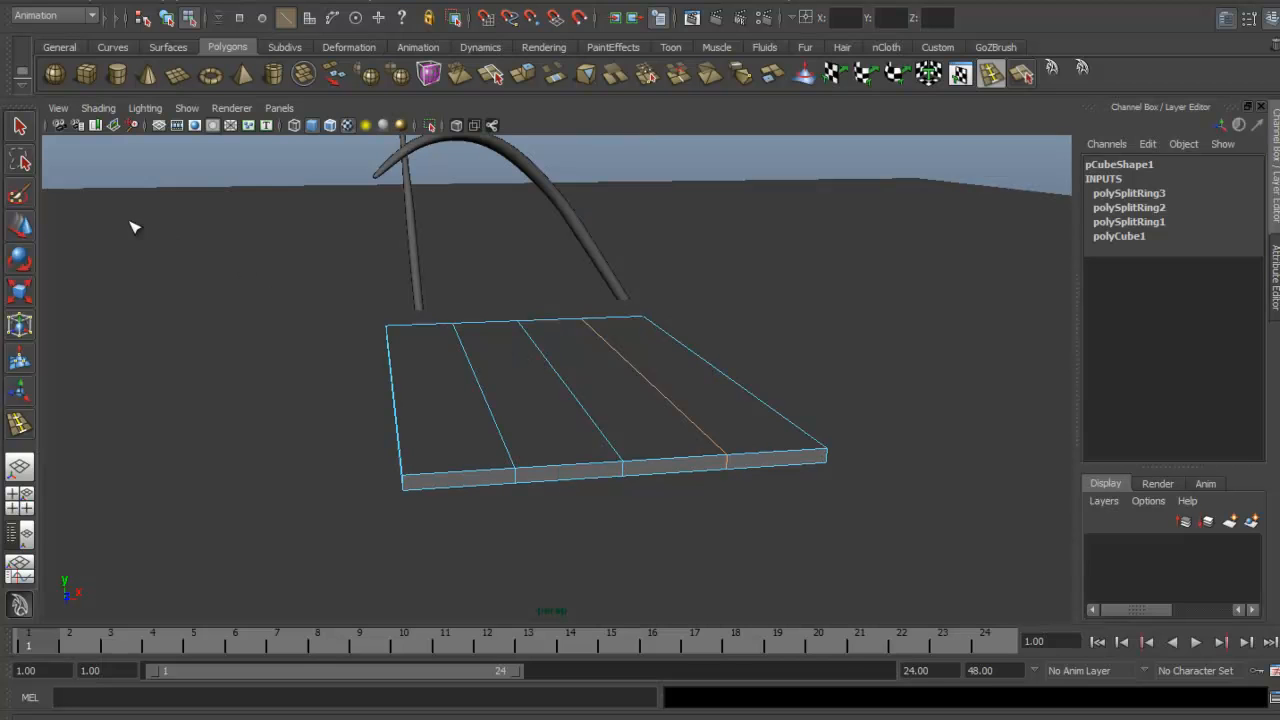
left_click_drag(428, 277, 514, 289, "alt")
key("alt+Tab")
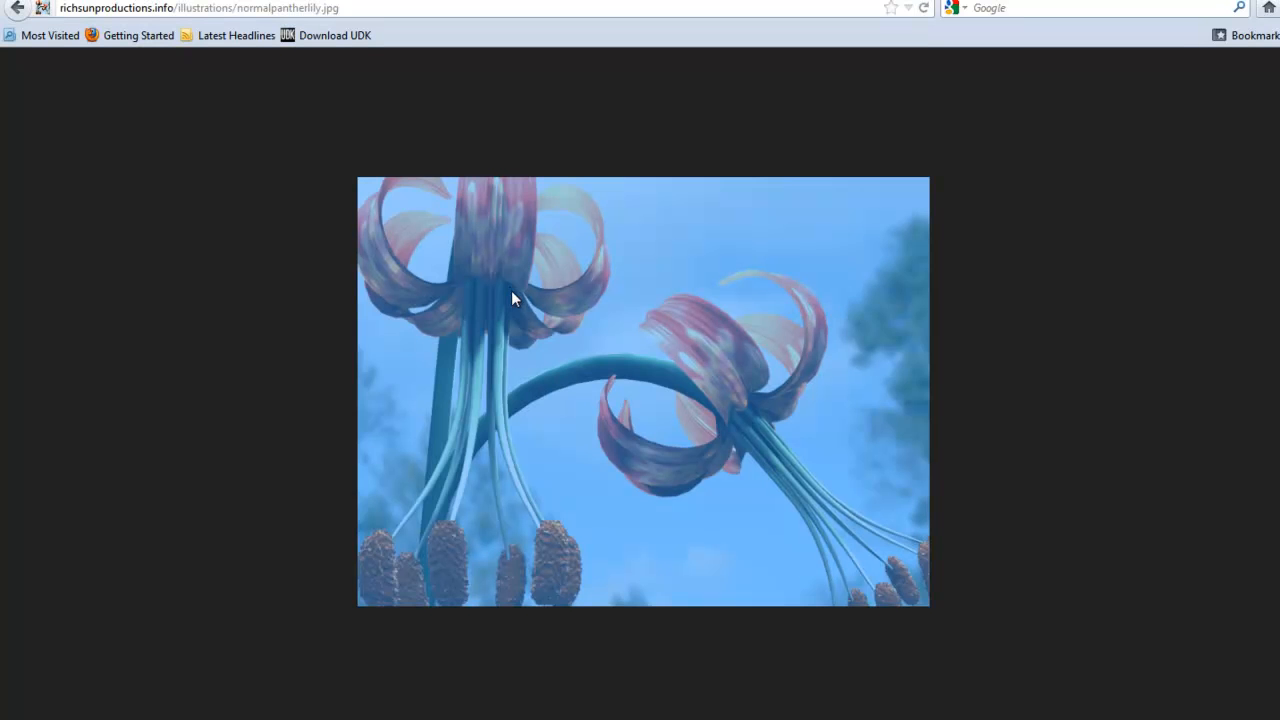
key("alt+Tab")
left_click_drag(614, 366, 645, 390, "alt")
Insert three evenly spaced edge loops across the slab, dividing its length into four sections
left_click(988, 73)
left_click_drag(811, 325, 757, 346, "alt")
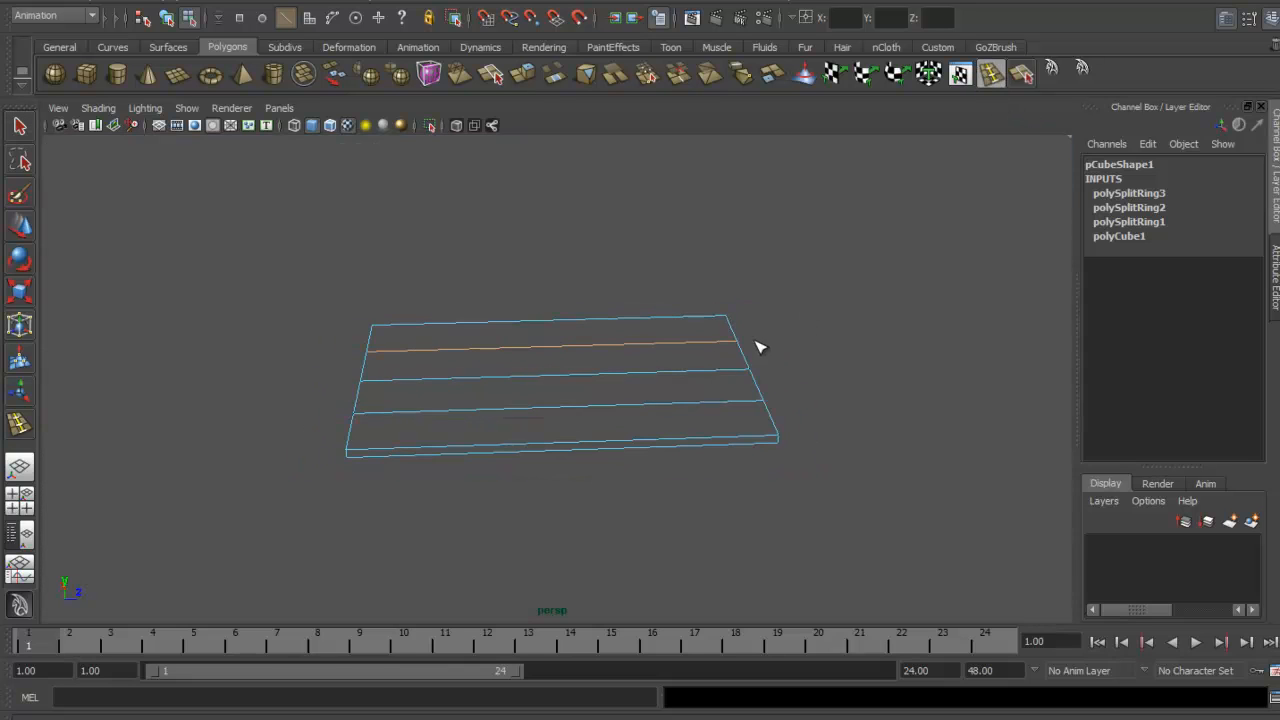
key("alt+Tab")
key("alt+Tab")
left_click(680, 350)
left_click(672, 343)
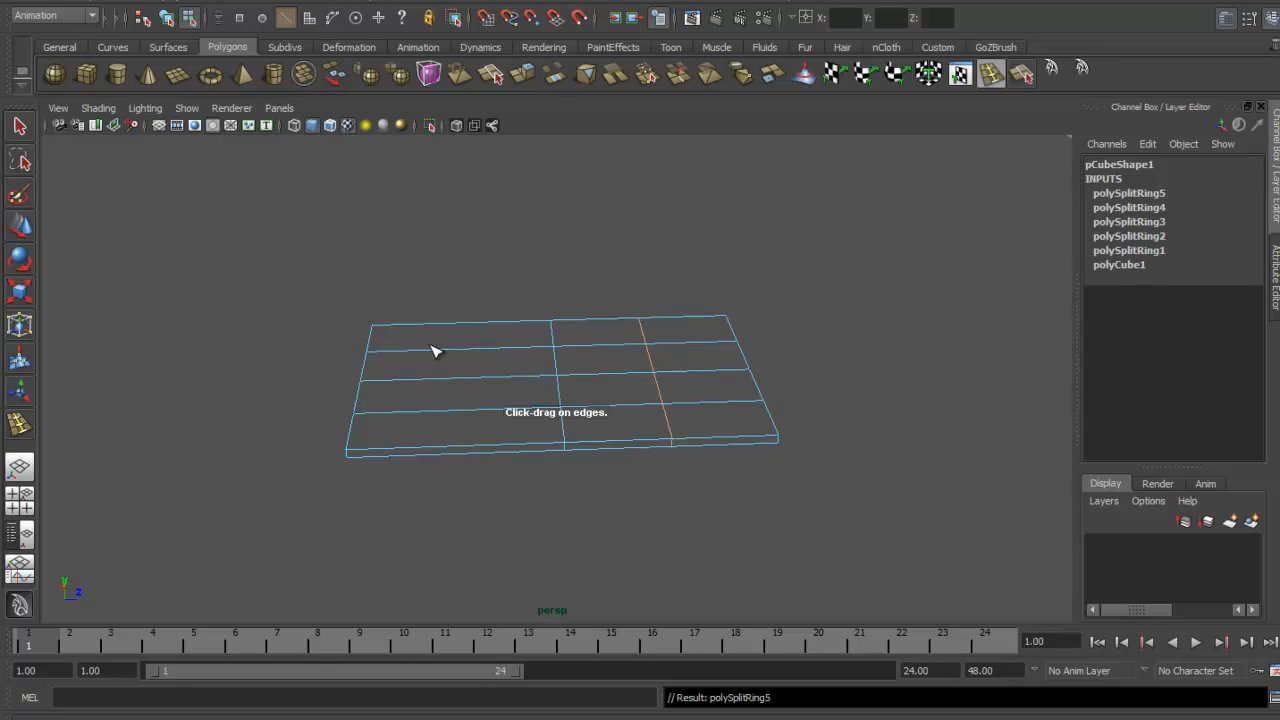
left_click(432, 352)
key("alt+Tab")
key("alt+Tab")
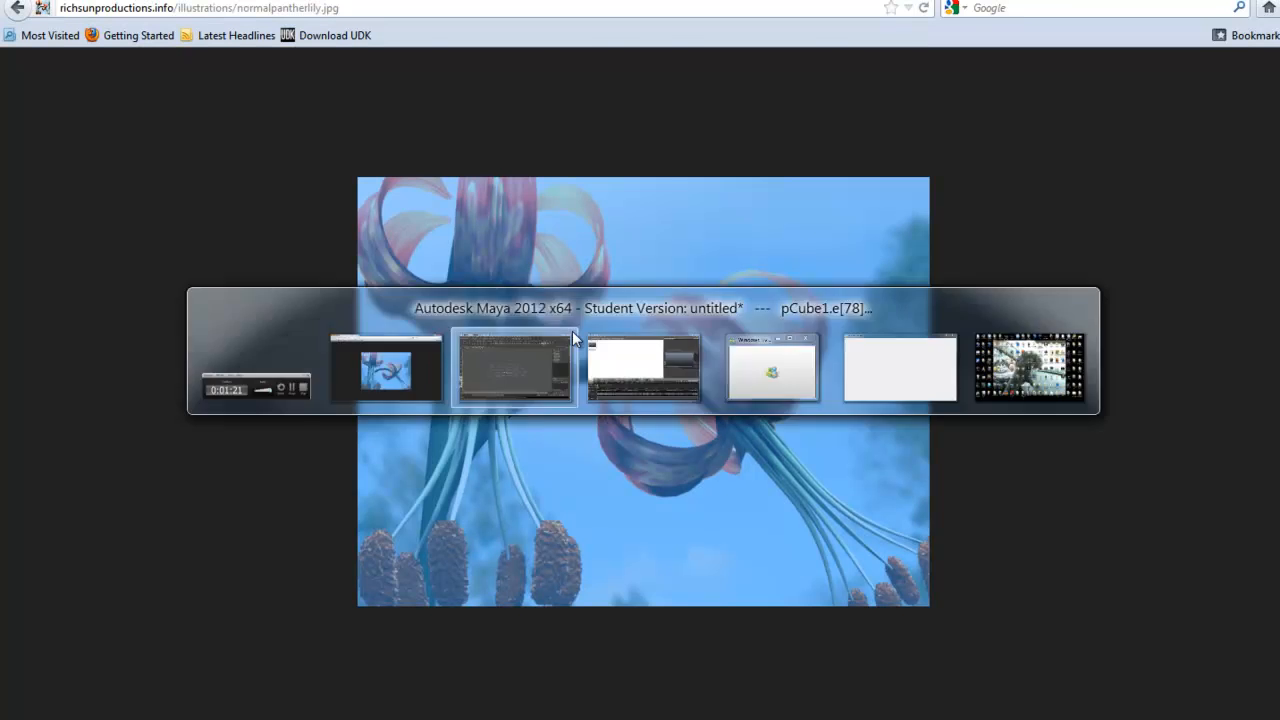
Leave edge loop insertion and select the whole slab in object mode with the Scale tool active
left_click_drag(618, 333, 243, 196, "alt")
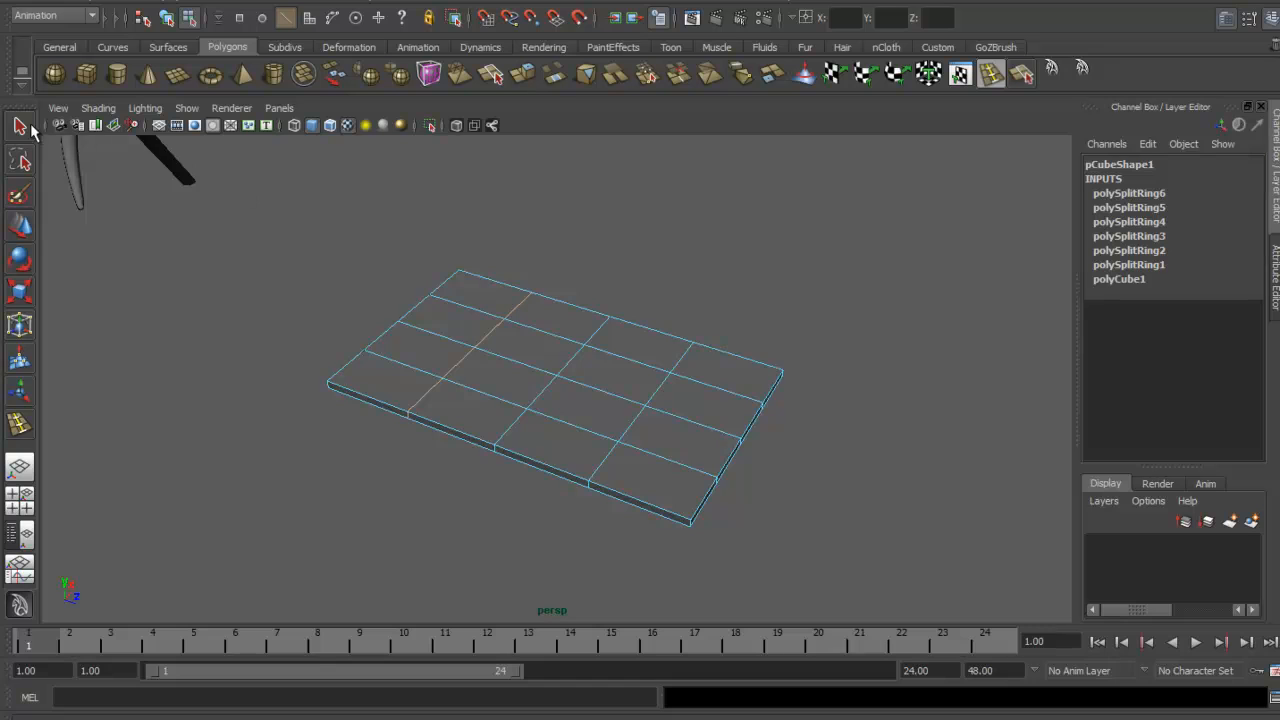
left_click_drag(360, 290, 500, 264, "alt")
key("alt+Tab")
key("alt+Tab")
right_click_drag(654, 351, 705, 366, "alt")
right_click_drag(612, 377, 682, 354)
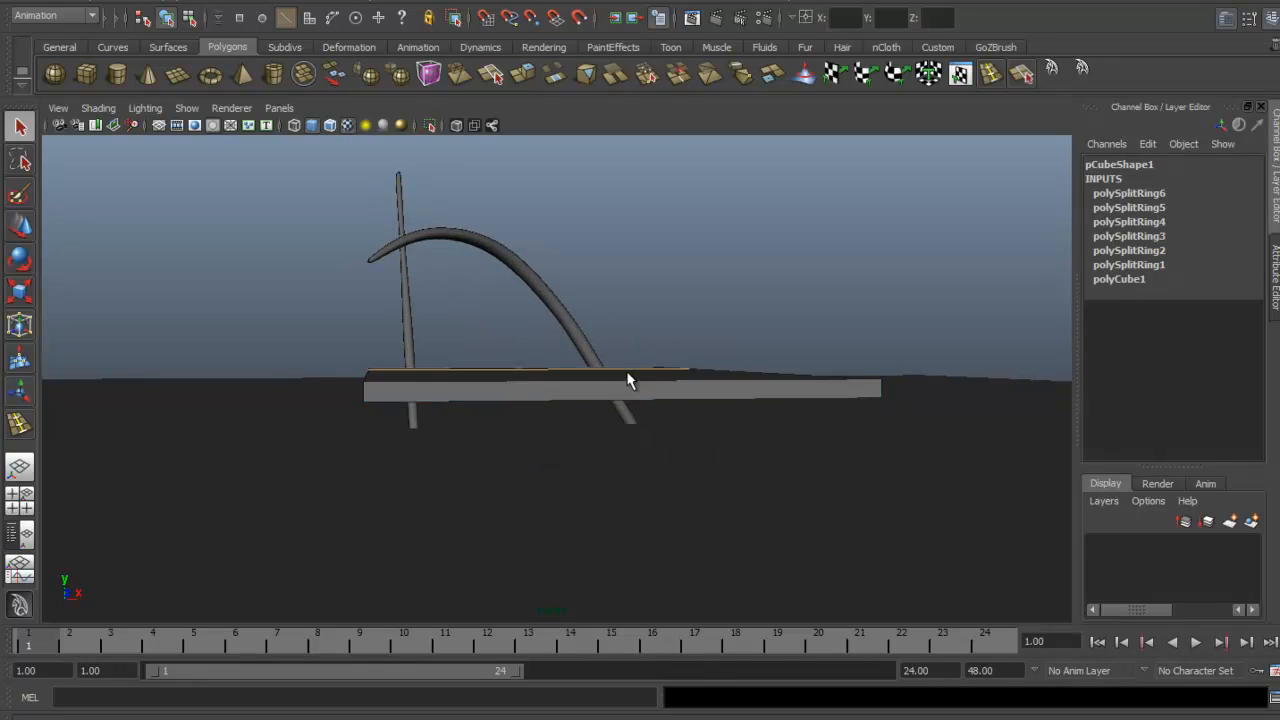
left_click(630, 388)
left_click_drag(630, 398, 643, 371, "alt")
key("r")
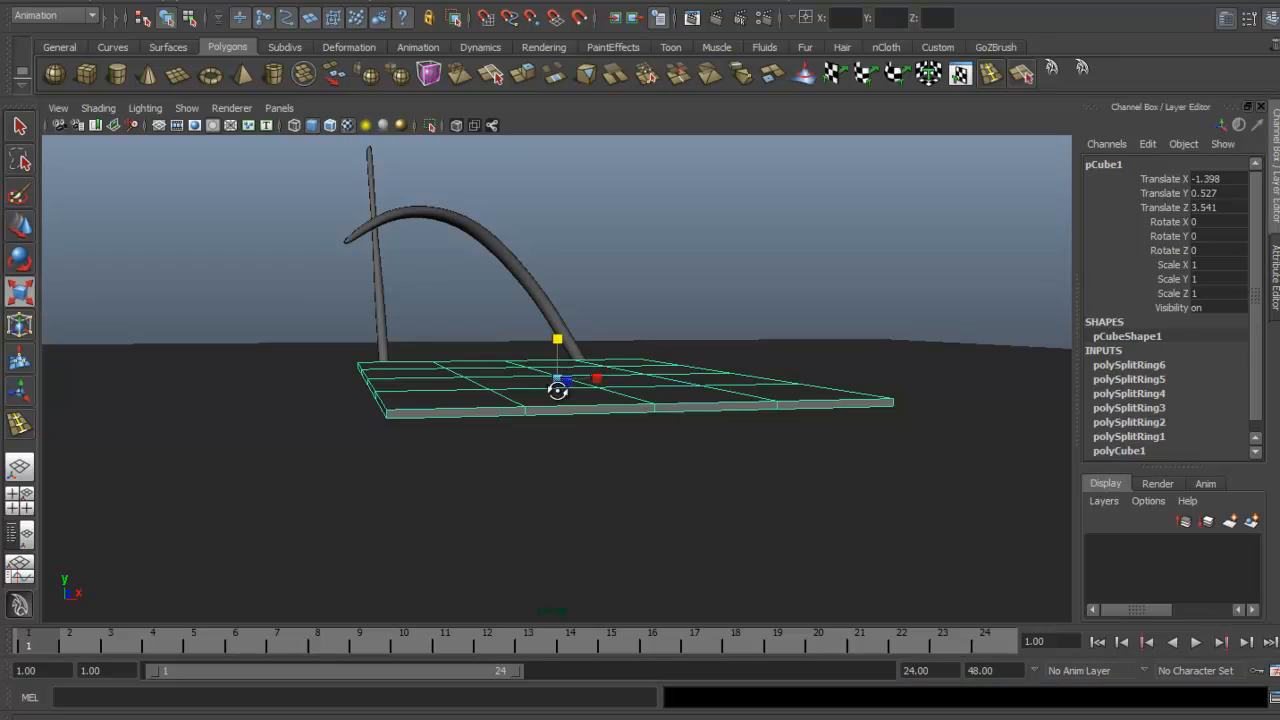
Raise the slab's centre vertex row into a lengthwise ridge and lift the rows beside it to even out the slopes
left_click_drag(557, 370, 506, 371, "alt")
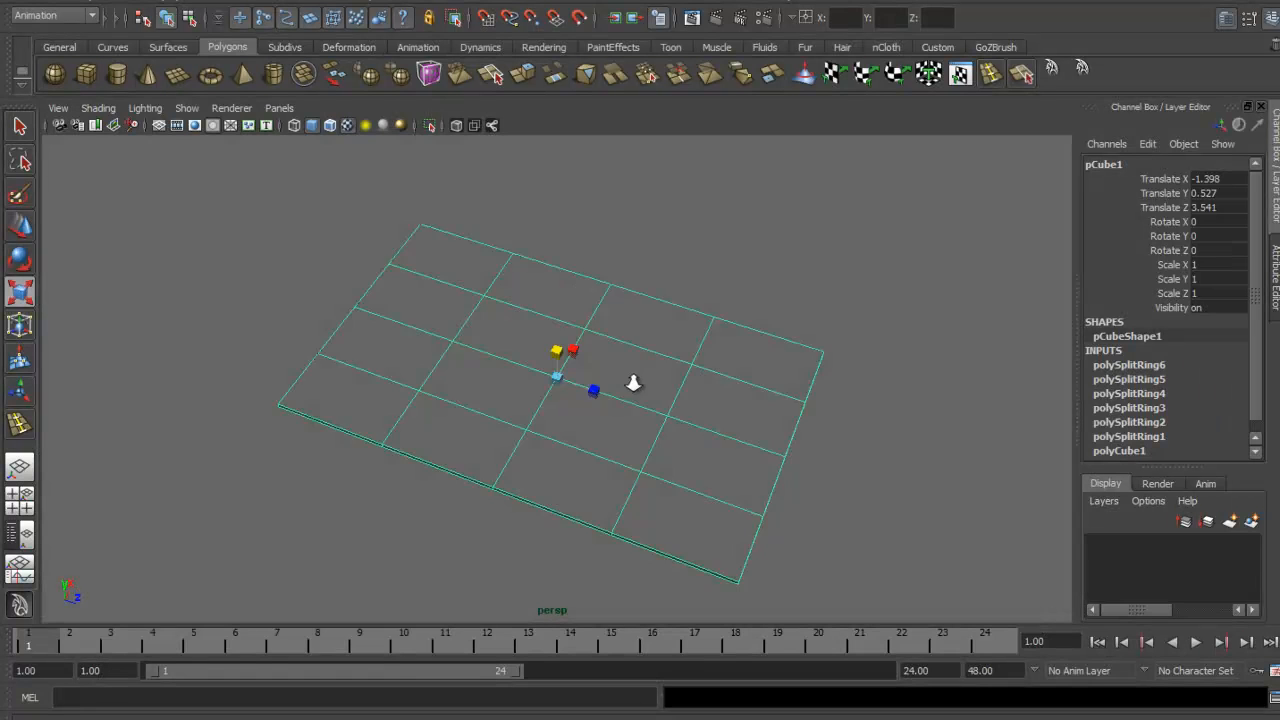
left_click_drag(634, 380, 665, 427, "alt")
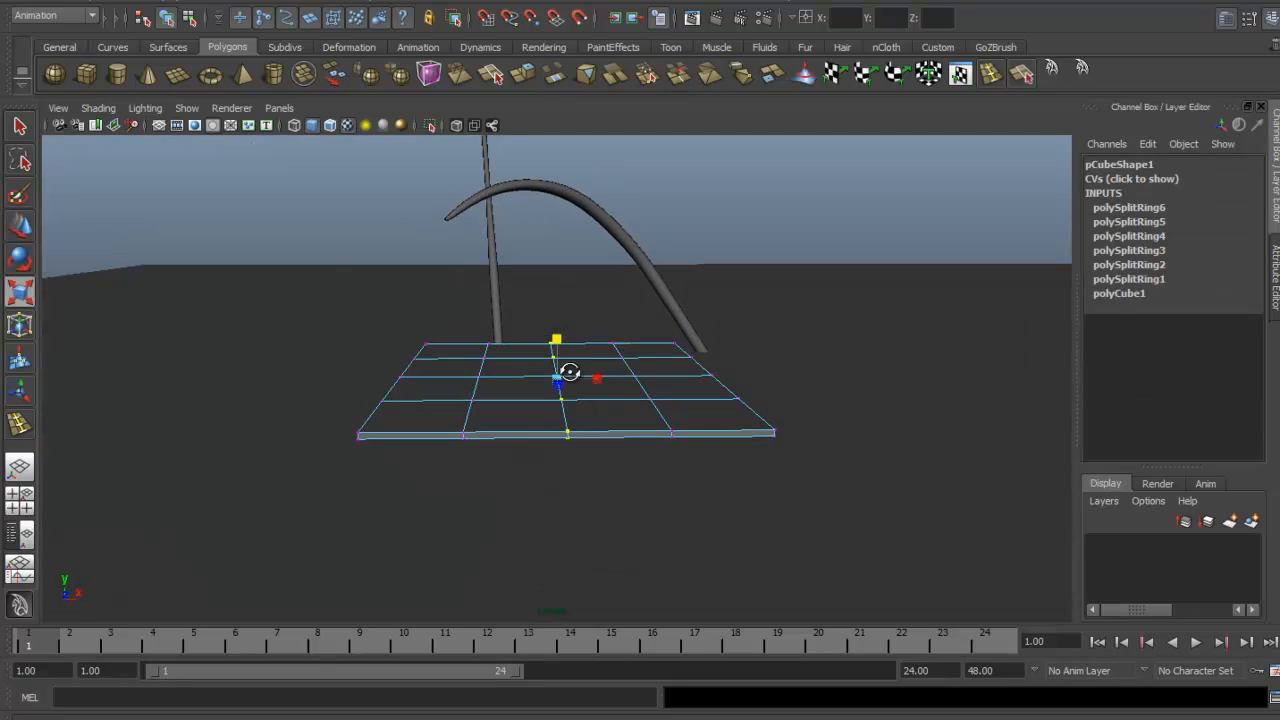
key("w")
left_click_drag(570, 372, 512, 358, "alt")
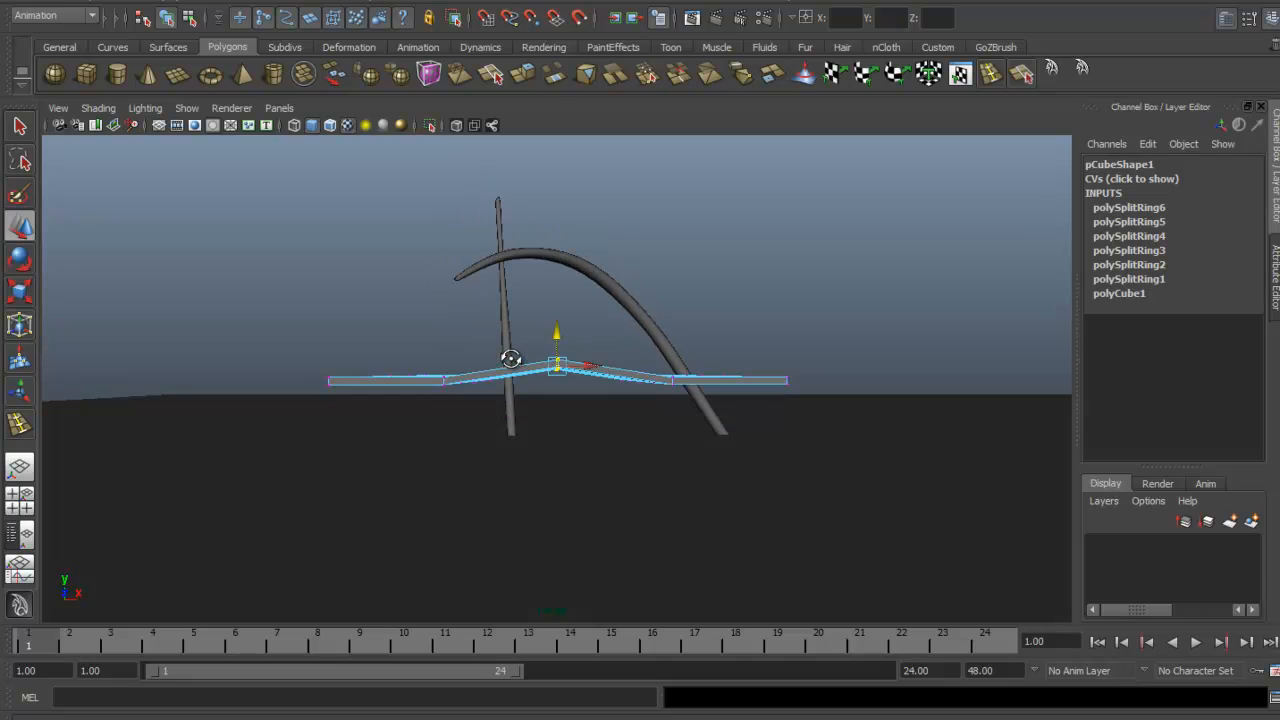
left_click_drag(662, 347, 558, 358, "alt")
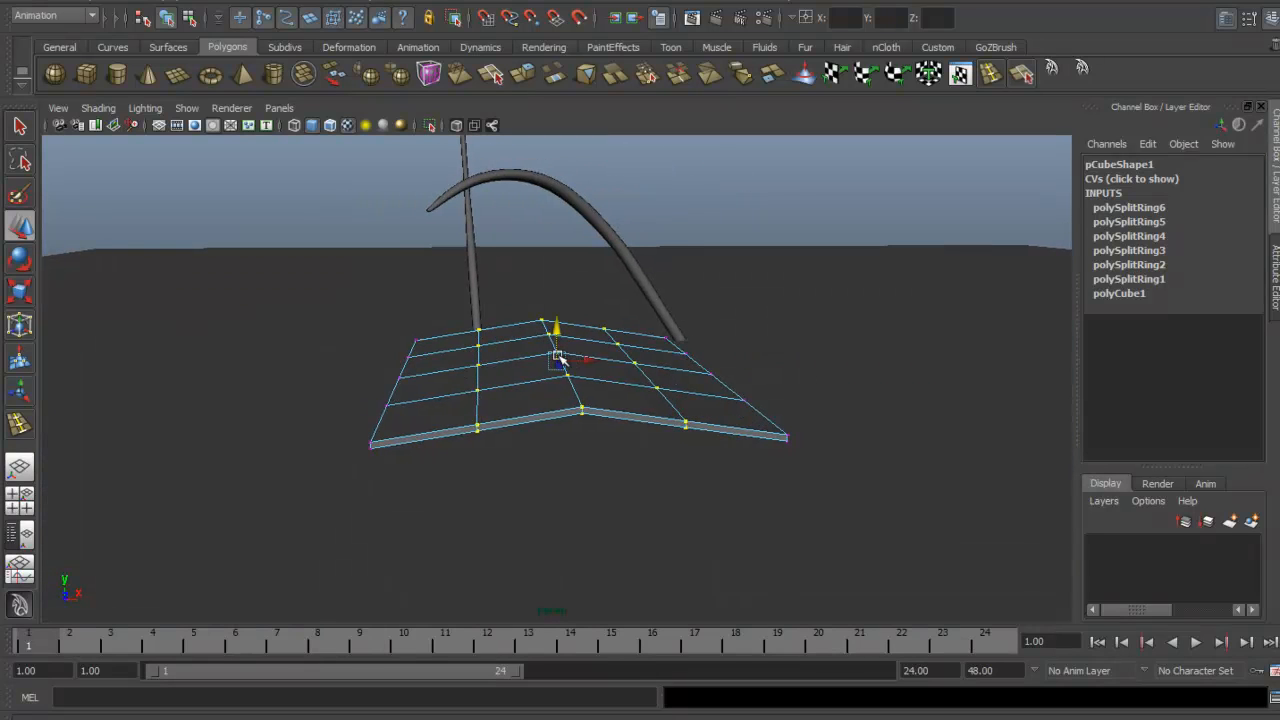
Check the lily reference image and scale the two vertex rows flanking the ridge inward toward the centre
key("alt+Tab")
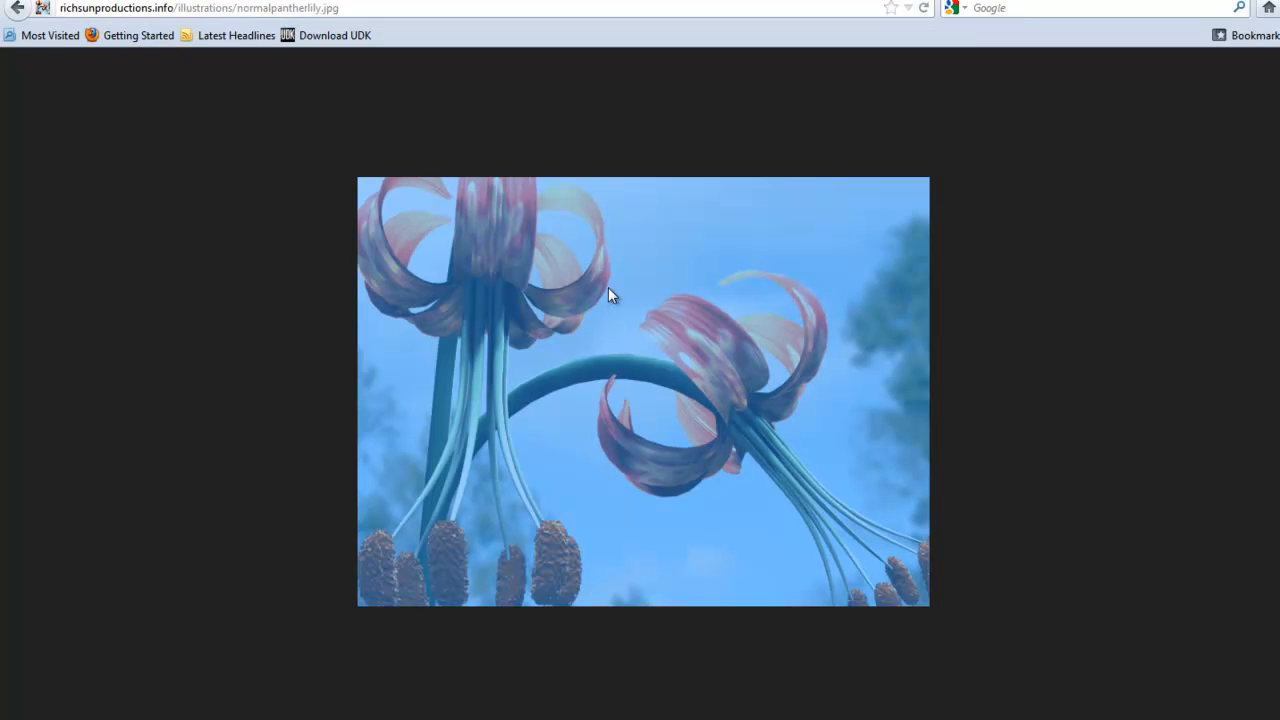
key("alt+Tab")
left_click_drag(621, 284, 648, 305, "alt")
key("alt+Tab")
key("alt+Tab")
key("alt+Tab")
key("alt+Tab")
left_click_drag(694, 357, 517, 317, "alt")
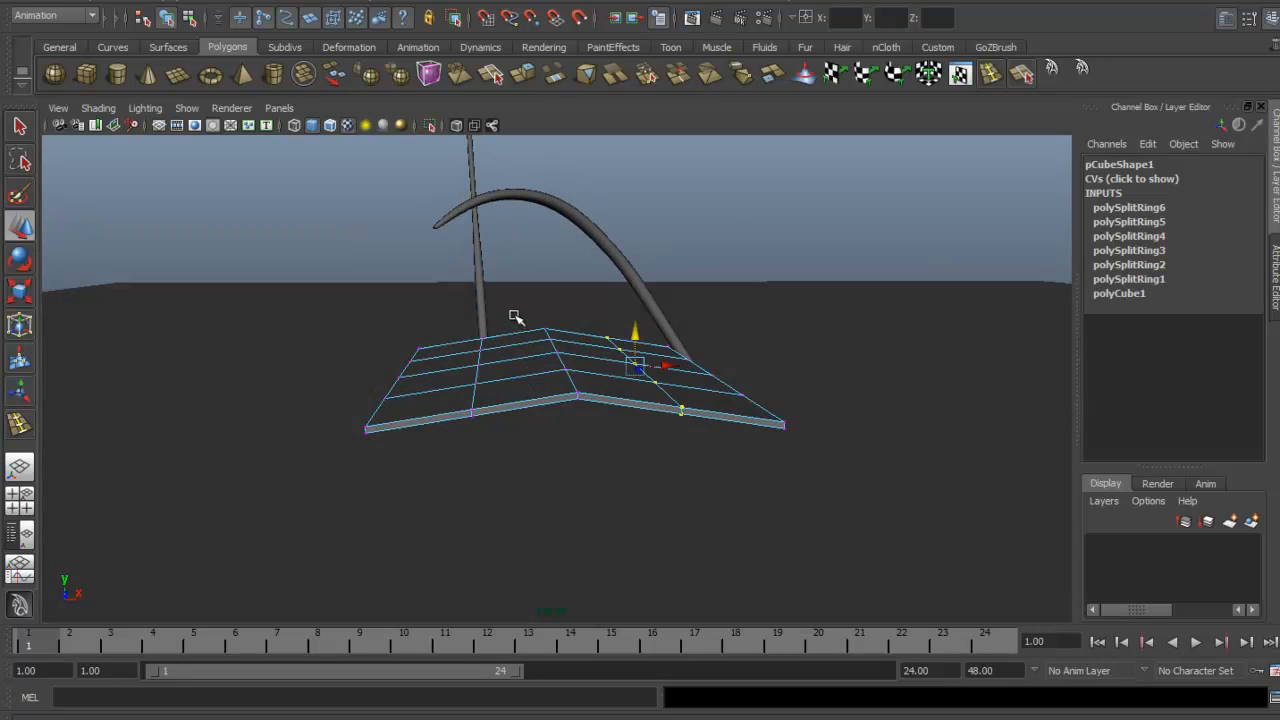
left_click_drag(593, 408, 420, 425, "alt")
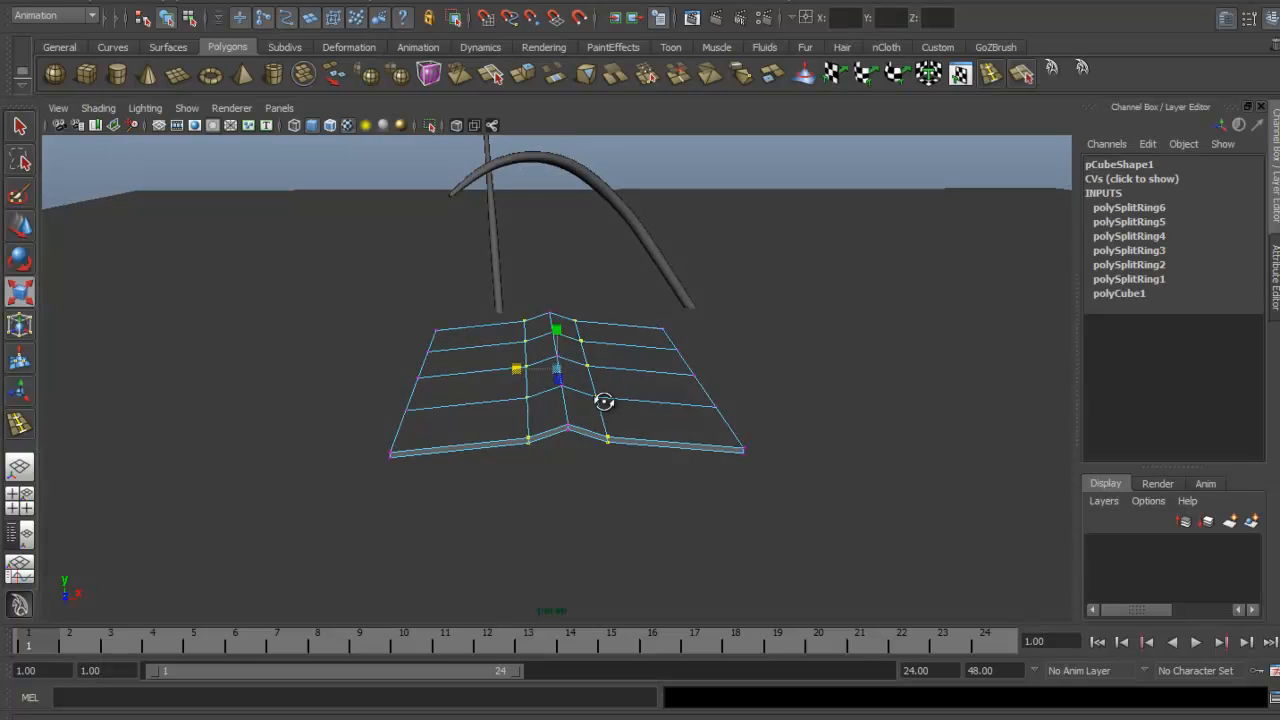
Insert a lengthwise edge loop in the middle of each wide outer strip and return to vertex selection
left_click_drag(603, 400, 603, 392, "alt")
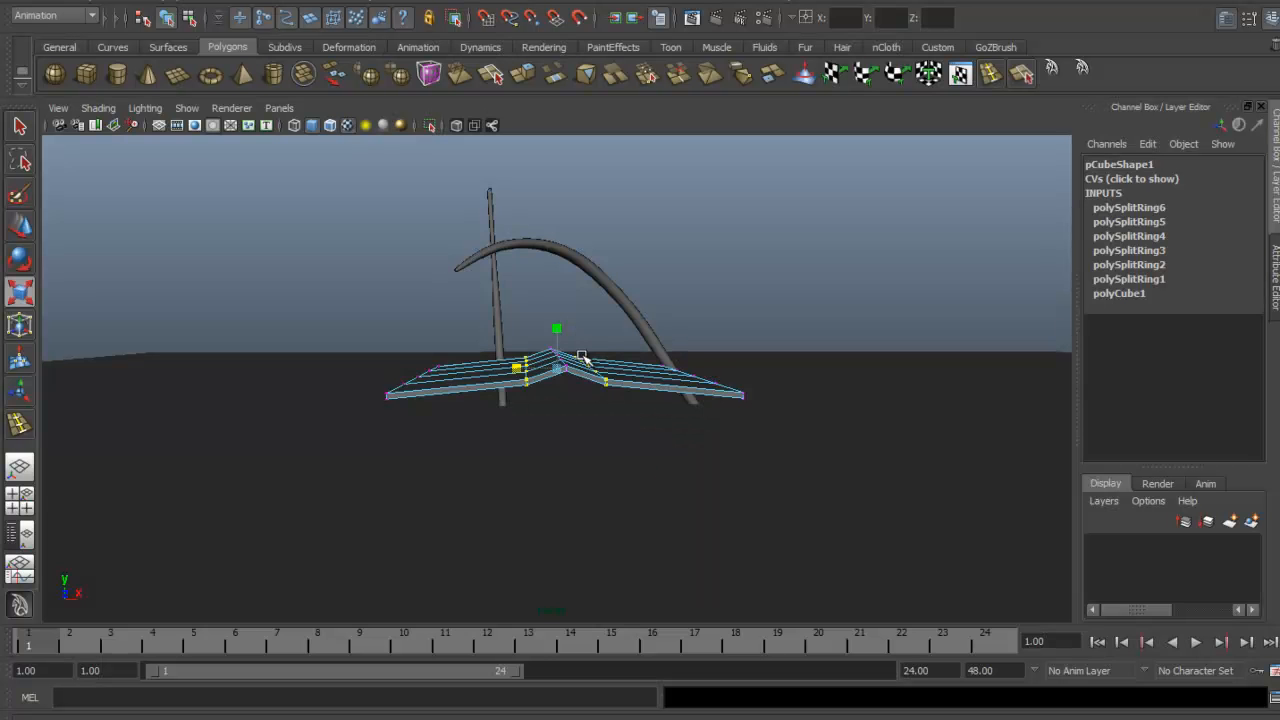
left_click_drag(586, 360, 736, 396, "alt")
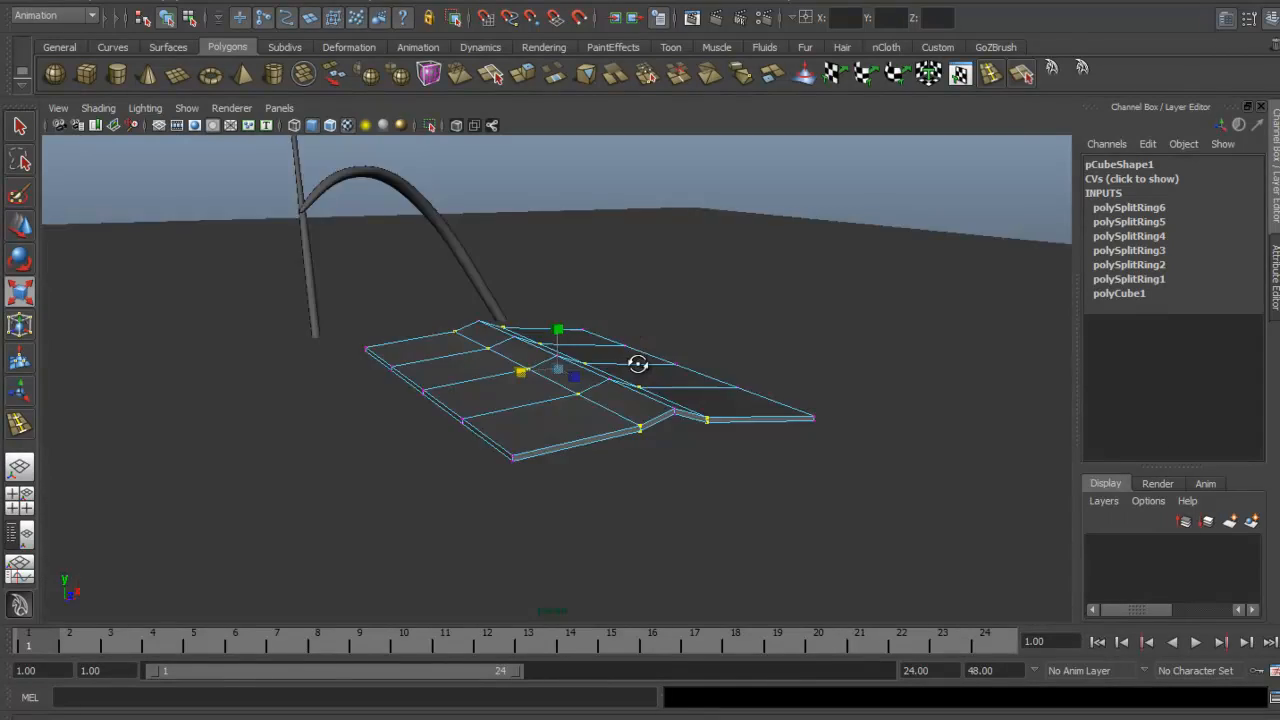
left_click_drag(634, 363, 543, 363, "alt")
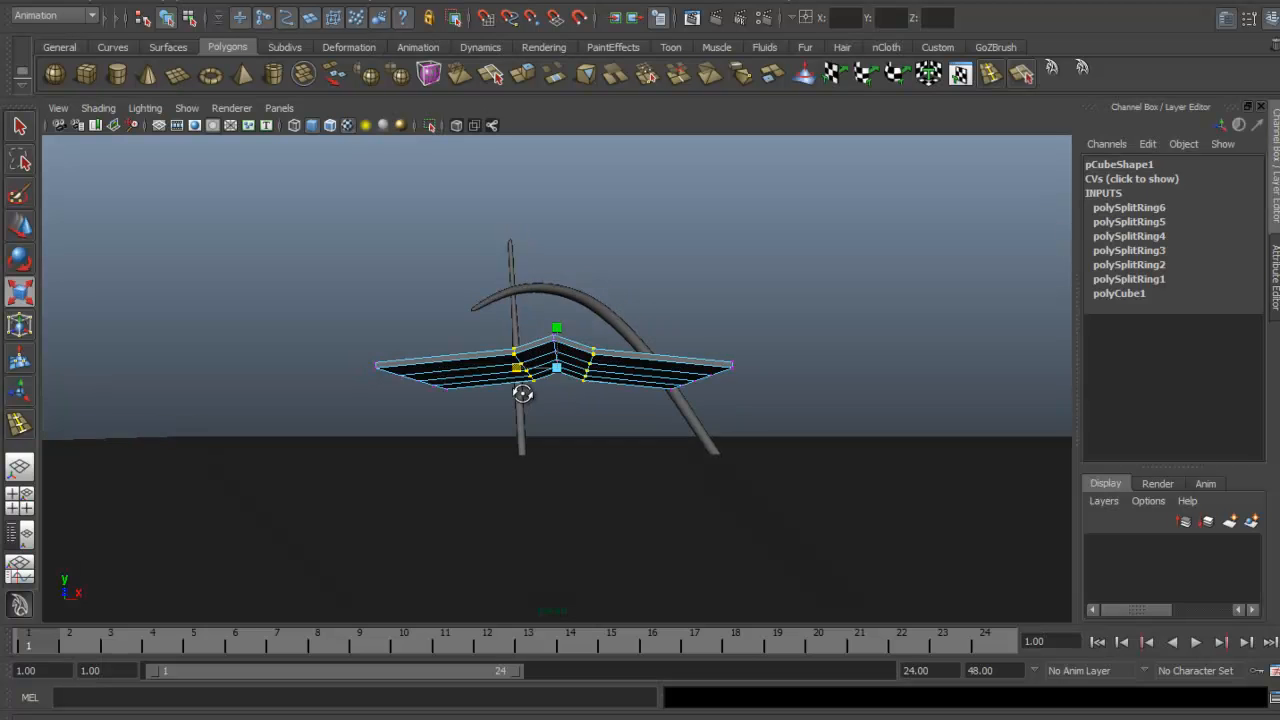
left_click_drag(523, 400, 493, 375, "alt")
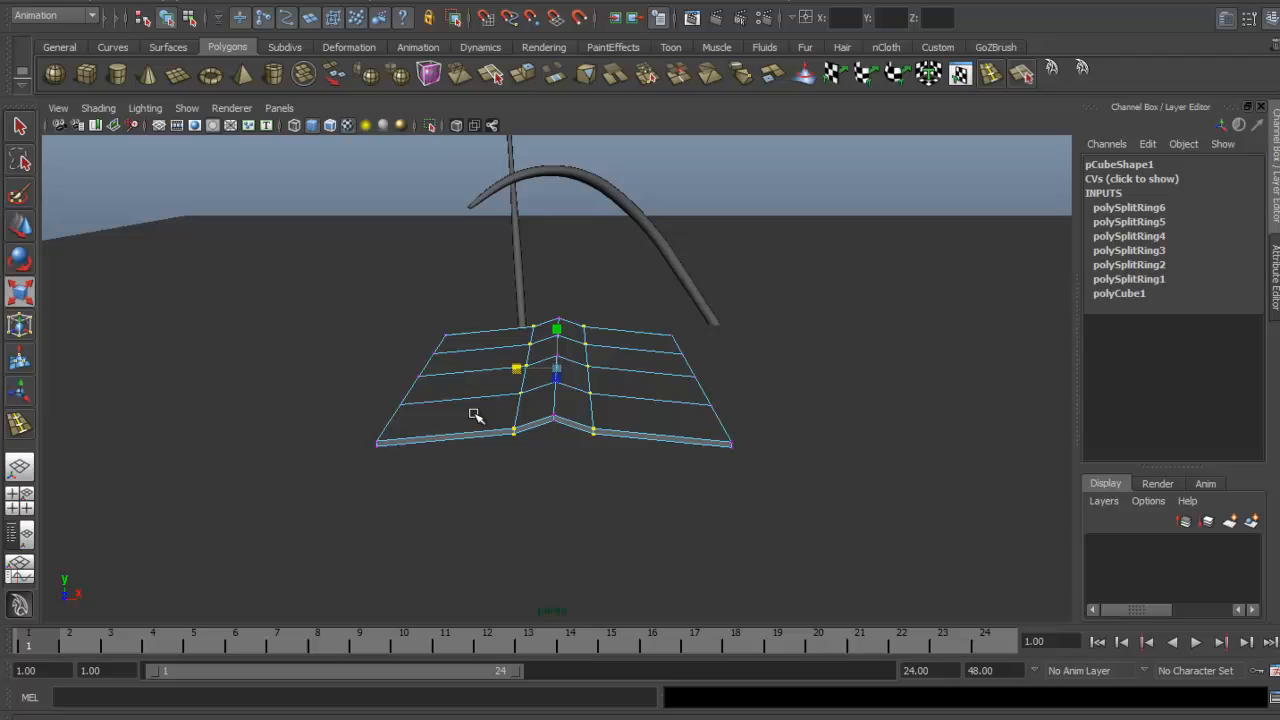
left_click(990, 73)
left_click(459, 403)
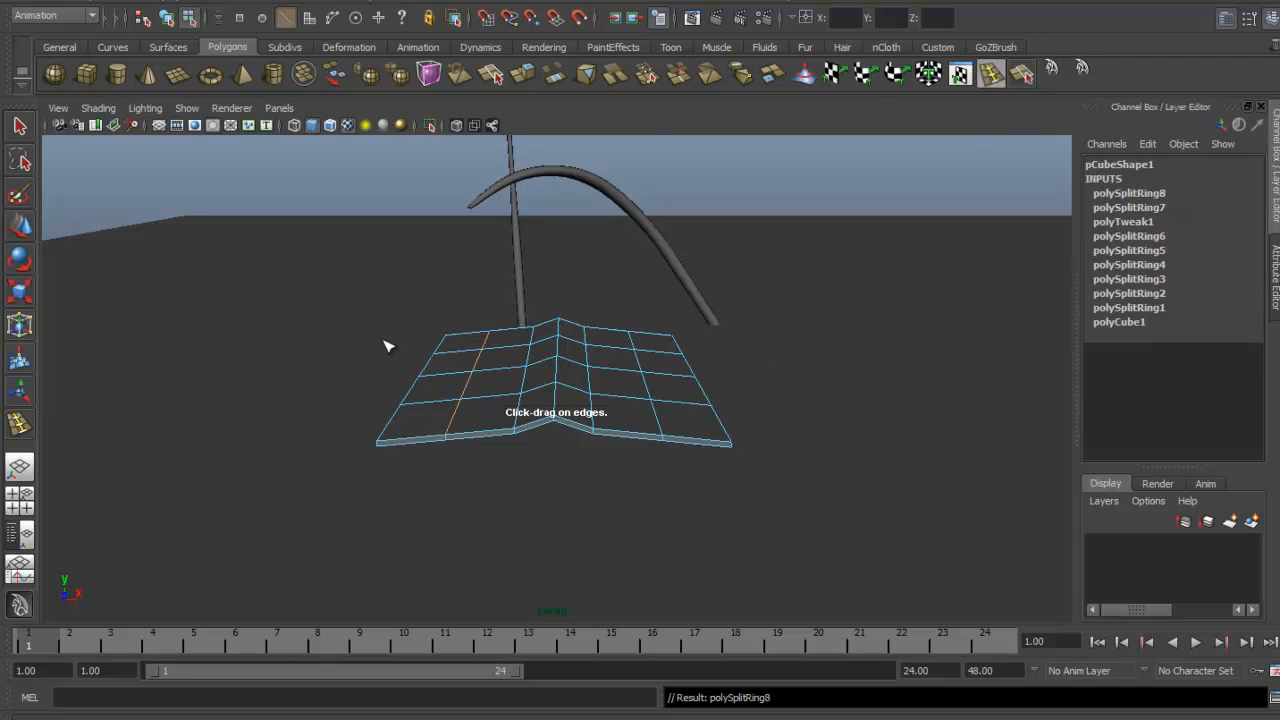
left_click(22, 128)
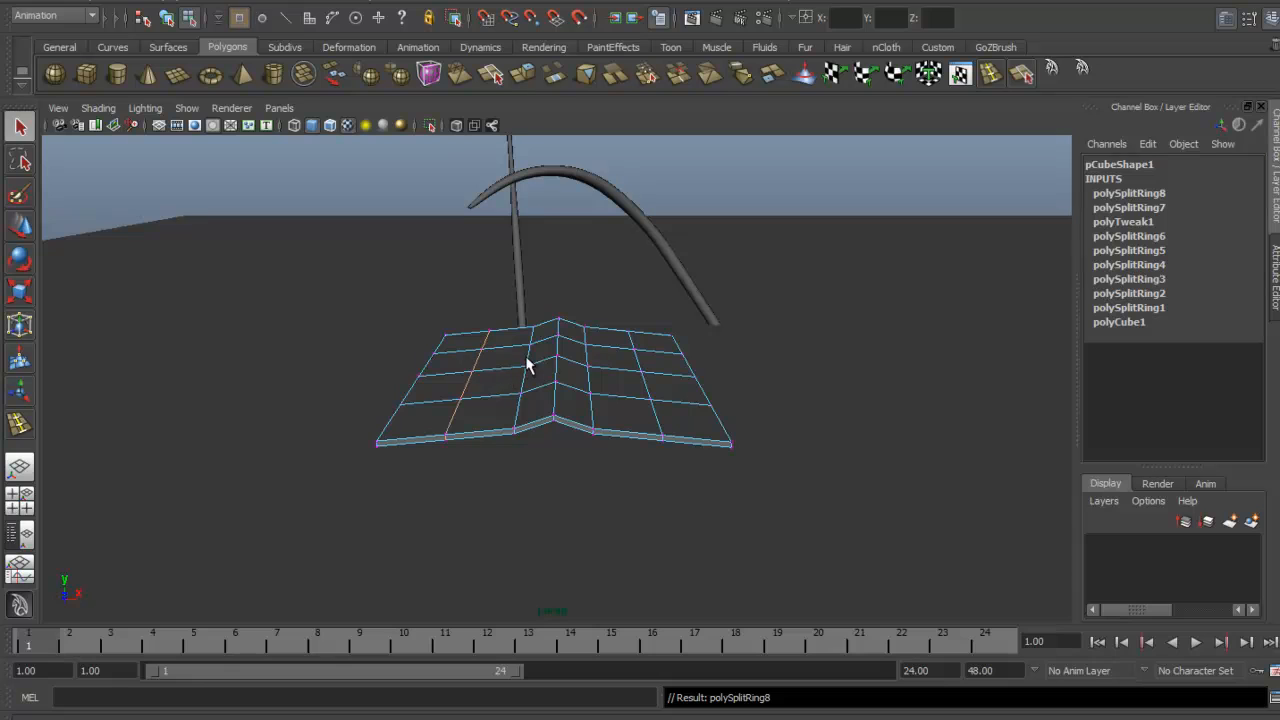
Raise the slab's inner lengthwise vertex rows above its two outer side edges with the Move tool
left_click_drag(529, 360, 491, 354, "alt")
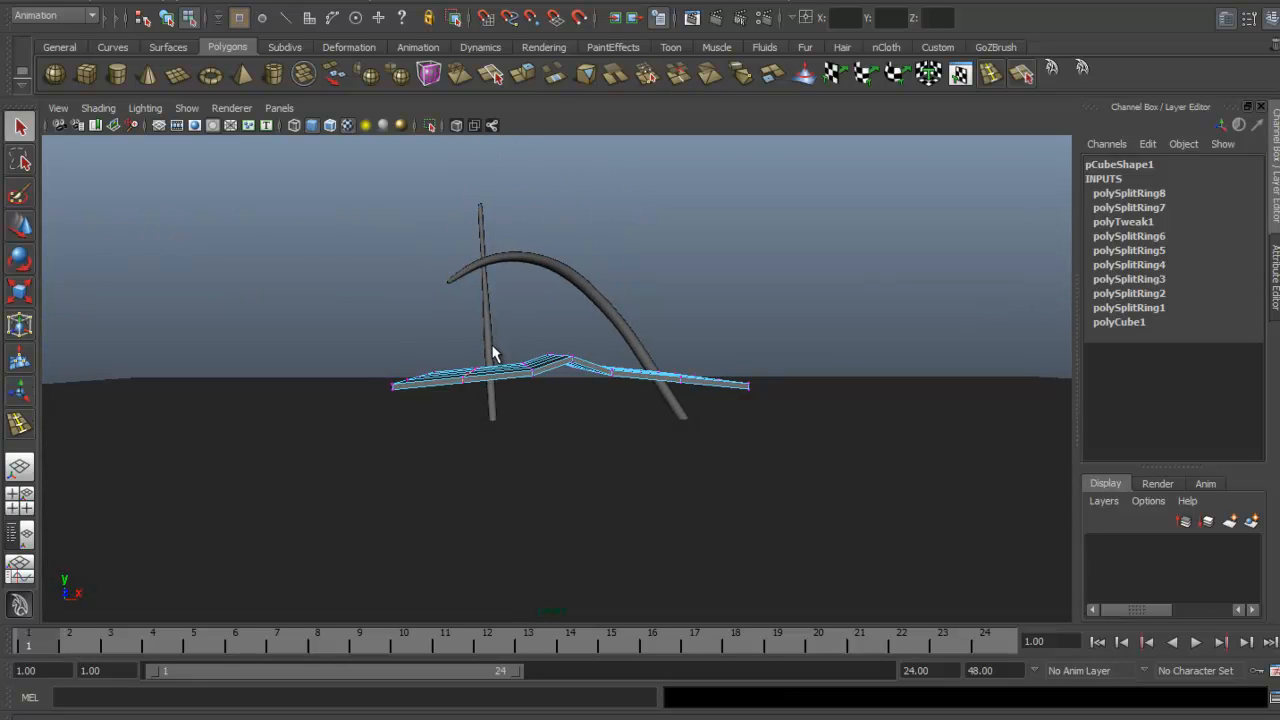
left_click_drag(651, 357, 625, 373, "alt")
left_click_drag(655, 332, 494, 404)
left_click_drag(489, 517, 549, 399, "alt")
key("w")
left_click_drag(557, 334, 521, 312, "alt")
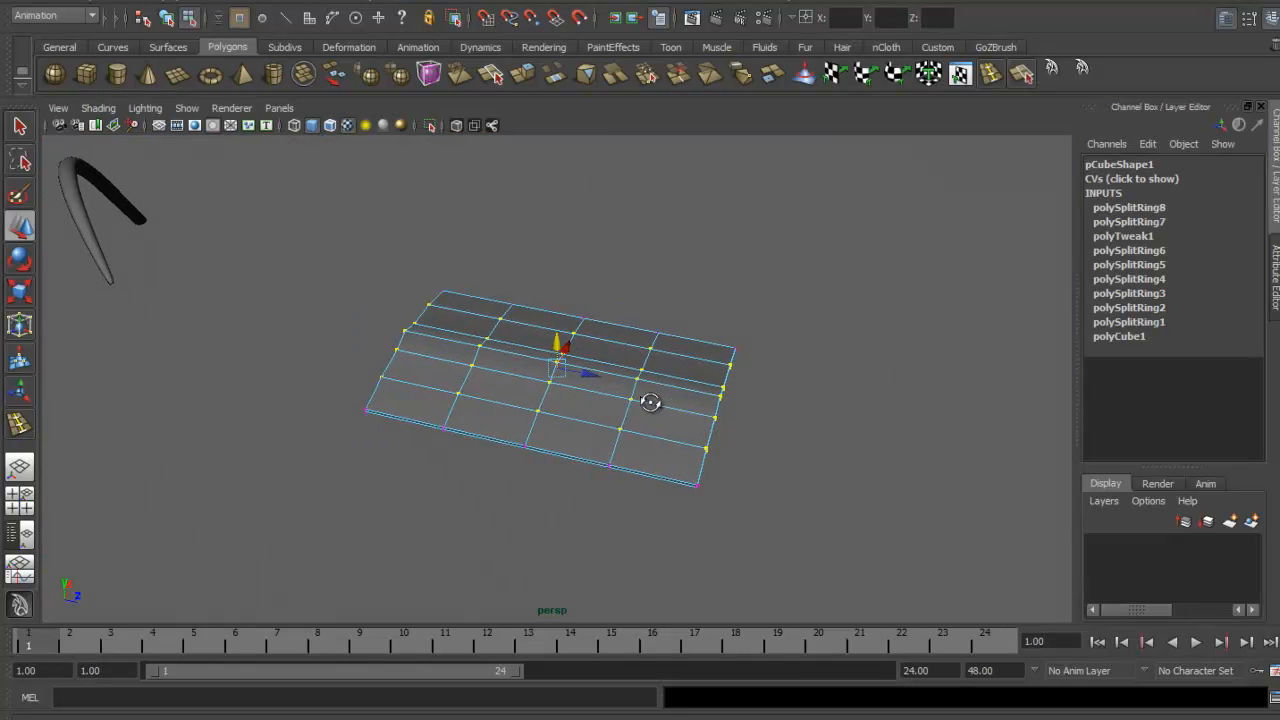
Scale the vertex row at one short end of the slab inward to taper that end
left_click_drag(650, 402, 737, 371, "alt")
left_click_drag(770, 270, 689, 476)
key("r")
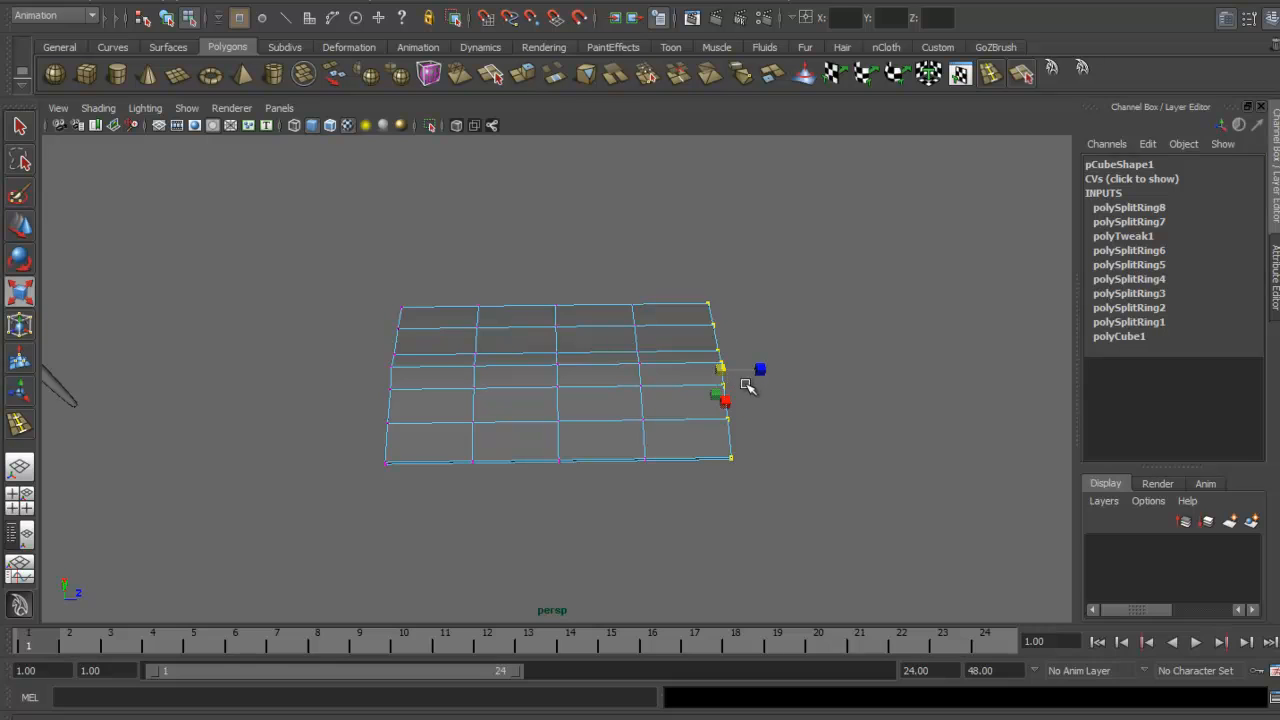
left_click_drag(686, 405, 715, 346, "alt")
left_click_drag(738, 374, 515, 307, "alt")
left_click_drag(591, 300, 731, 337, "alt")
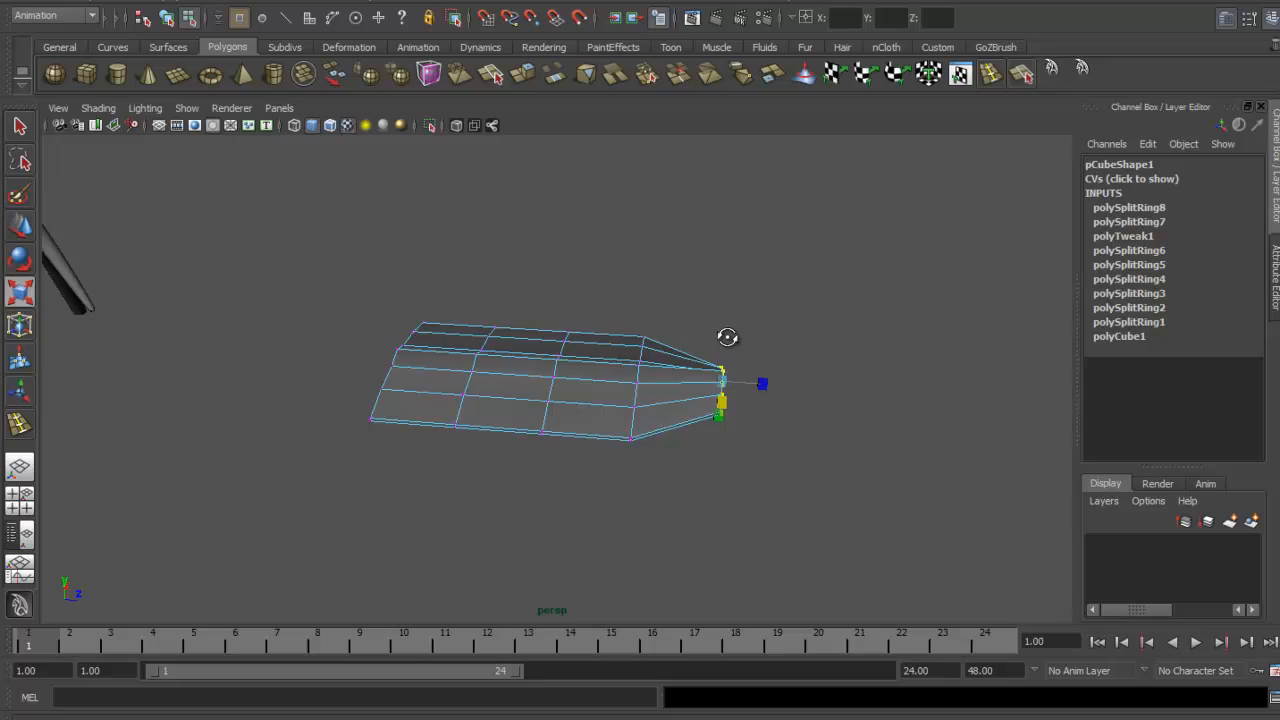
left_click_drag(729, 337, 729, 400, "alt")
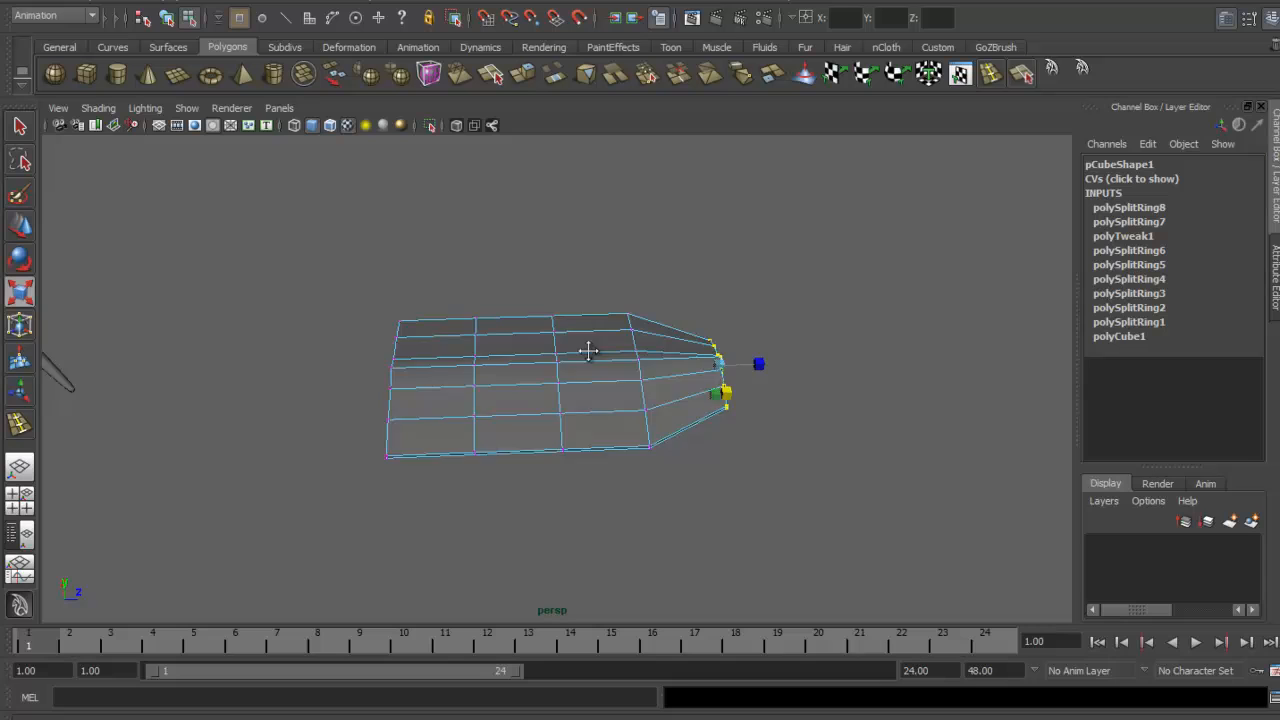
Scale the vertex row at the opposite short end inward to taper it, and inspect the narrowed end's thin faces
left_click_drag(586, 349, 503, 448, "alt")
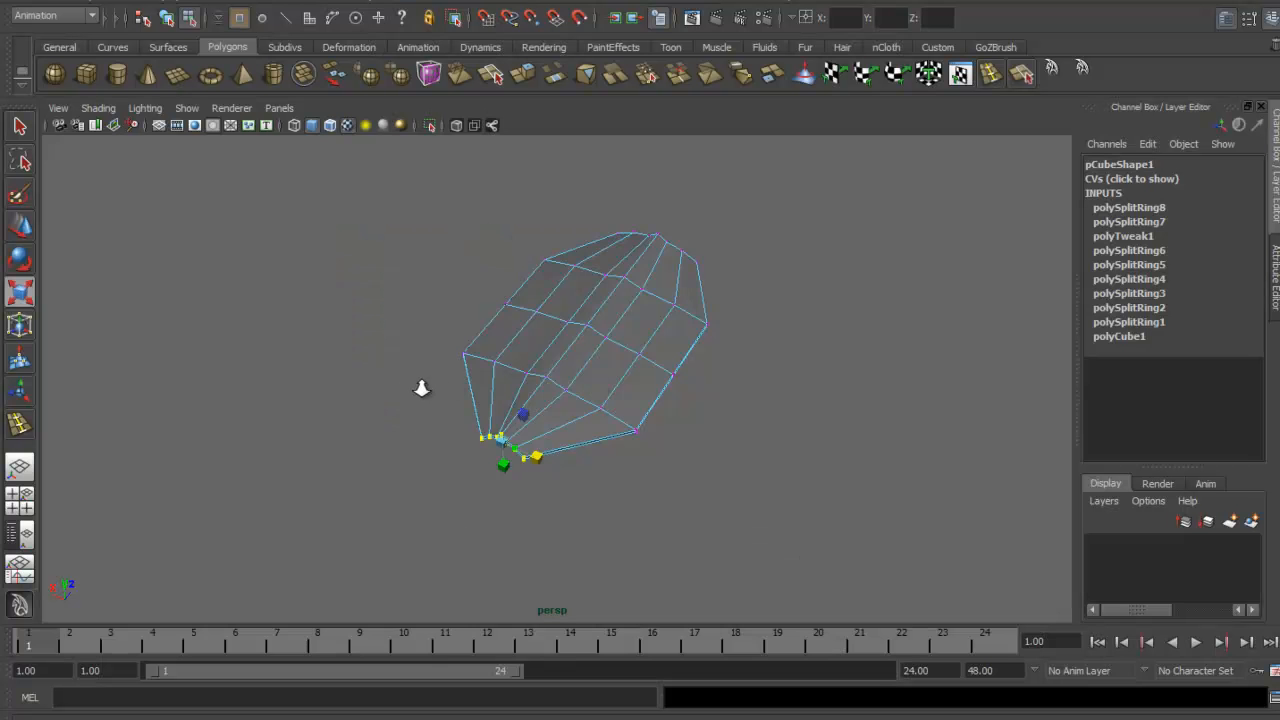
right_click_drag(423, 386, 781, 322, "alt")
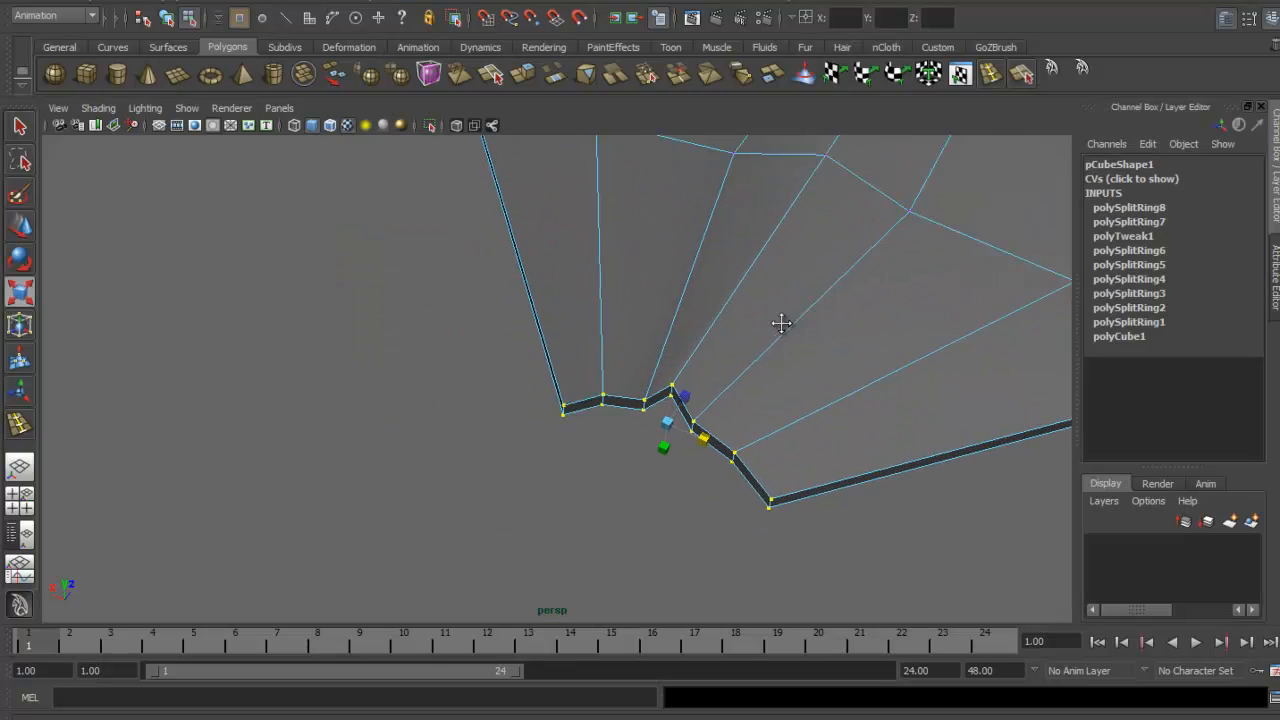
middle_click_drag(781, 322, 757, 283, "alt")
right_click_drag(445, 329, 300, 350, "alt")
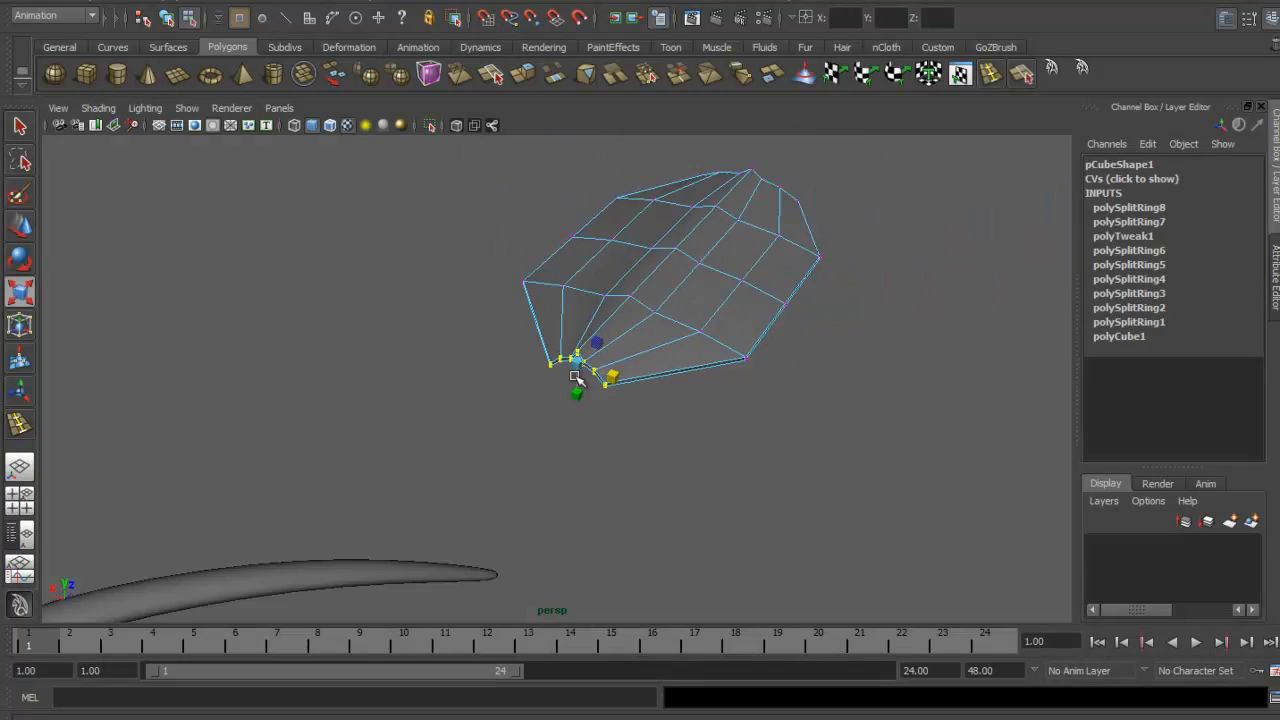
left_click_drag(577, 380, 675, 378, "alt")
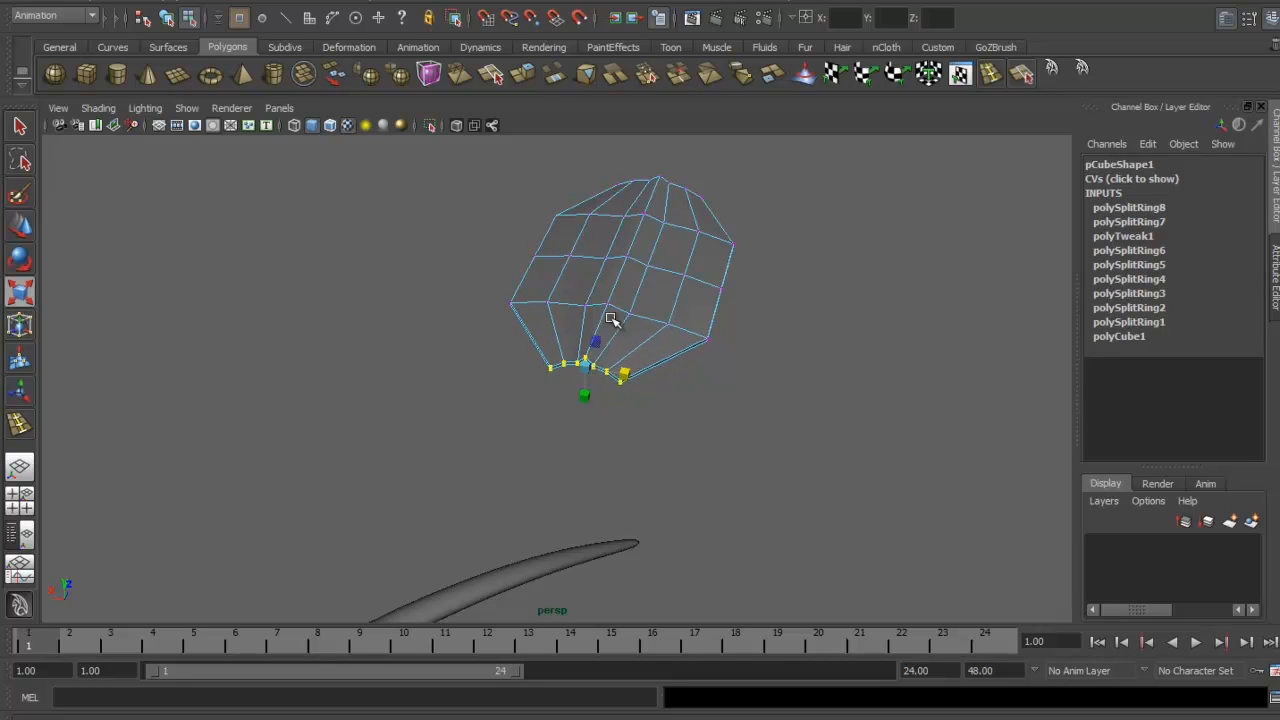
right_click_drag(615, 322, 810, 328, "alt")
Select the thin faces along the narrowed end and extrude them outward into a small pointed tip
key("F11")
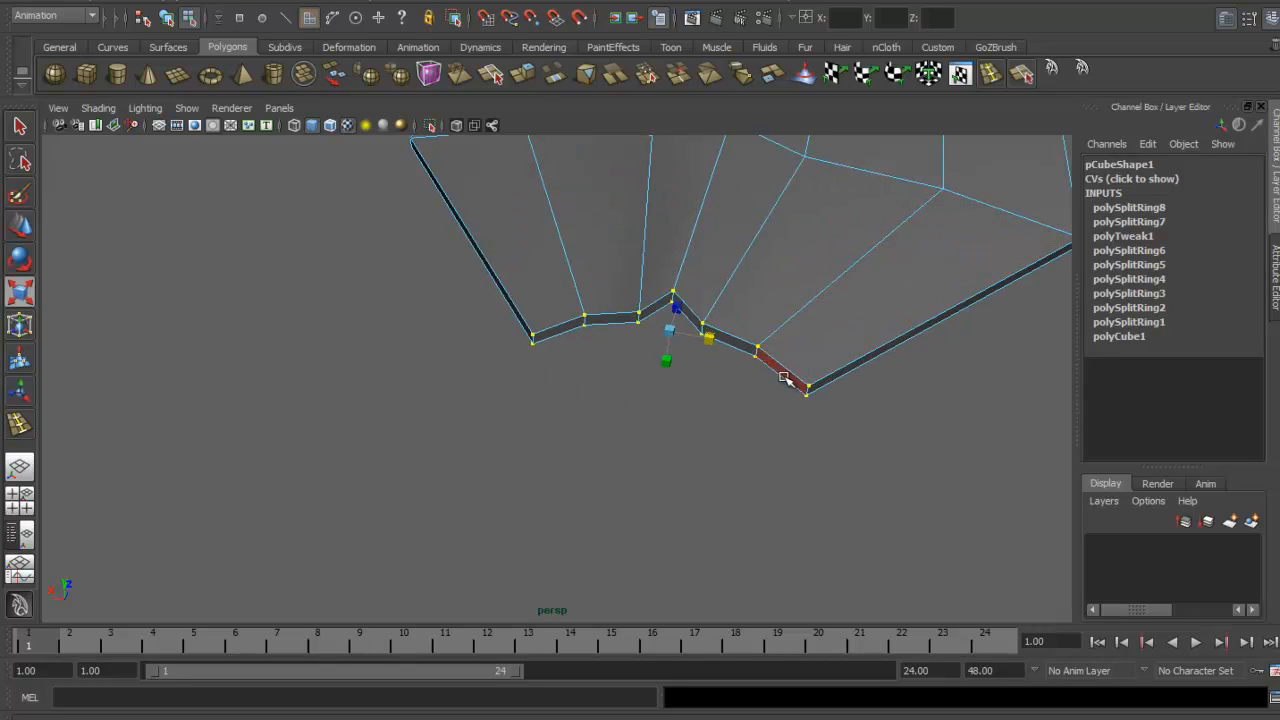
left_click(785, 378)
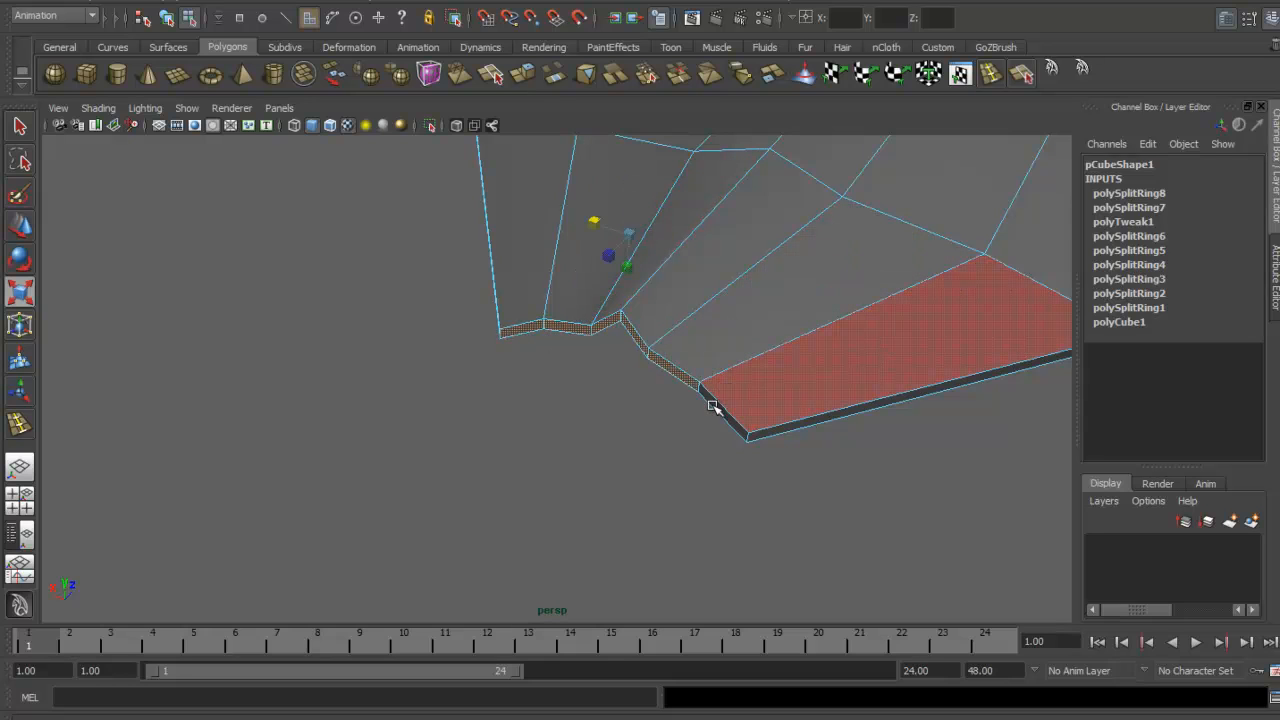
left_click_drag(586, 351, 487, 338, "alt")
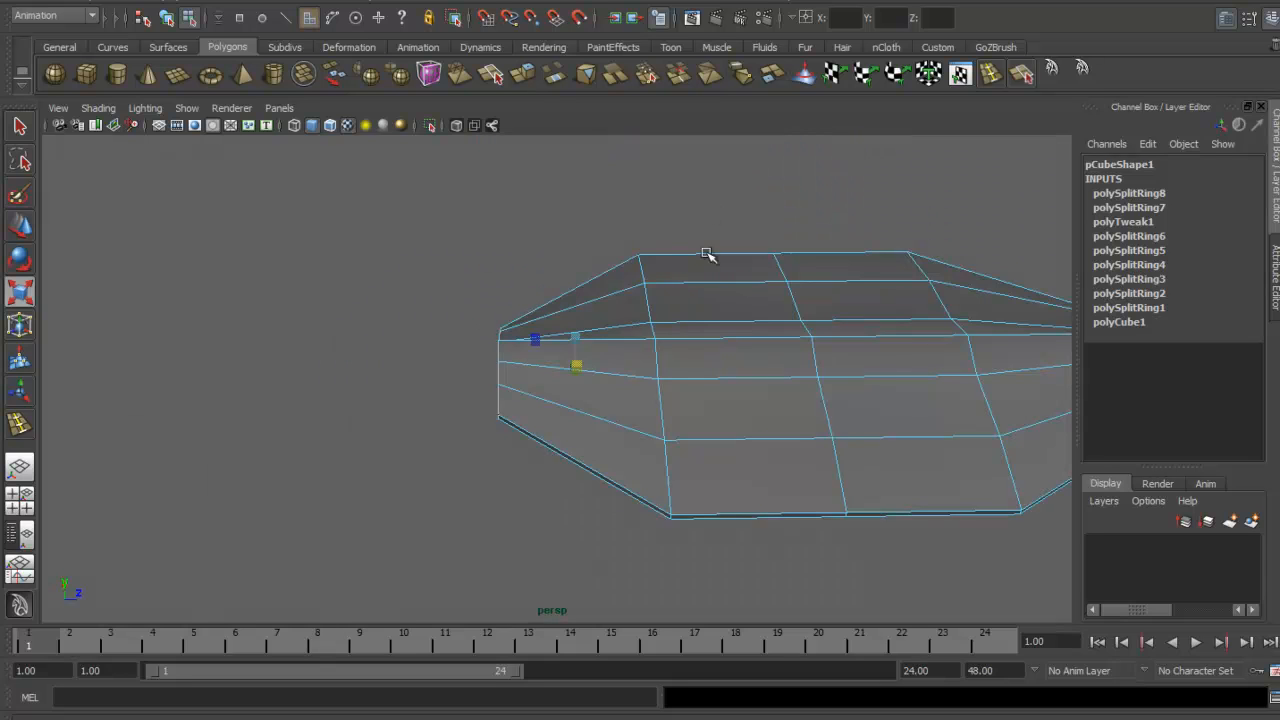
left_click_drag(540, 543, 605, 505, "alt")
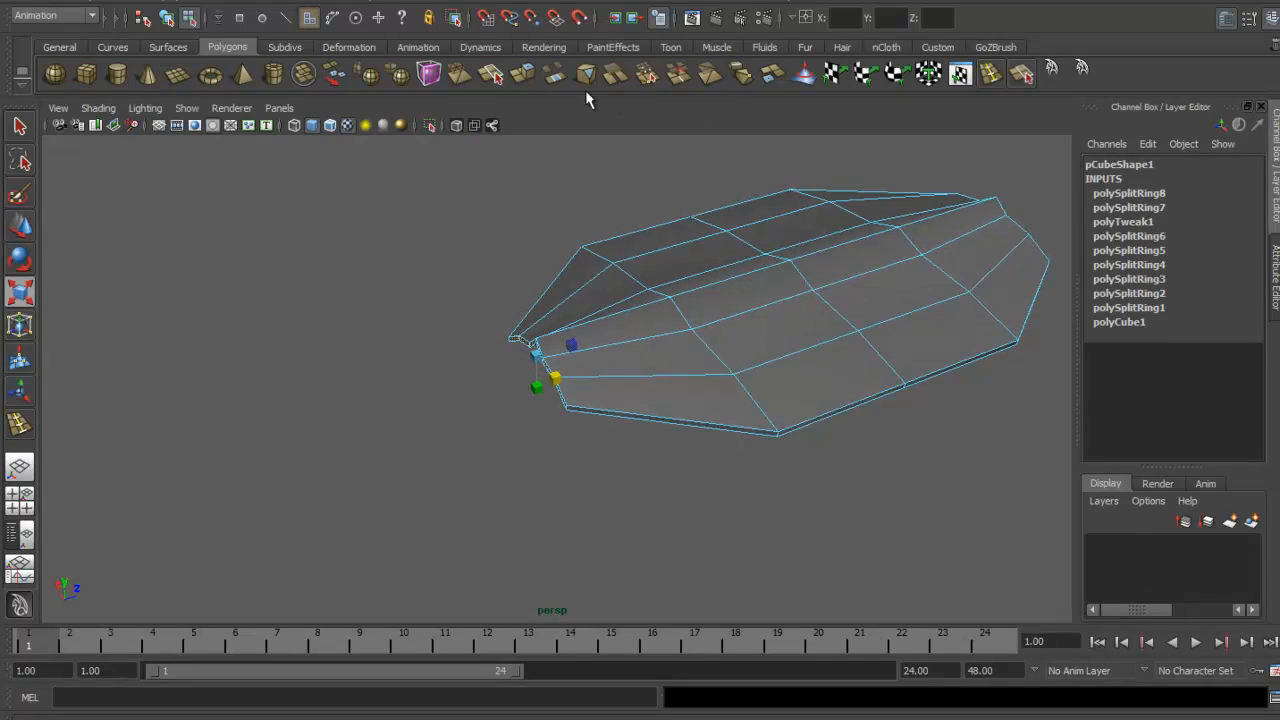
left_click_drag(592, 269, 561, 316, "alt")
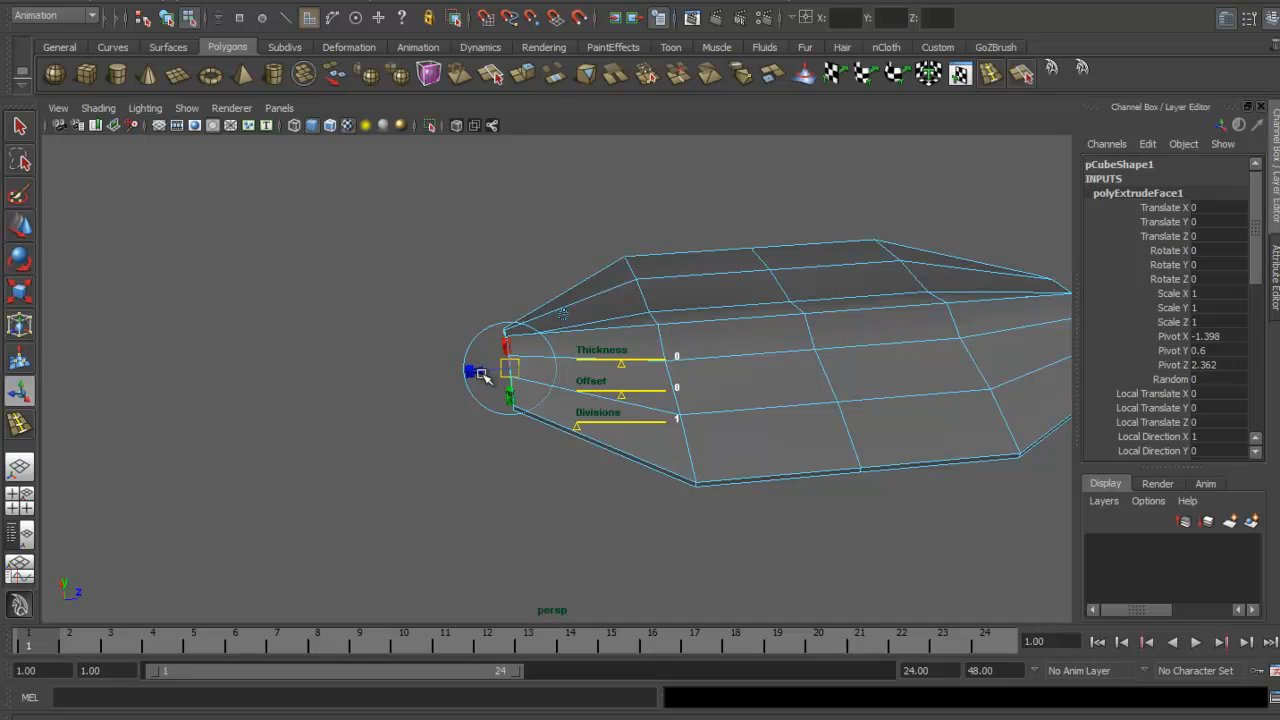
left_click_drag(481, 373, 529, 277)
mouse_move(752, 268)
right_mouse_down("alt")
mouse_move(711, 289)
mouse_move(780, 283)
mouse_move(757, 289)
right_mouse_up("alt")
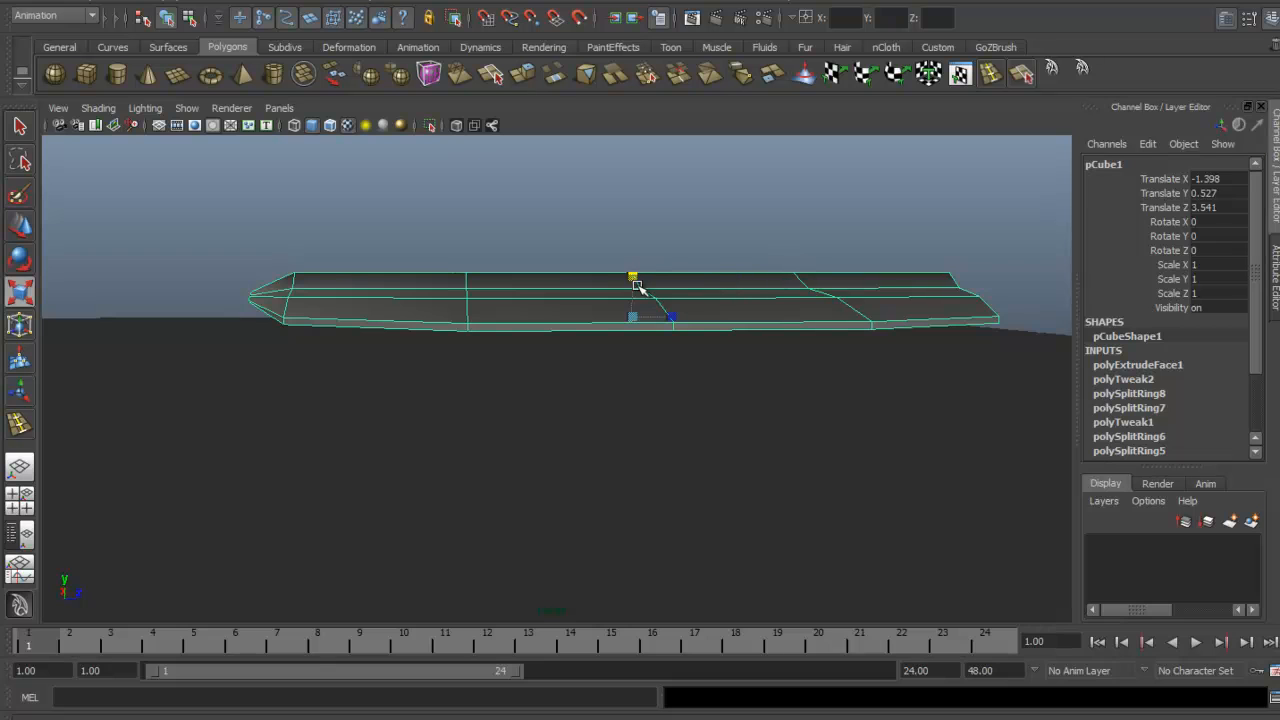
Select the outer side vertices of the petal's three wide middle rows and lower them to curve the sides downward
left_click_drag(630, 287, 497, 261, "alt")
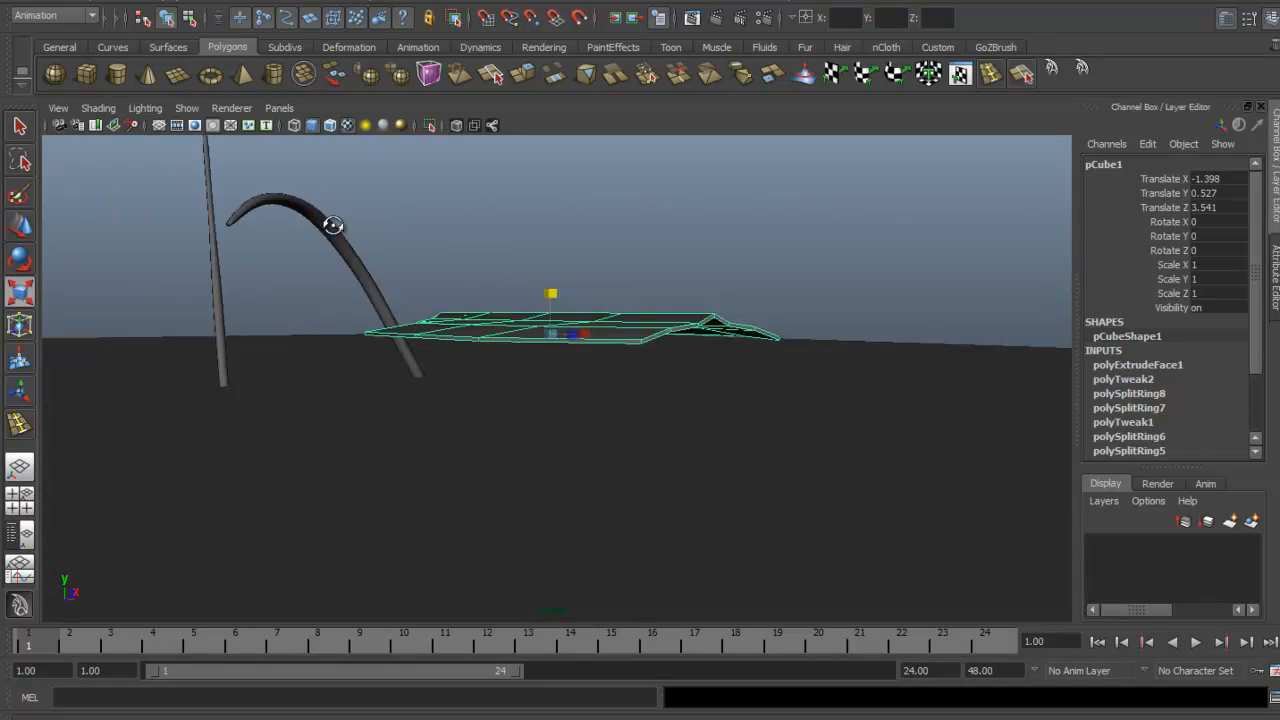
left_click_drag(334, 223, 292, 244, "alt")
right_click_drag(486, 323, 466, 328)
left_click_drag(469, 331, 518, 374, "alt")
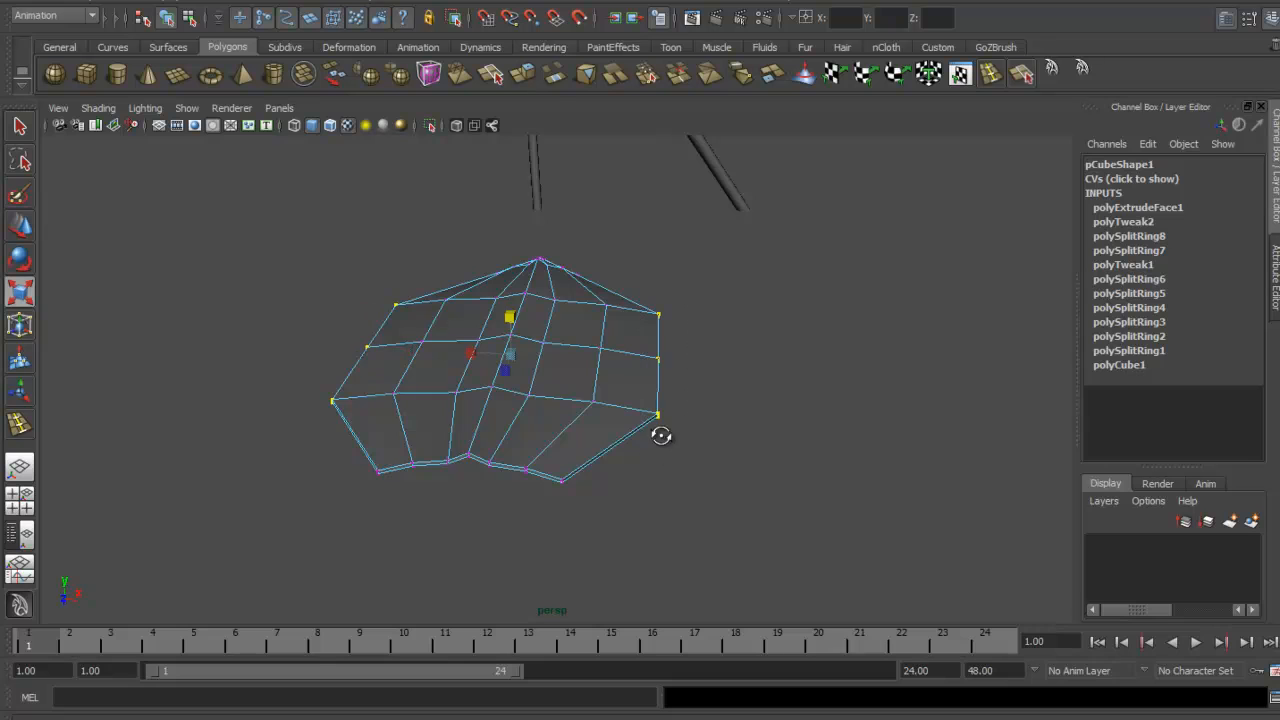
mouse_move(661, 436)
left_mouse_down("alt")
mouse_move(686, 417)
mouse_move(683, 427)
left_mouse_up("alt")
key("w")
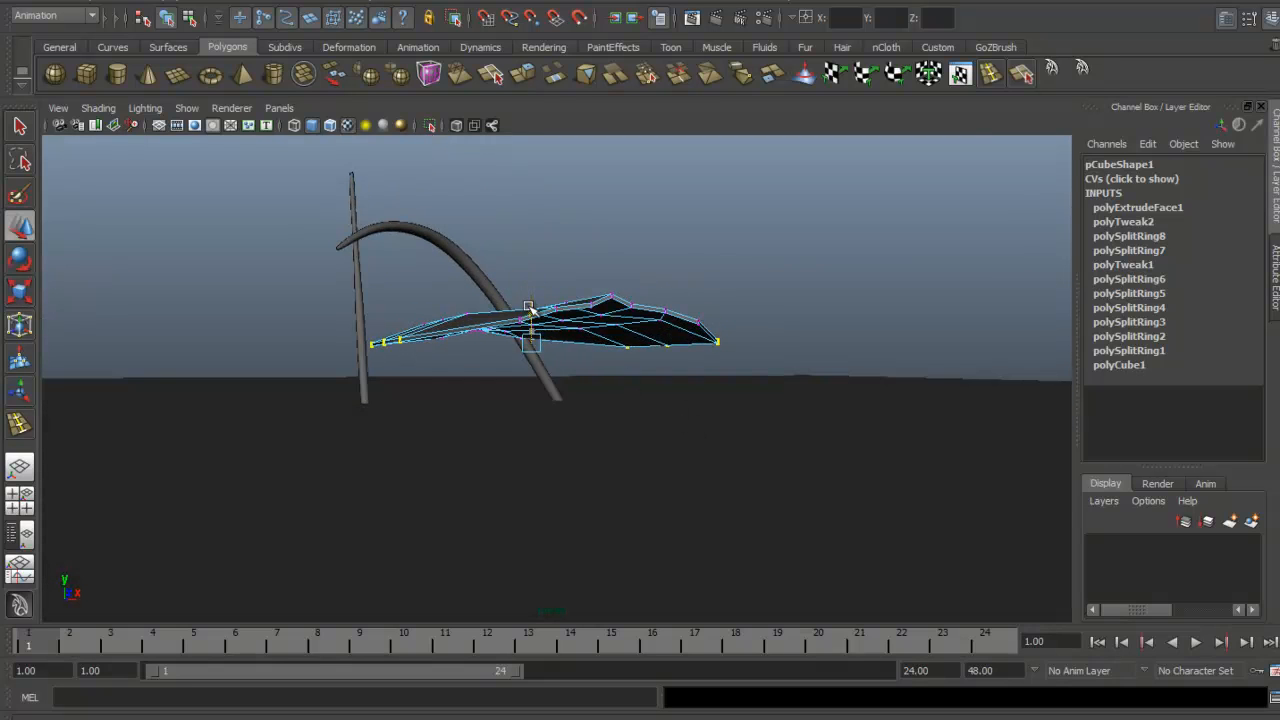
left_click_drag(500, 344, 834, 346, "alt")
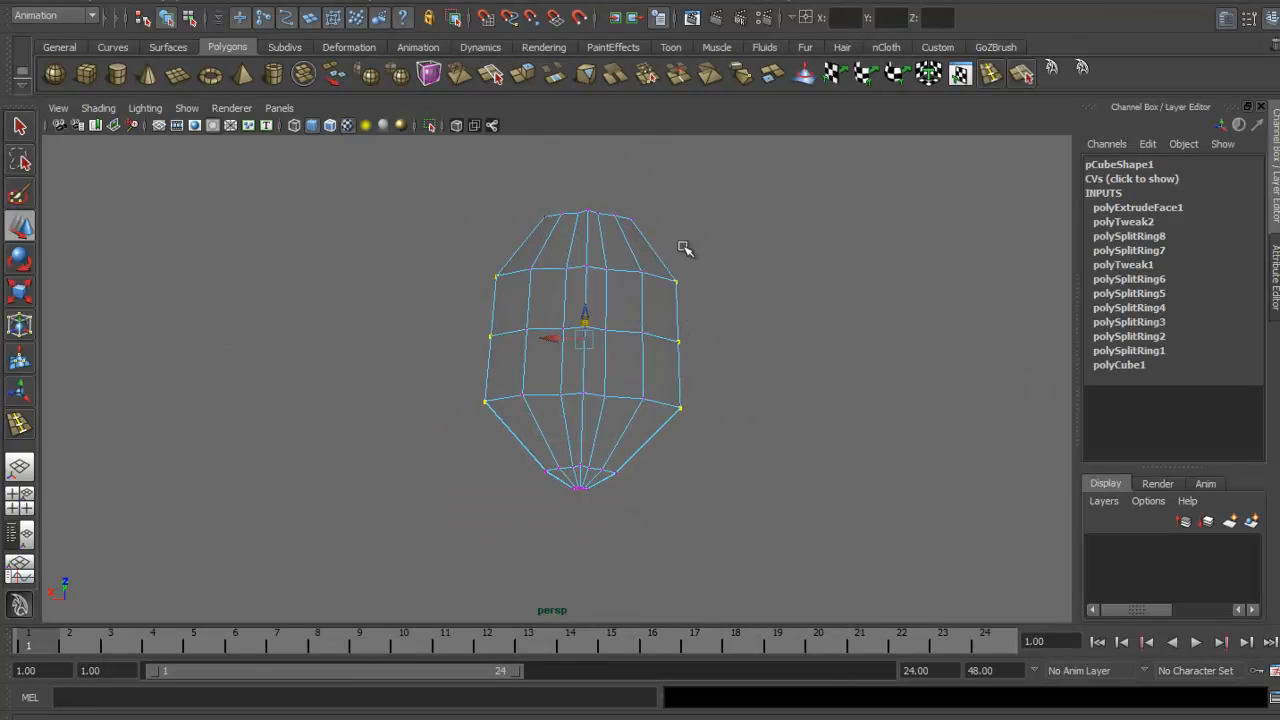
Select all of the petal's vertices and scale them across its width
key("r")
left_click_drag(608, 380, 700, 358, "alt")
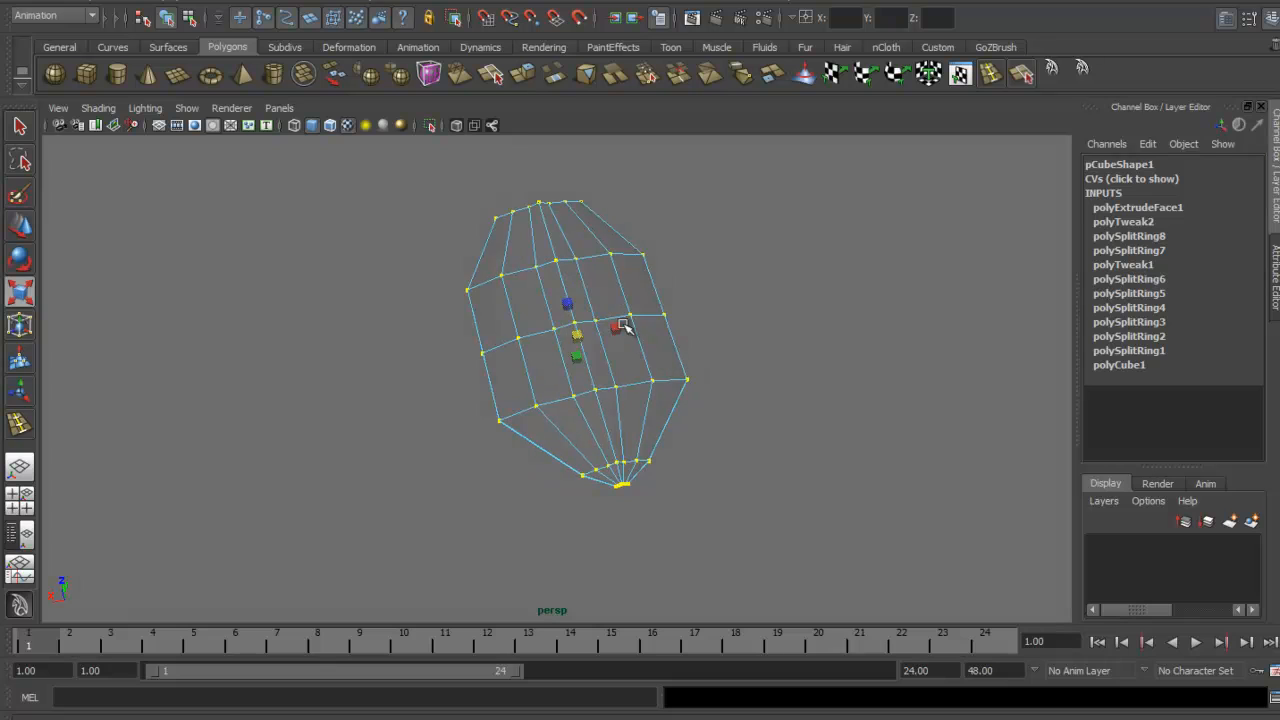
left_click_drag(621, 328, 648, 348)
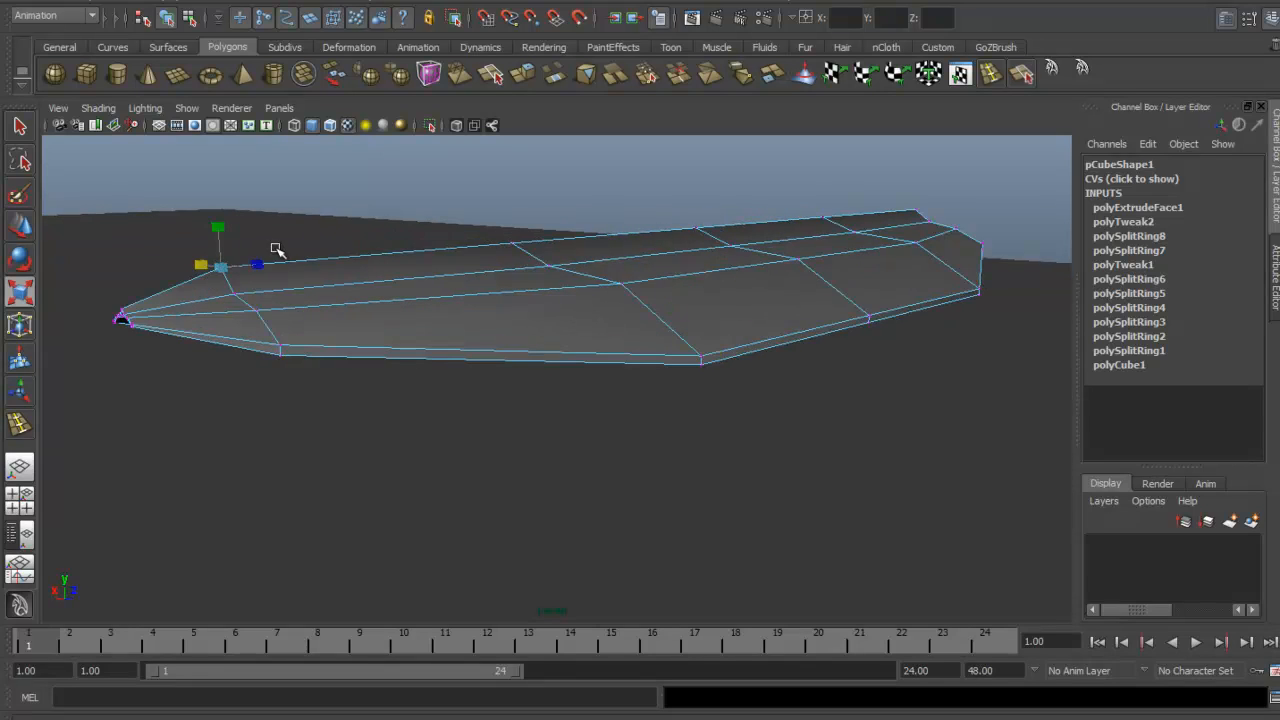
Try to lower the centre ridge vertex just behind the pointed tip, and undo the move
left_click_drag(277, 249, 341, 248, "alt")
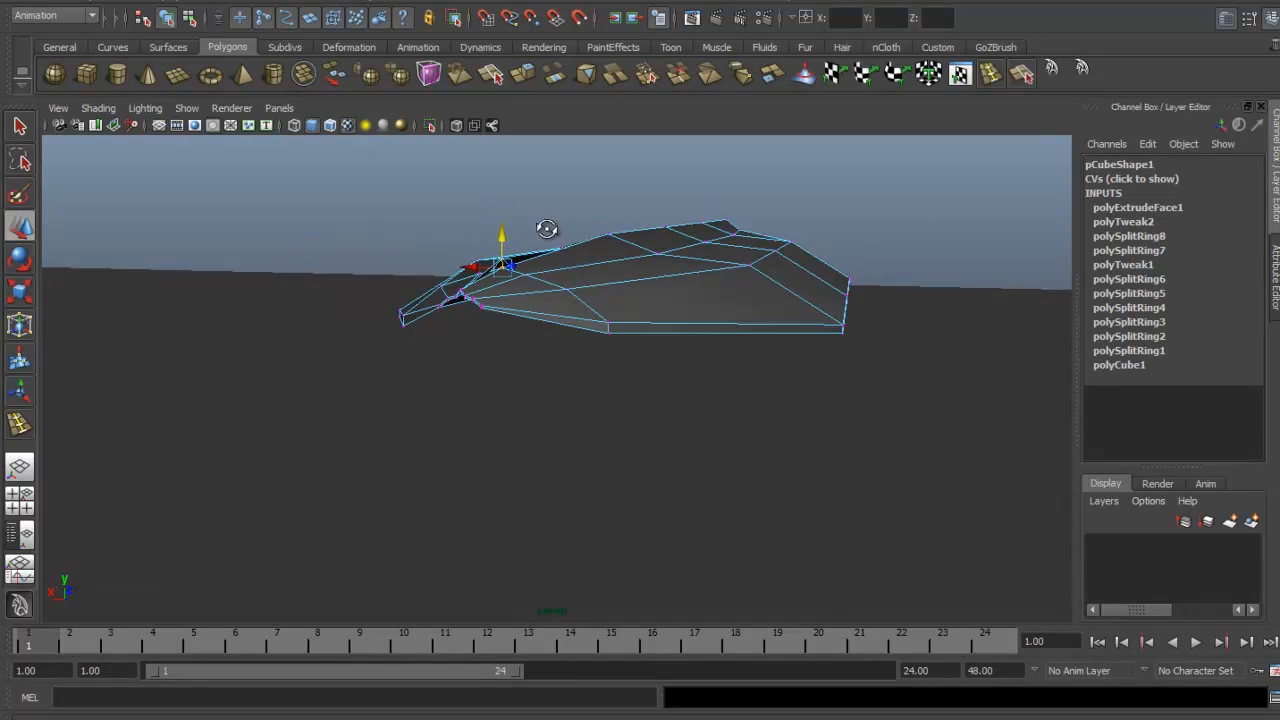
left_click_drag(546, 229, 388, 228, "alt")
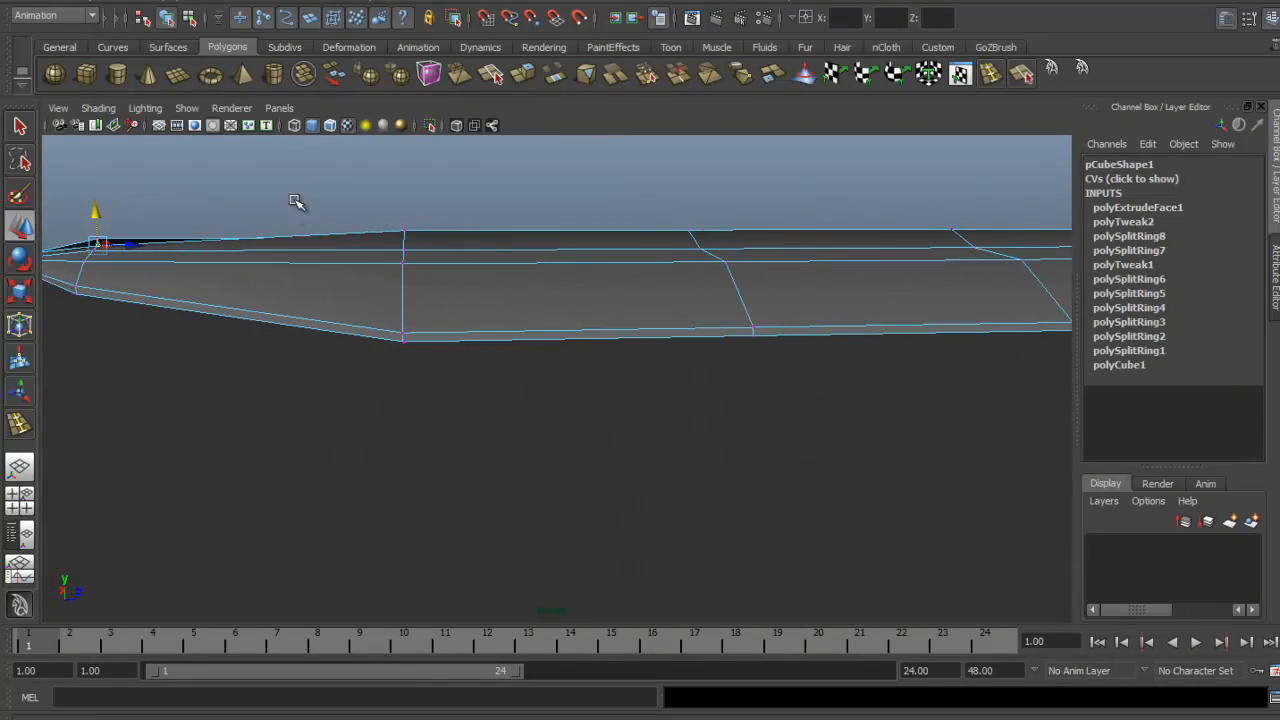
left_click(675, 366)
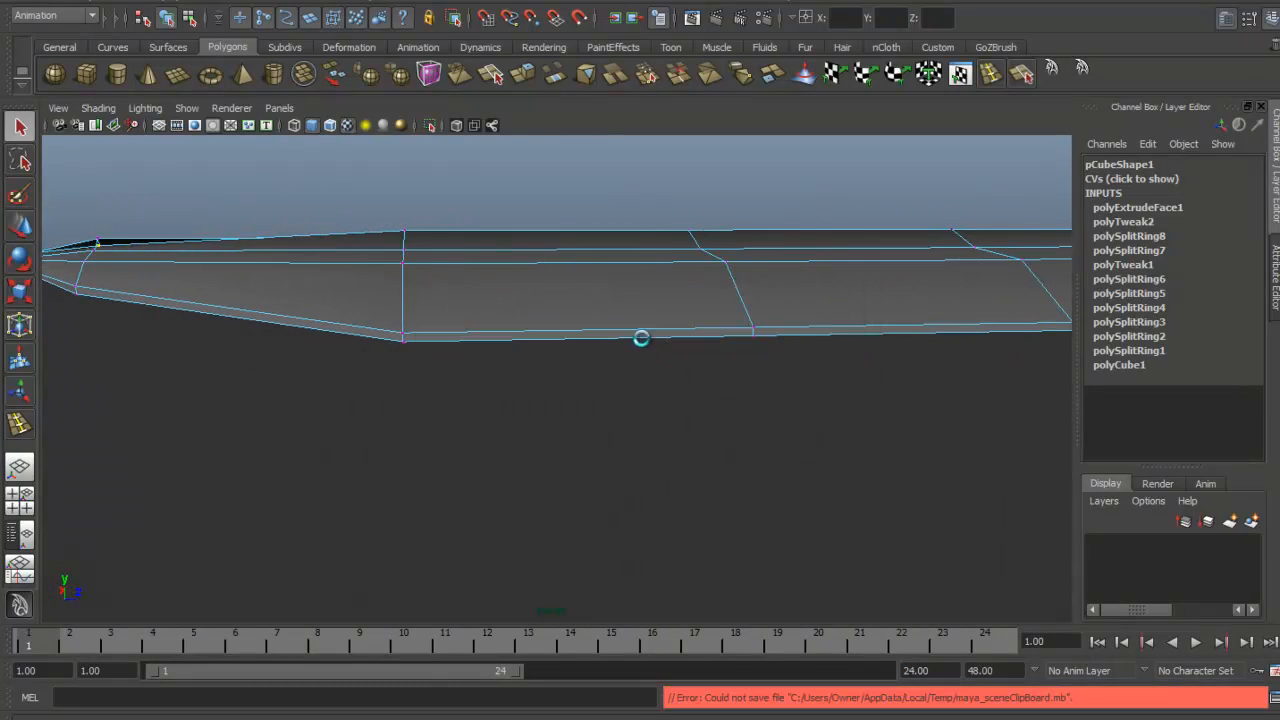
left_click_drag(640, 337, 628, 293, "alt")
key("ctrl+z")
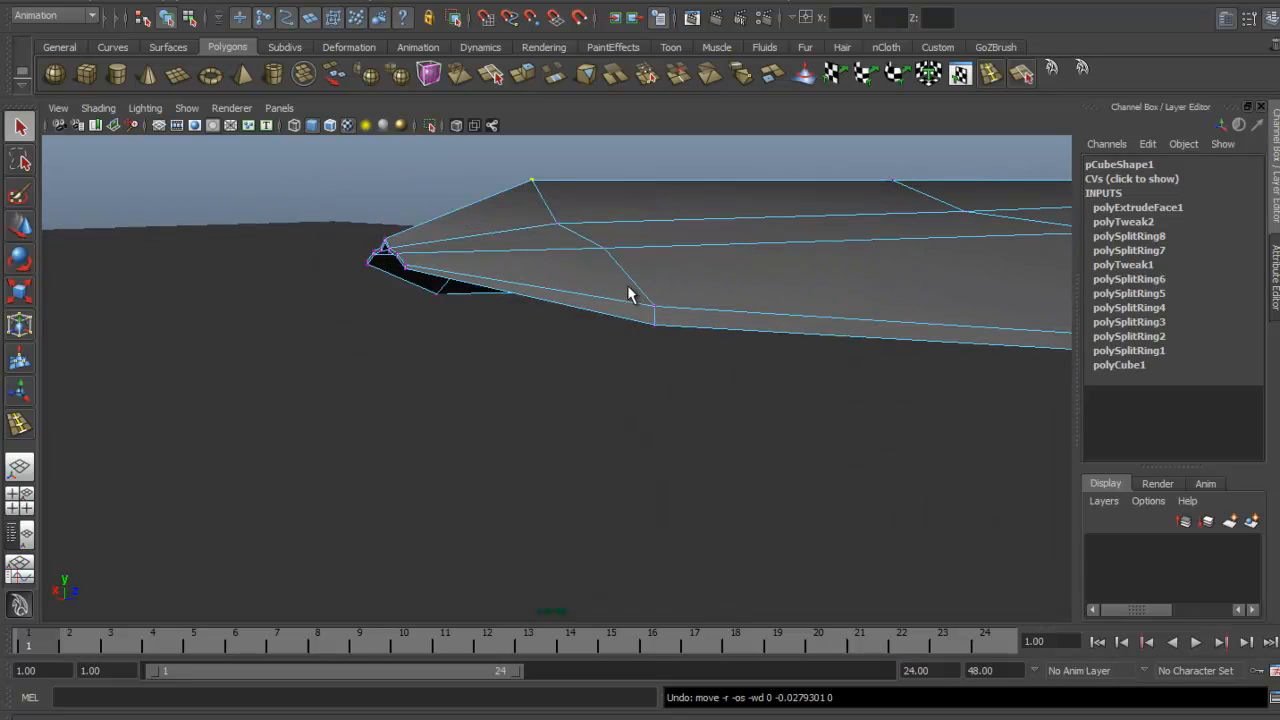
Lower the centre ridge vertex just behind the pointed tip so the ridge slopes down evenly toward it
left_click_drag(581, 178, 680, 217, "alt")
middle_click_drag(680, 217, 704, 368, "alt")
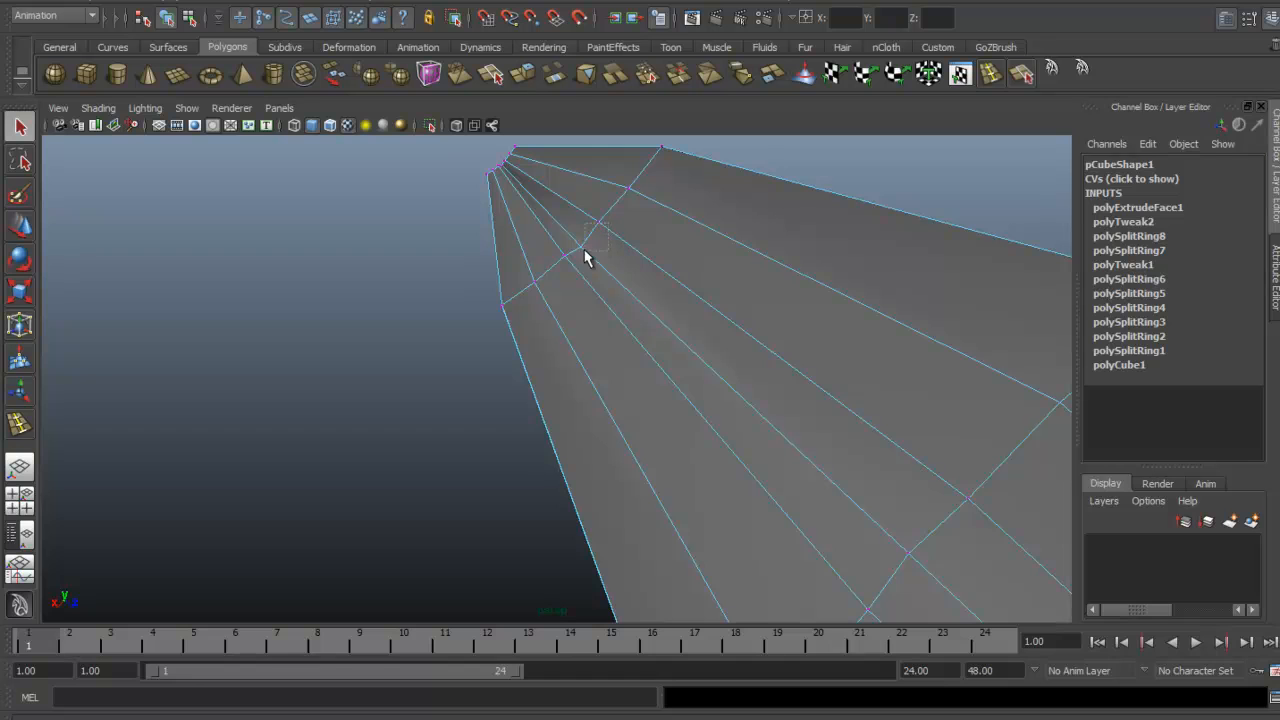
left_click_drag(585, 326, 783, 414, "alt")
key("w")
left_click_drag(689, 462, 667, 377, "alt")
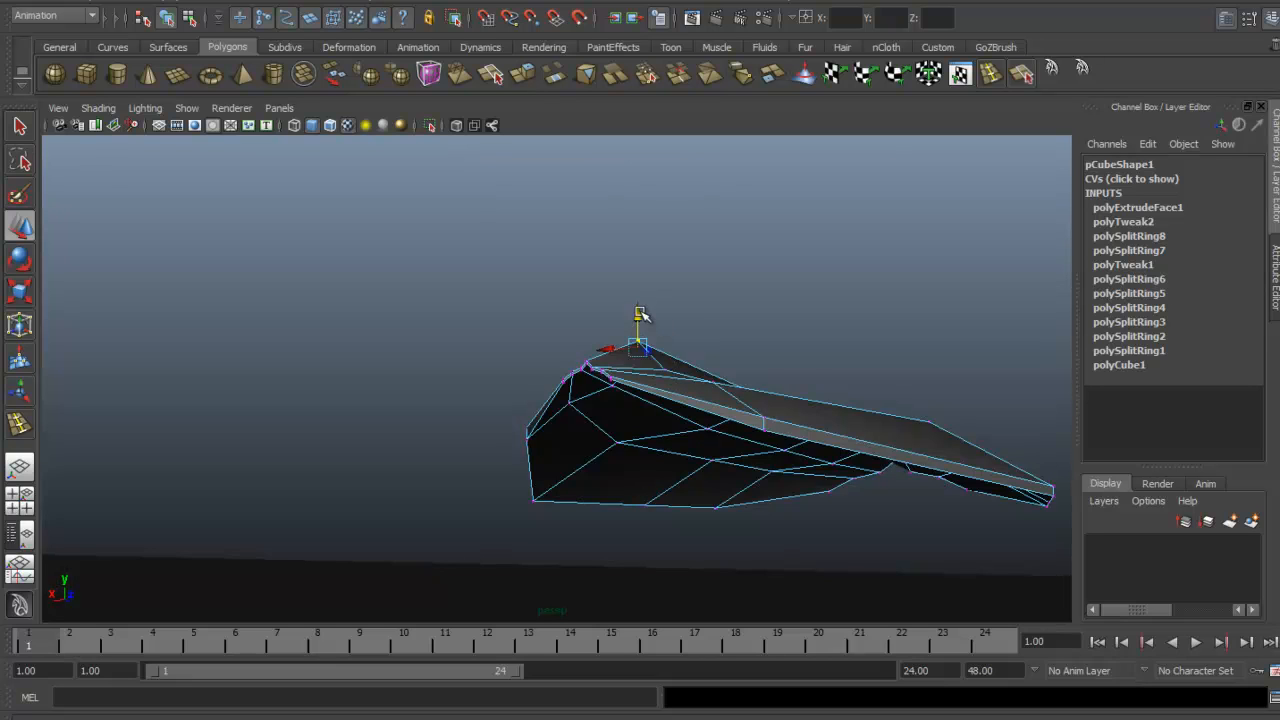
left_click_drag(662, 301, 600, 345, "alt")
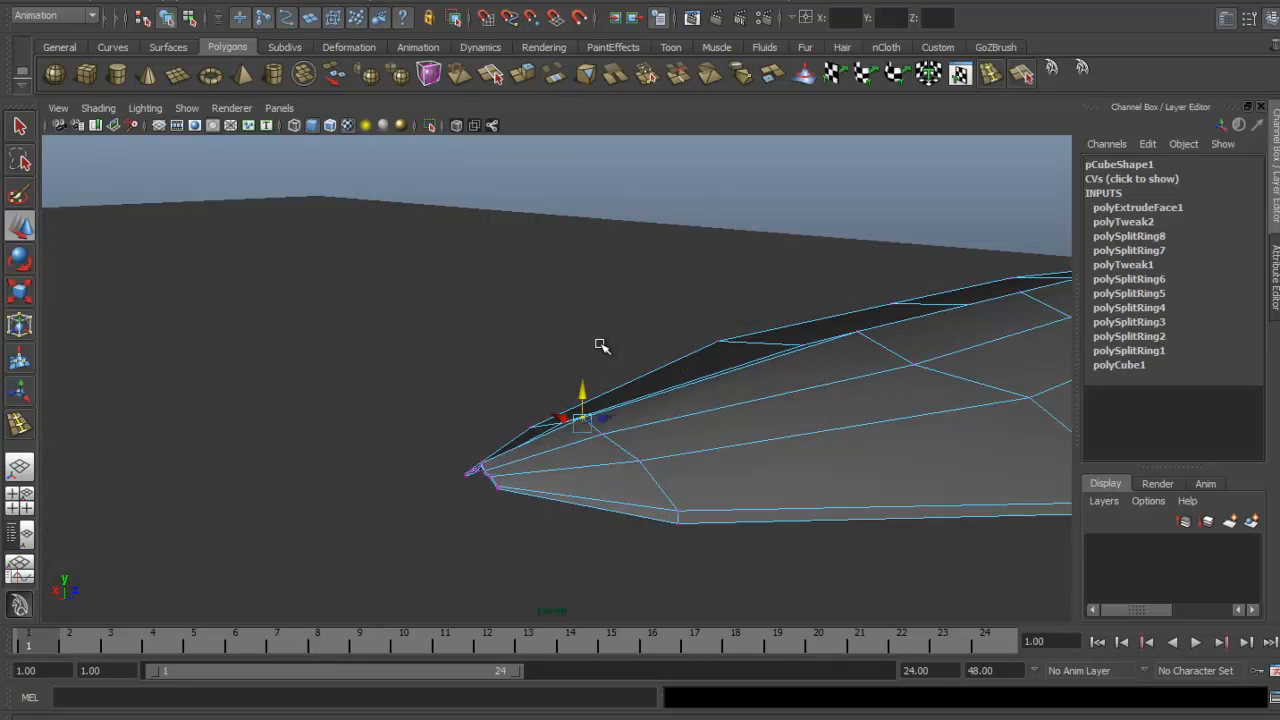
left_click_drag(789, 262, 651, 403, "alt")
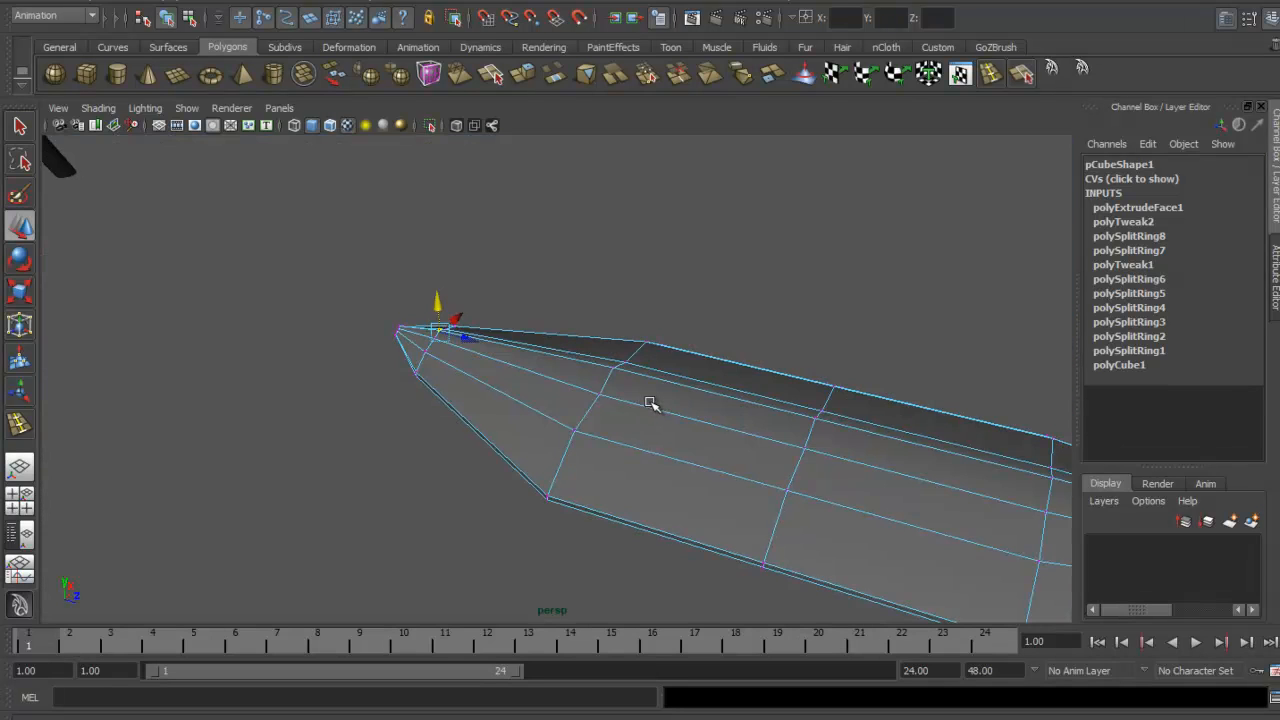
Display the petal as a smoothed mesh in object mode and inspect its rounded shape from several angles
left_click(680, 387)
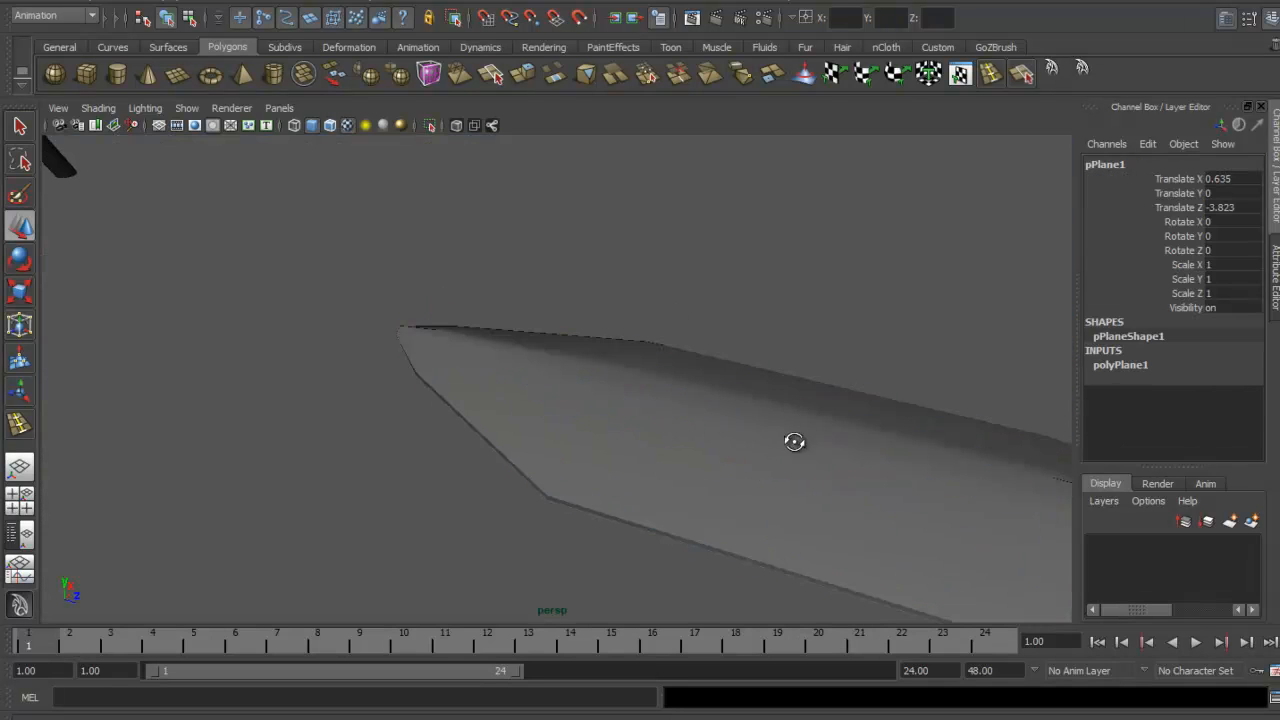
left_click_drag(794, 442, 683, 372, "alt")
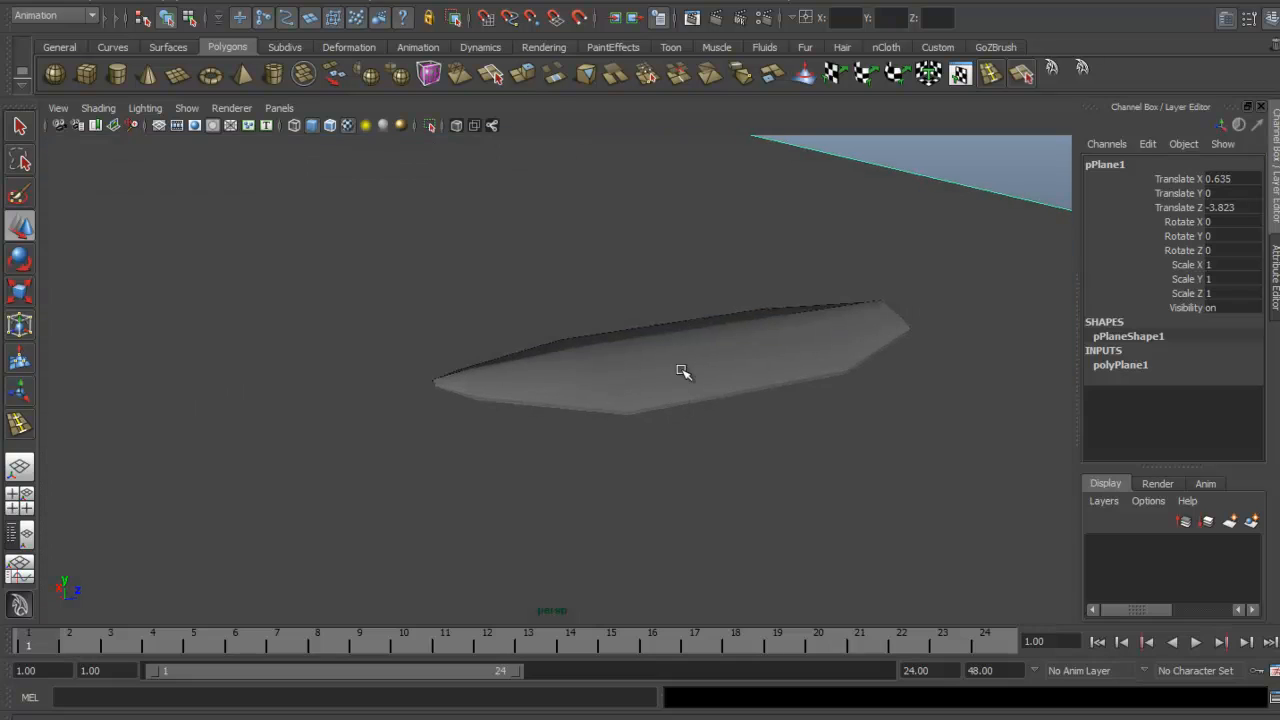
left_click(683, 372)
key("3")
left_click(857, 270)
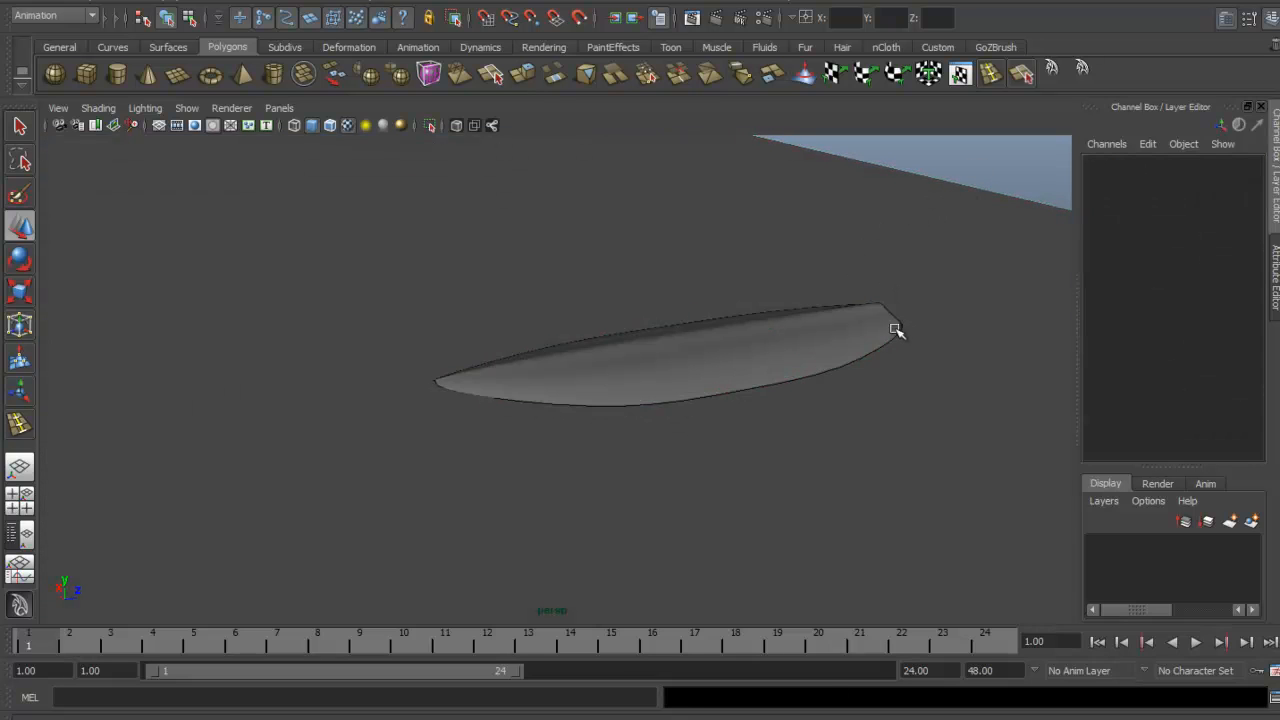
left_click_drag(893, 326, 457, 366, "alt")
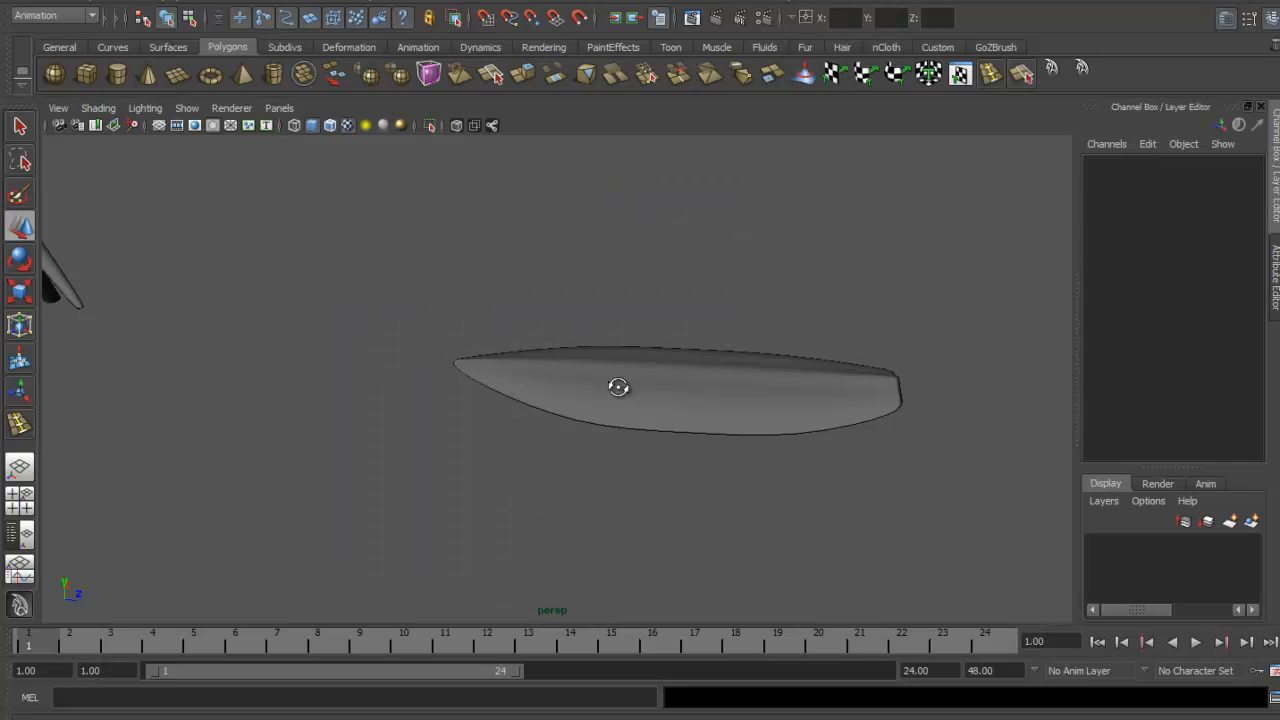
mouse_move(614, 383)
left_mouse_down("alt")
mouse_move(471, 380)
mouse_move(900, 371)
mouse_move(709, 374)
mouse_move(814, 354)
mouse_move(618, 367)
left_mouse_up("alt")
Switch to the browser to examine the petal curvature in the panther lily reference image, and return to the petal in Maya
key("alt+Tab")
key("alt+Tab")
key("alt+Tab")
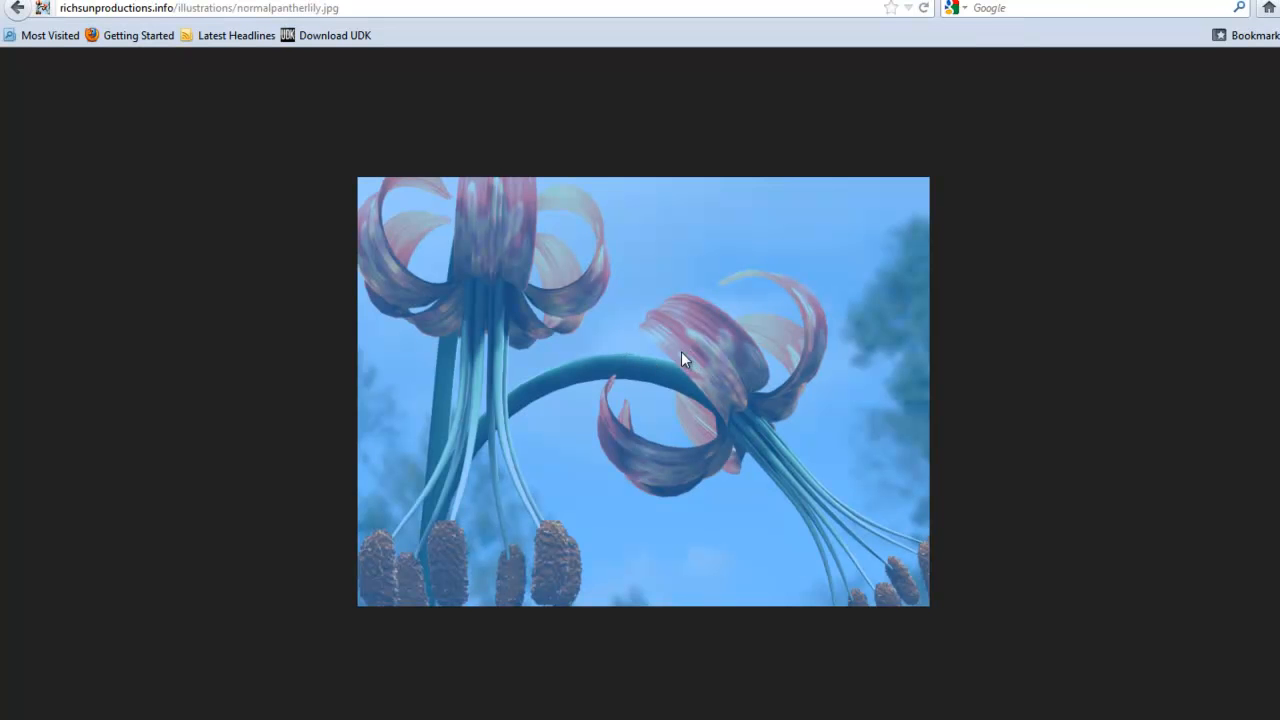
key("alt+Tab")
left_click_drag(646, 409, 617, 371, "alt")
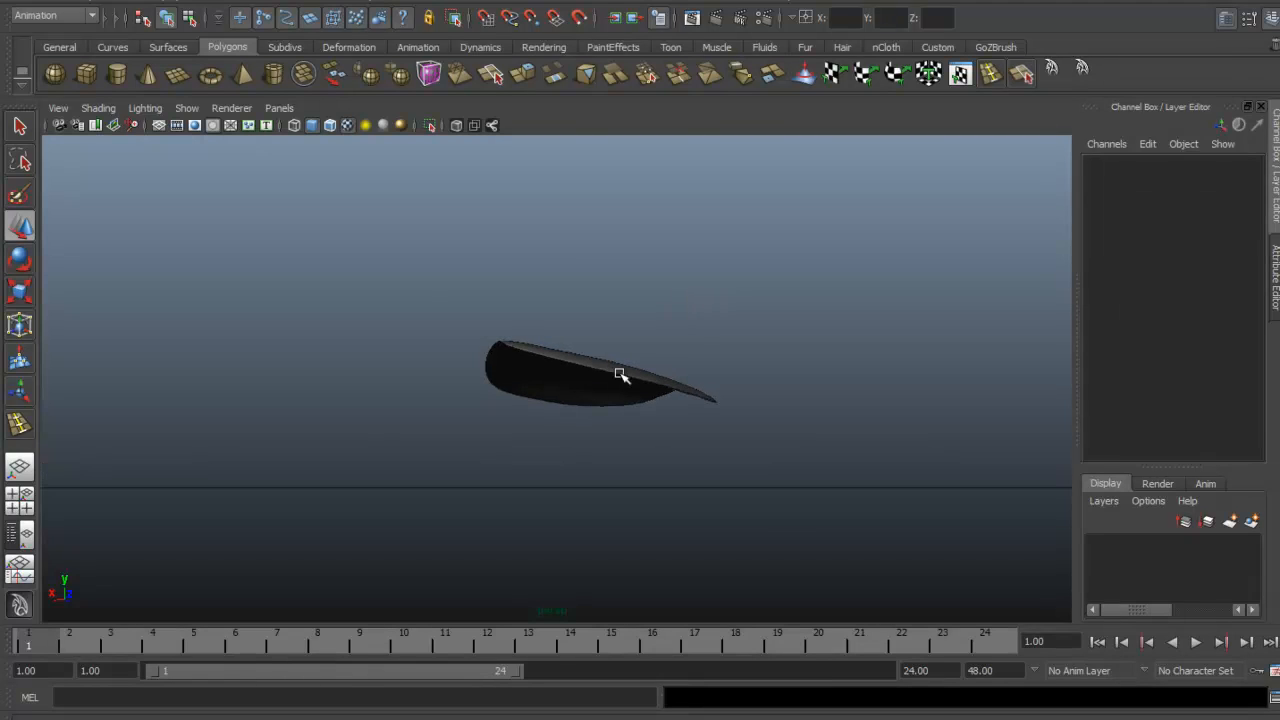
Switch to the browser to check the petal curl in the panther lily image again, and return to the petal in Maya
key("alt+Tab")
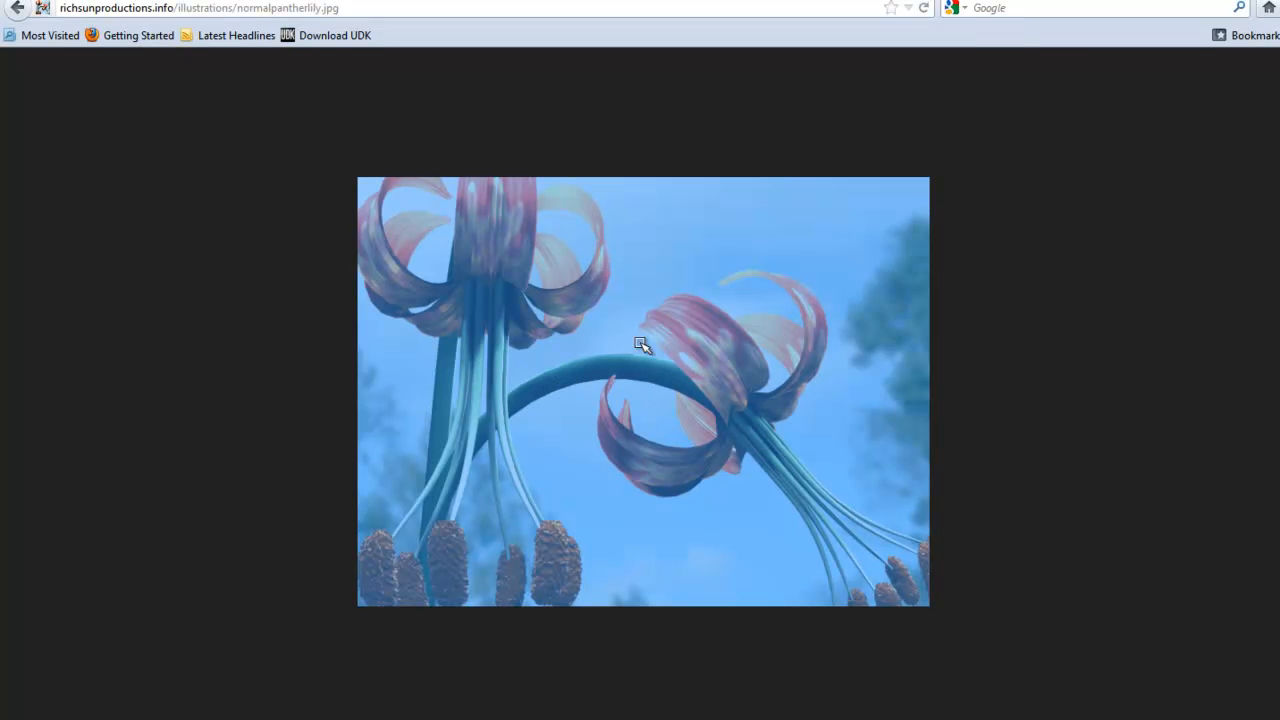
key("alt+Tab")
left_click_drag(617, 371, 666, 374, "alt")
Apply a nonlinear Bend deformer to the petal
left_click(585, 388)
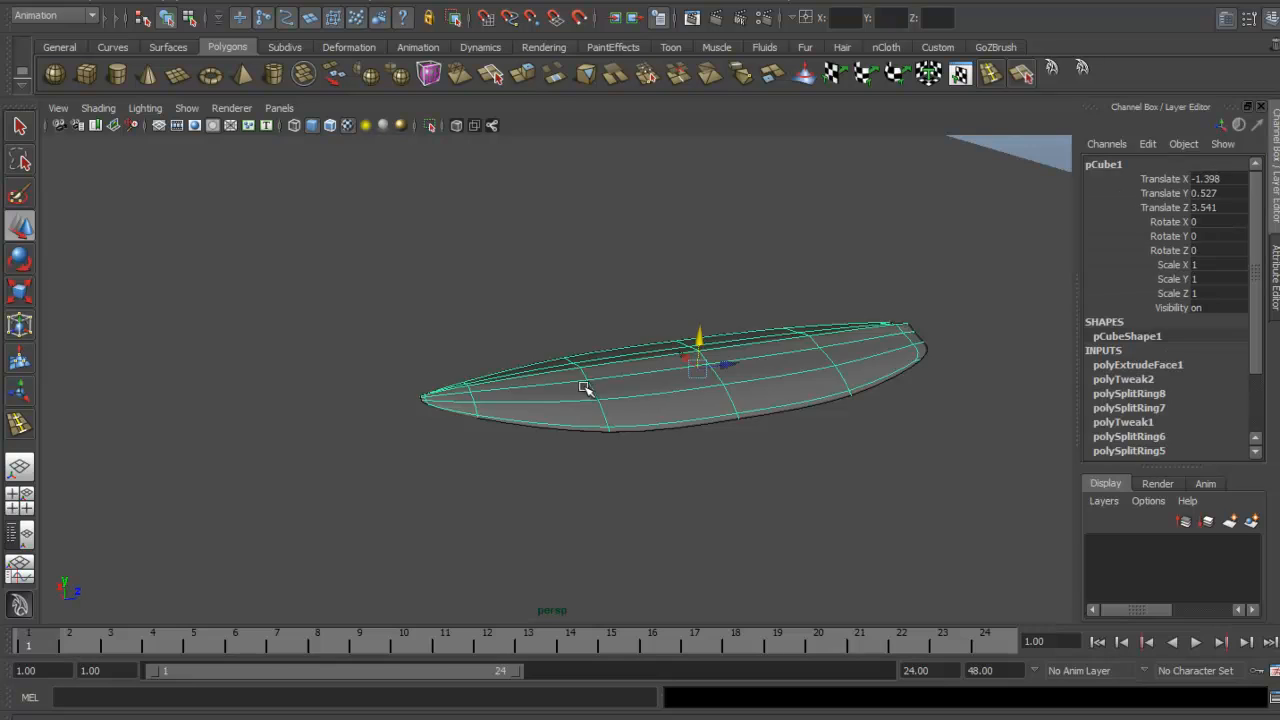
mouse_move(585, 388)
left_mouse_down("alt")
mouse_move(706, 366)
mouse_move(803, 371)
mouse_move(749, 354)
mouse_move(575, 376)
left_mouse_up("alt")
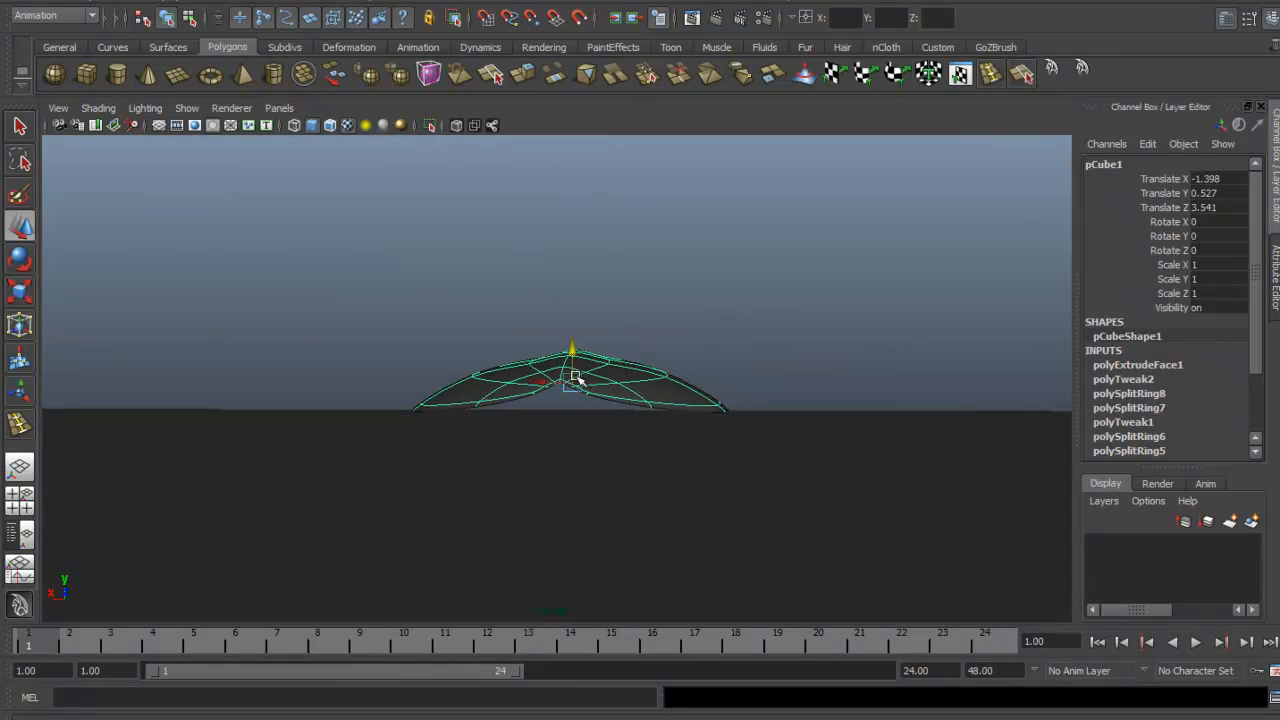
left_click_drag(690, 275, 460, 296, "alt")
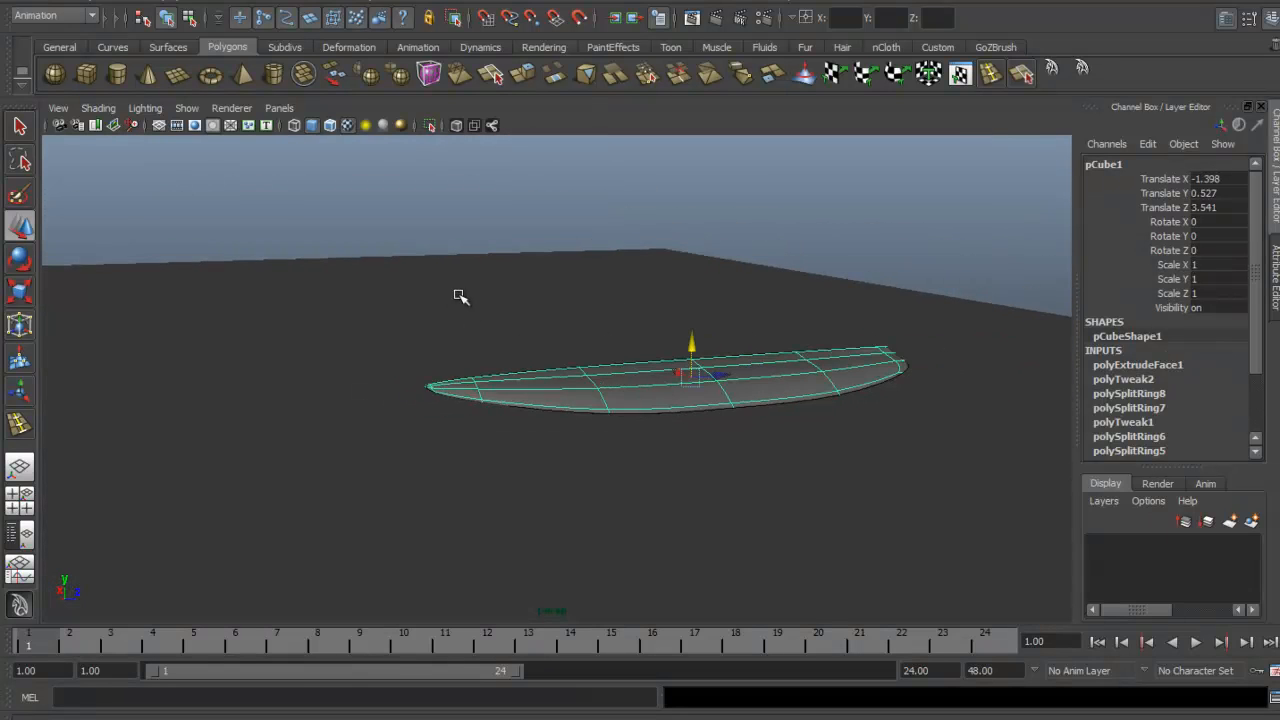
left_click(416, 6)
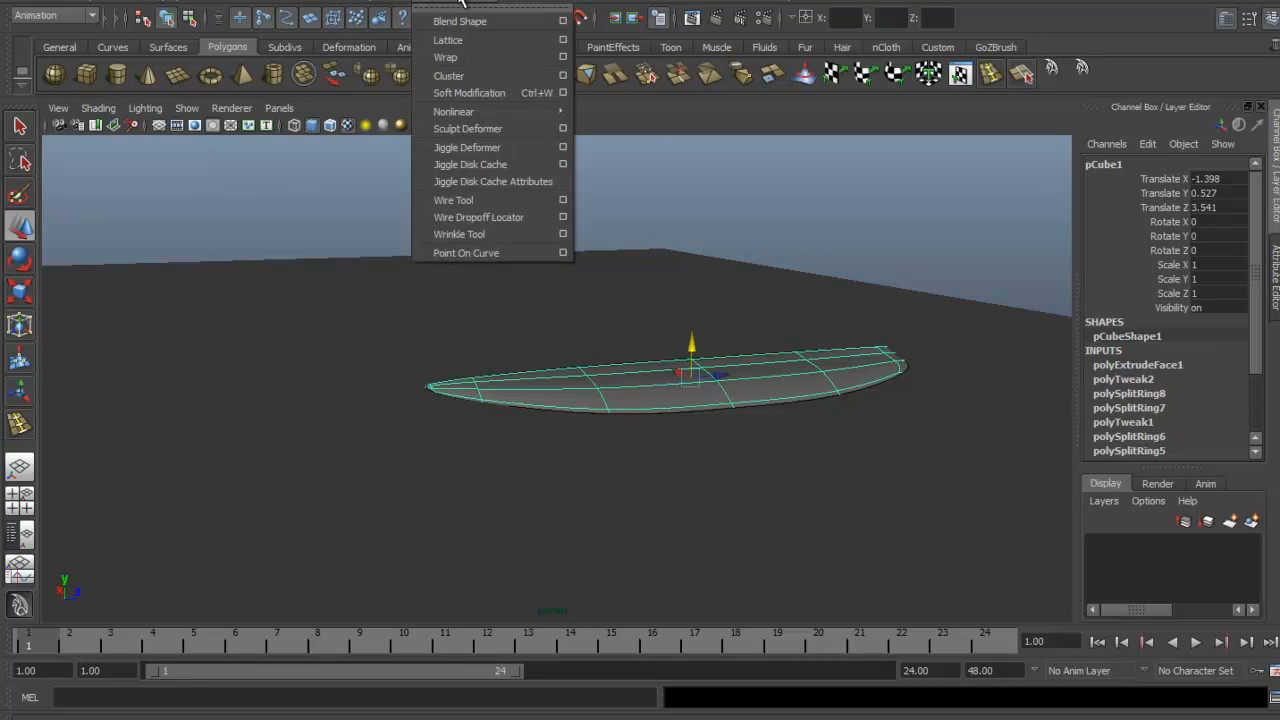
mouse_move(519, 115)
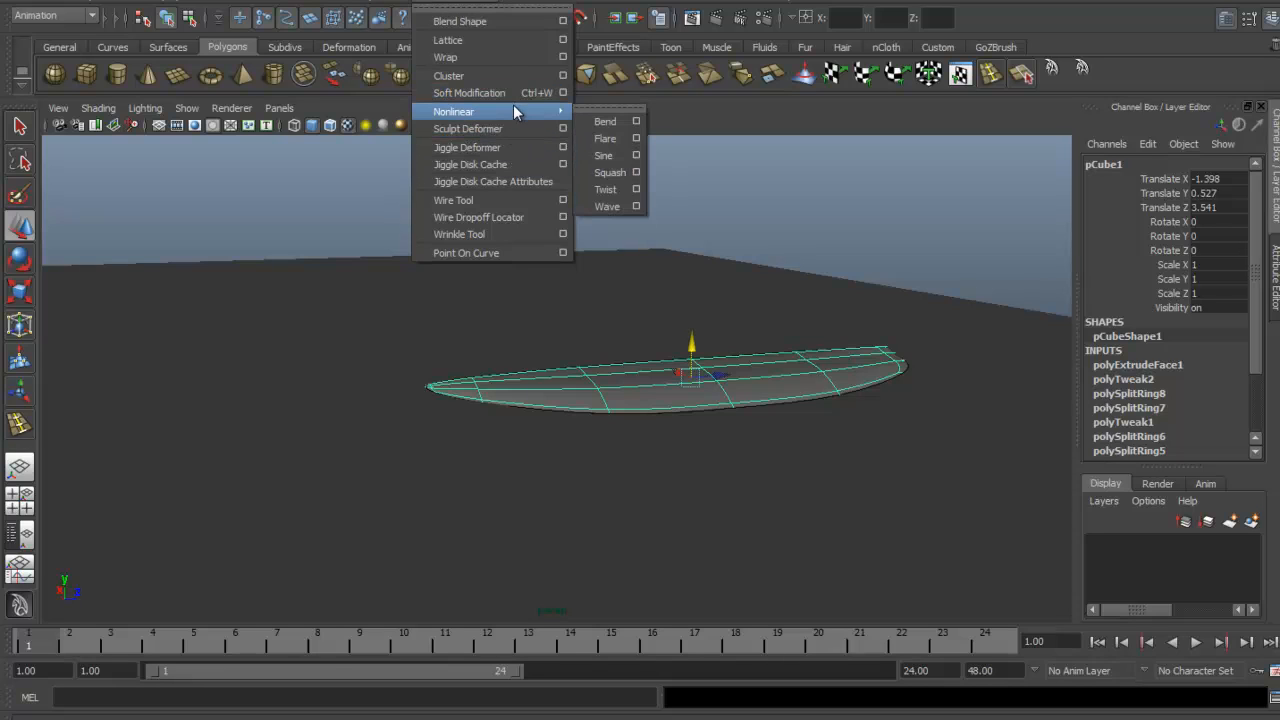
left_click(595, 131)
scroll(742, 338, "up", 1)
middle_click_drag(742, 338, 620, 357, "alt")
scroll(762, 321, "up", 1)
Rotate the bend deformer handle to -90 in Rotate X so it runs lengthwise along the petal
key("e")
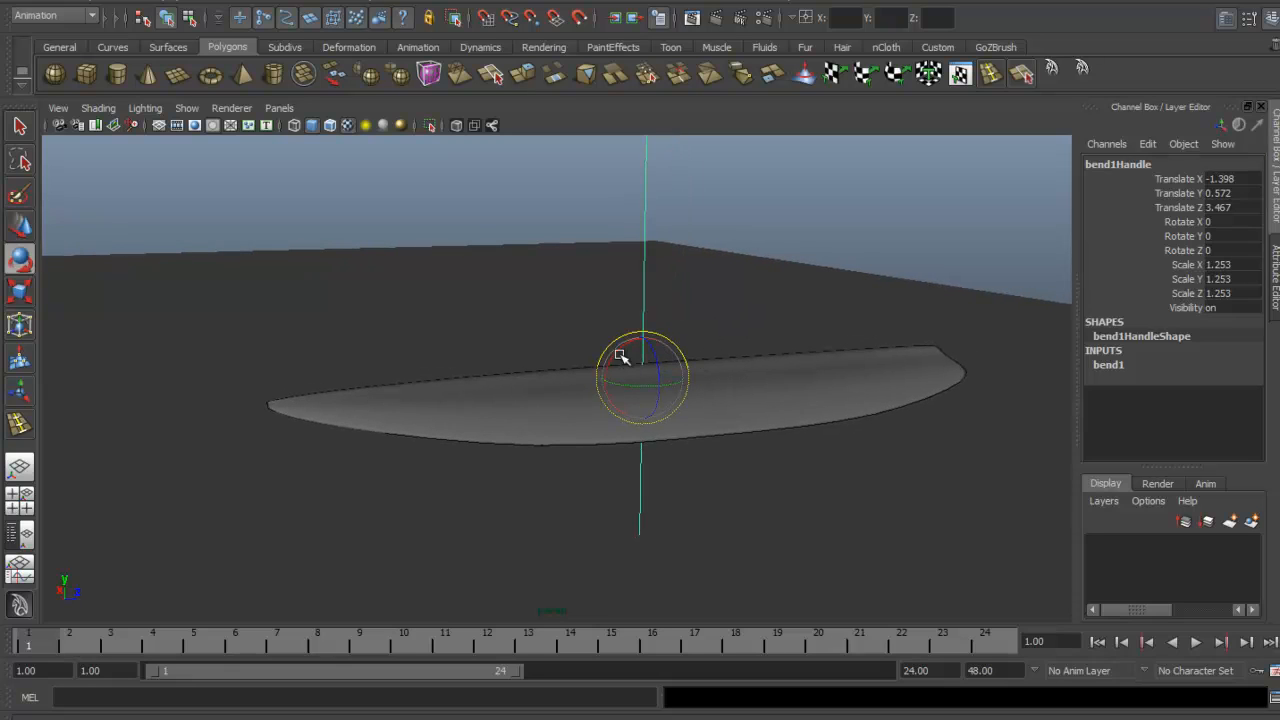
key("ctrl+z")
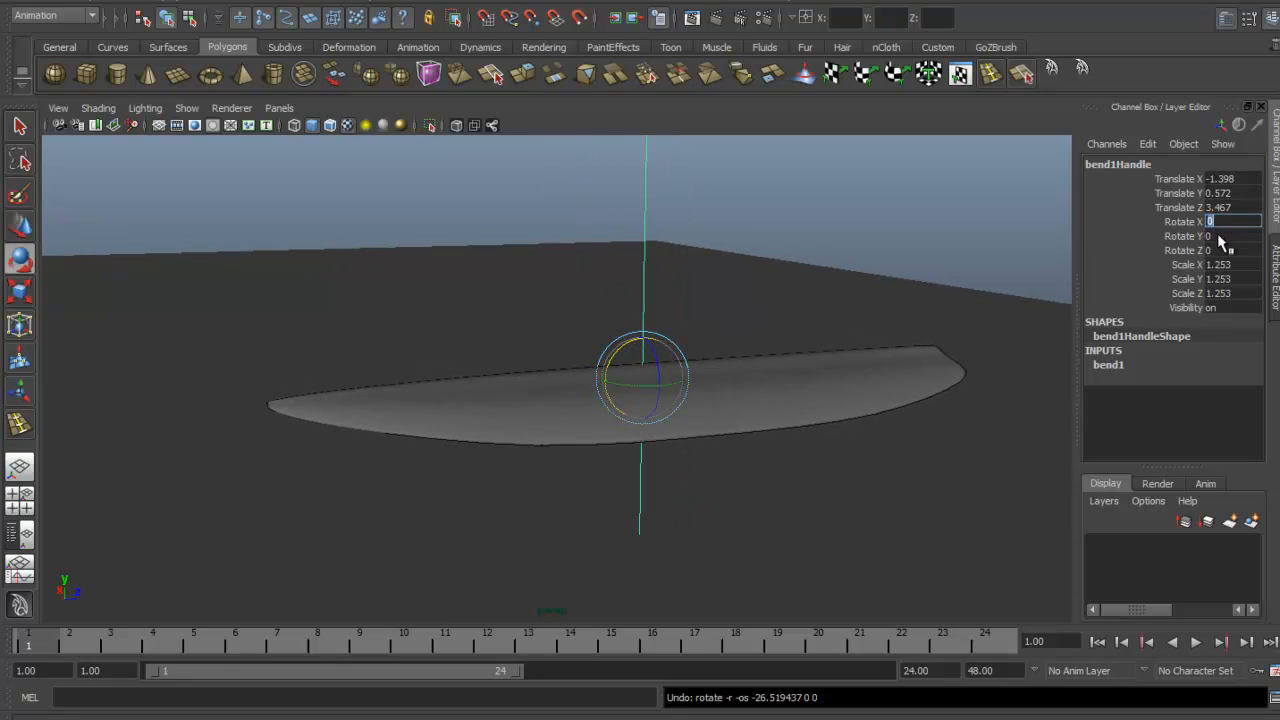
key("Return")
left_click_drag(750, 495, 716, 422, "alt")
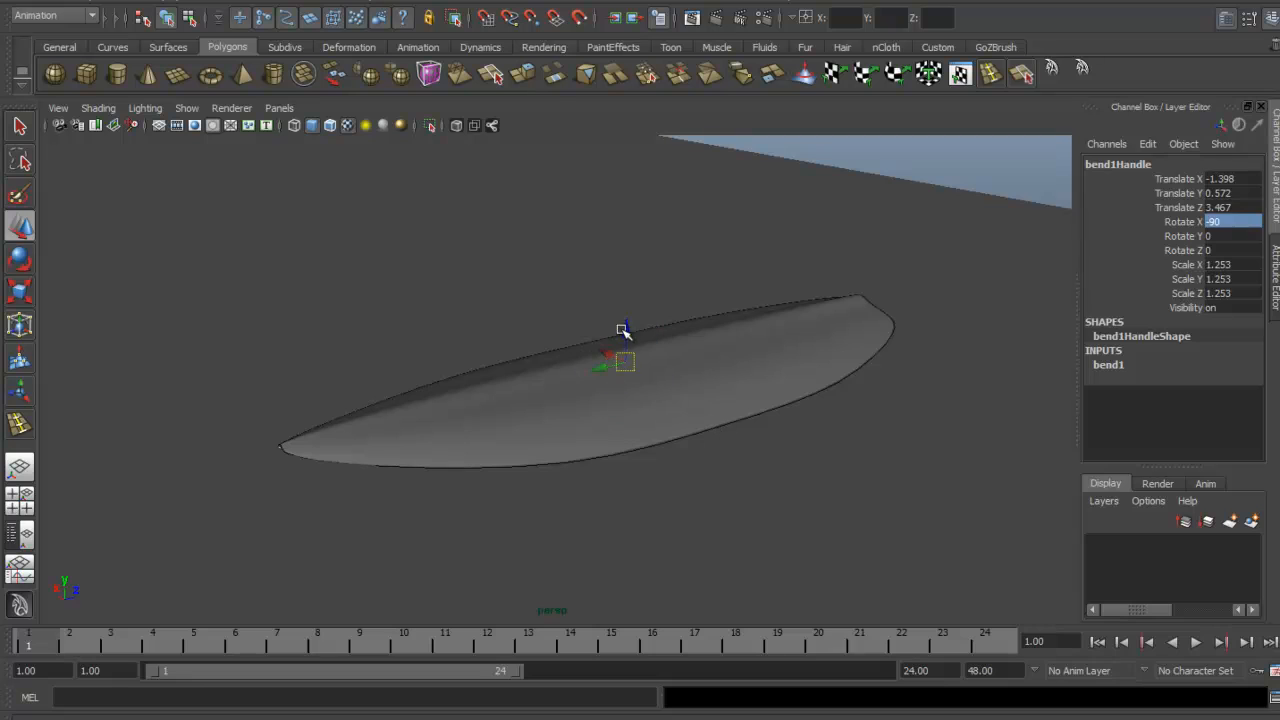
Raise the bend handle just above the petal, to a Translate Y of 0.666
left_click_drag(618, 283, 632, 310)
key("ctrl+z")
left_click_drag(632, 310, 624, 283, "alt")
right_click_drag(624, 283, 716, 307, "alt")
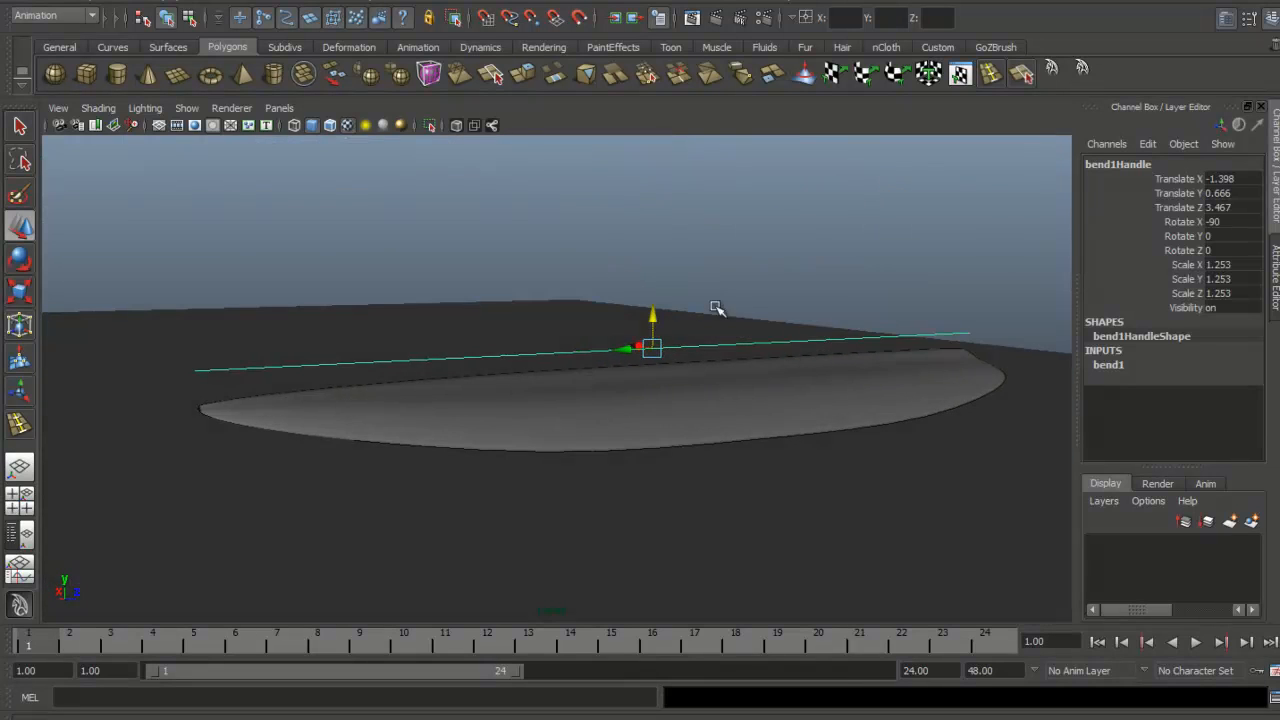
Try bending the petal with the bend deformer's Curvature, and undo the change
left_click(1110, 366)
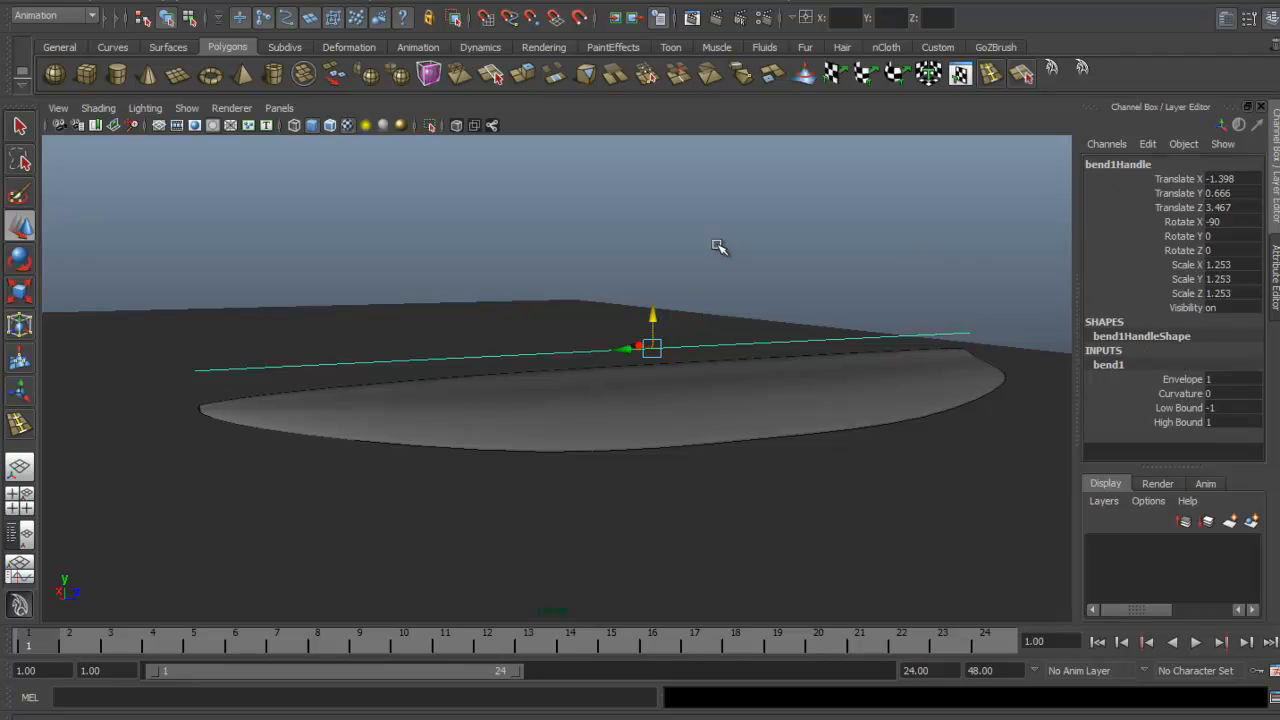
left_click_drag(719, 247, 704, 249, "alt")
key("ctrl+z")
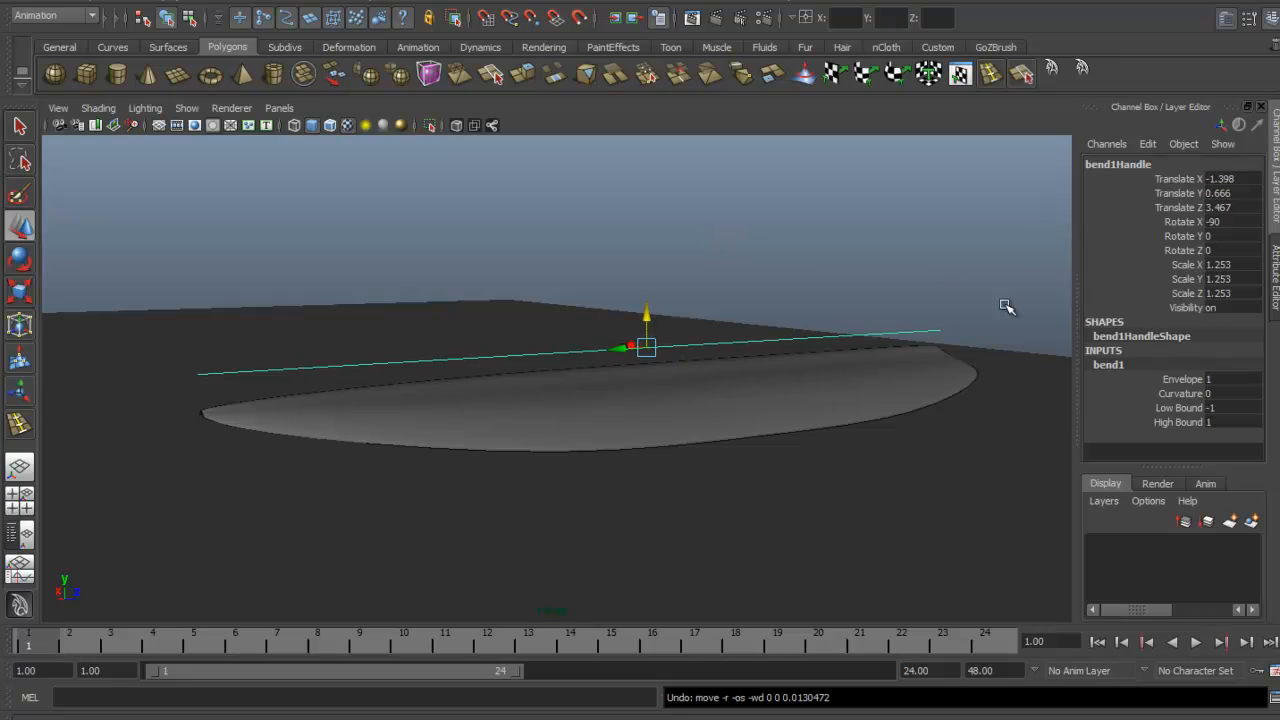
left_click(1180, 393)
mouse_move(689, 249)
middle_mouse_down()
mouse_move(711, 243)
mouse_move(700, 237)
mouse_move(710, 247)
middle_mouse_up()
left_click_drag(717, 286, 780, 326, "alt")
right_click_drag(780, 326, 486, 312, "alt")
key("ctrl+z")
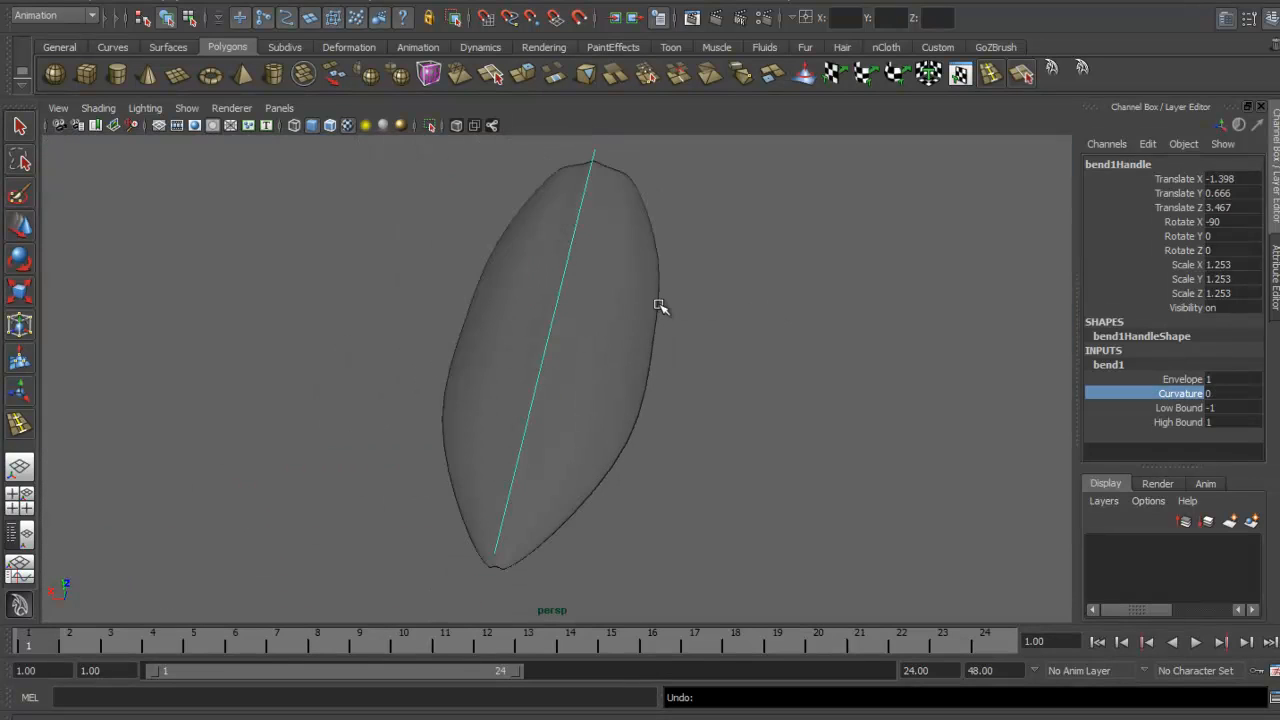
Set the bend handle's Rotate Z to 90 to change the direction of the bend
left_click_drag(655, 303, 760, 318, "alt")
key("w")
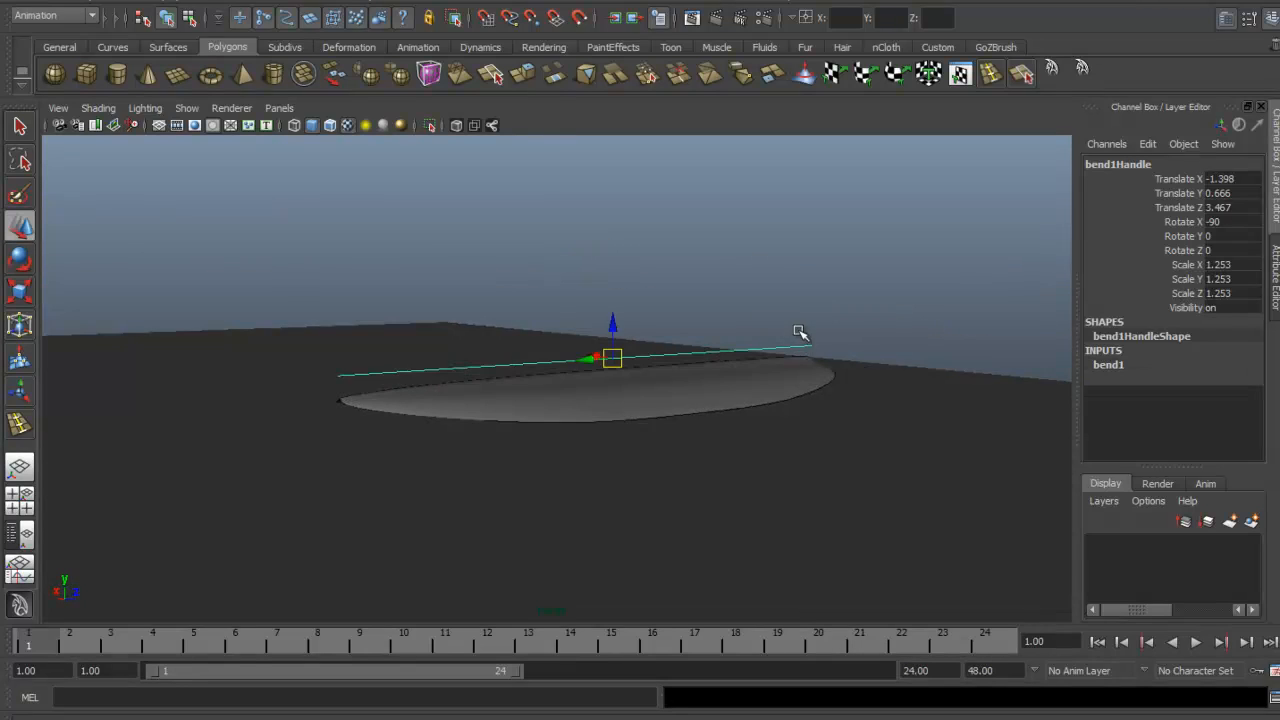
key("e")
left_click_drag(800, 292, 758, 297, "alt")
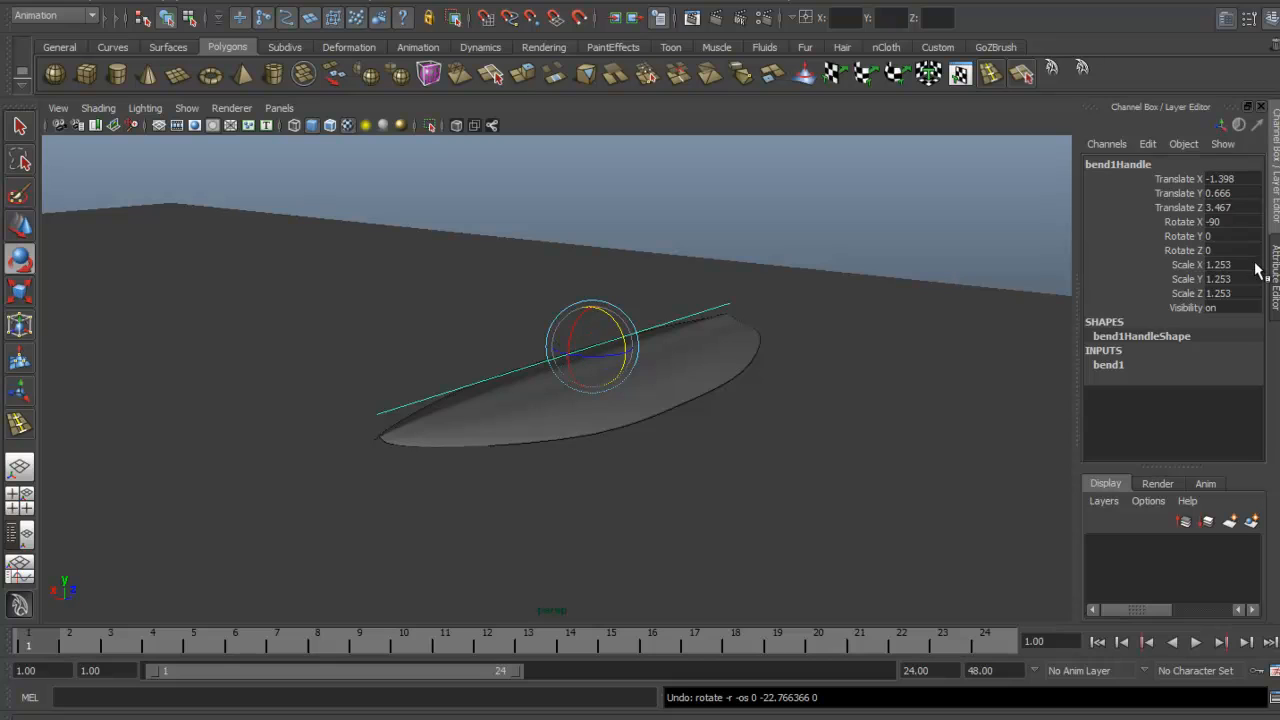
left_click_drag(917, 387, 873, 371, "alt")
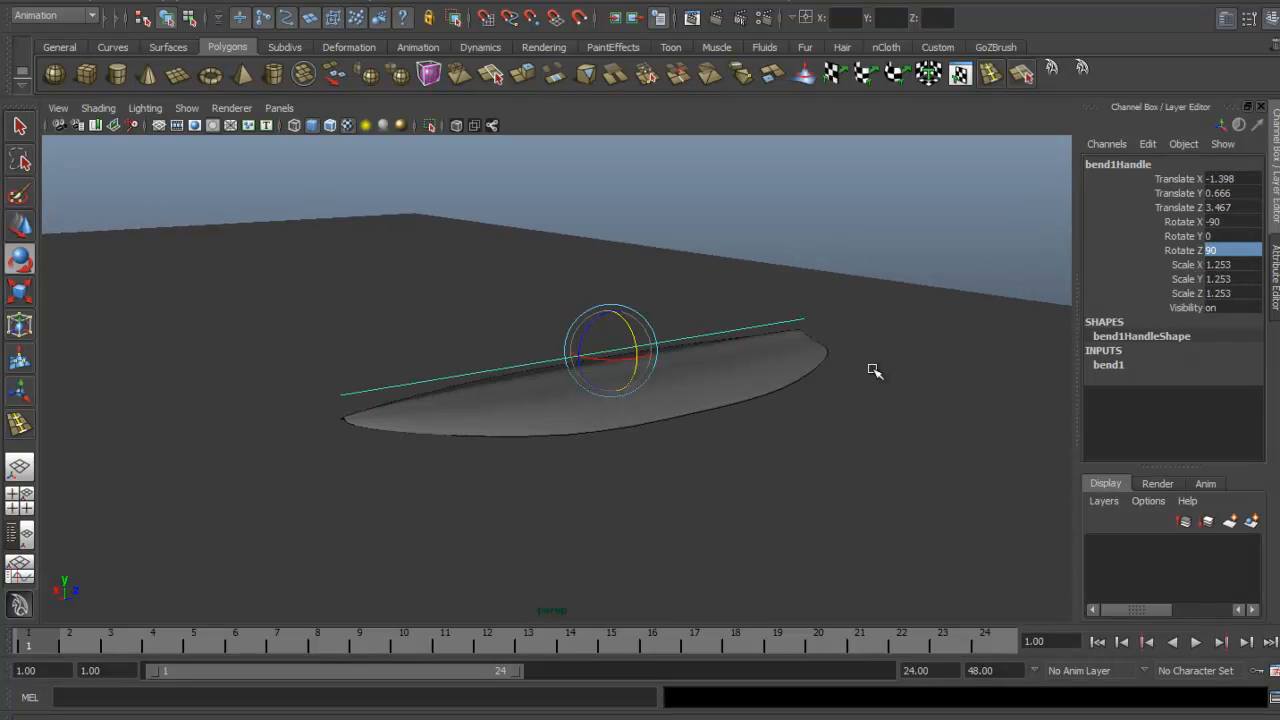
Set the bend deformer's Curvature to 1.3 so the petal arches along its length
left_click(1108, 364)
left_click(1172, 393)
middle_click_drag(900, 250, 926, 240)
left_click_drag(898, 257, 626, 243, "alt")
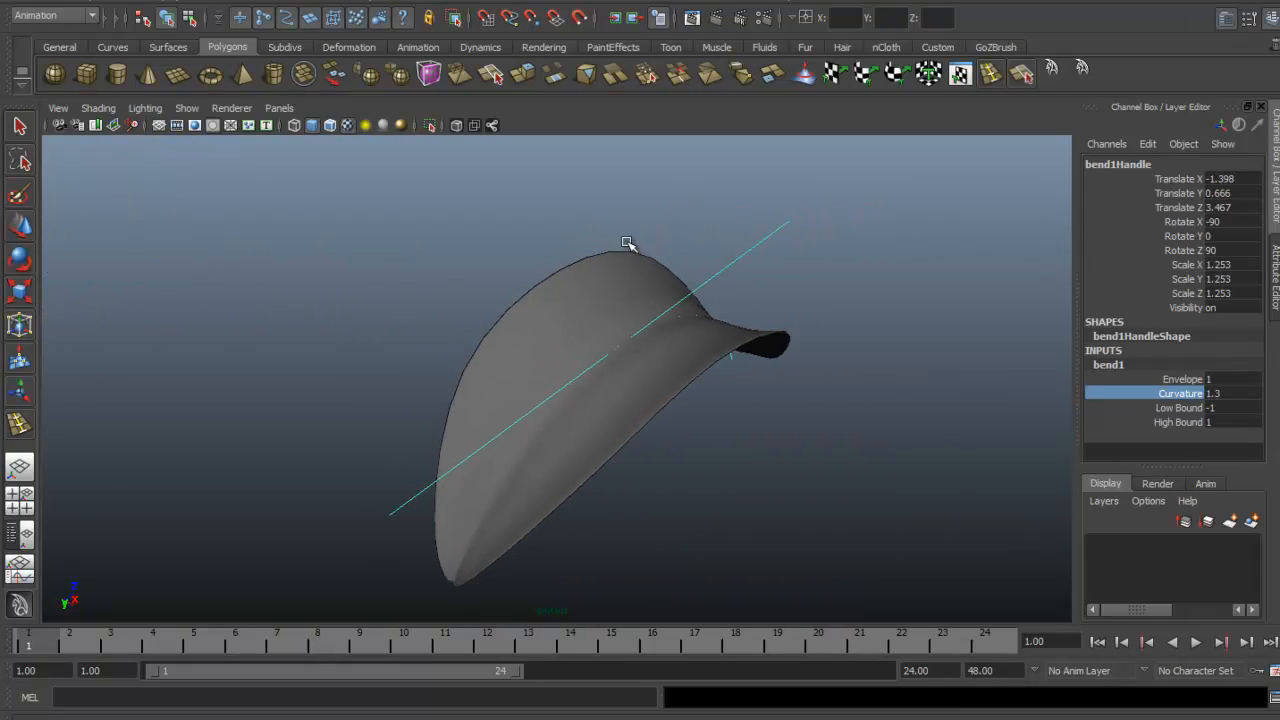
Examine the bent petal's arch, edges and mesh flow from above, below and both ends
left_click_drag(570, 473, 503, 348, "alt")
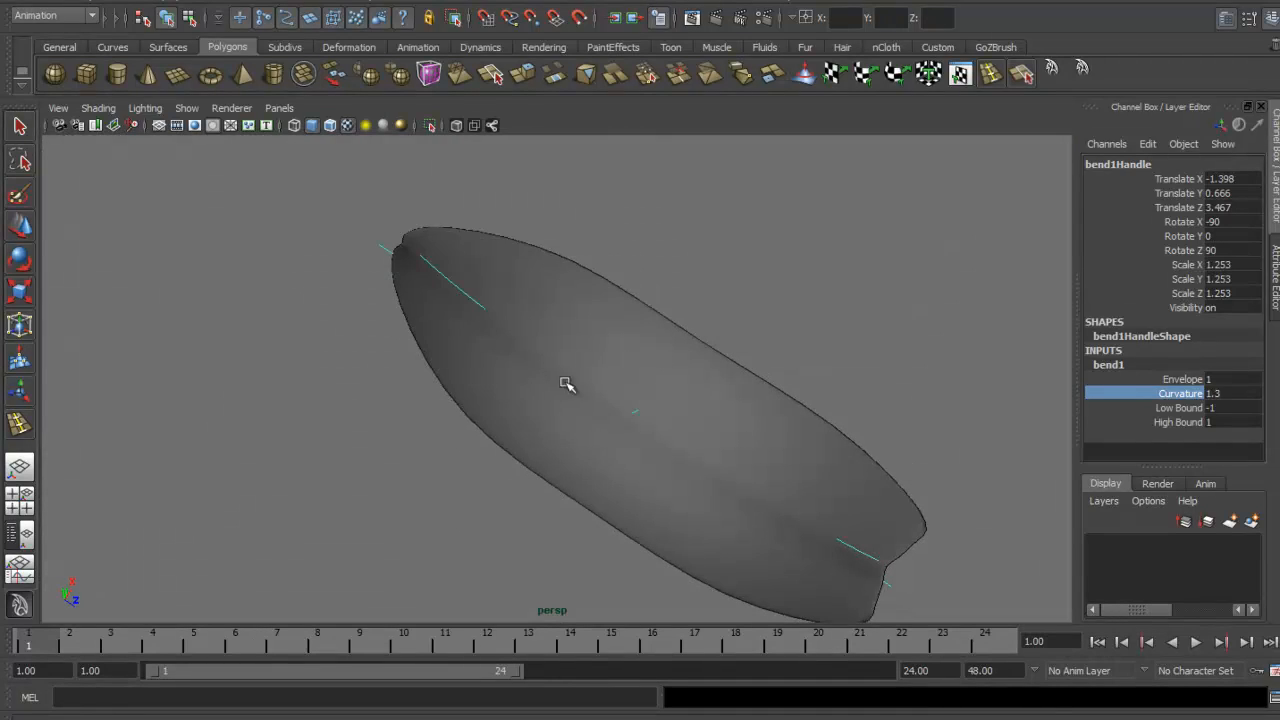
left_click_drag(566, 385, 555, 341, "alt")
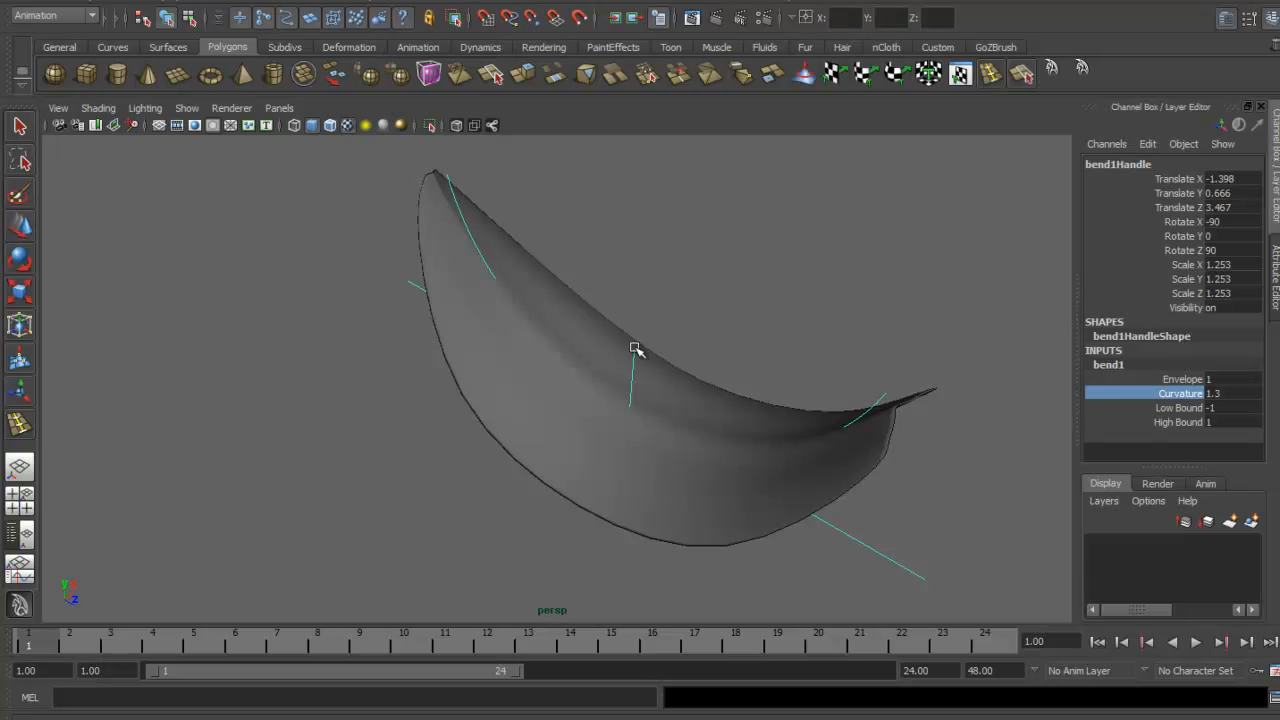
left_click_drag(634, 349, 744, 274, "alt")
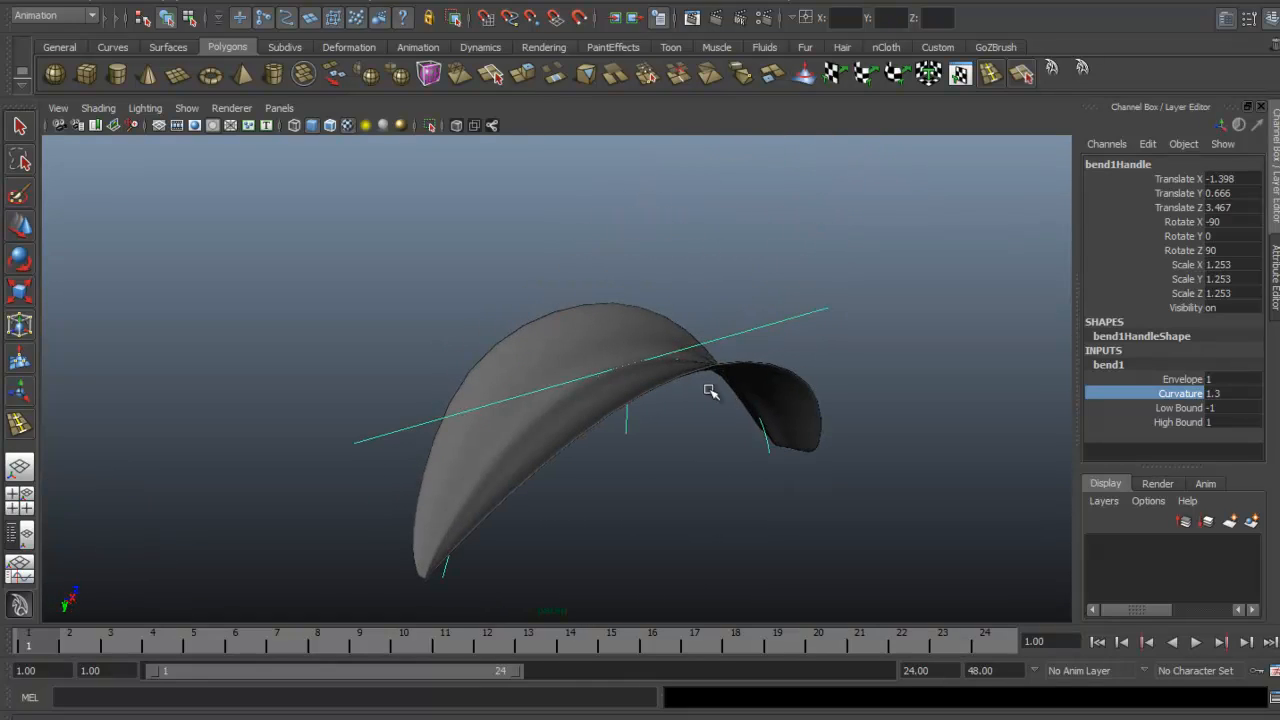
left_click_drag(601, 400, 448, 484, "alt")
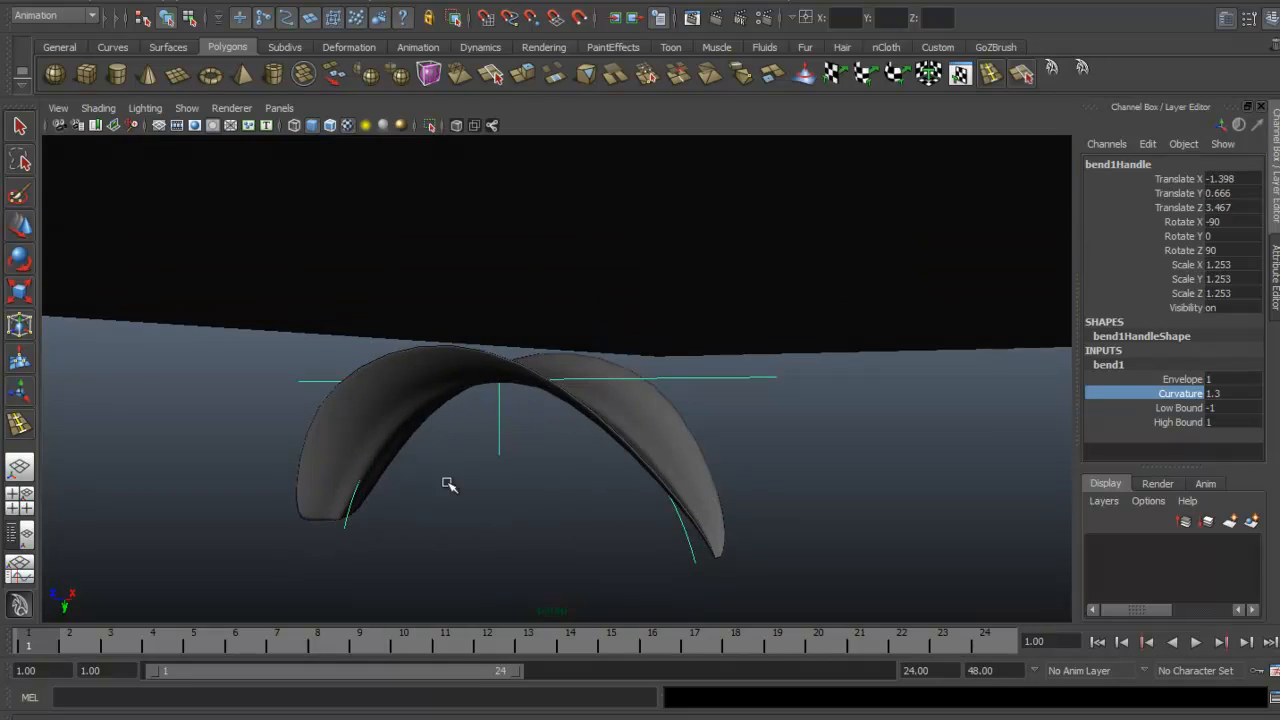
left_click_drag(370, 468, 455, 448, "alt")
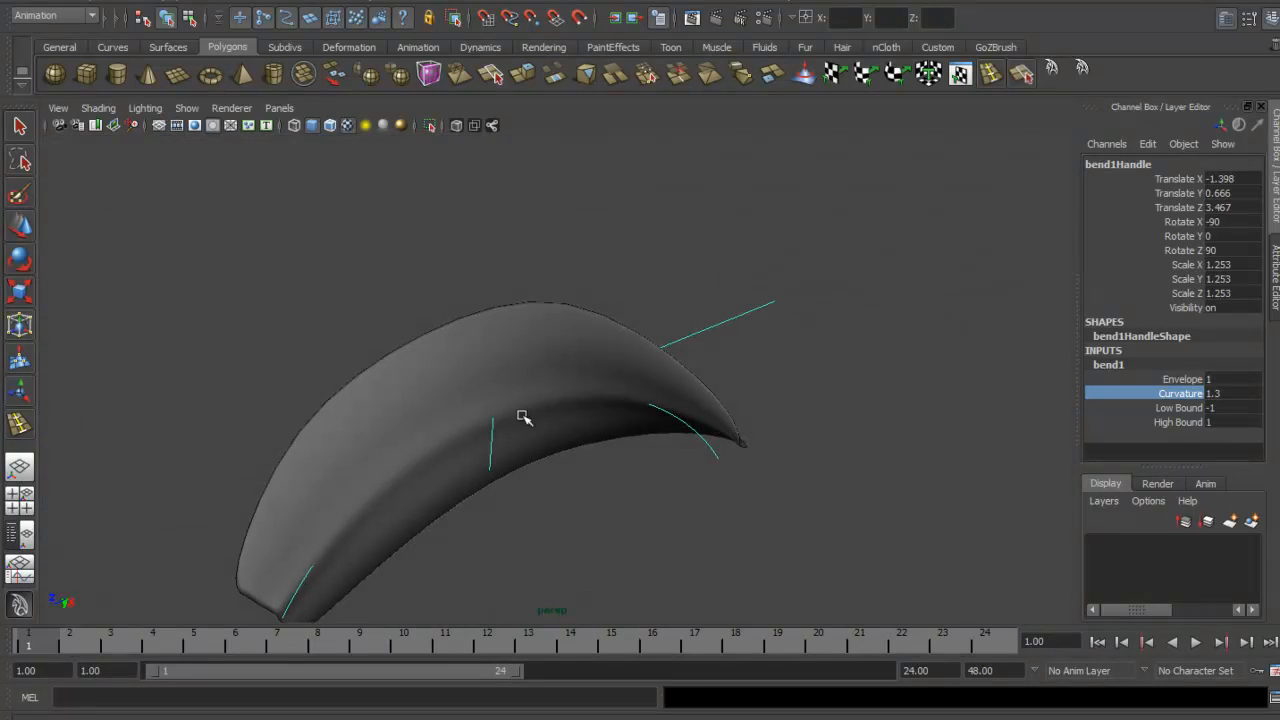
left_click_drag(520, 415, 410, 364, "alt")
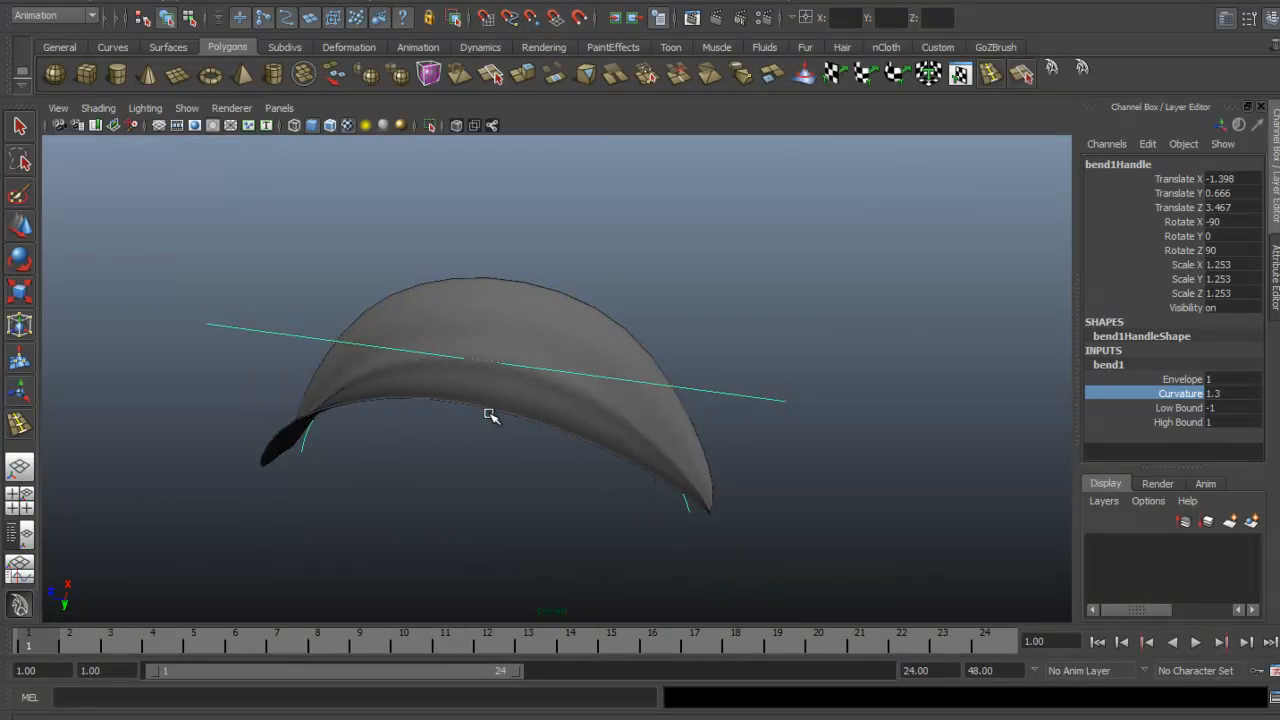
left_click_drag(563, 412, 388, 354, "alt")
mouse_move(548, 316)
left_mouse_down("alt")
mouse_move(571, 329)
mouse_move(556, 324)
left_mouse_up("alt")
left_click_drag(571, 384, 407, 487, "alt")
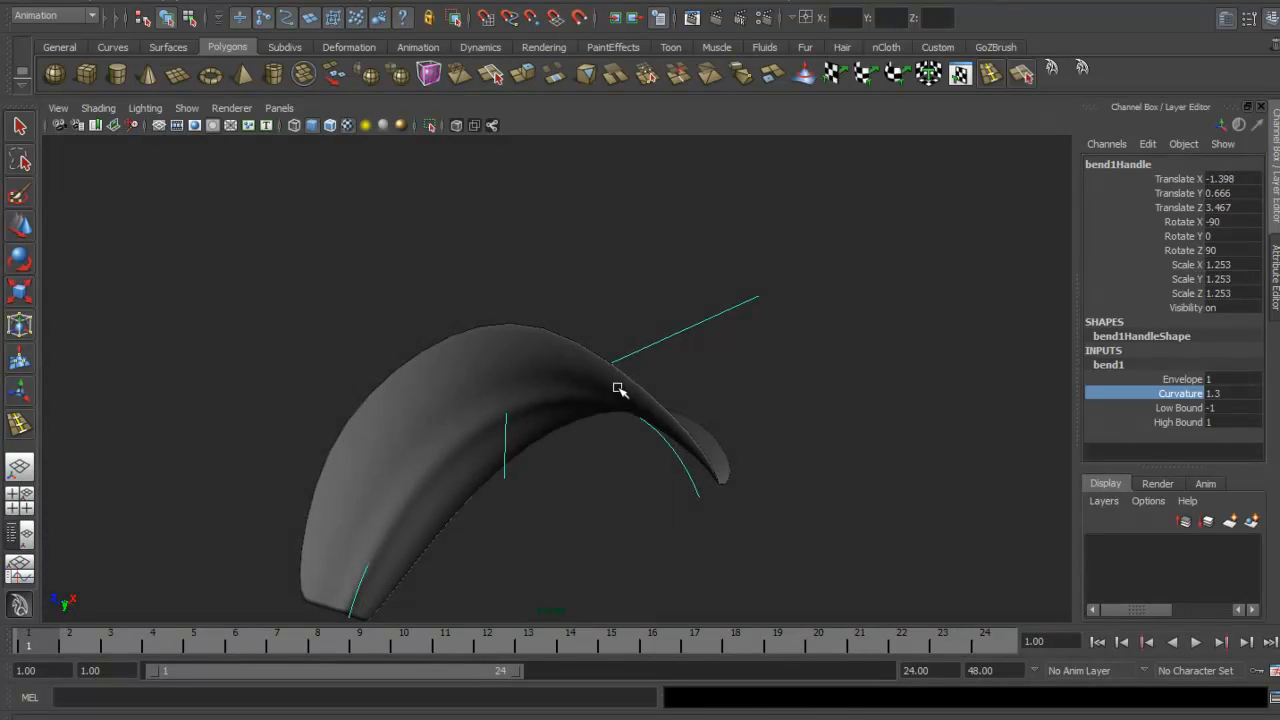
left_click_drag(445, 420, 583, 364, "alt")
left_click_drag(560, 450, 525, 355, "alt")
left_click_drag(515, 397, 498, 369, "alt")
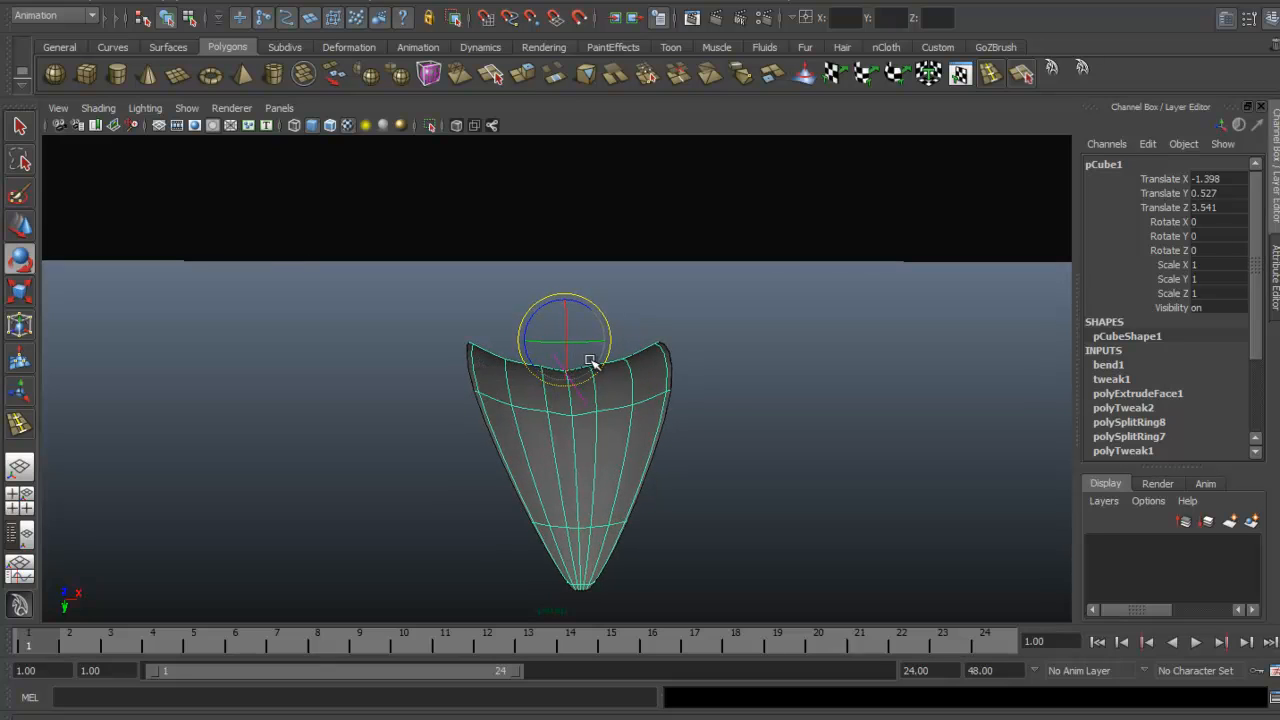
left_click_drag(600, 362, 449, 396, "alt")
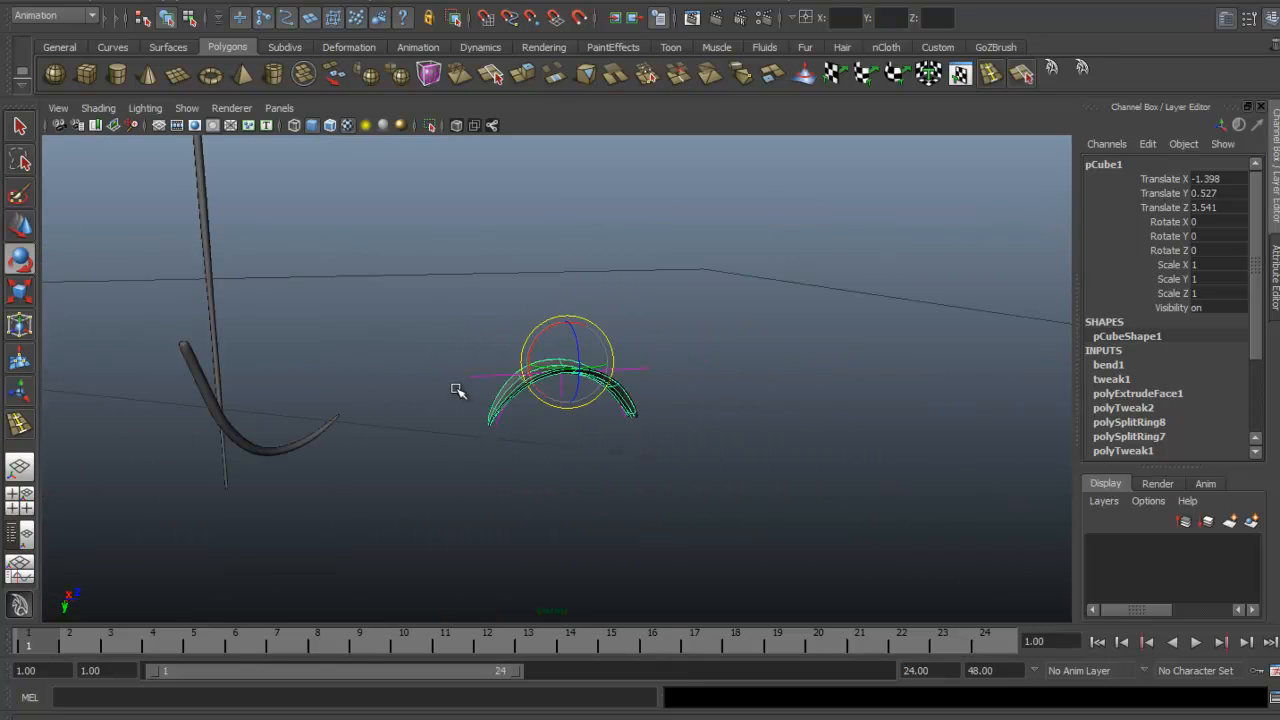
right_click_drag(449, 400, 930, 397, "alt")
middle_click_drag(509, 398, 463, 380, "alt")
right_click_drag(463, 380, 688, 395, "alt")
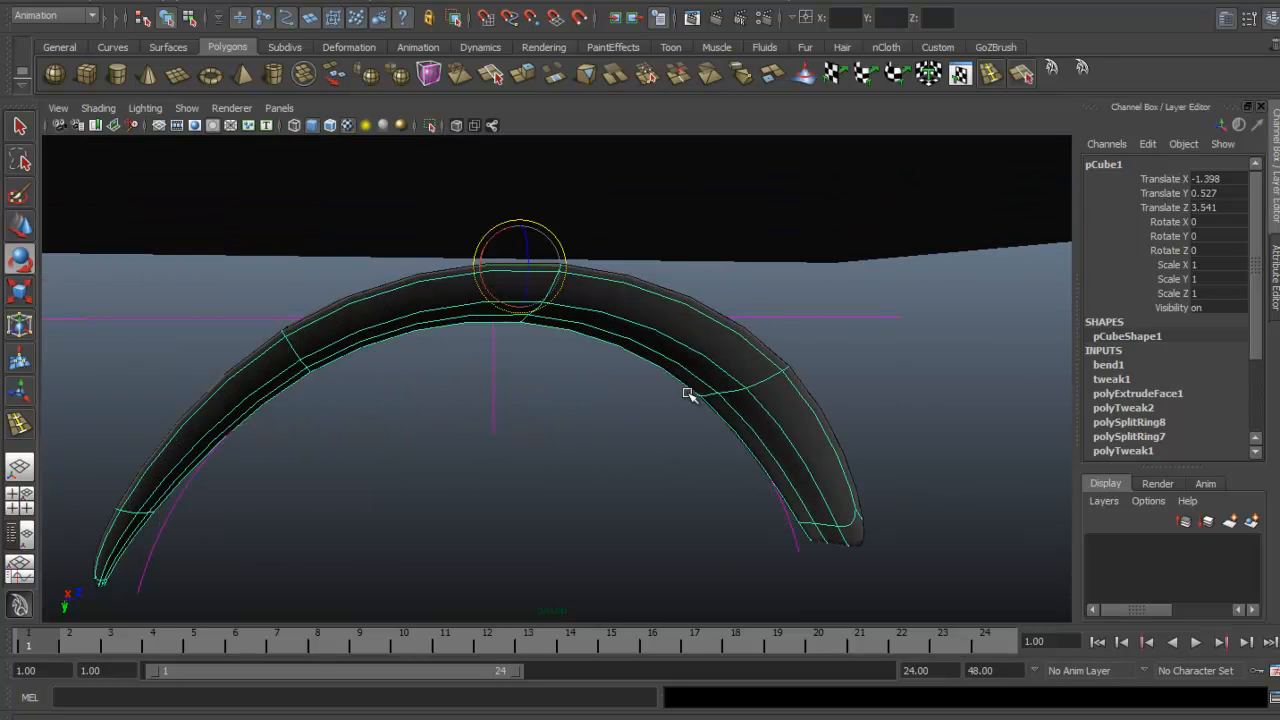
right_click_drag(584, 388, 540, 394, "alt")
left_click_drag(790, 322, 765, 274, "alt")
Select the bend handle and reduce the deformer's Curvature to 1.2
left_click(735, 299)
left_click(765, 274)
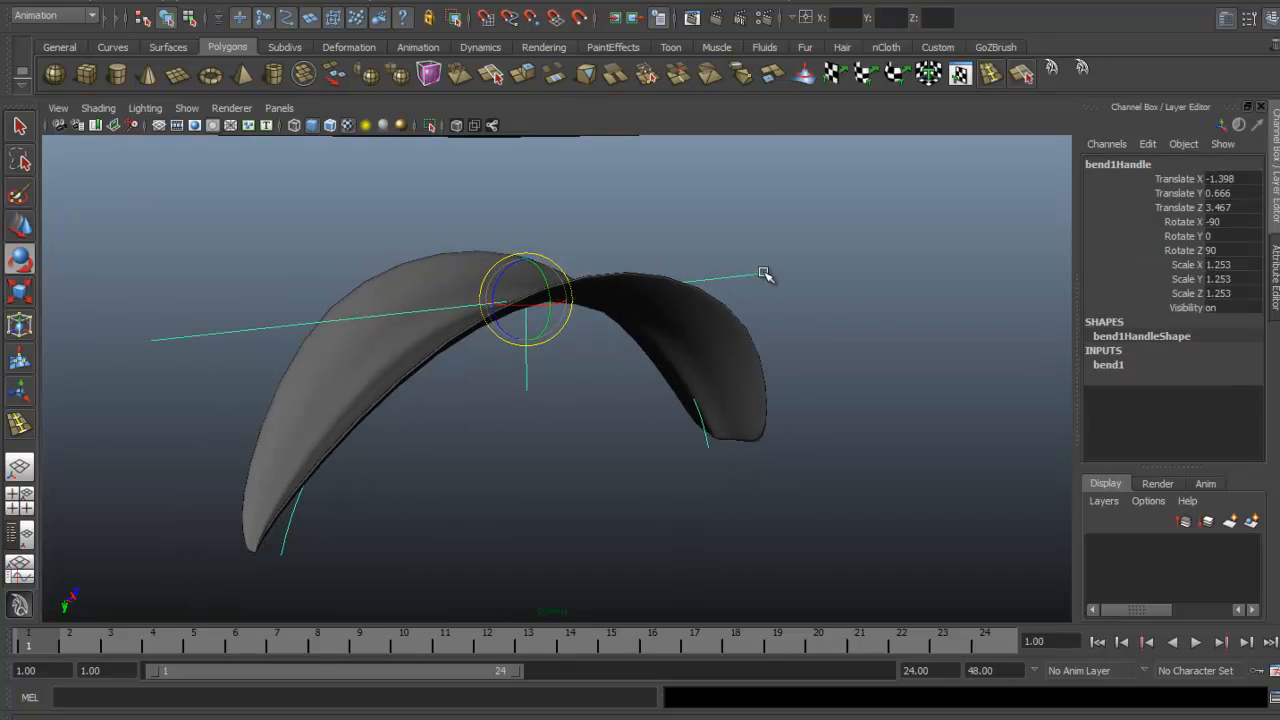
left_click(1108, 365)
left_click(1128, 393)
right_click_drag(880, 290, 334, 288, "alt")
left_click_drag(334, 288, 571, 280, "alt")
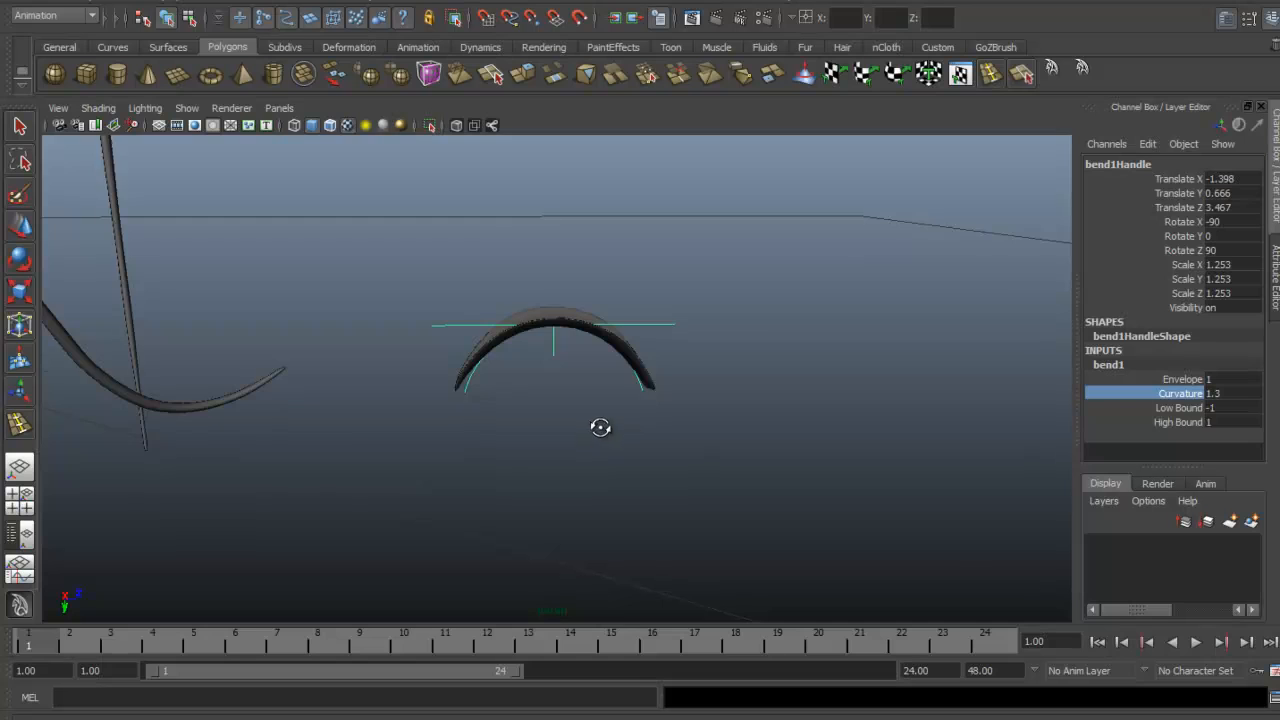
left_click_drag(600, 426, 717, 428, "alt")
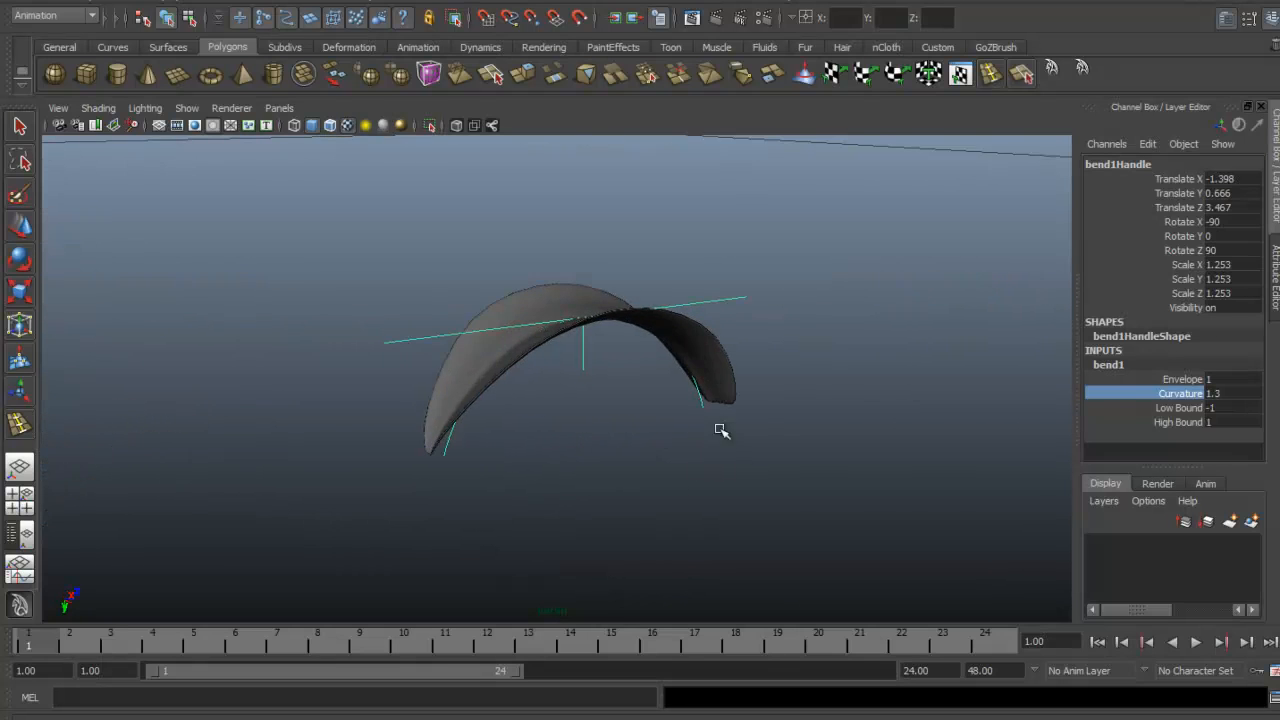
middle_click_drag(600, 414, 640, 416)
left_click_drag(640, 416, 580, 400, "alt")
mouse_move(580, 400)
middle_mouse_down()
mouse_move(540, 403)
mouse_move(588, 400)
mouse_move(563, 394)
mouse_move(583, 406)
mouse_move(555, 389)
mouse_move(580, 391)
middle_mouse_up()
left_click_drag(580, 391, 537, 417, "alt")
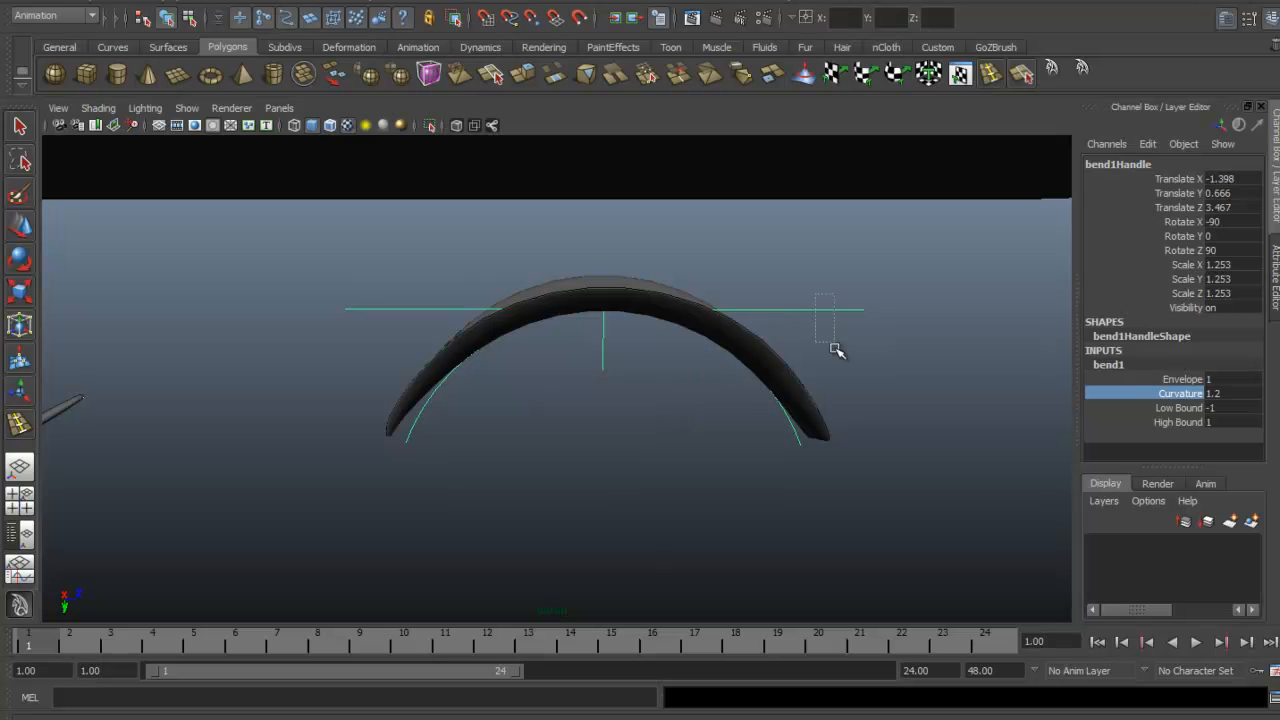
Move the bend handle lengthwise toward the petal's blunt end, to a Translate Z of 4.228
left_click_drag(835, 348, 838, 351)
key("e")
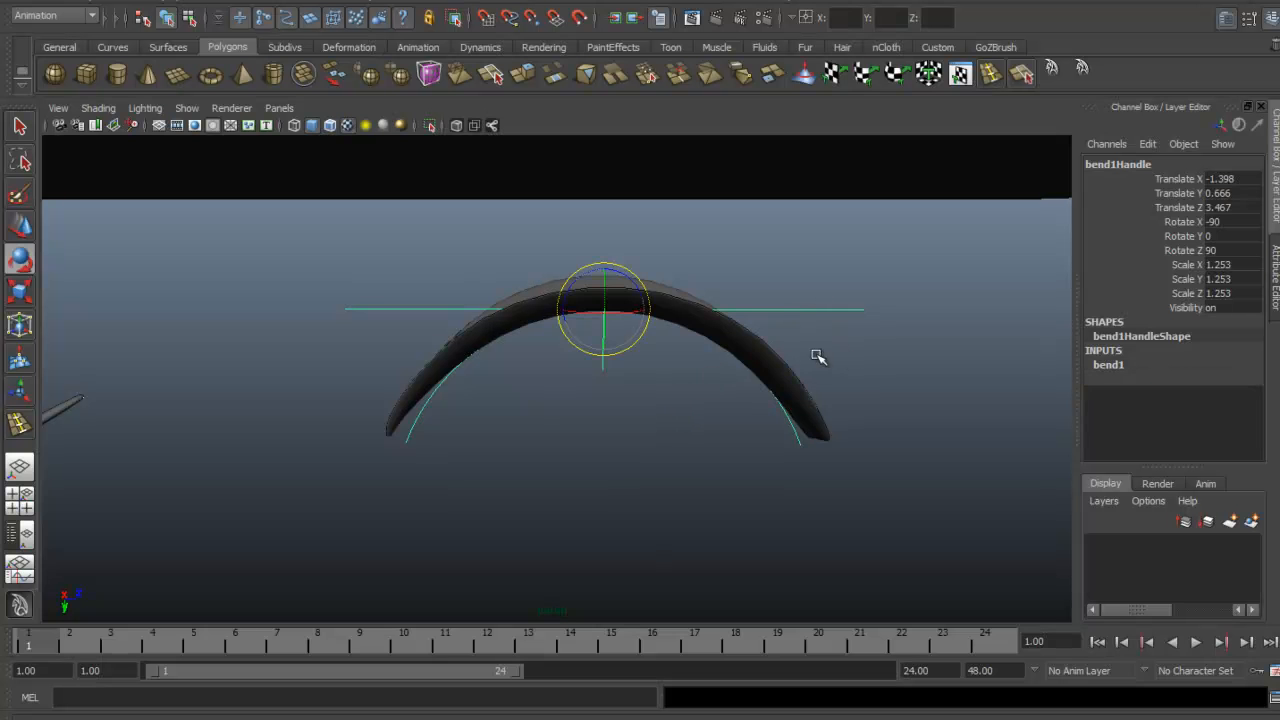
left_click_drag(580, 318, 633, 341, "alt")
key("w")
left_click_drag(561, 313, 567, 280)
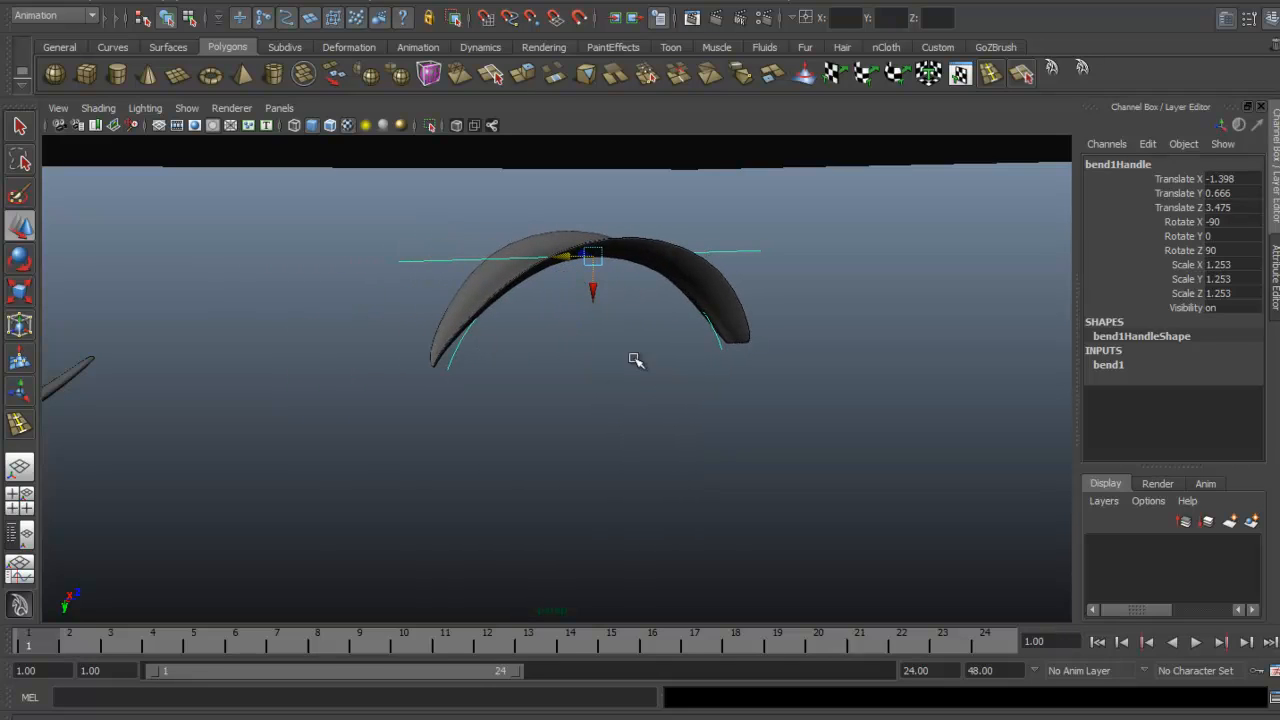
left_click_drag(565, 265, 667, 261)
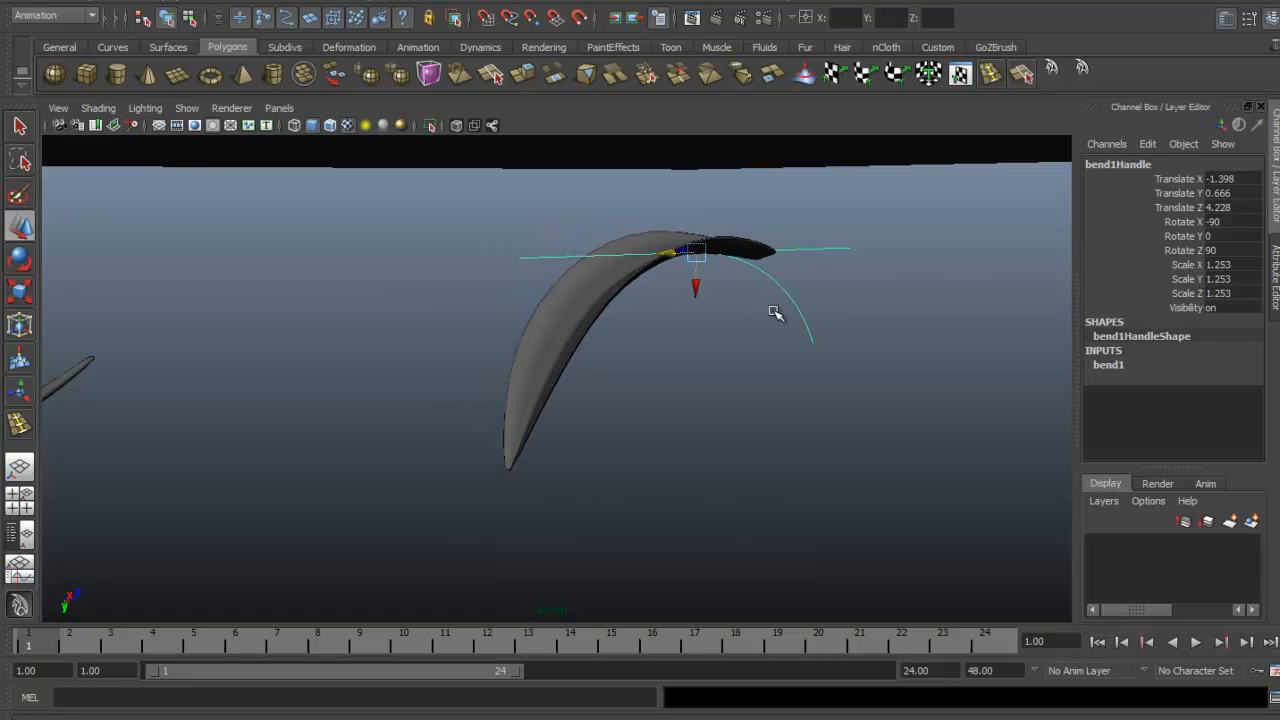
left_click_drag(773, 311, 692, 310, "alt")
left_click_drag(555, 384, 649, 214, "alt")
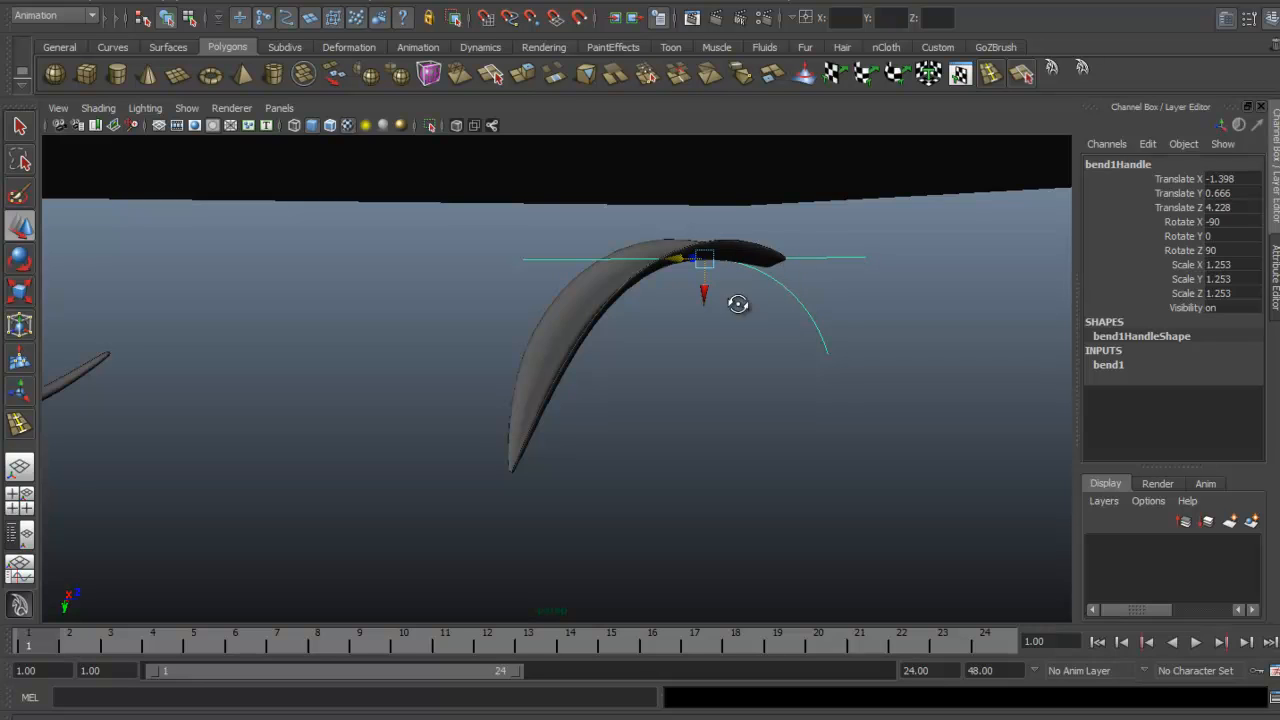
Move the bend handle lengthwise back toward the petal's middle, to a Translate Z of 3.586
left_click_drag(738, 304, 722, 286, "alt")
left_click_drag(680, 249, 602, 297)
Duplicate the petal together with its bend handle, group the copies and move the group to a Translate Z of 3.341
left_click(707, 296, "shift")
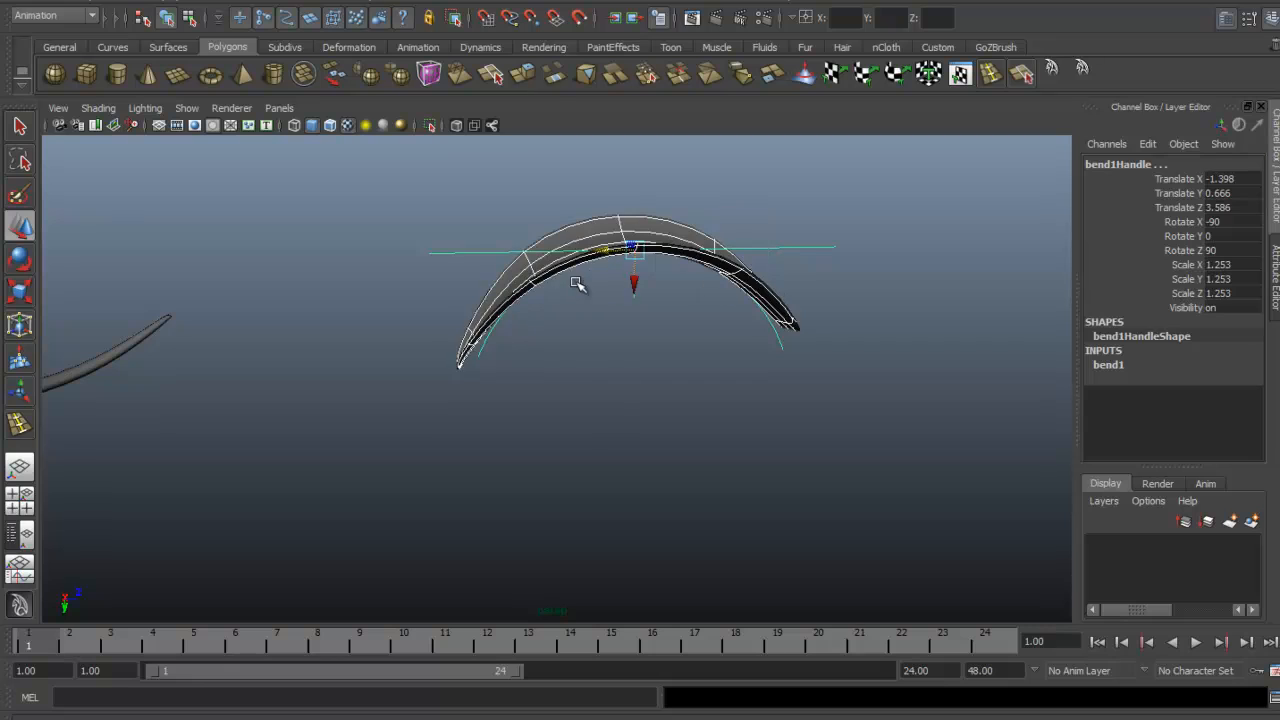
right_click_drag(686, 303, 640, 269, "alt")
key("ctrl+d")
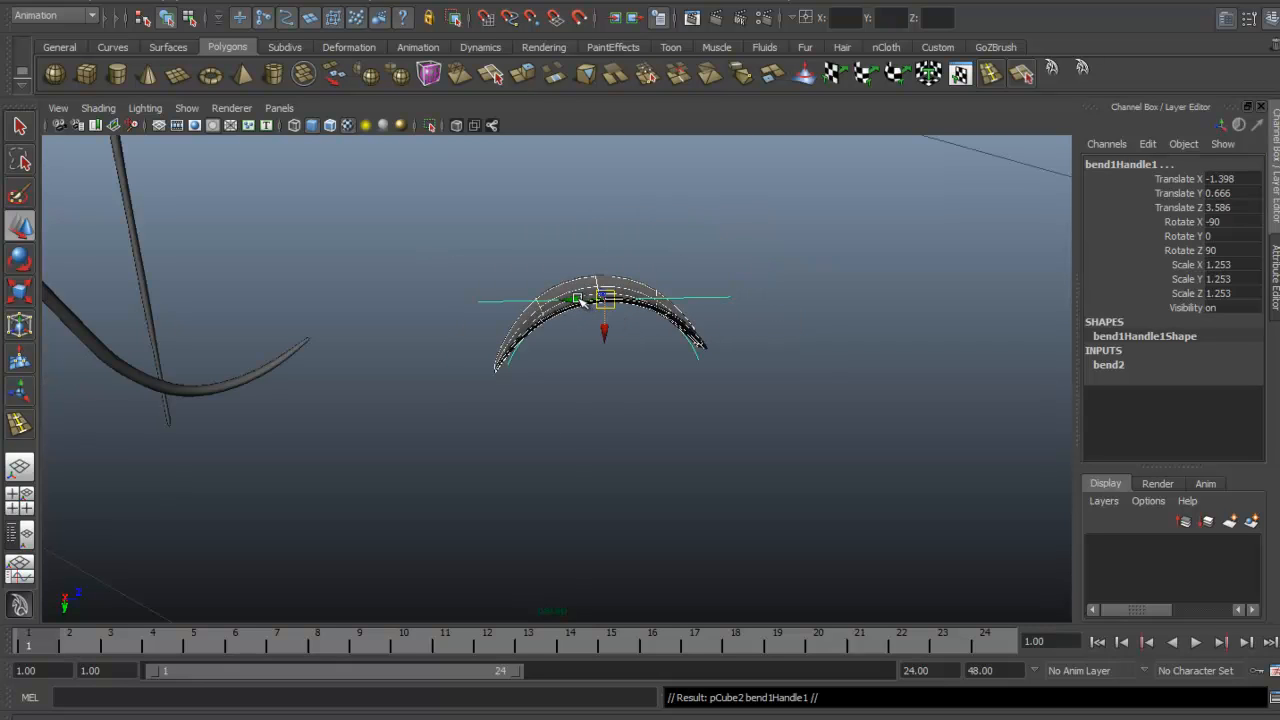
left_click_drag(580, 300, 757, 294)
key("ctrl+z")
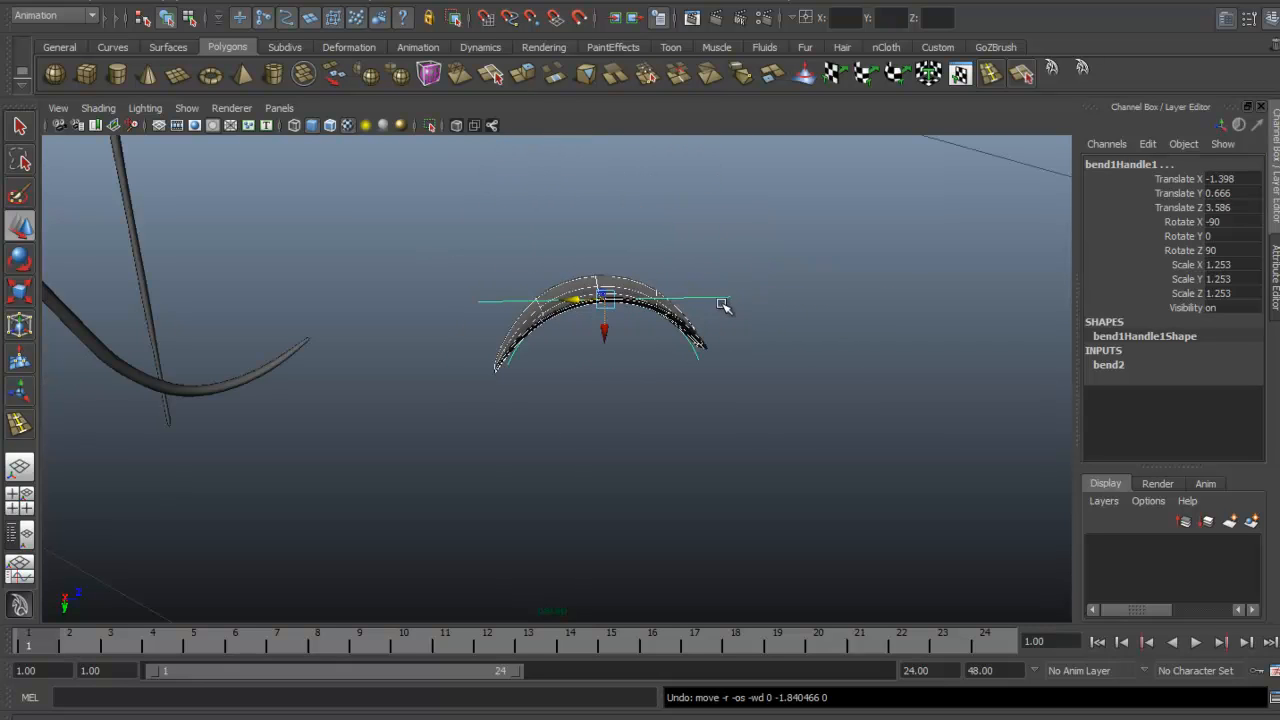
key("ctrl+g")
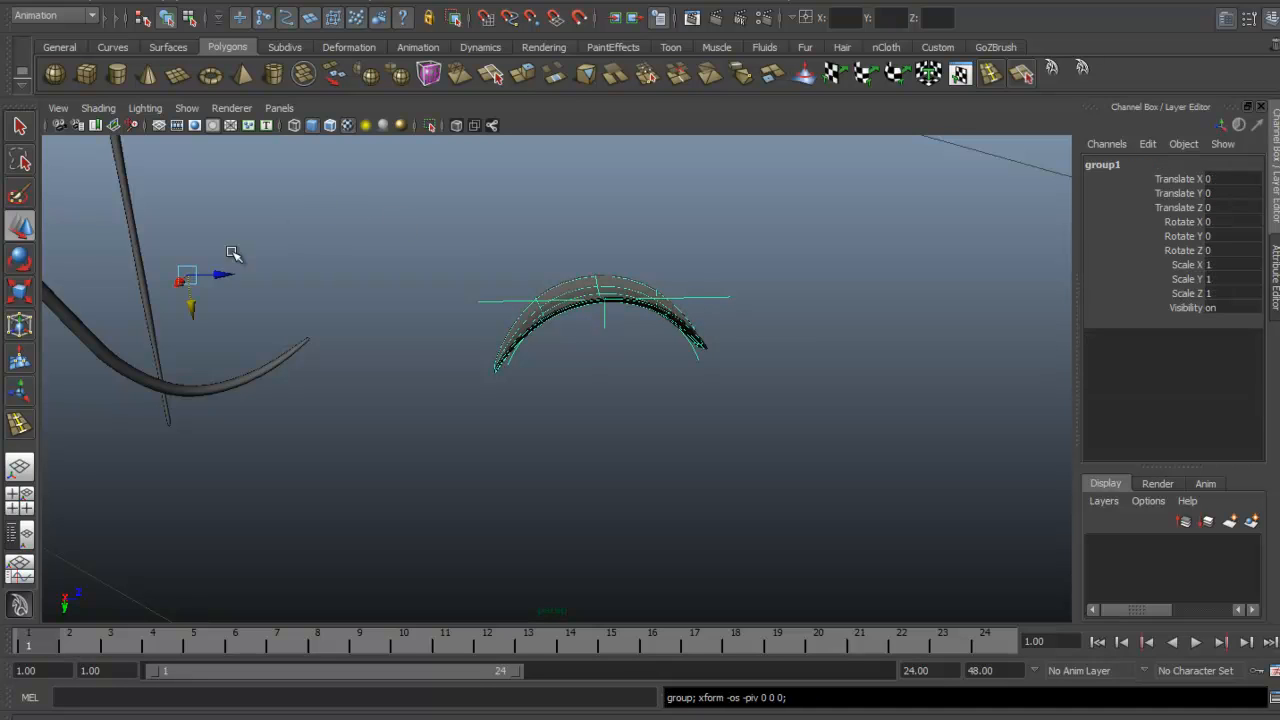
left_click_drag(222, 275, 620, 295)
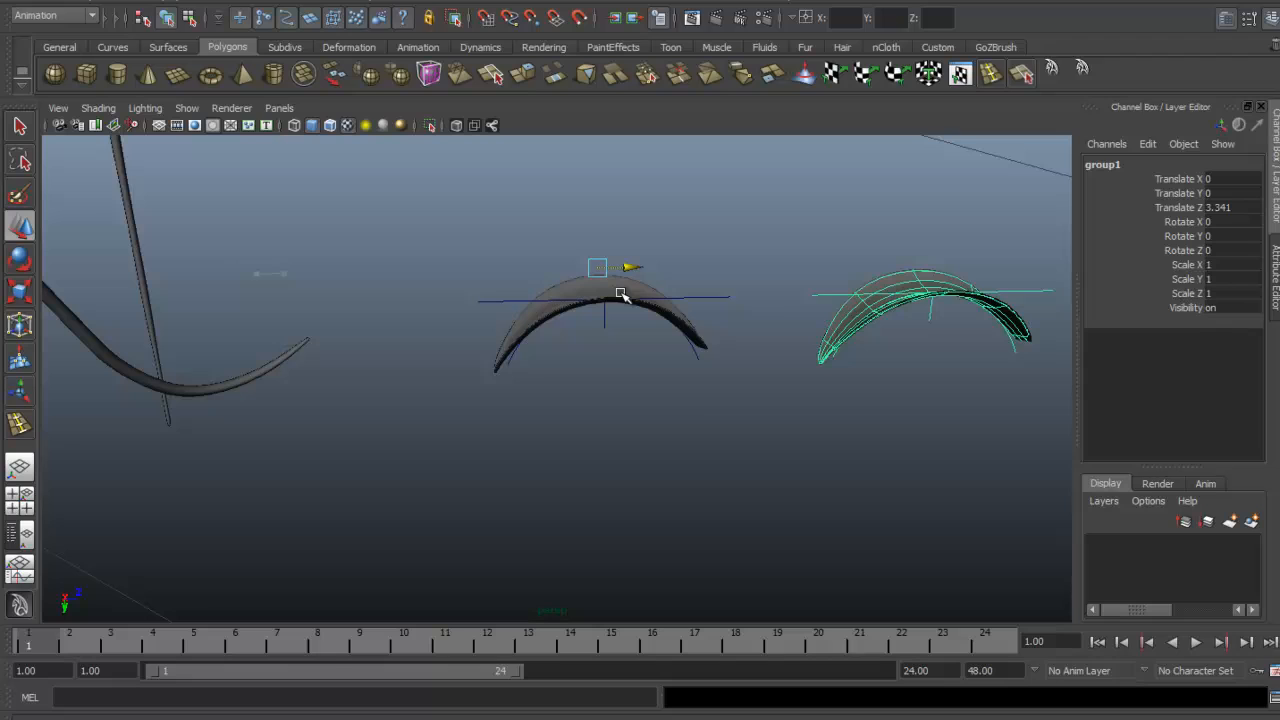
Try a different Curvature on the duplicated petal's bend deformer and undo the change
left_click(817, 297)
left_click(1108, 366)
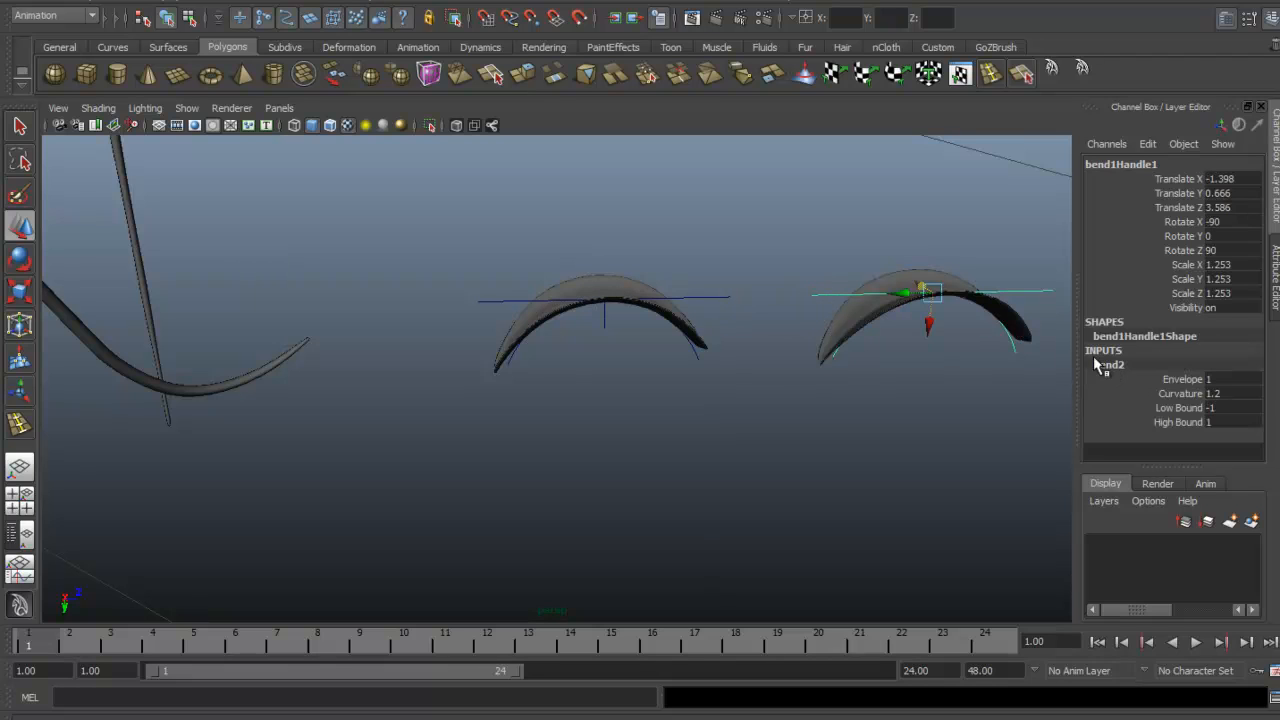
left_click(1180, 393)
middle_click_drag(802, 241, 765, 251)
key("ctrl+z")
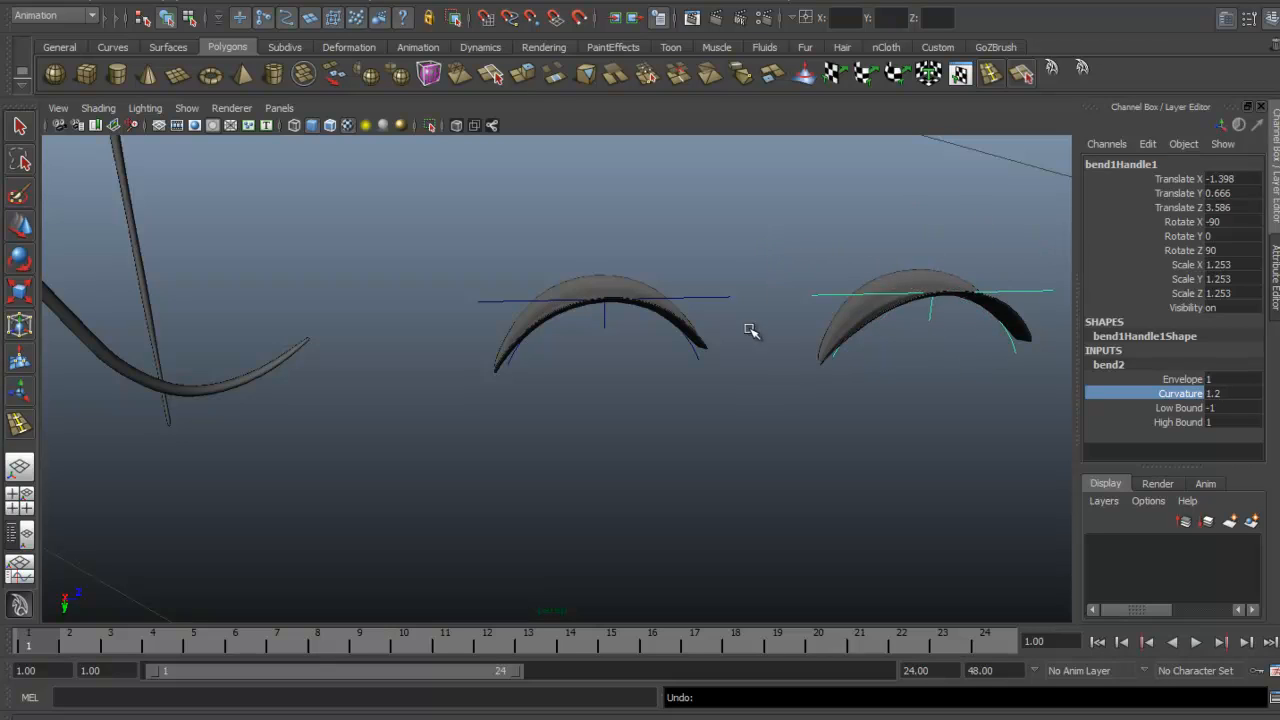
Delete the duplicated petal and its bend handle, leaving only the original
left_click(684, 312)
right_click_drag(576, 278, 620, 283, "alt")
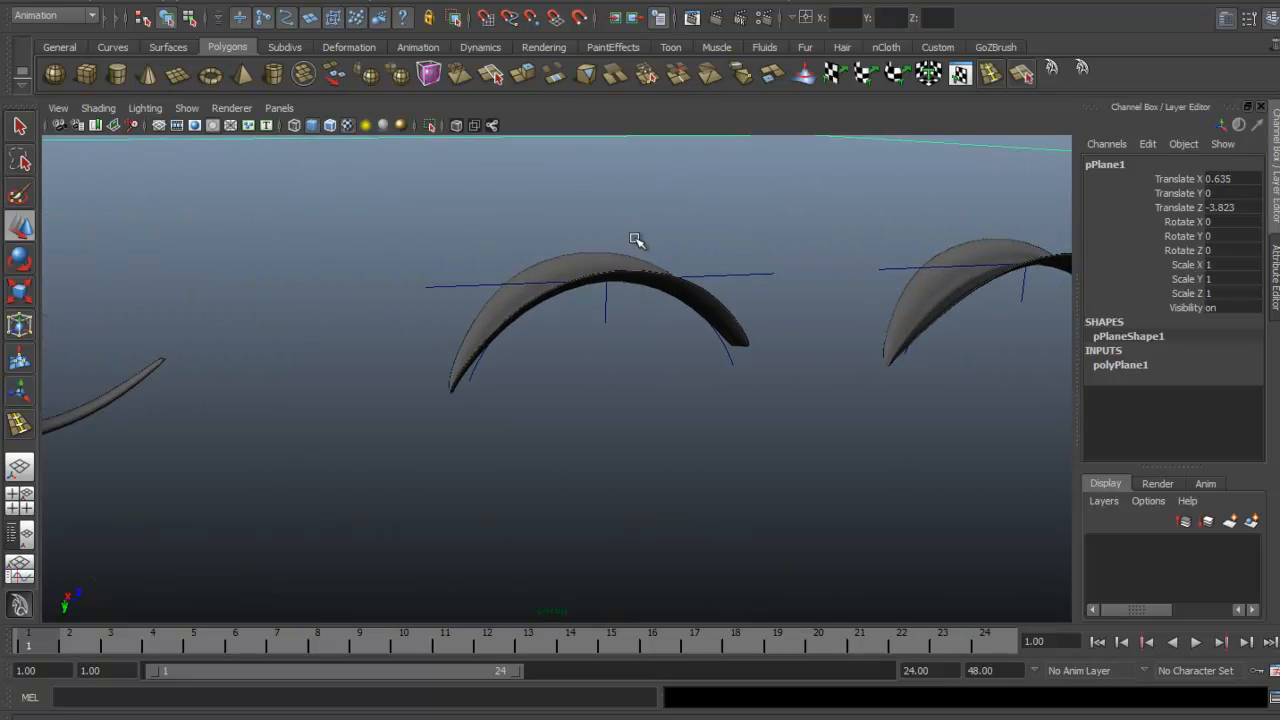
mouse_move(660, 291)
left_mouse_down("alt")
mouse_move(689, 300)
mouse_move(664, 291)
left_mouse_up("alt")
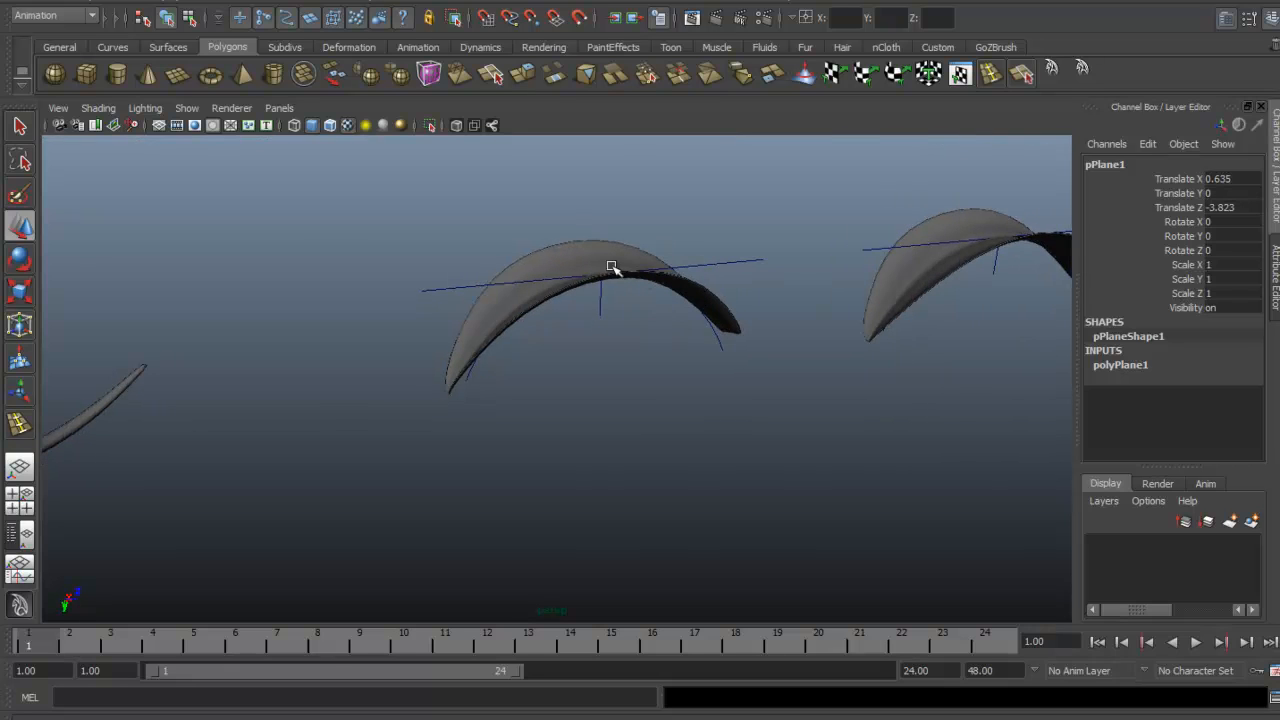
left_click_drag(612, 259, 980, 417, "alt")
key("Delete")
Select the original bend handle, try lowering the deformer's Envelope until the petal flattens, and restore it to 1
left_click_drag(743, 257, 713, 280, "alt")
left_click(683, 286)
middle_click_drag(687, 276, 713, 280, "alt")
left_click_drag(710, 279, 733, 300)
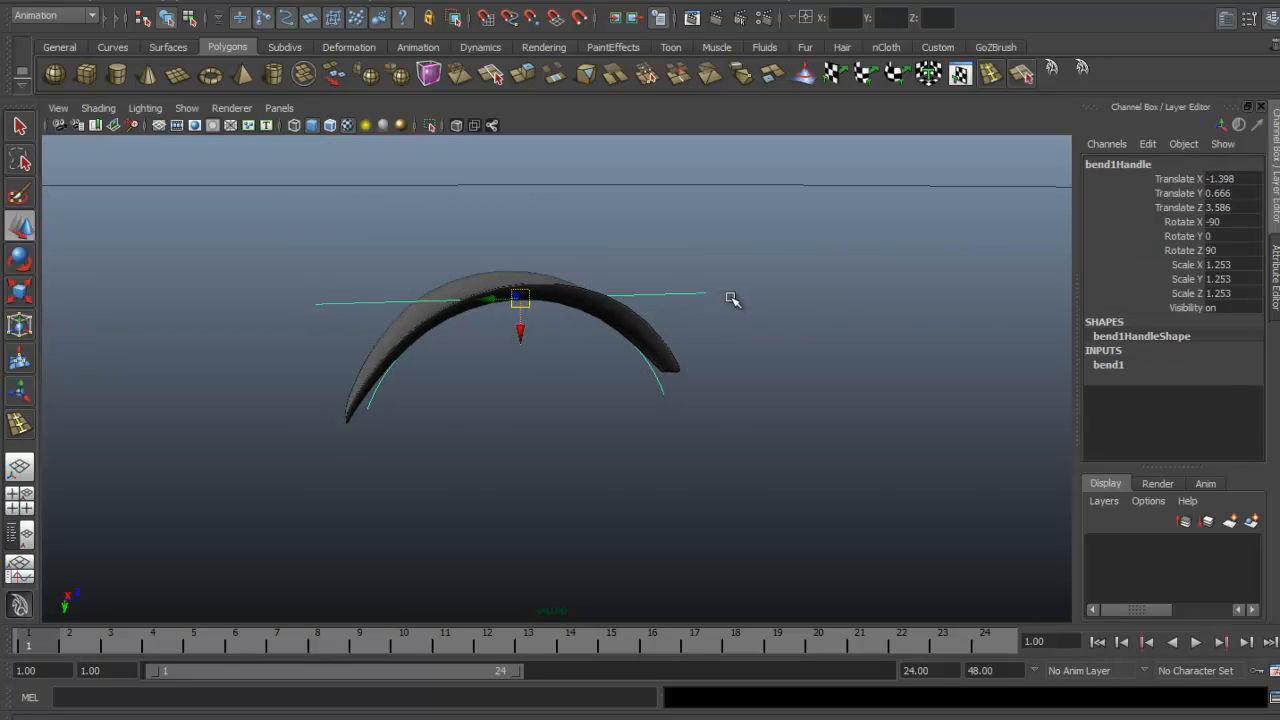
left_click(1108, 366)
left_click(1182, 380)
middle_click_drag(832, 330, 708, 338)
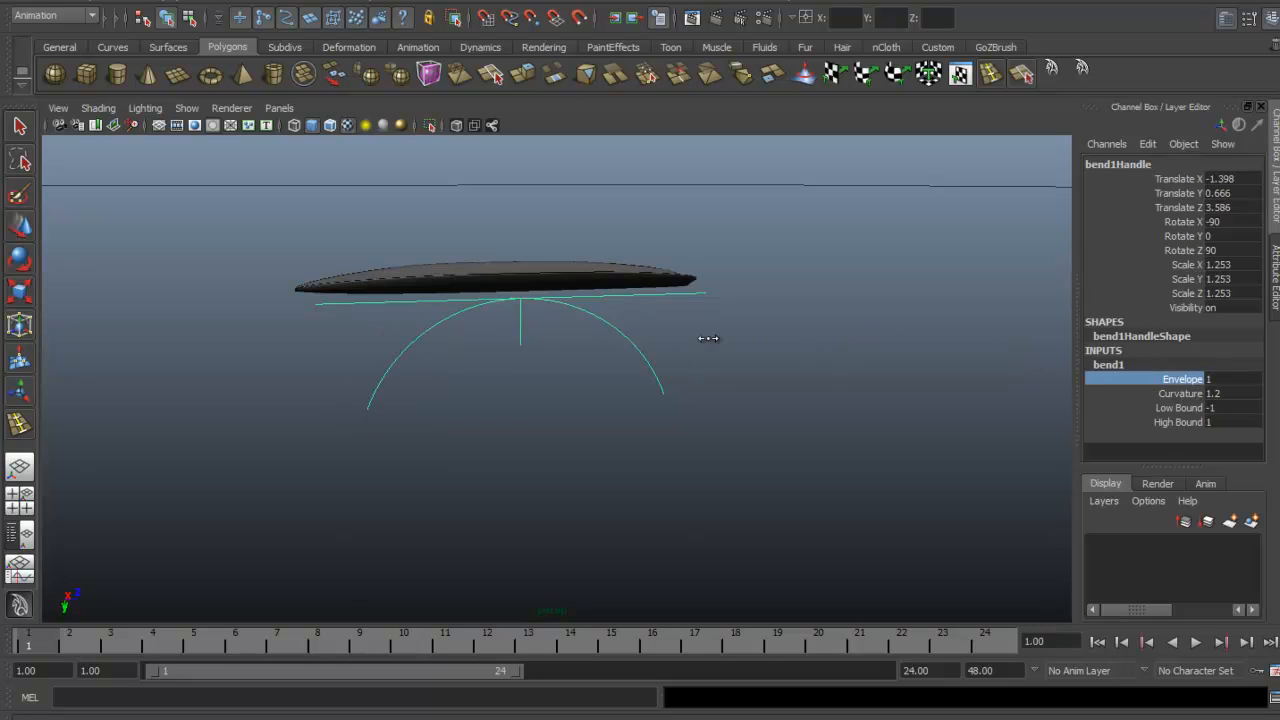
middle_click_drag(815, 346, 949, 343)
Try the bend deformer's Low Bound at 0, and extend it to -10
left_click_drag(811, 334, 869, 353, "alt")
mouse_move(850, 318)
middle_mouse_down()
mouse_move(734, 314)
mouse_move(904, 327)
mouse_move(683, 331)
mouse_move(629, 309)
mouse_move(845, 310)
middle_mouse_up()
left_click(1174, 408)
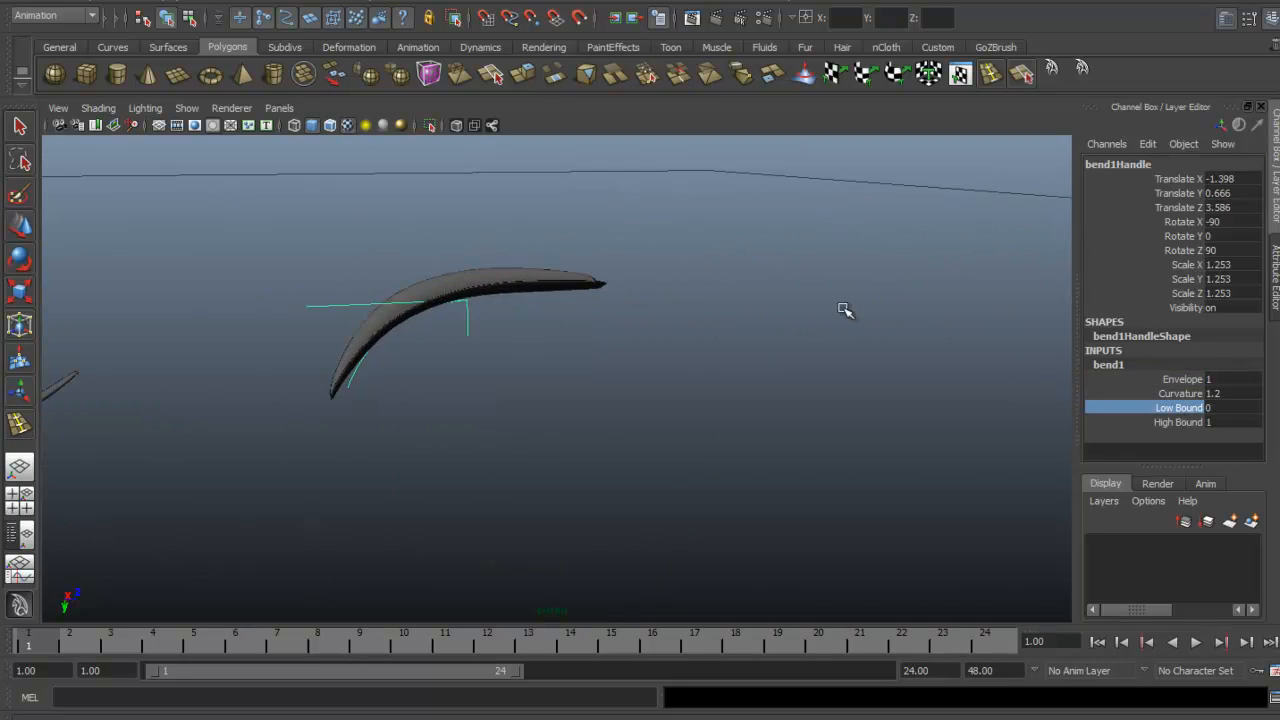
left_click_drag(774, 287, 721, 290, "alt")
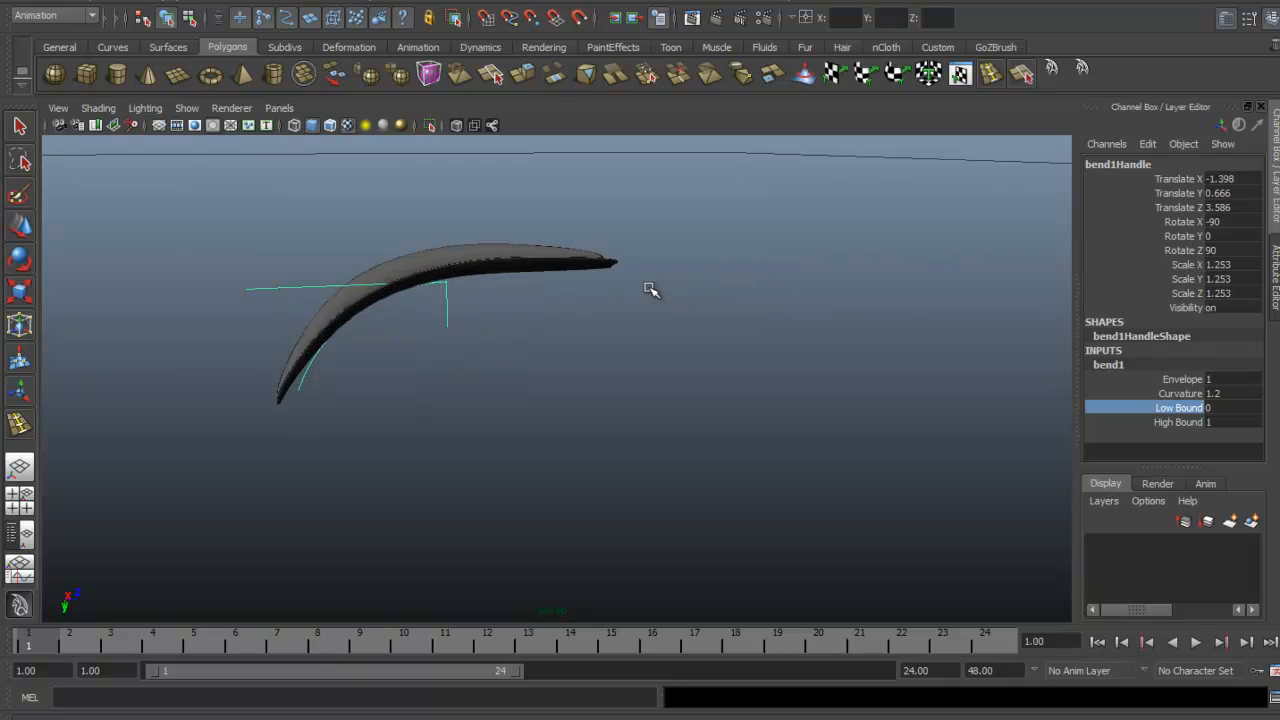
middle_click_drag(749, 326, 450, 332)
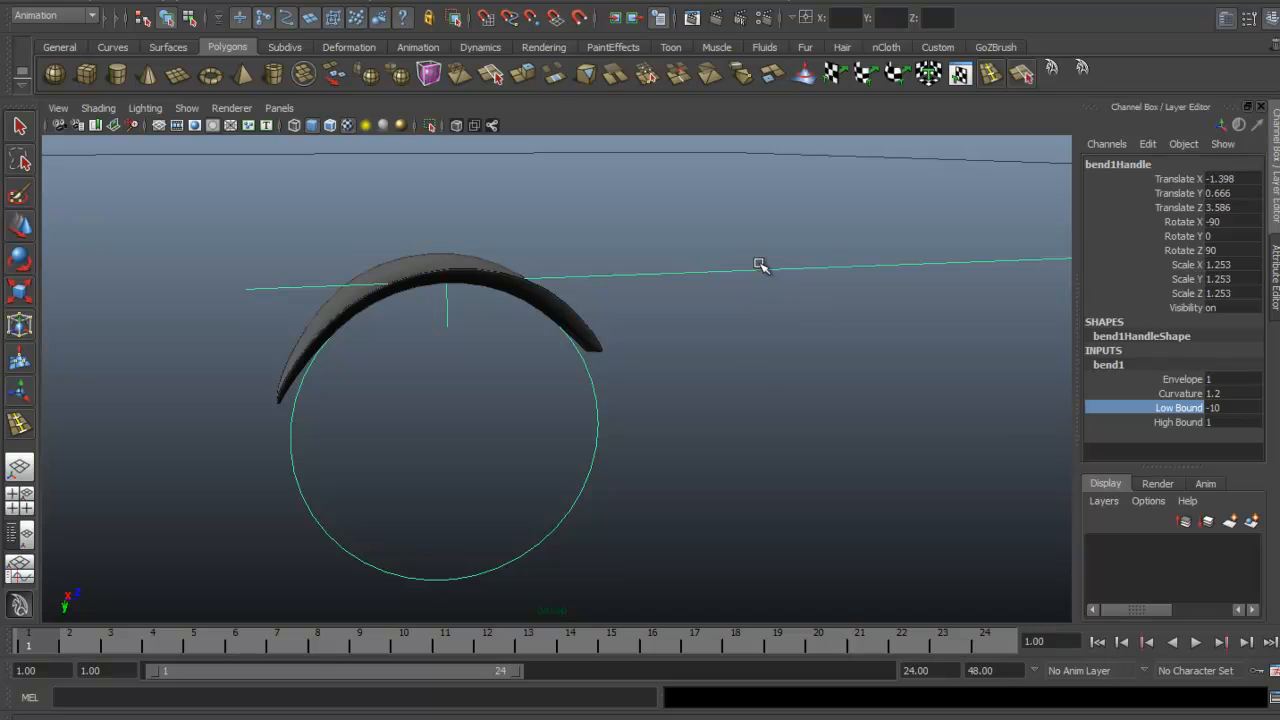
Move the bend handle toward the petal's pointed end, to a Translate Z of 3.018, and set the deformer's Curvature to 2.1
key("w")
left_click_drag(443, 286, 326, 287)
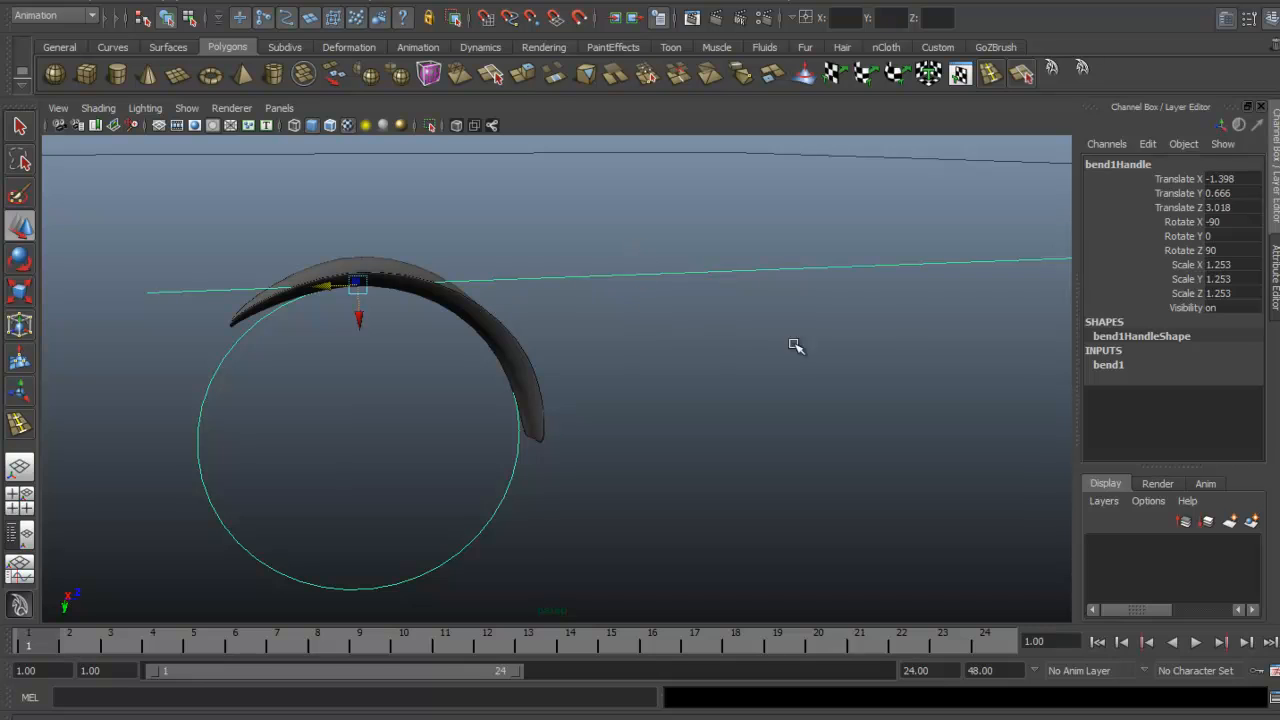
left_click(1108, 365)
left_click(1180, 393)
middle_click_drag(929, 357, 837, 346)
left_click_drag(837, 346, 684, 350, "alt")
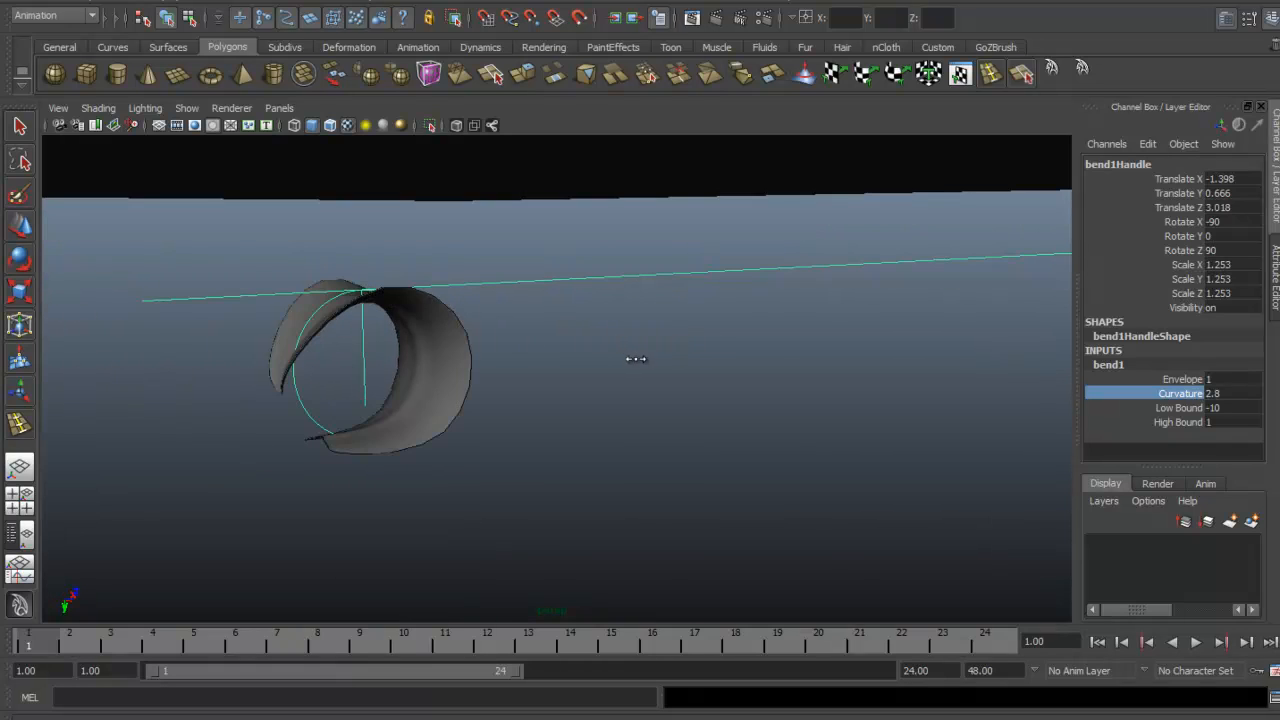
middle_click_drag(638, 360, 626, 365)
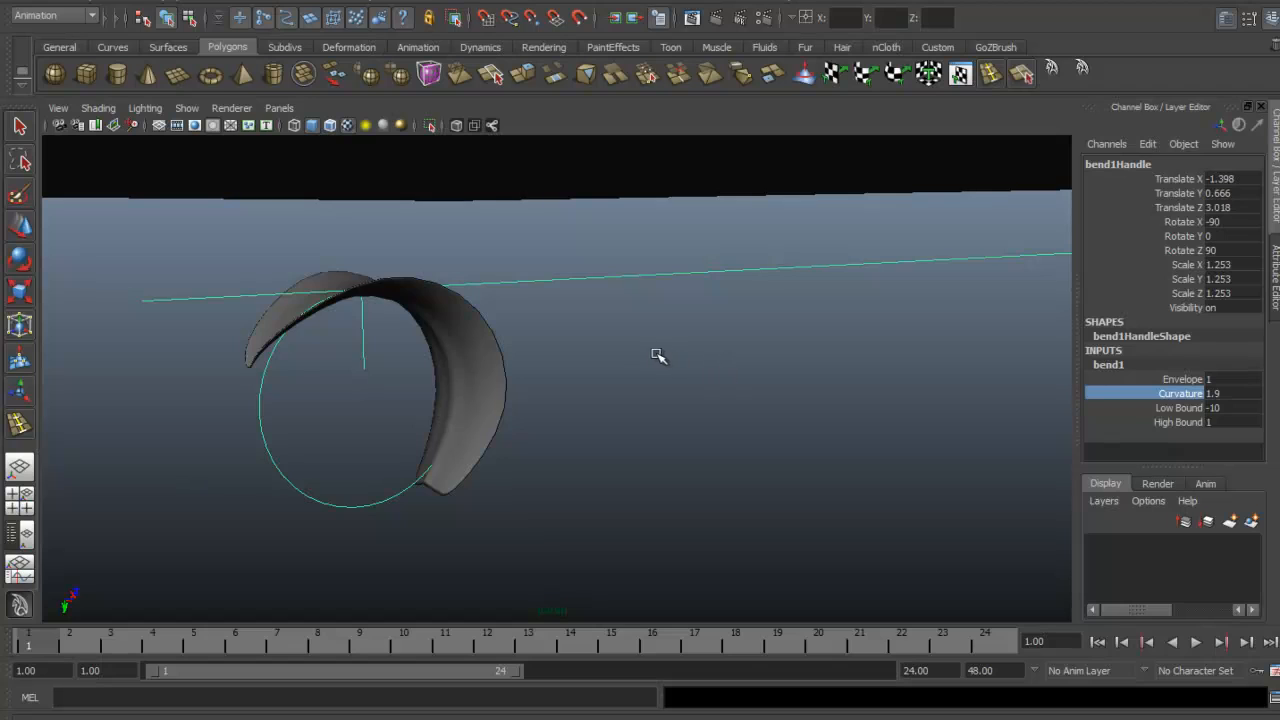
left_click_drag(657, 354, 600, 353, "alt")
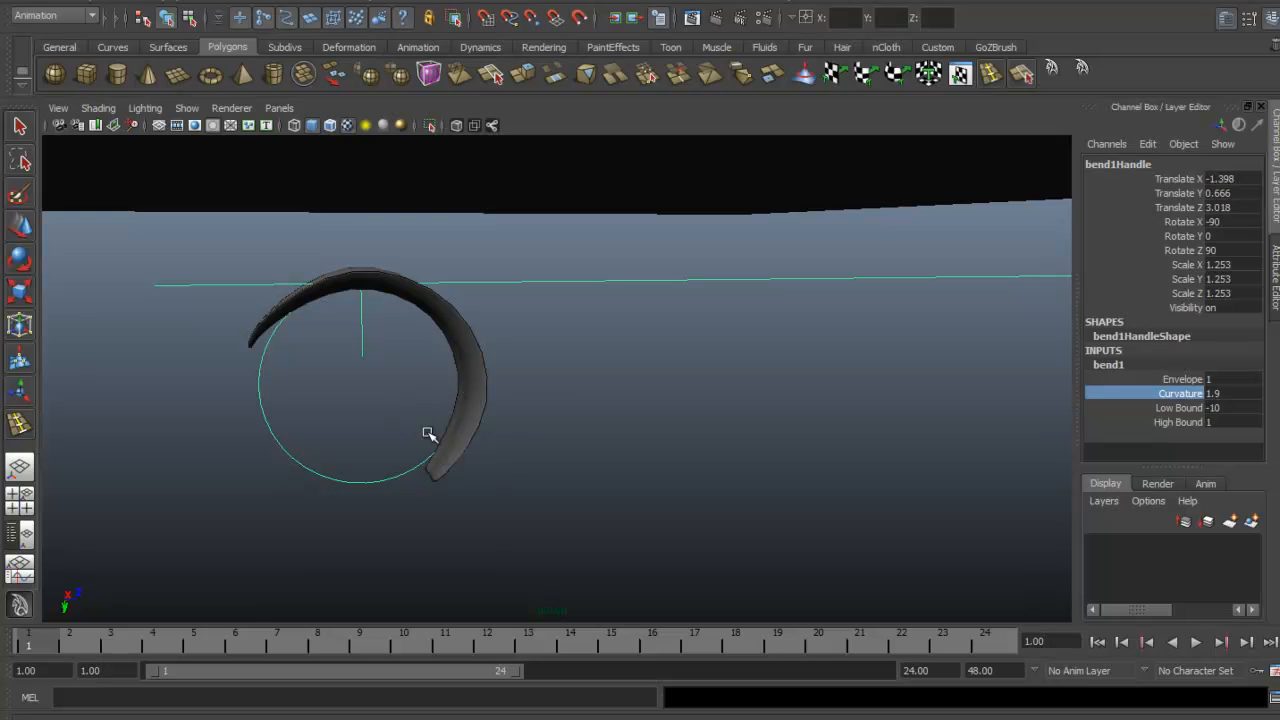
mouse_move(558, 385)
middle_mouse_down()
mouse_move(543, 371)
mouse_move(556, 376)
middle_mouse_up()
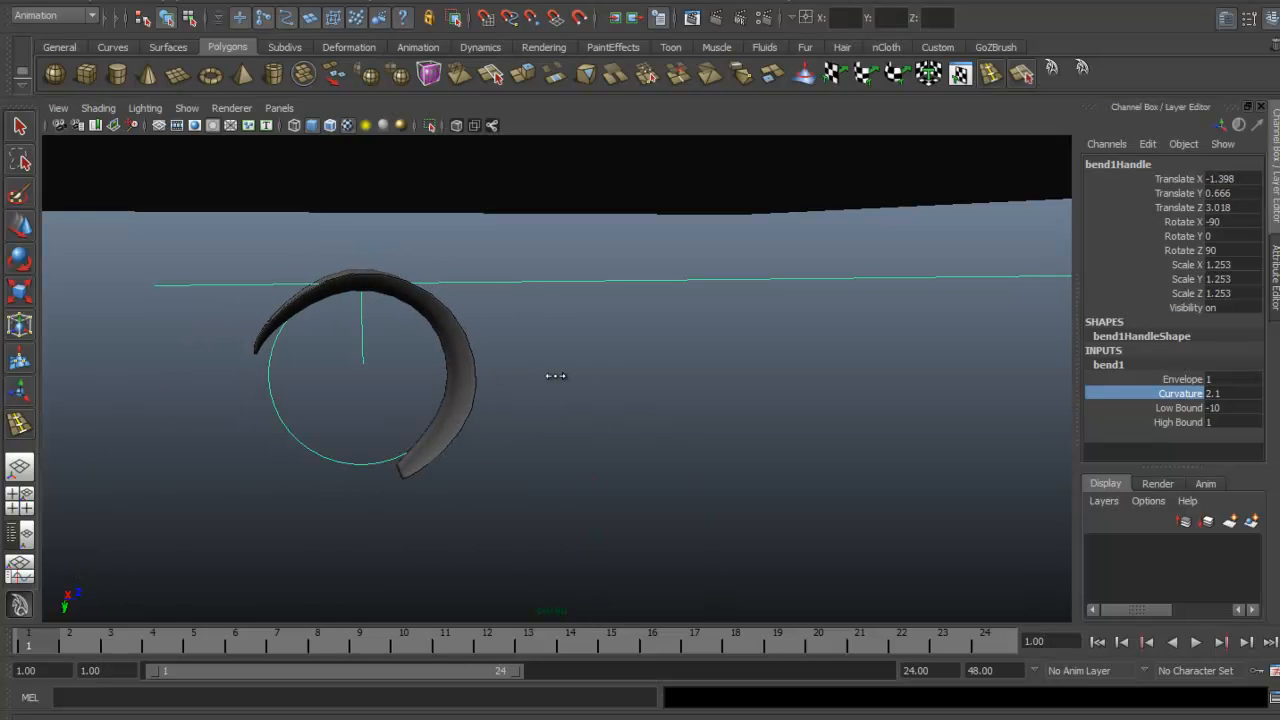
Move the bend handle back to a Translate Z of 3.717 and raise the deformer's Low Bound to -6.4
key("w")
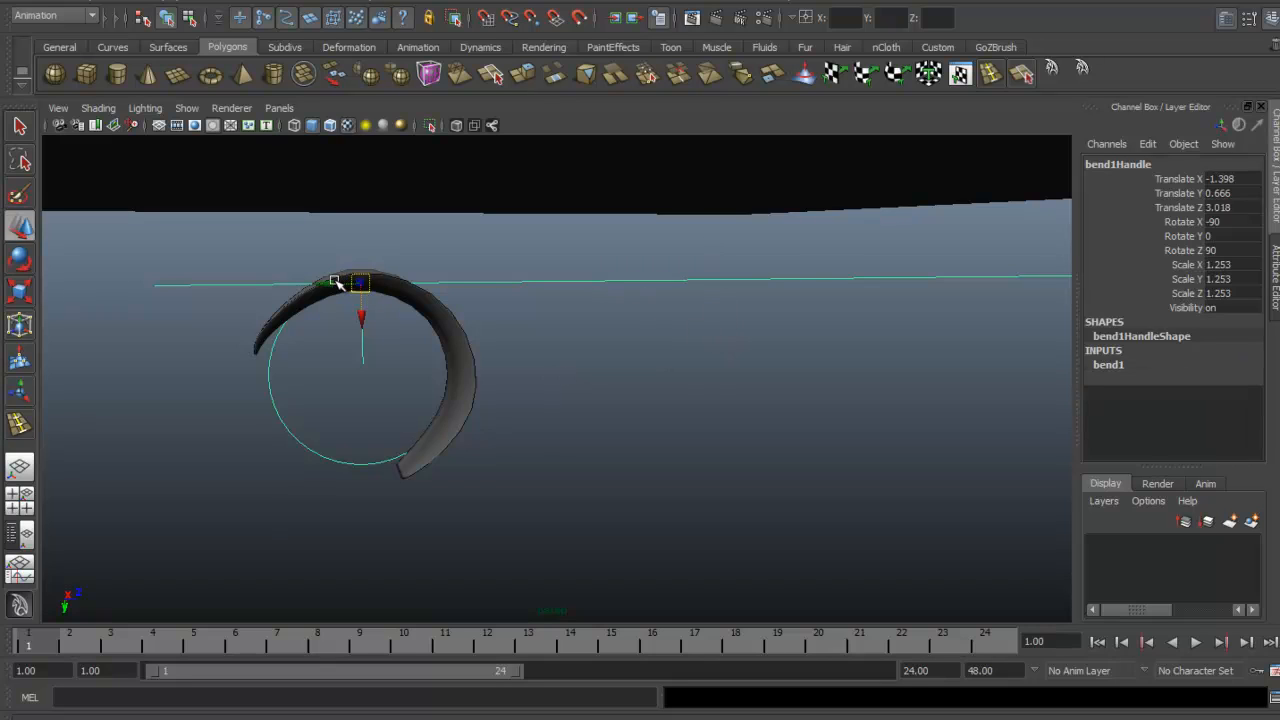
left_click_drag(336, 283, 440, 283)
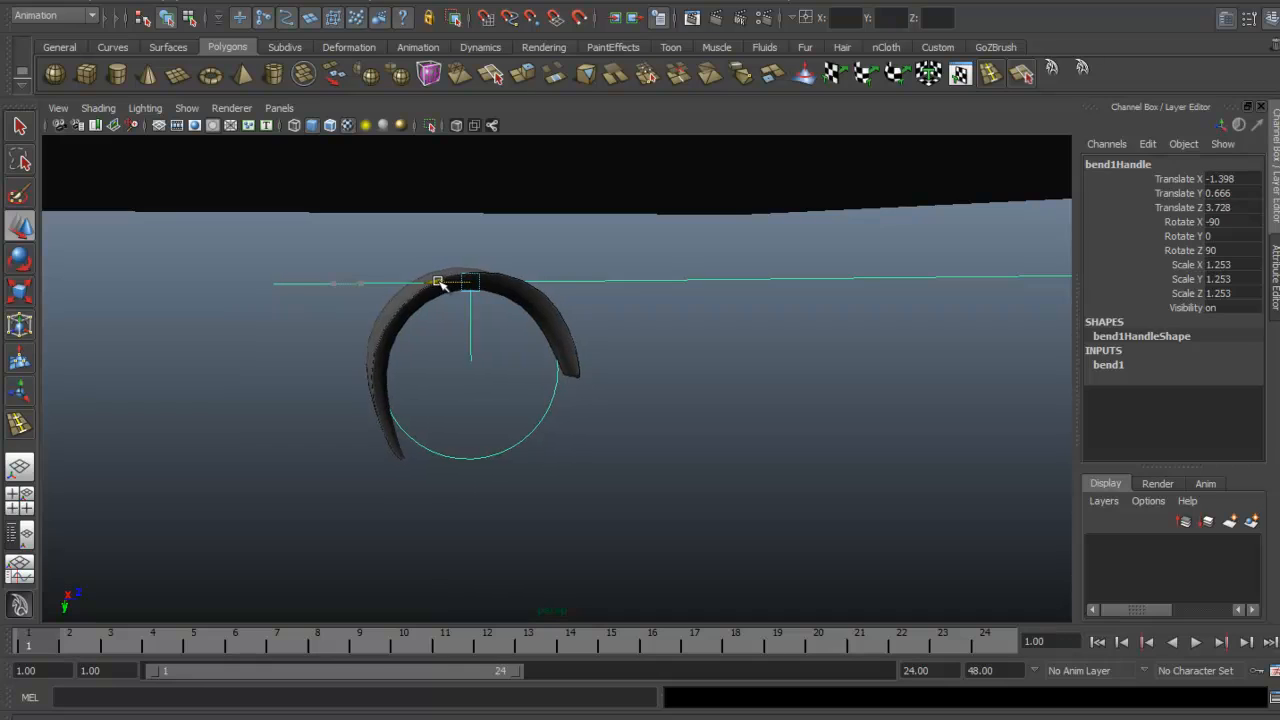
left_click(1099, 363)
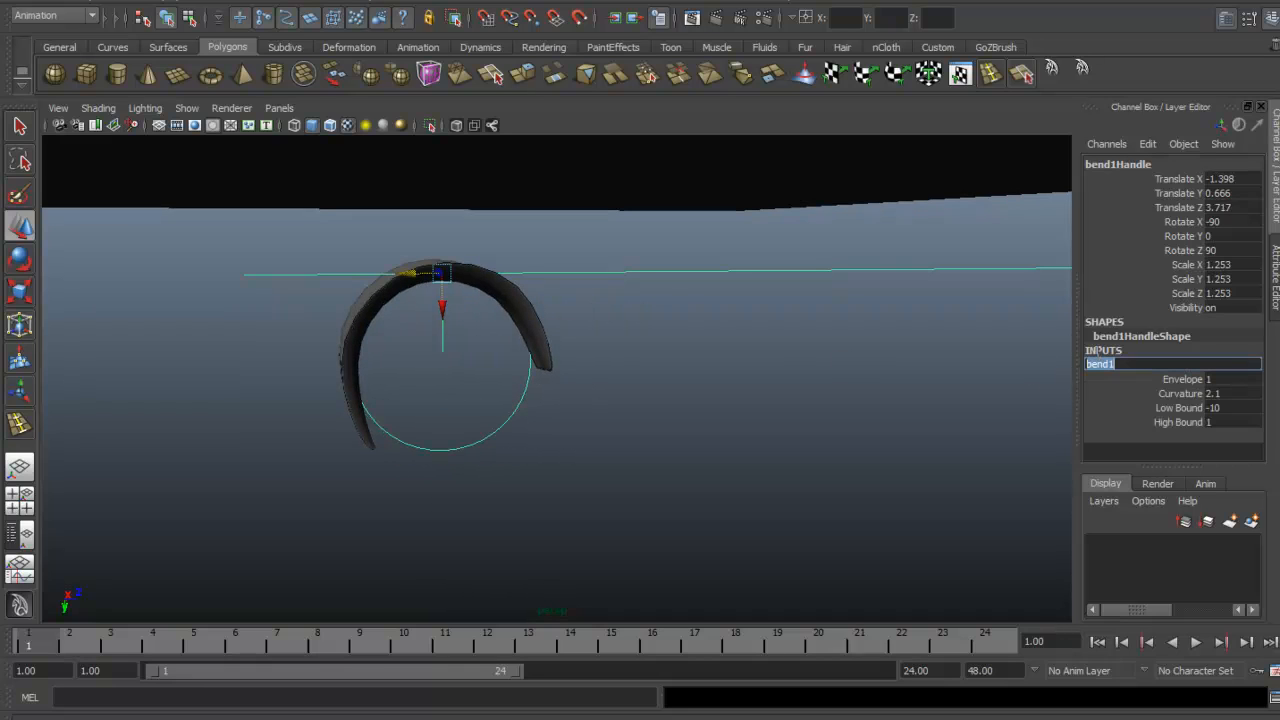
left_click(1204, 416)
middle_click_drag(790, 331, 798, 331)
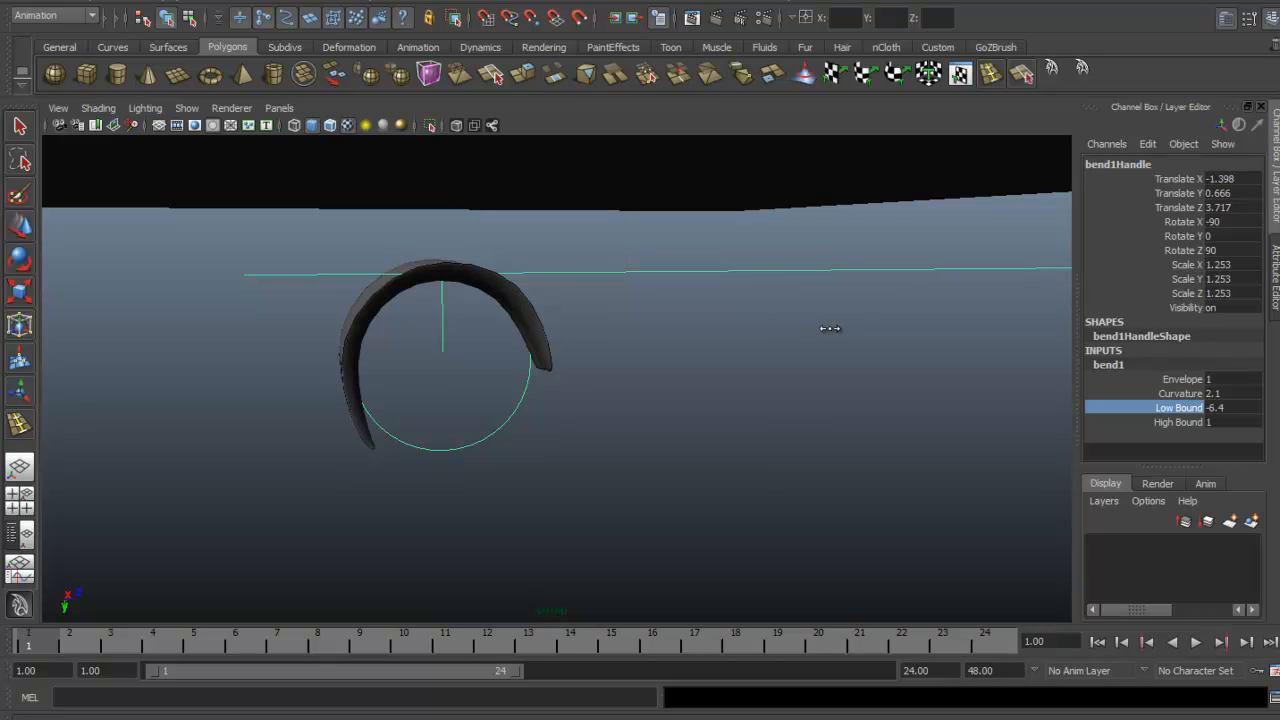
Move the bend handle toward the petal's blunt end, to a Translate Z of 4.321, and shift it slightly back
key("w")
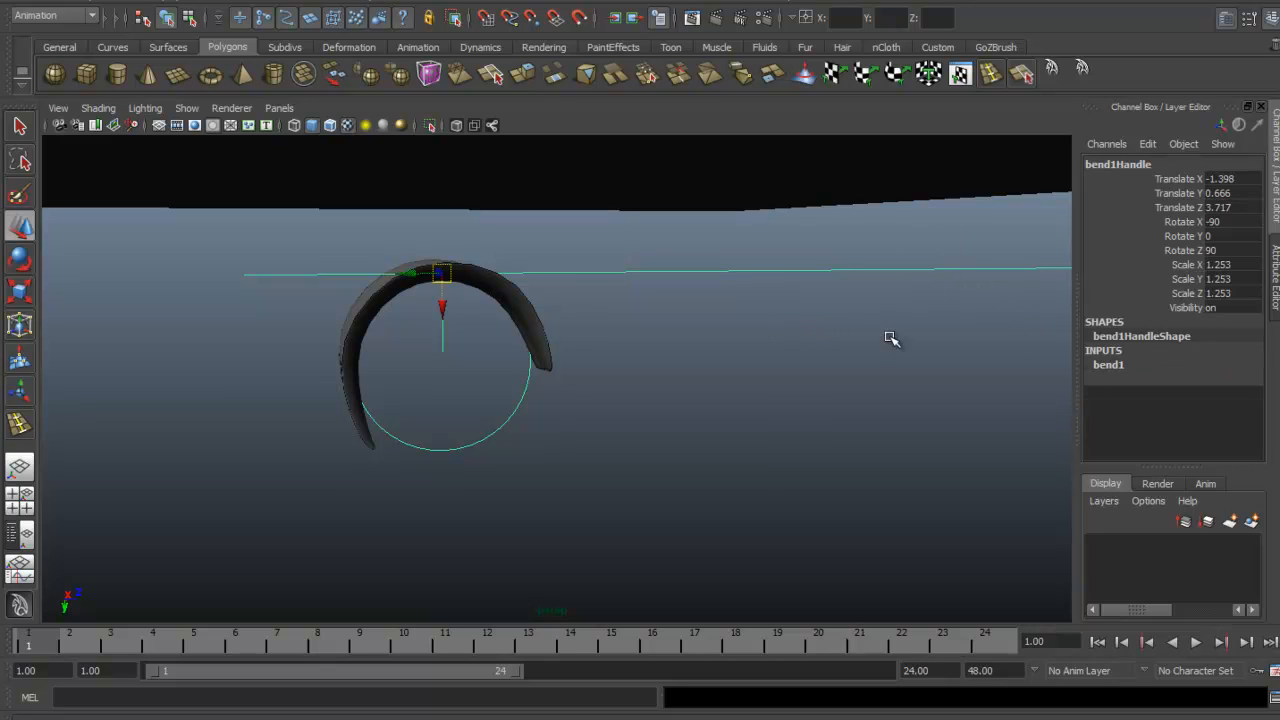
left_click_drag(408, 273, 503, 270)
left_click_drag(670, 352, 802, 336, "alt")
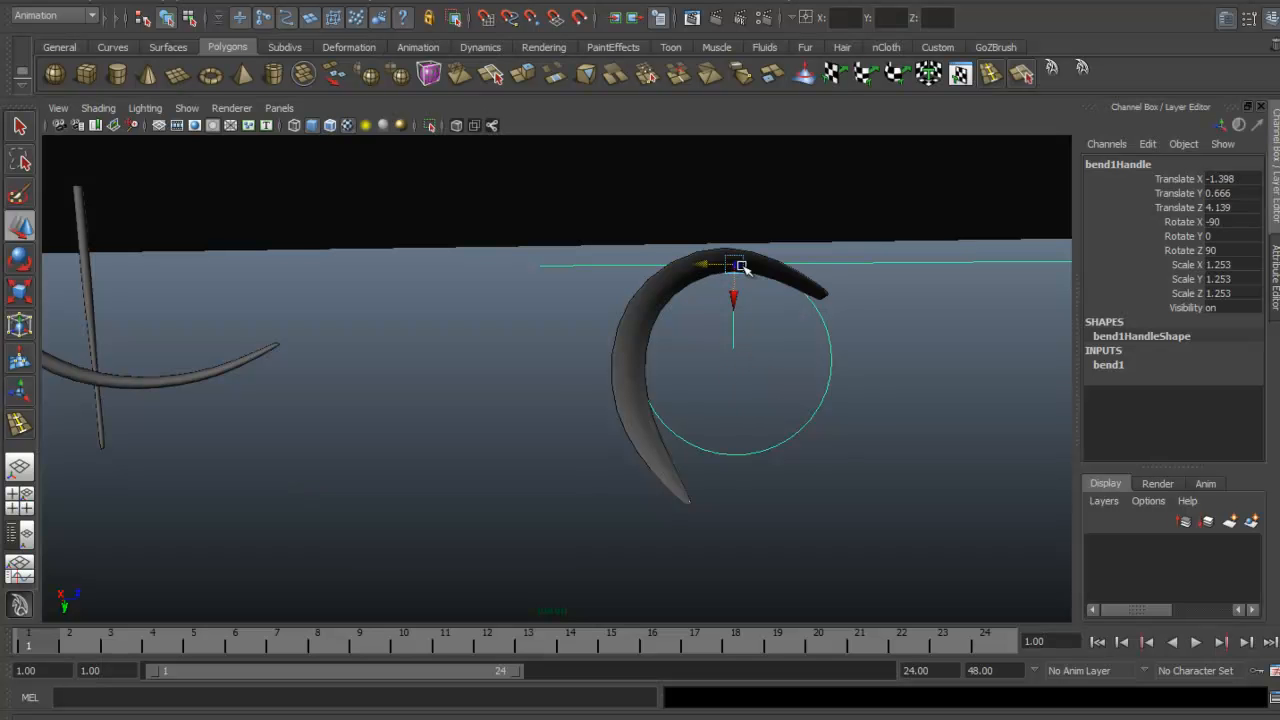
mouse_move(702, 265)
left_mouse_down()
mouse_move(746, 266)
mouse_move(727, 266)
left_mouse_up()
left_click_drag(852, 340, 676, 420, "alt")
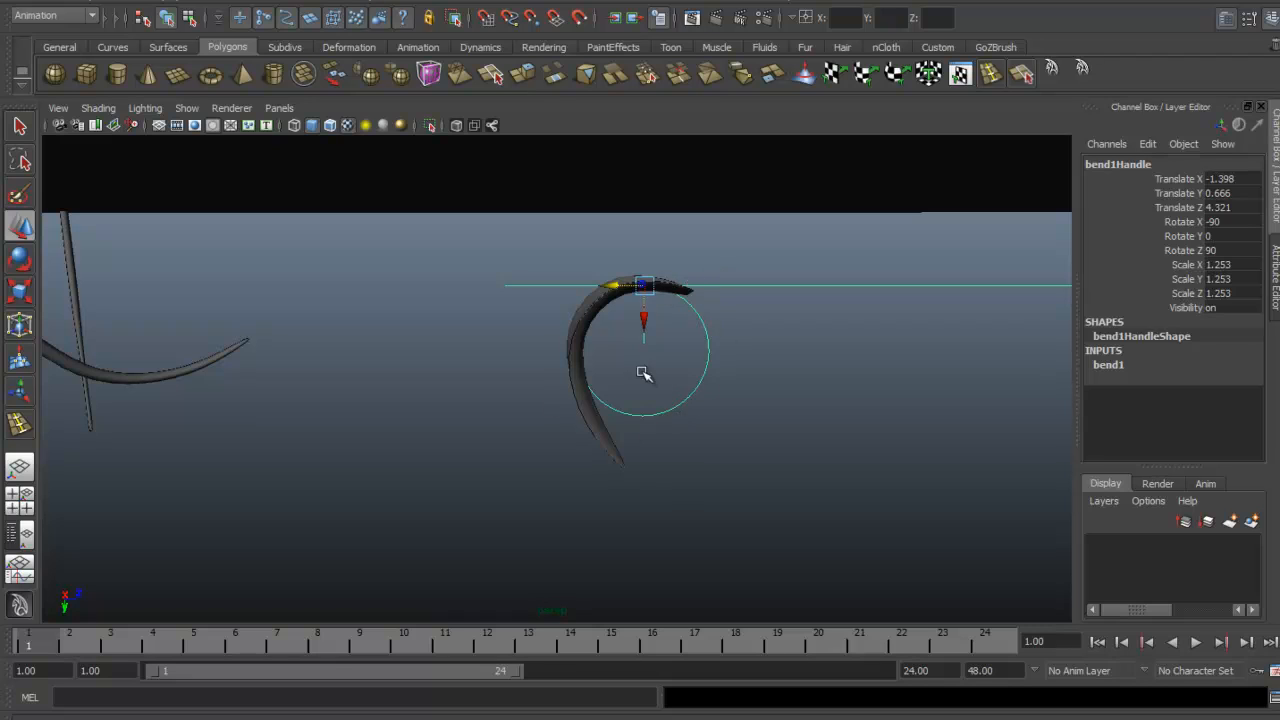
left_click_drag(609, 289, 590, 289)
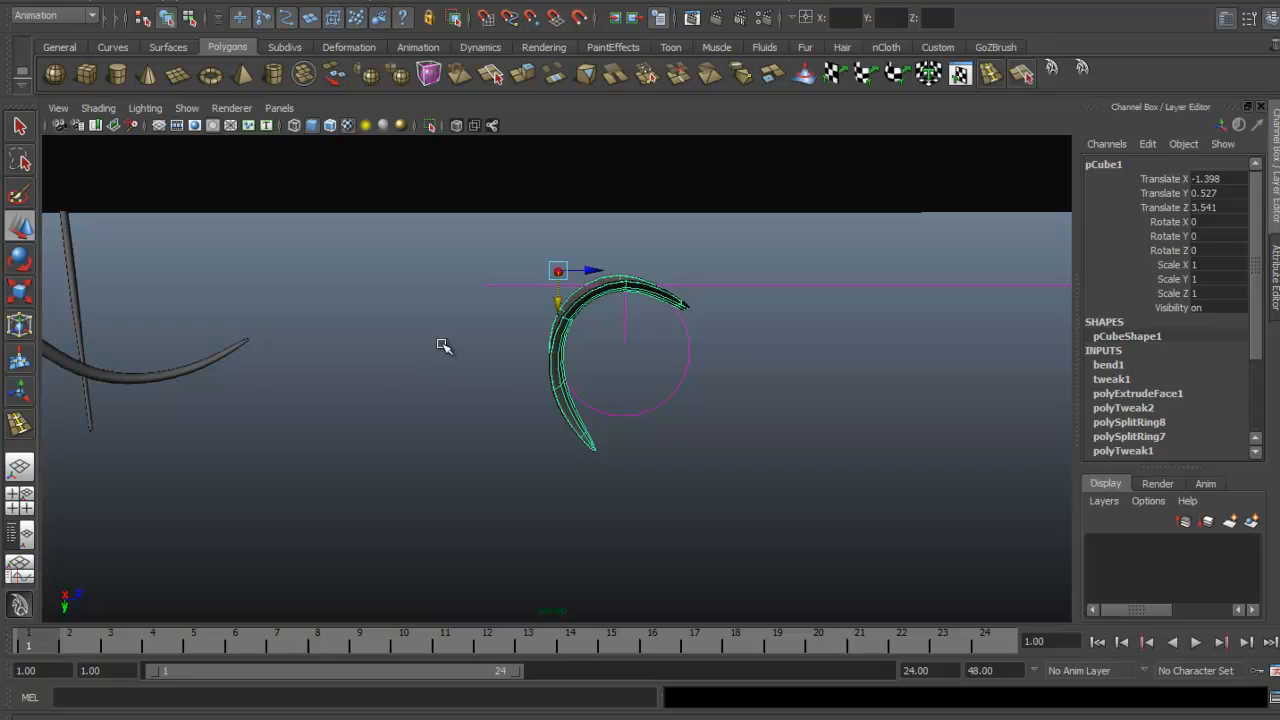
Duplicate the curled petal without its deformer and move the copy to a Translate Z of 0.944
key("ctrl+d")
left_click_drag(500, 351, 399, 348, "alt")
left_click_drag(399, 348, 629, 326, "alt")
middle_click_drag(629, 326, 720, 340, "alt")
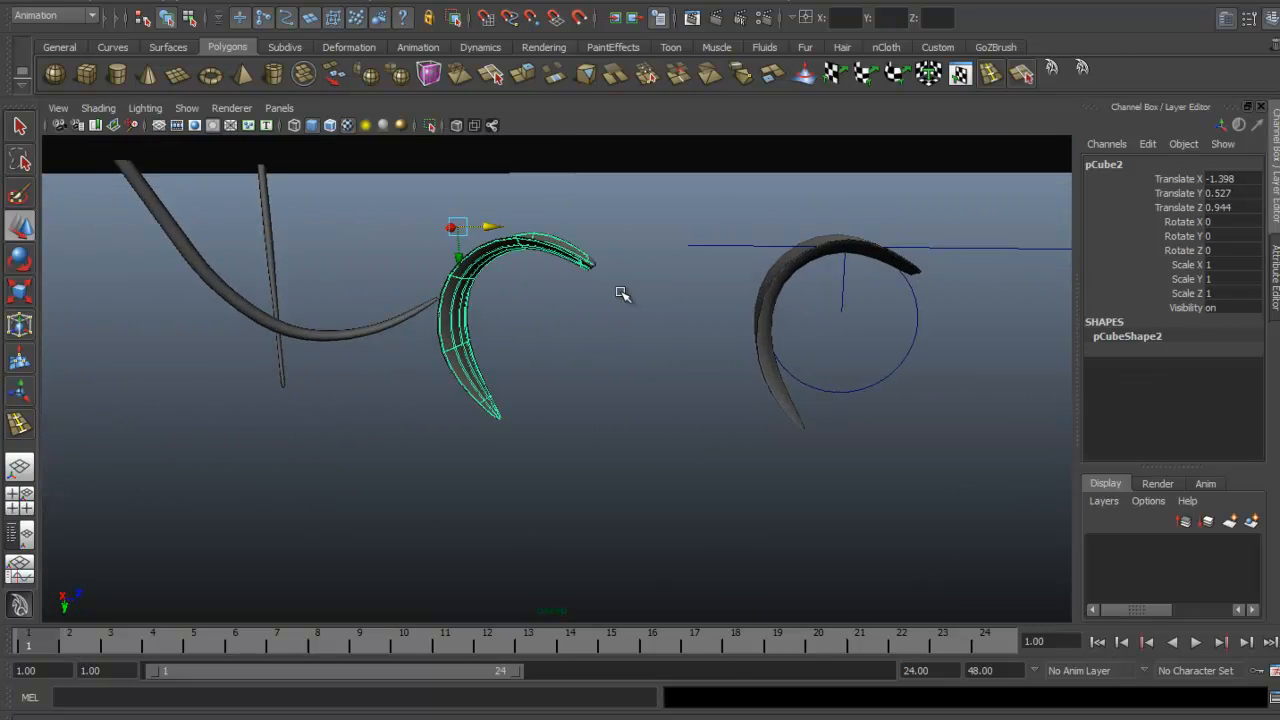
Compare the duplicated petal's curl with the petals in the browser's panther lily reference image and return to Maya
left_click_drag(622, 293, 698, 338, "alt")
key("alt+b")
key("alt+b")
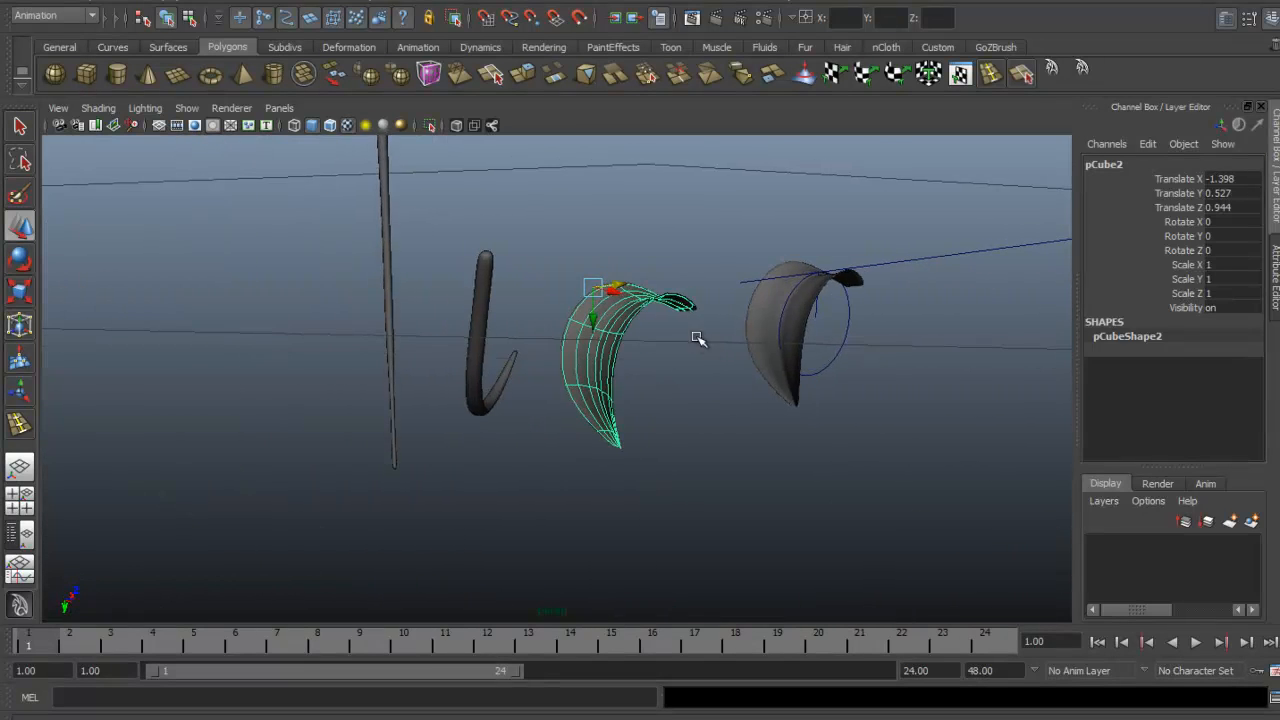
key("alt+Tab")
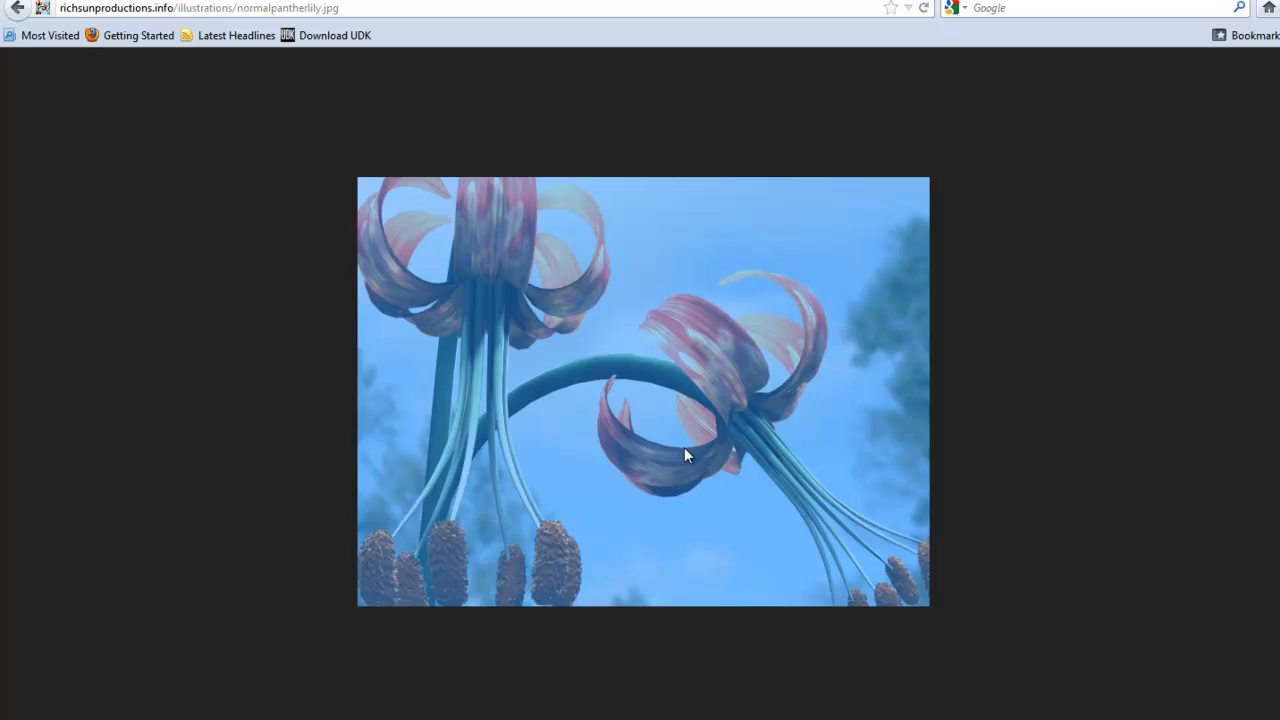
key("alt+Tab")
left_click_drag(606, 404, 526, 344, "alt")
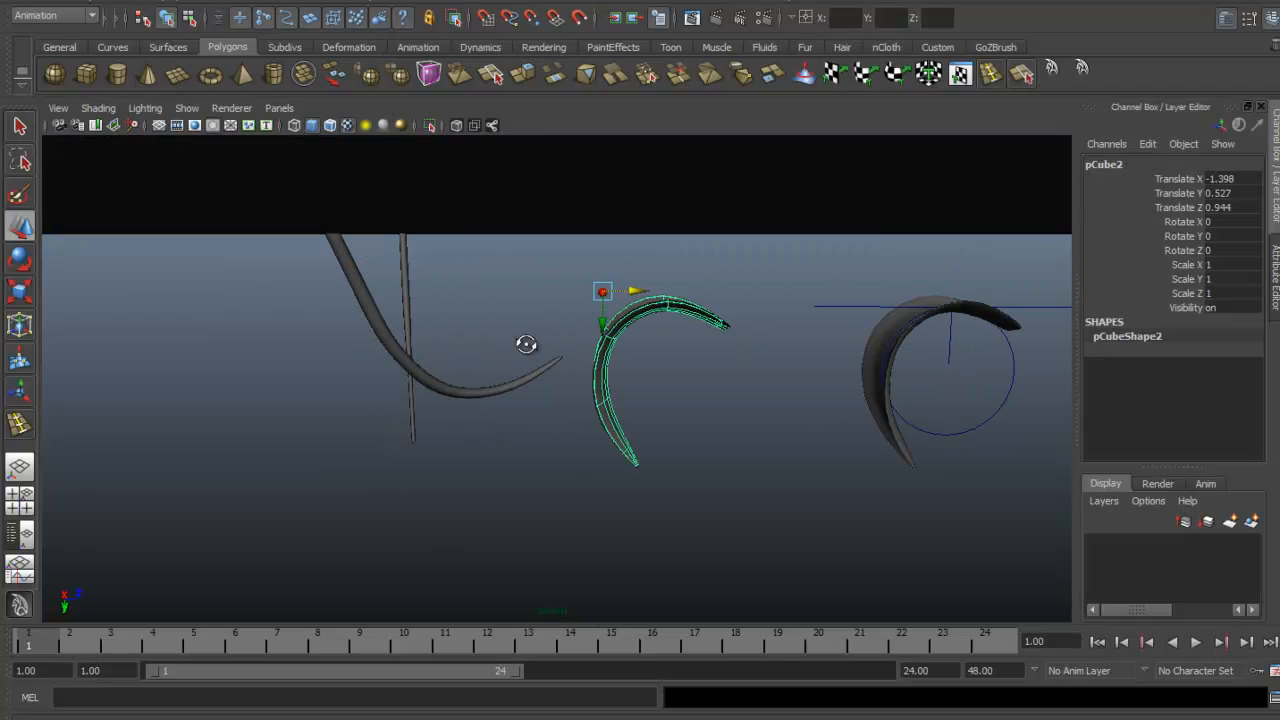
Move the petal copy over to the thin curved tube, to a Translate Z of -0.161
middle_click_drag(696, 384, 674, 397, "alt")
right_click_drag(674, 397, 570, 390, "alt")
mouse_move(570, 390)
left_mouse_down("alt")
mouse_move(520, 409)
mouse_move(634, 406)
mouse_move(555, 398)
left_mouse_up("alt")
right_click_drag(555, 398, 285, 358, "alt")
left_click_drag(285, 358, 494, 243, "alt")
right_click_drag(494, 243, 745, 430, "alt")
left_click_drag(745, 430, 557, 381, "alt")
key("r")
left_click_drag(505, 413, 509, 424, "alt")
key("w")
left_click_drag(569, 383, 612, 418, "alt")
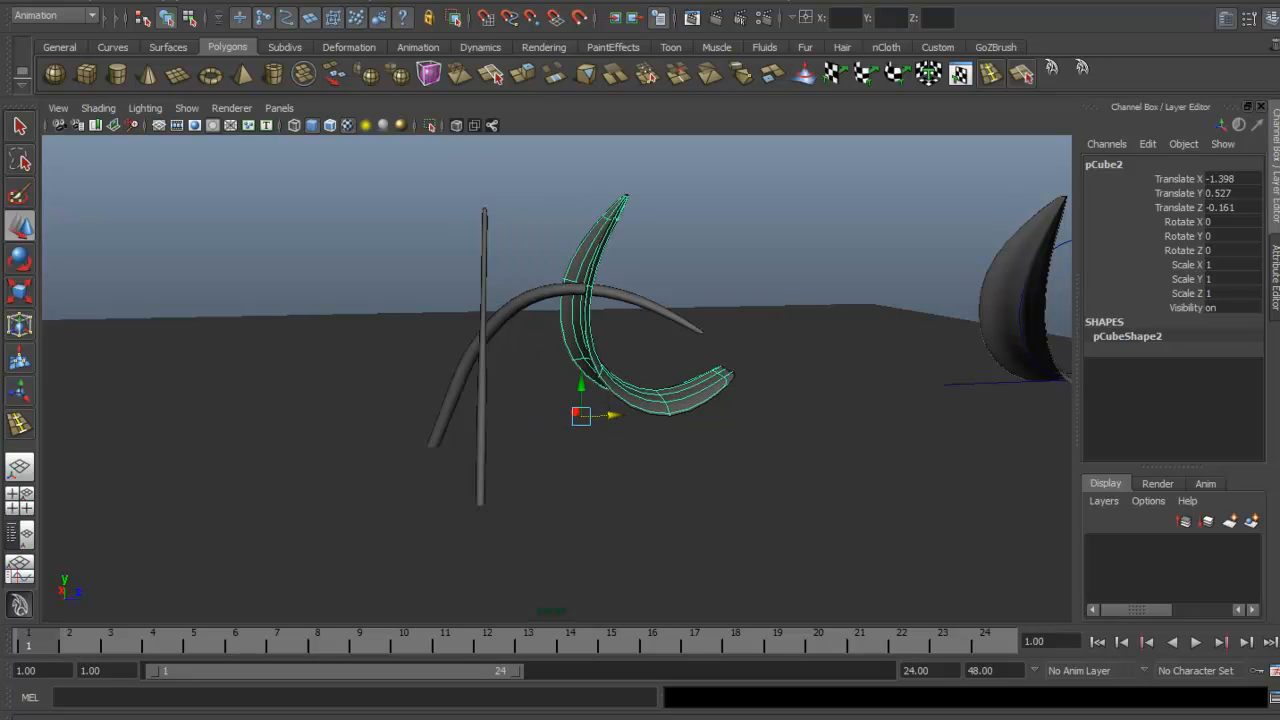
Center the pivot of the petal copy beside the curved tube and freeze its transformations
left_click_drag(737, 290, 637, 323, "alt")
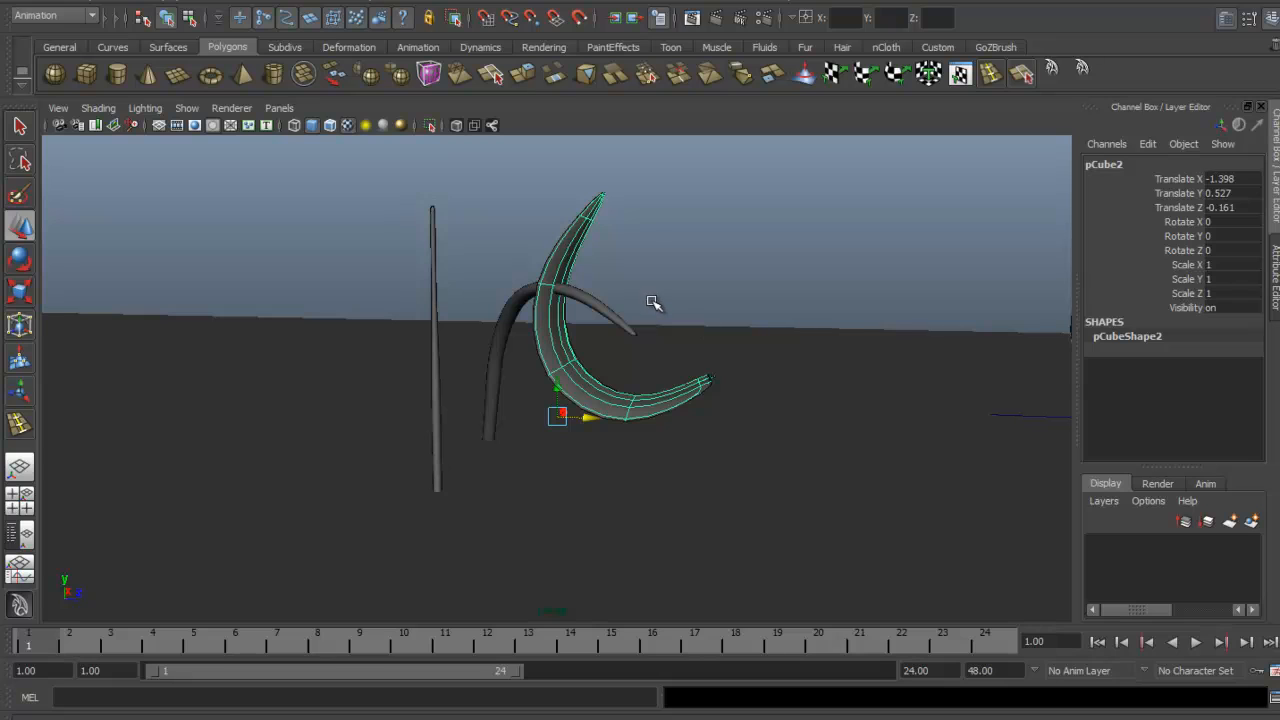
left_click_drag(677, 311, 672, 311, "alt")
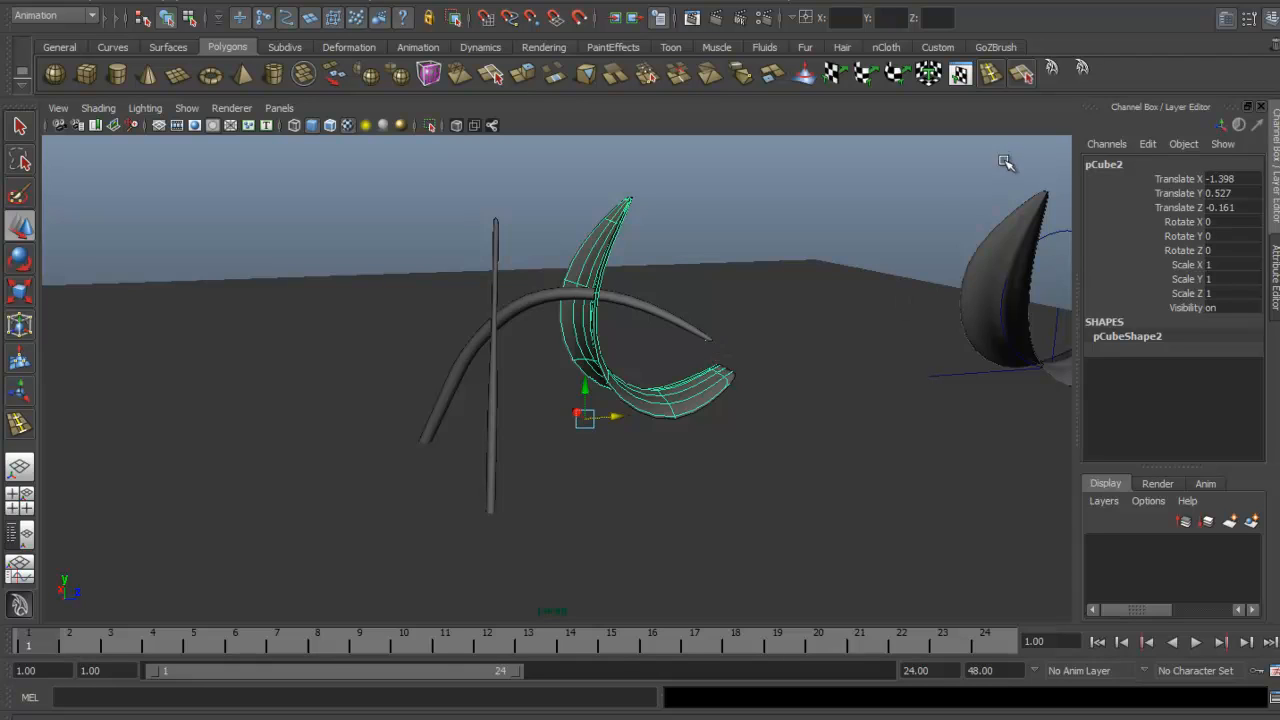
left_click_drag(690, 333, 676, 372, "alt")
key("e")
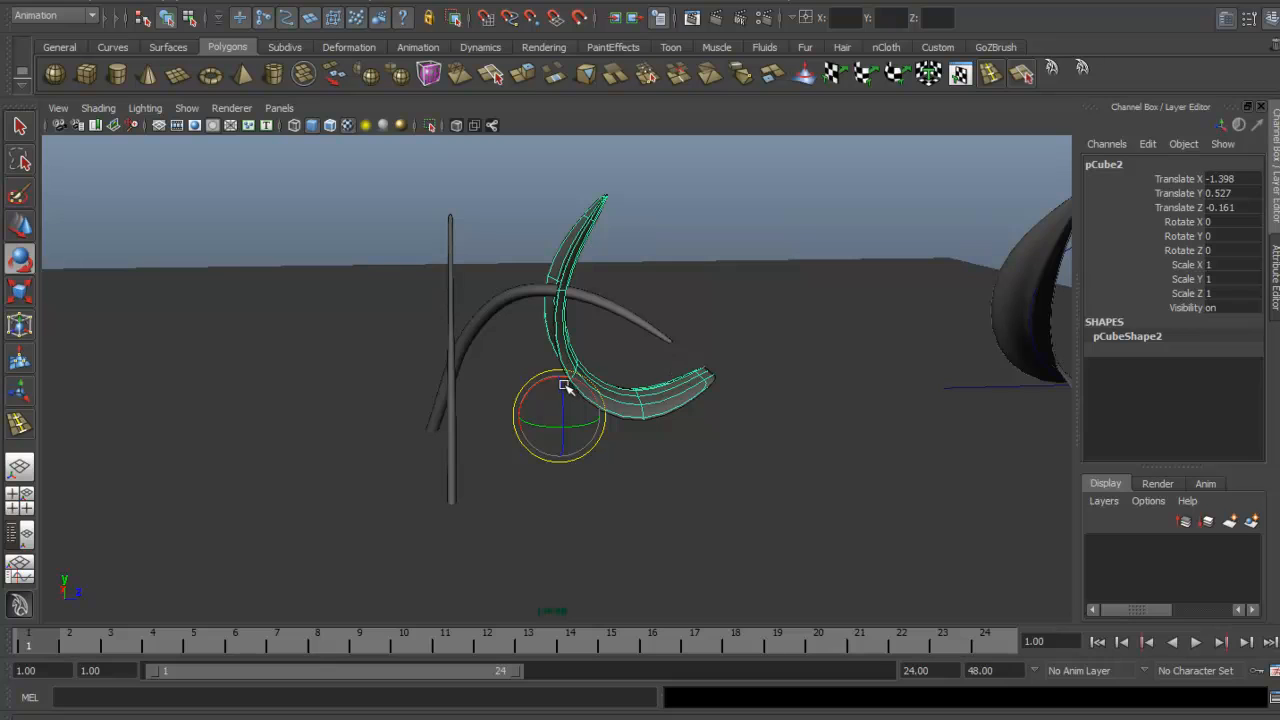
left_click(76, 8)
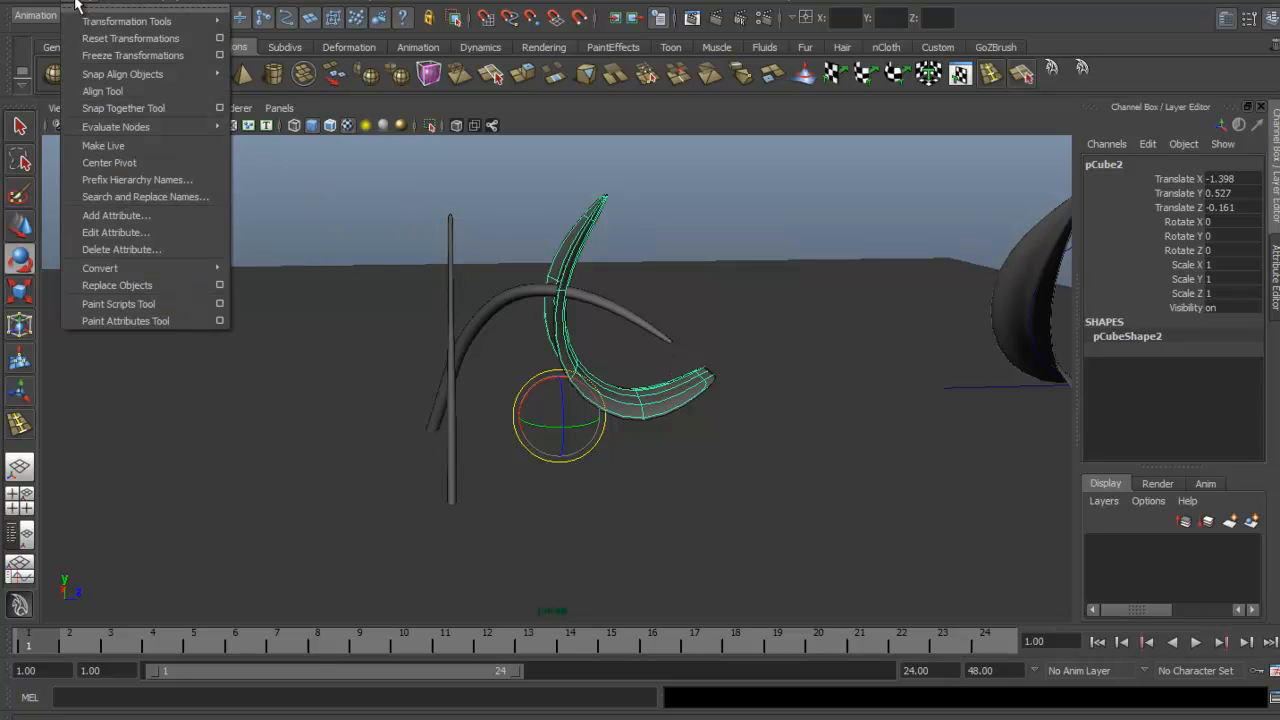
left_click(142, 162)
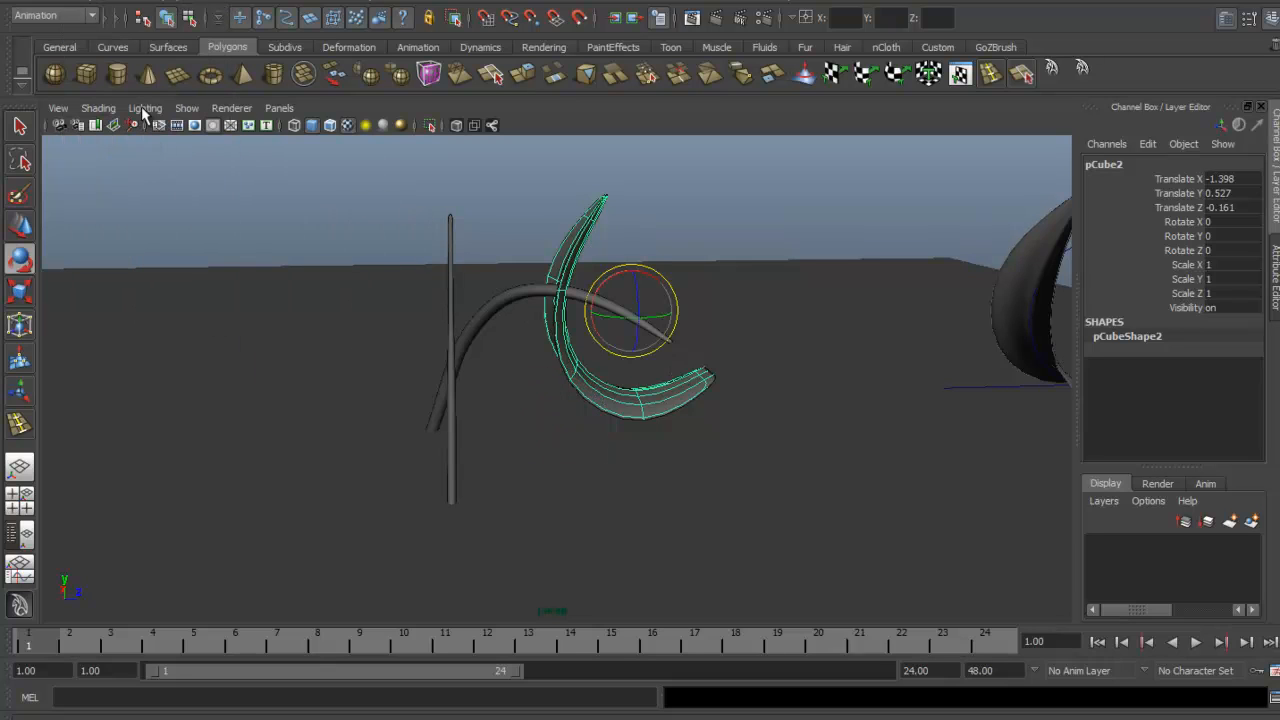
left_click(74, 10)
left_click(114, 56)
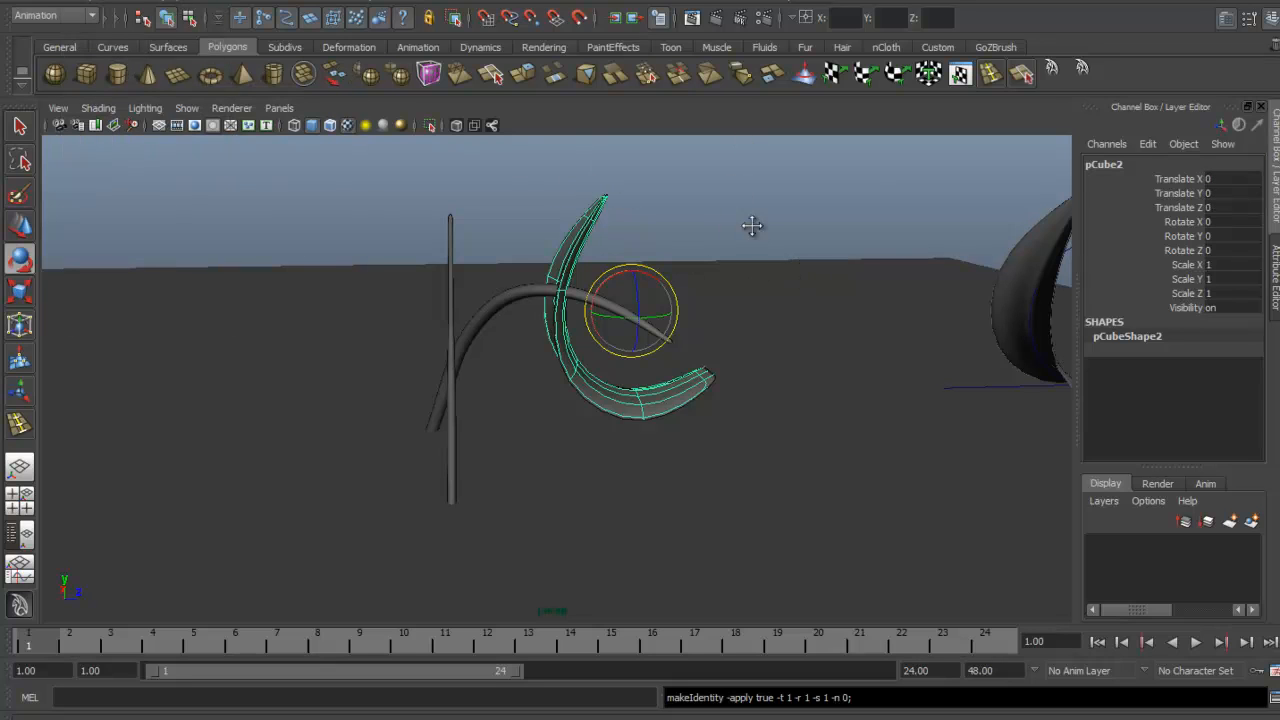
Rotate the petal copy to a Rotate X of 142.914, comparing its orientation with the panther lily reference image in the browser
left_click_drag(752, 226, 620, 286, "alt")
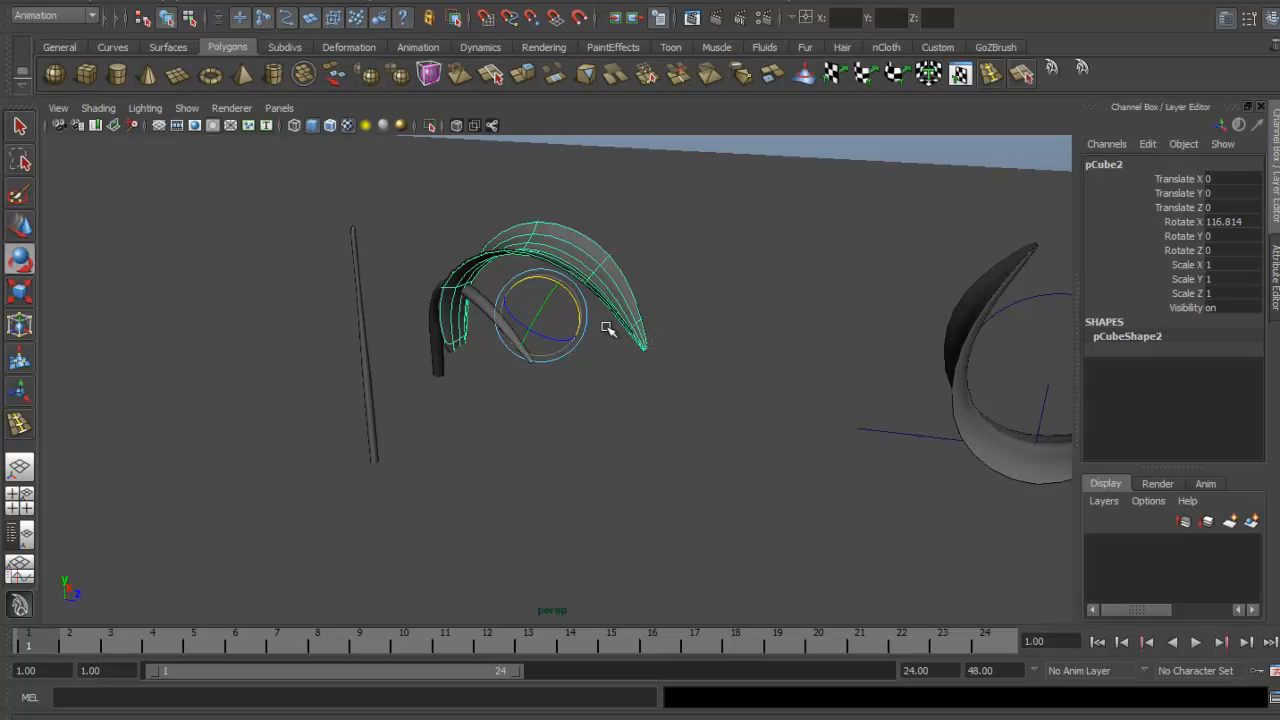
left_click_drag(607, 329, 343, 266, "alt")
key("alt+Tab")
key("alt+Tab")
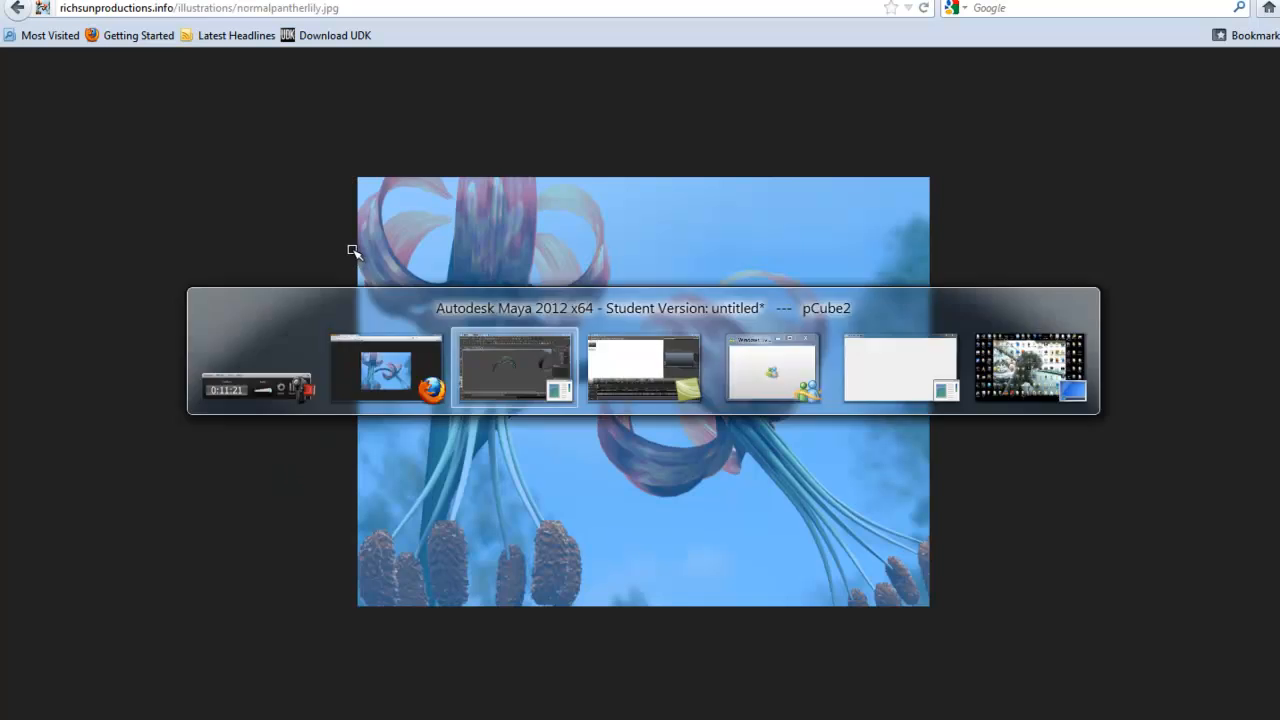
key("alt+Tab")
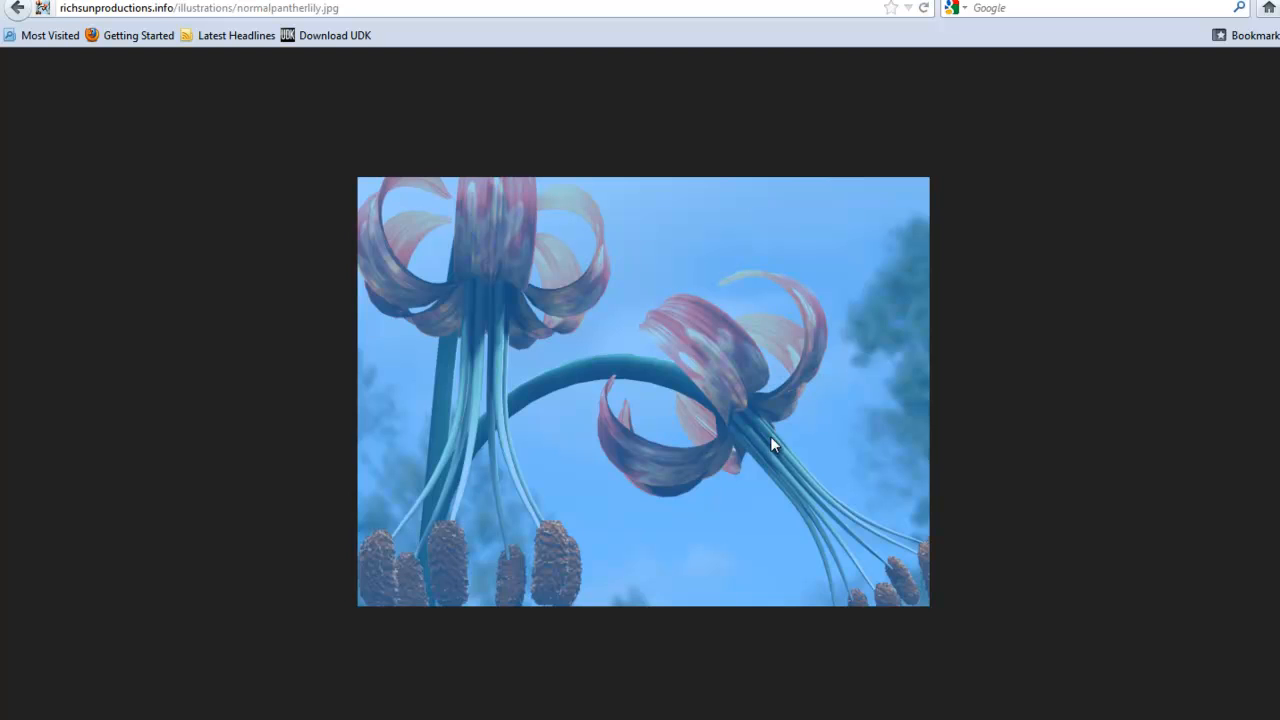
key("alt+Tab")
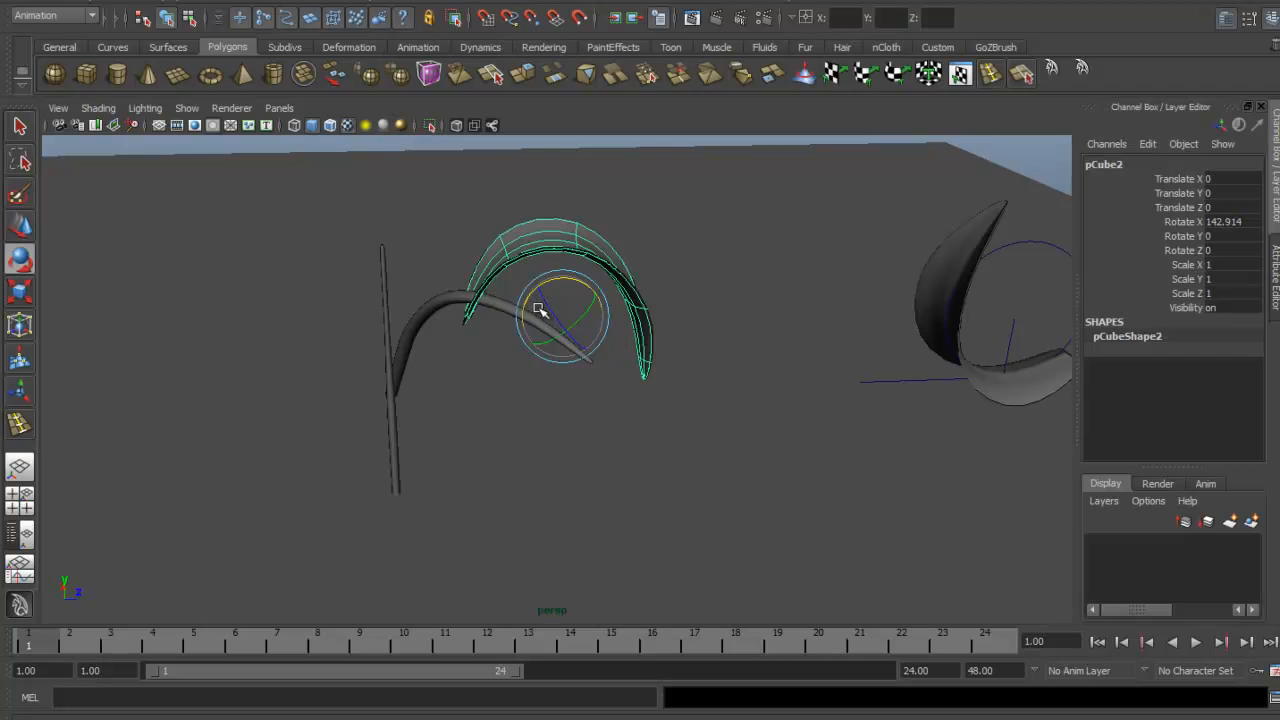
left_click_drag(540, 309, 524, 260, "alt")
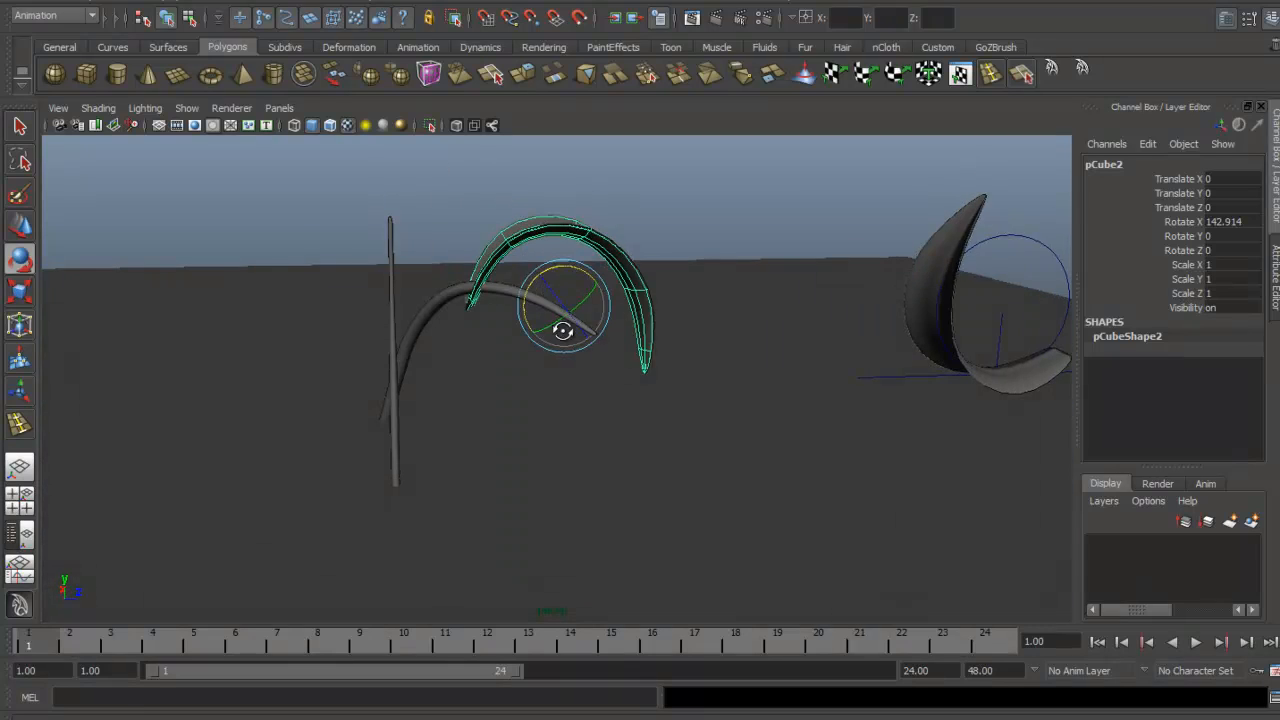
mouse_move(563, 331)
left_mouse_down("alt")
mouse_move(563, 391)
mouse_move(689, 363)
mouse_move(560, 334)
mouse_move(556, 307)
left_mouse_up("alt")
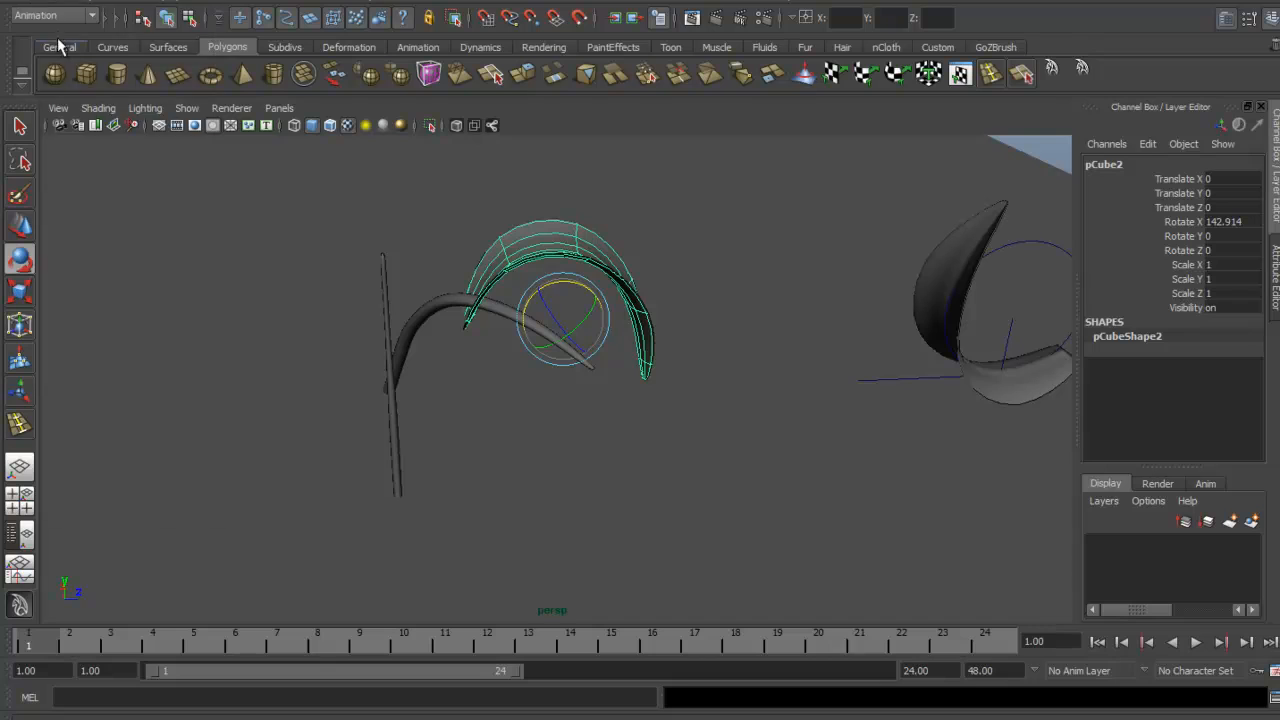
Freeze the rotated petal copy's transformations and open the Duplicate Special options
left_click(47, 2)
left_click(63, 3)
left_click(67, 2)
left_click(120, 54)
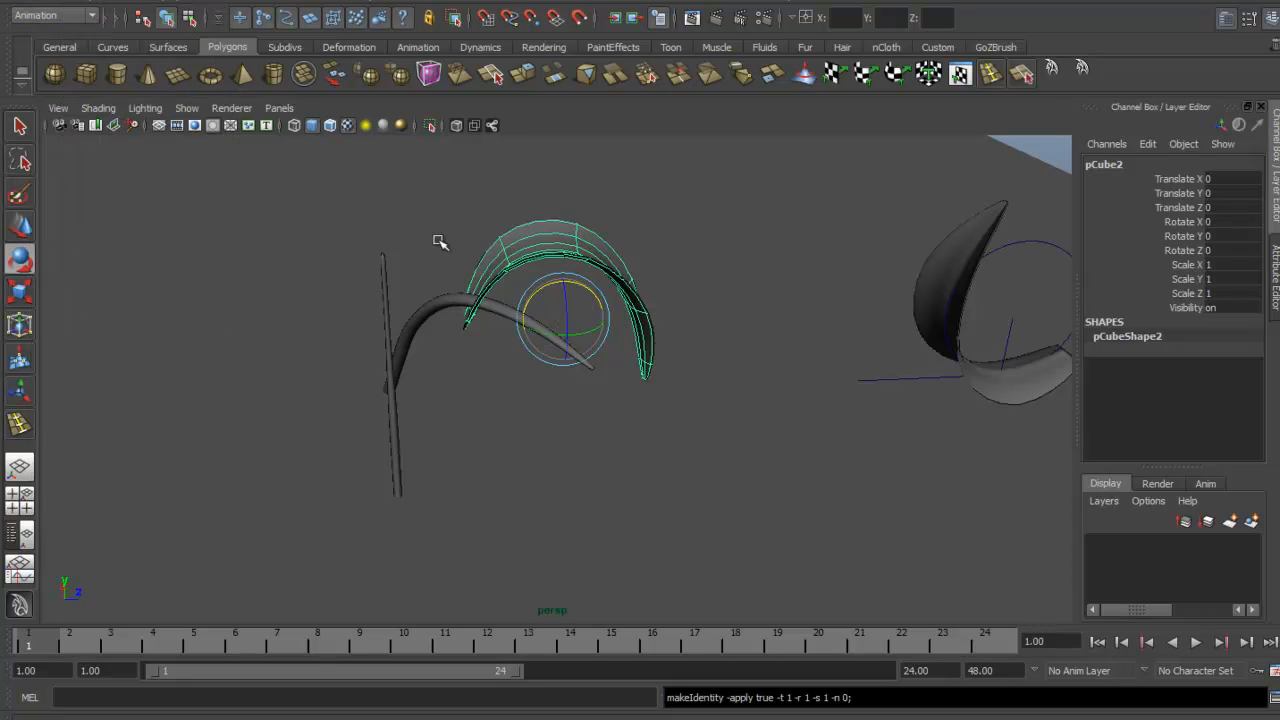
mouse_move(443, 240)
left_mouse_down("alt")
mouse_move(528, 220)
mouse_move(303, 220)
mouse_move(486, 226)
mouse_move(429, 224)
left_mouse_up("alt")
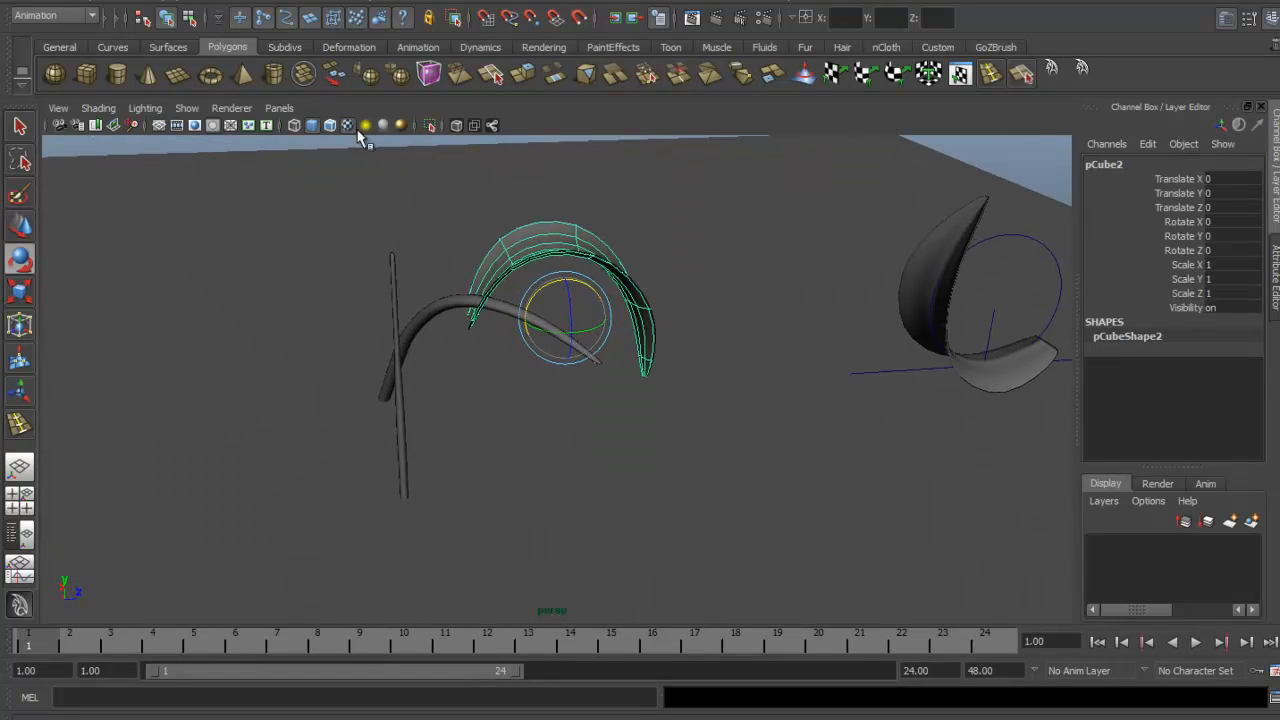
left_click(63, 4)
mouse_move(42, 3)
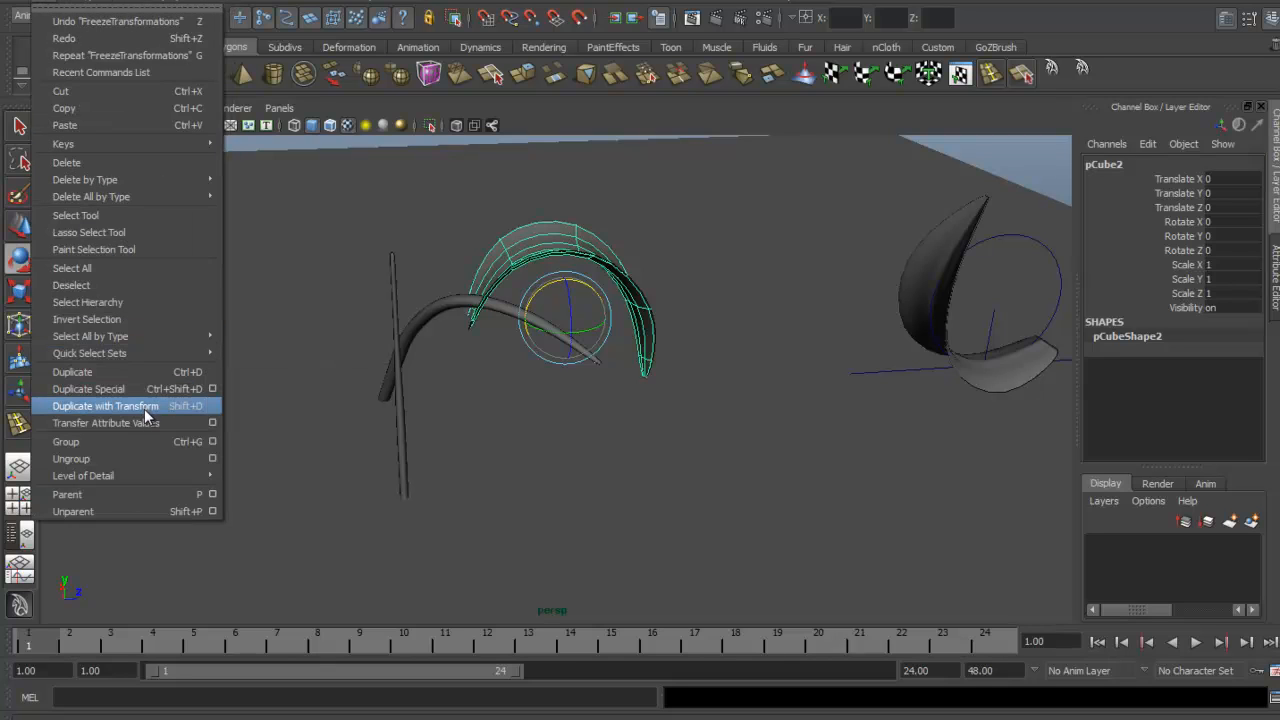
left_click(213, 388)
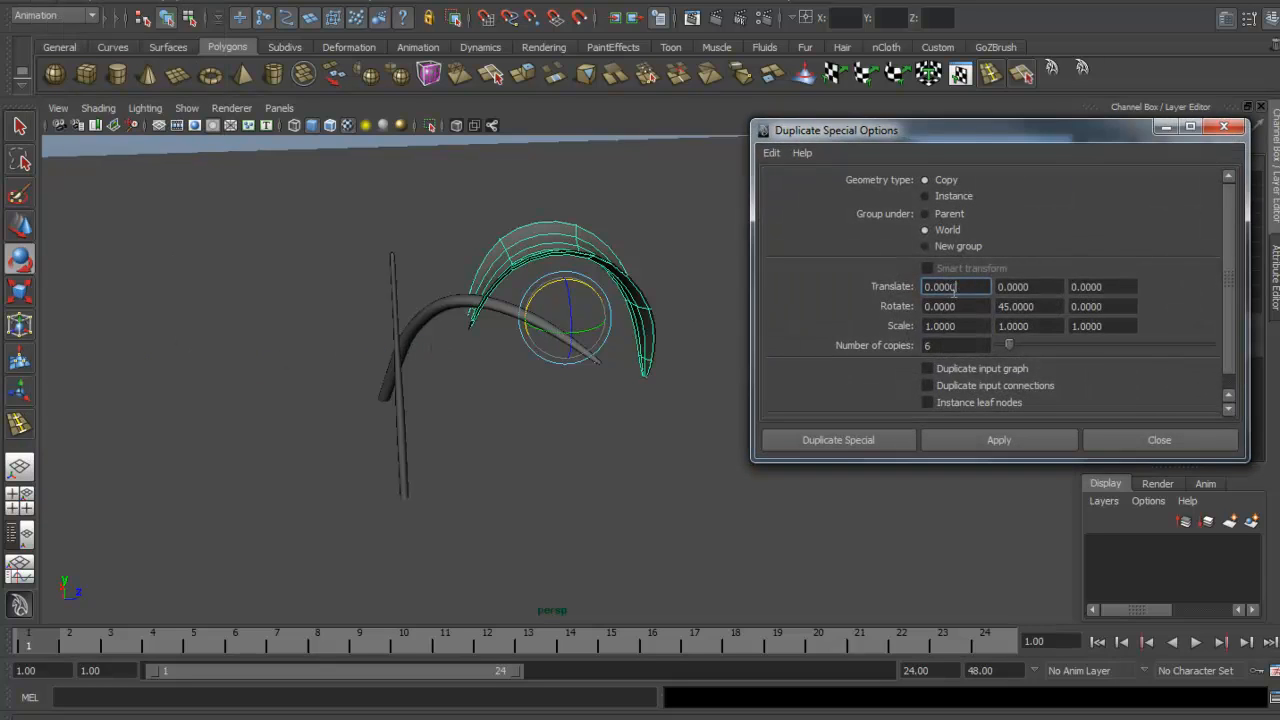
Try duplicating the petal around its centered pivot as 6 copies with a Y rotation of 45
left_click_drag(660, 268, 604, 276, "alt")
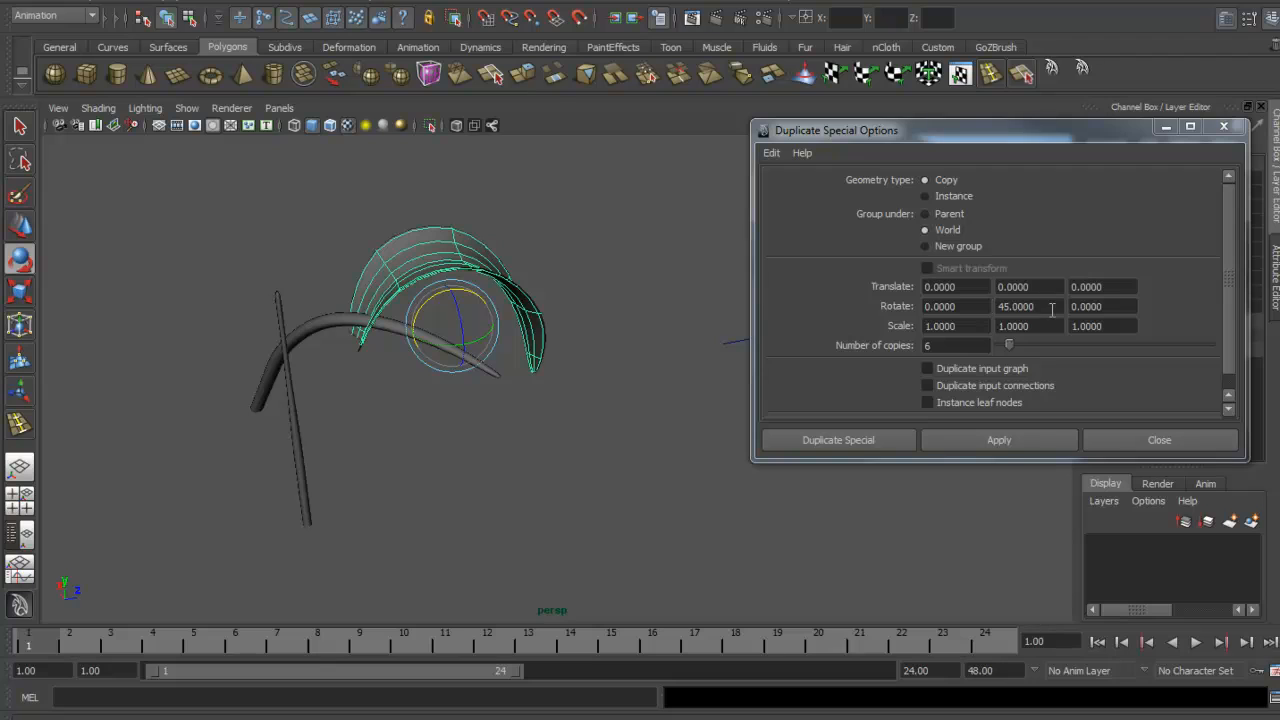
left_click(1050, 307)
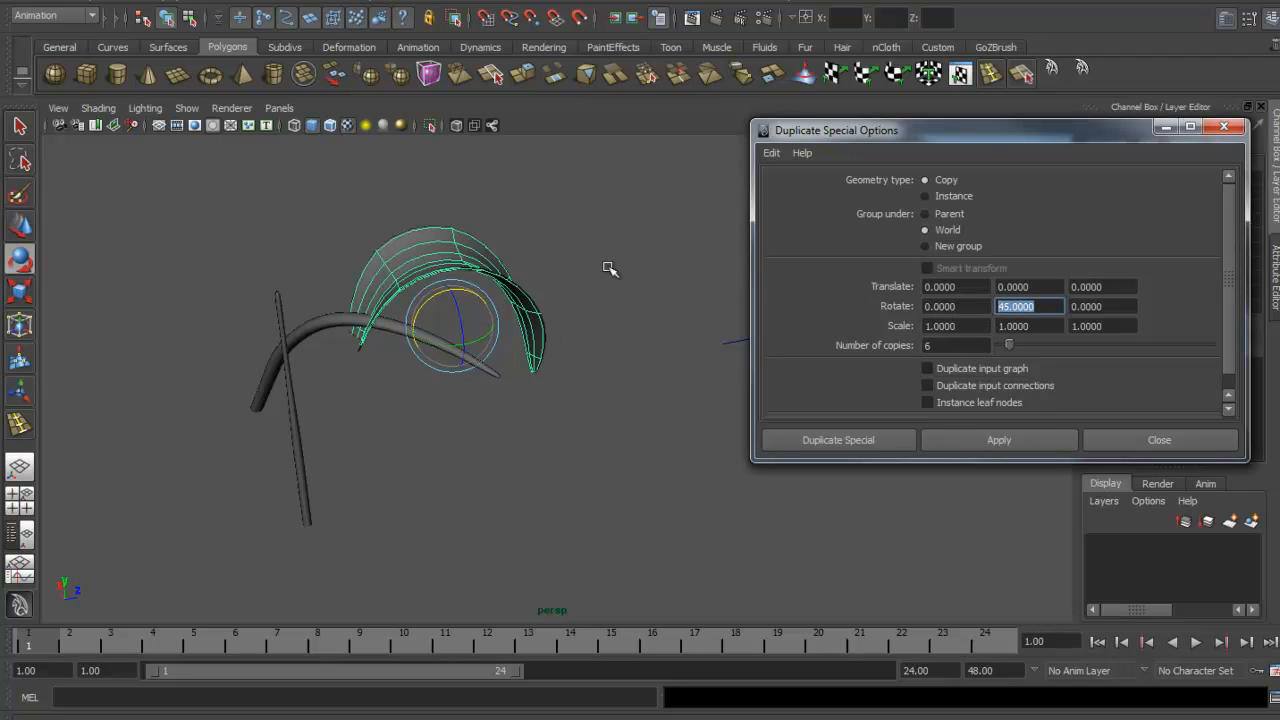
left_click_drag(604, 264, 753, 270, "alt")
left_click(1003, 438)
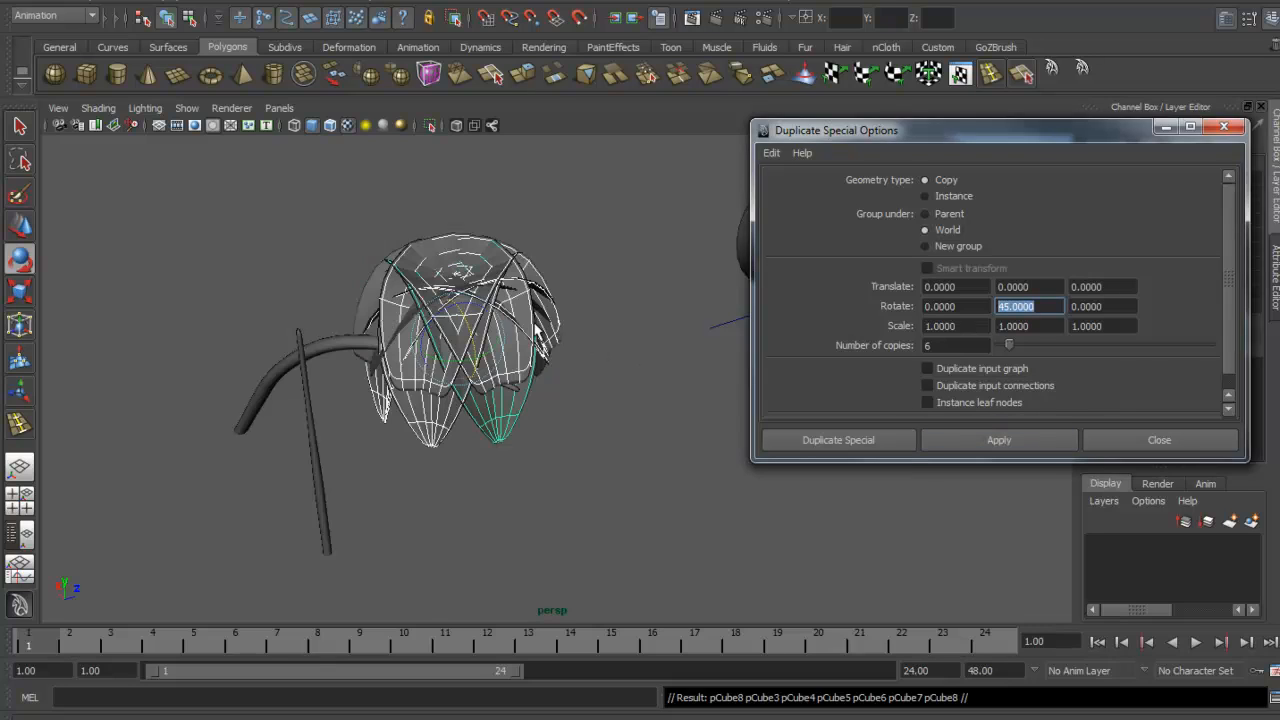
left_click_drag(540, 333, 477, 312, "alt")
Move the petal's pivot outward from the center to its pointed end
key("w")
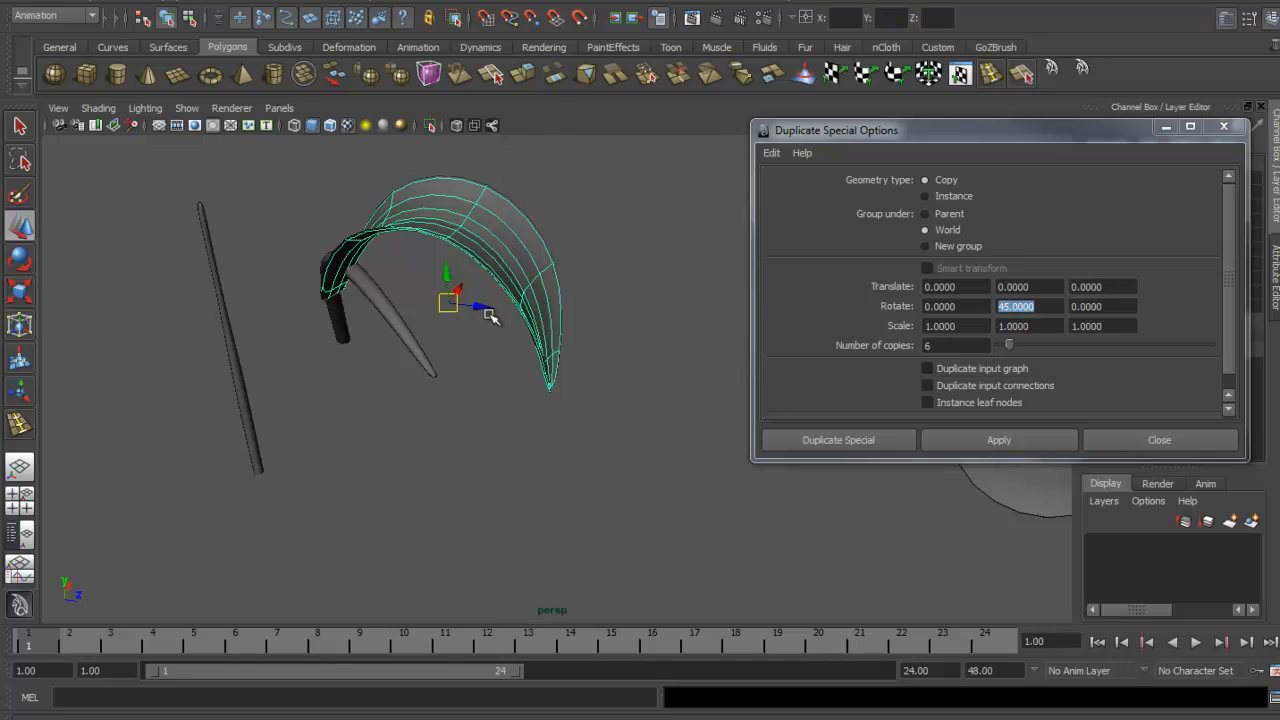
left_click_drag(556, 308, 543, 313, "alt")
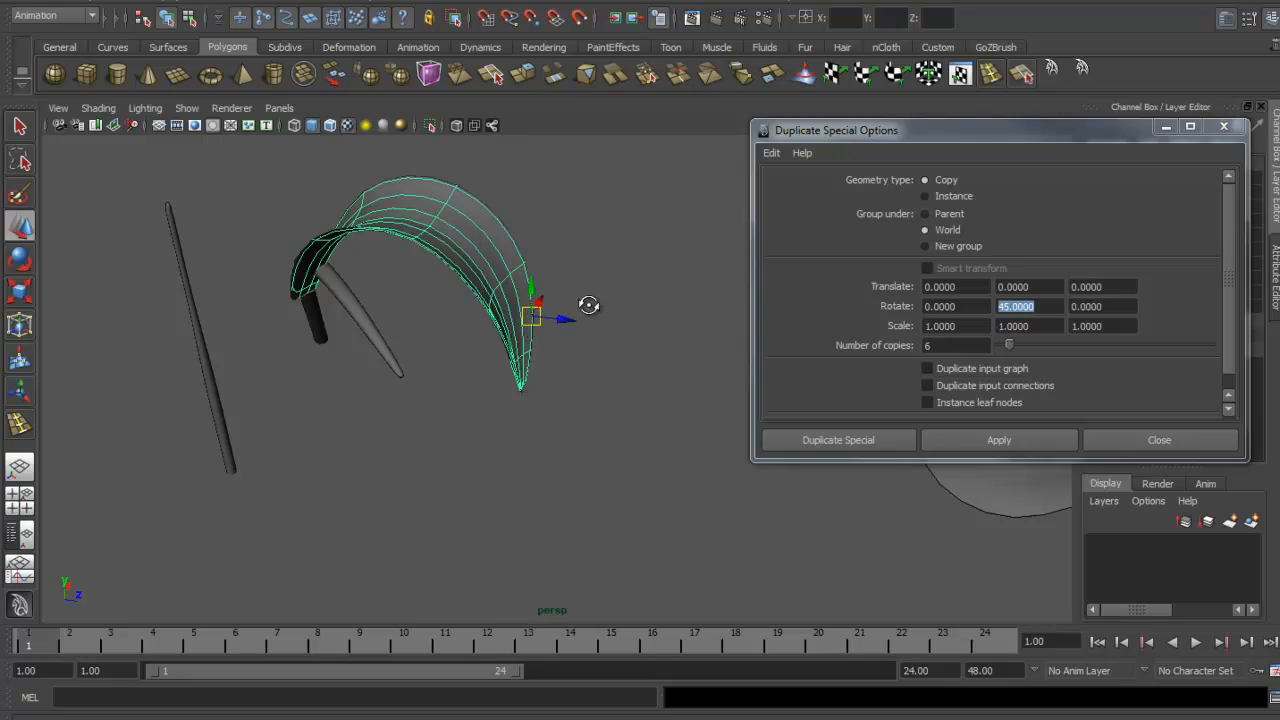
left_click_drag(586, 303, 426, 334, "alt")
right_click_drag(426, 334, 617, 443, "alt")
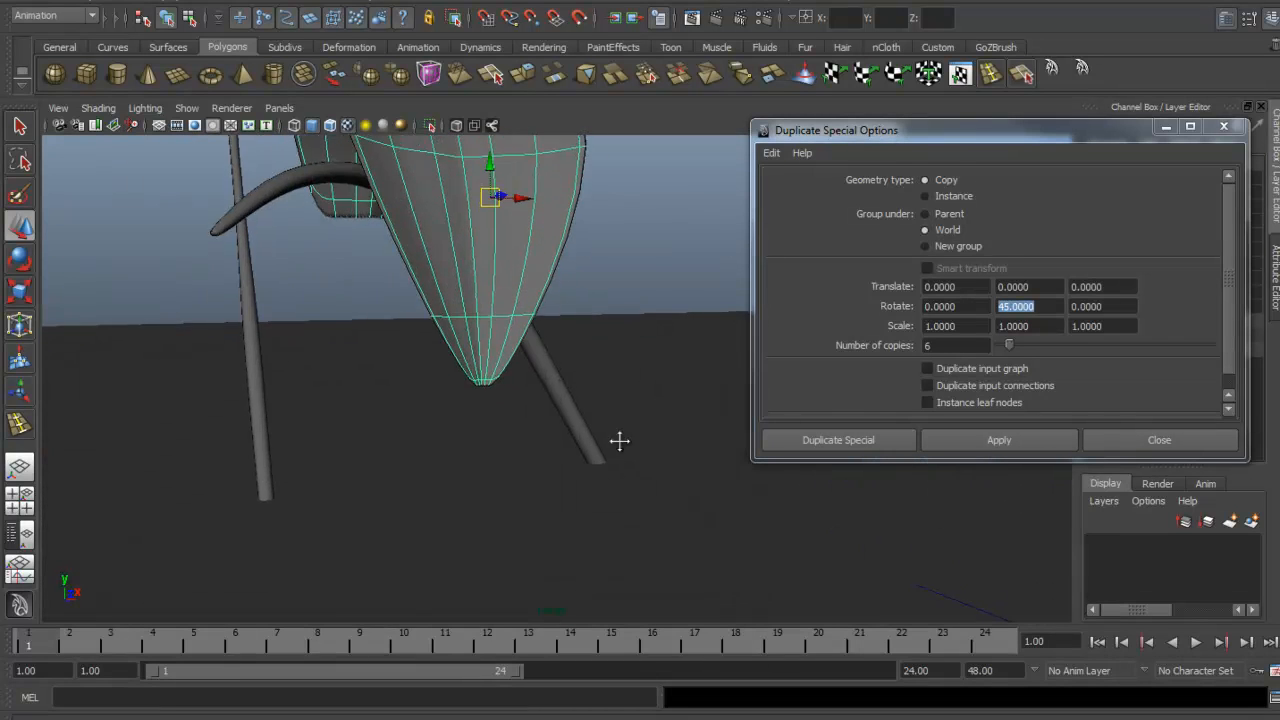
left_click_drag(617, 443, 551, 483, "alt")
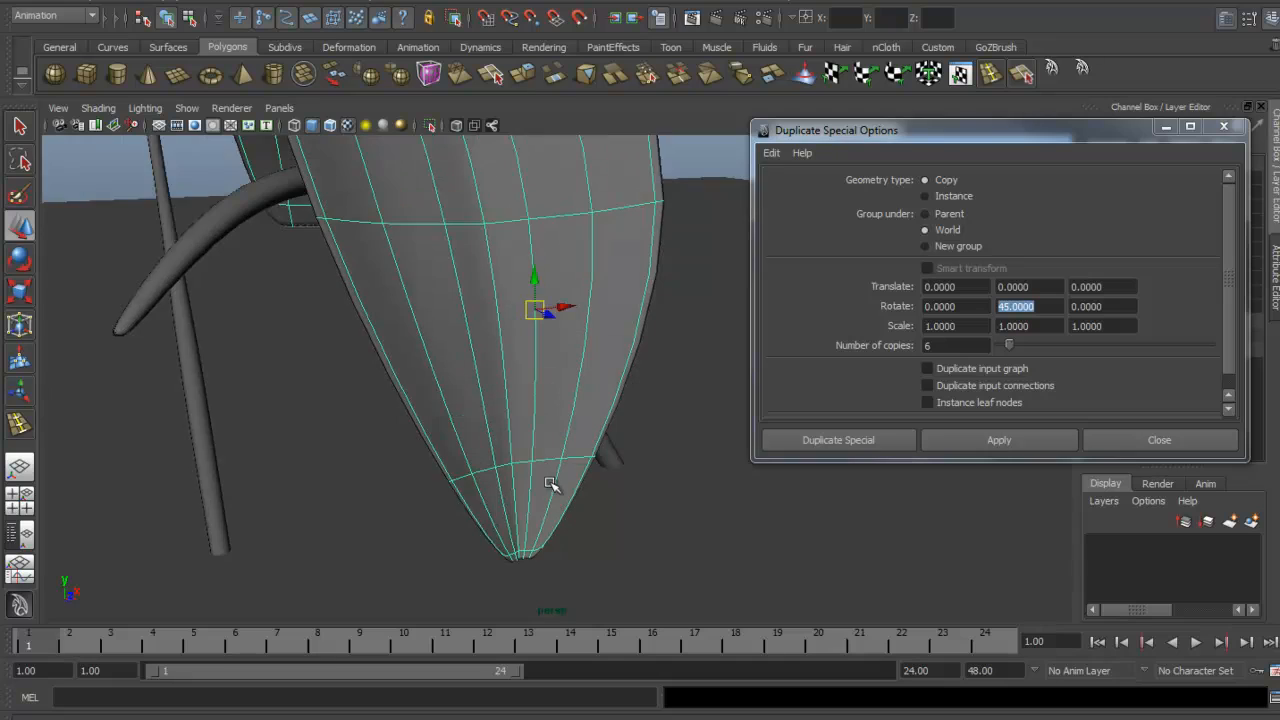
right_click_drag(551, 483, 550, 530, "alt")
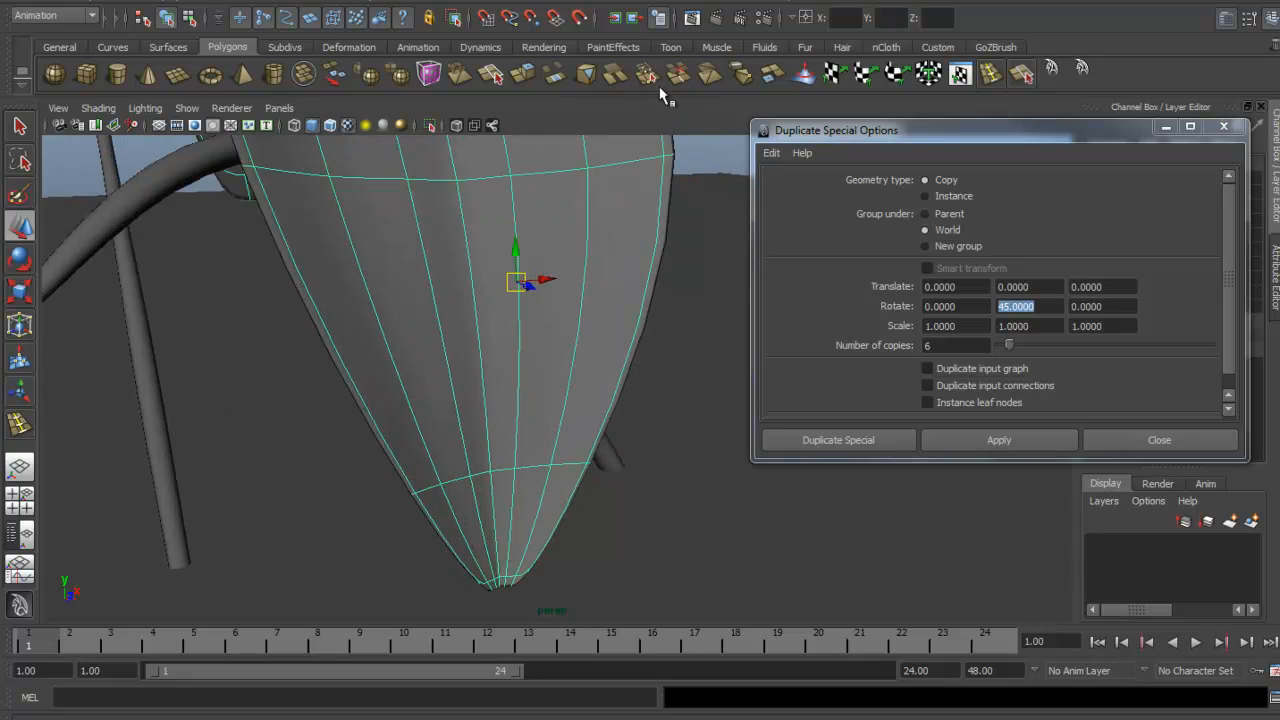
Use point snapping to place the petal's pivot on the middle vertex of its narrow tip
left_click_drag(632, 256, 497, 383, "alt")
mouse_move(561, 232)
left_mouse_down("alt")
mouse_move(586, 200)
mouse_move(586, 243)
mouse_move(562, 182)
mouse_move(531, 511)
mouse_move(503, 522)
left_mouse_up("alt")
key("Insert")
key("Insert")
mouse_move(500, 463)
left_mouse_down("alt")
mouse_move(591, 443)
mouse_move(670, 445)
mouse_move(577, 443)
mouse_move(582, 361)
mouse_move(563, 314)
left_mouse_up("alt")
key("Insert")
key("Insert")
key("Insert")
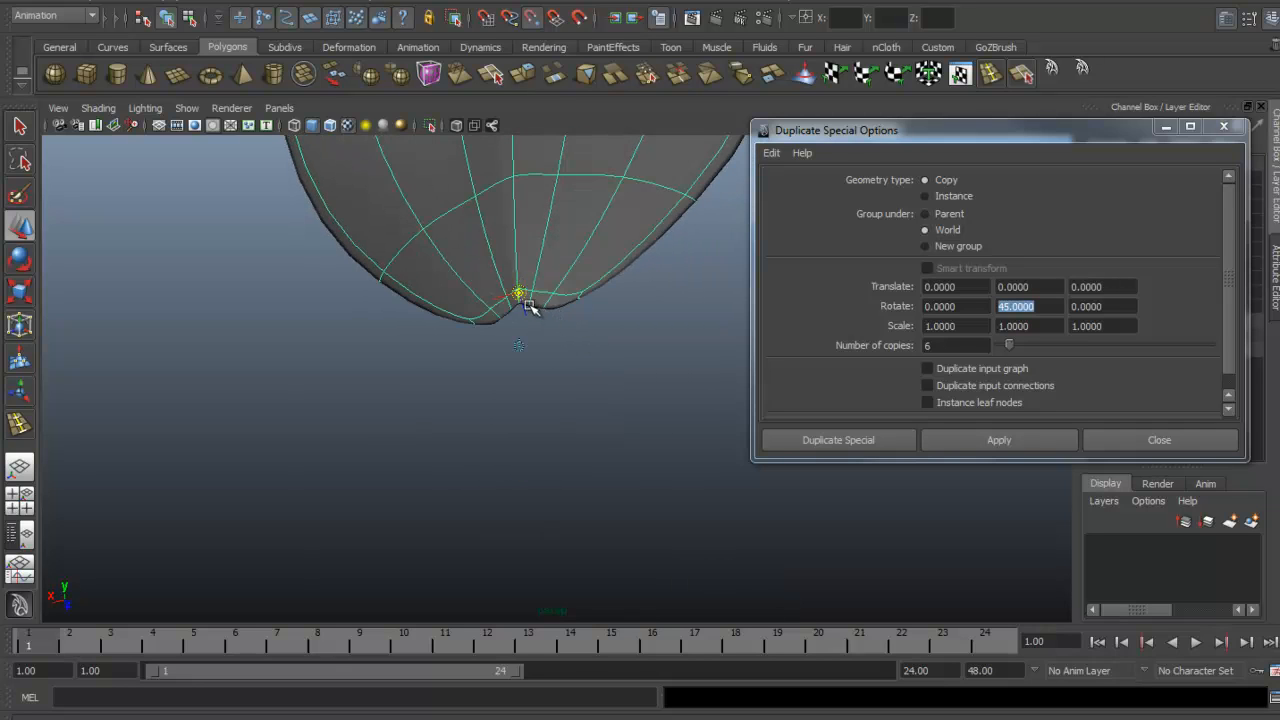
key("Insert")
Show the petal unsmoothed, check and finish the pivot placement at the tip, and turn point snapping off
key("1")
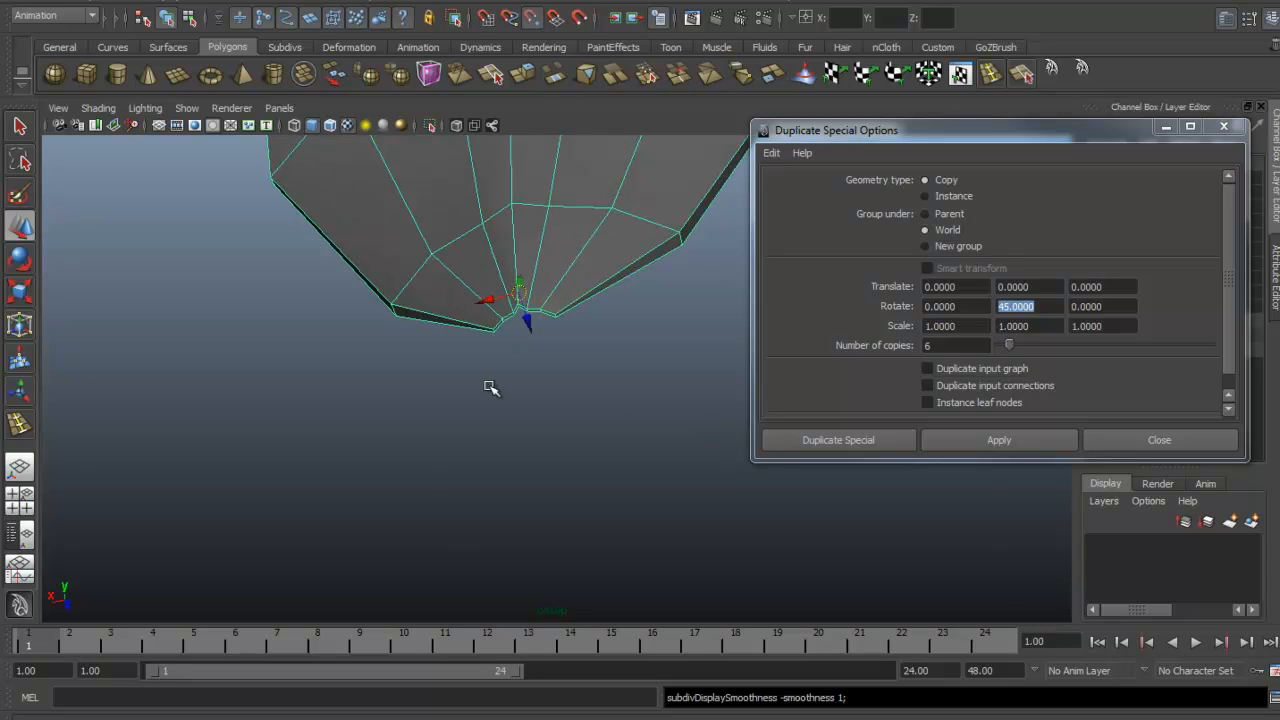
mouse_move(490, 388)
left_mouse_down("alt")
mouse_move(614, 389)
mouse_move(529, 277)
mouse_move(563, 263)
mouse_move(515, 262)
left_mouse_up("alt")
key("Insert")
key("alt+b")
middle_click_drag(515, 262, 520, 310, "alt")
left_click_drag(400, 410, 453, 400, "alt")
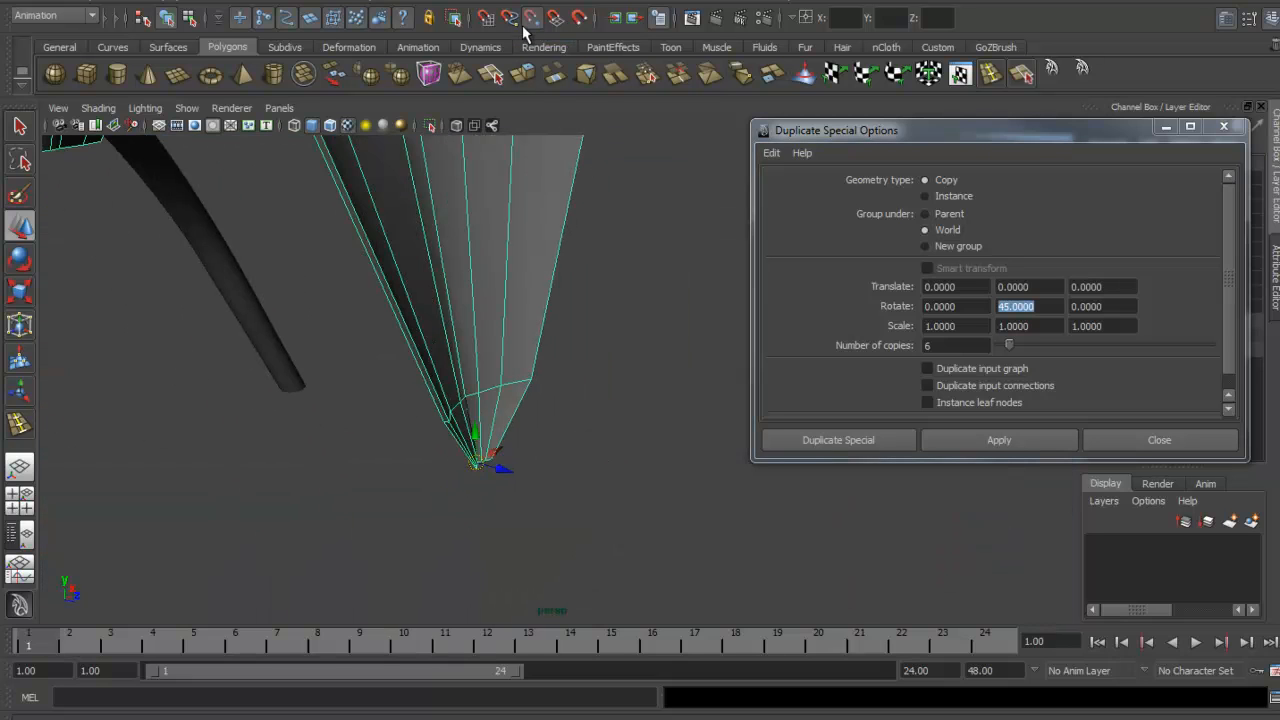
key("alt+b")
Try duplicating the unsmoothed petal around its tip pivot as 6 copies with a Y rotation of 45, and undo it
left_click_drag(637, 300, 696, 372, "alt")
right_click_drag(617, 344, 540, 310, "alt")
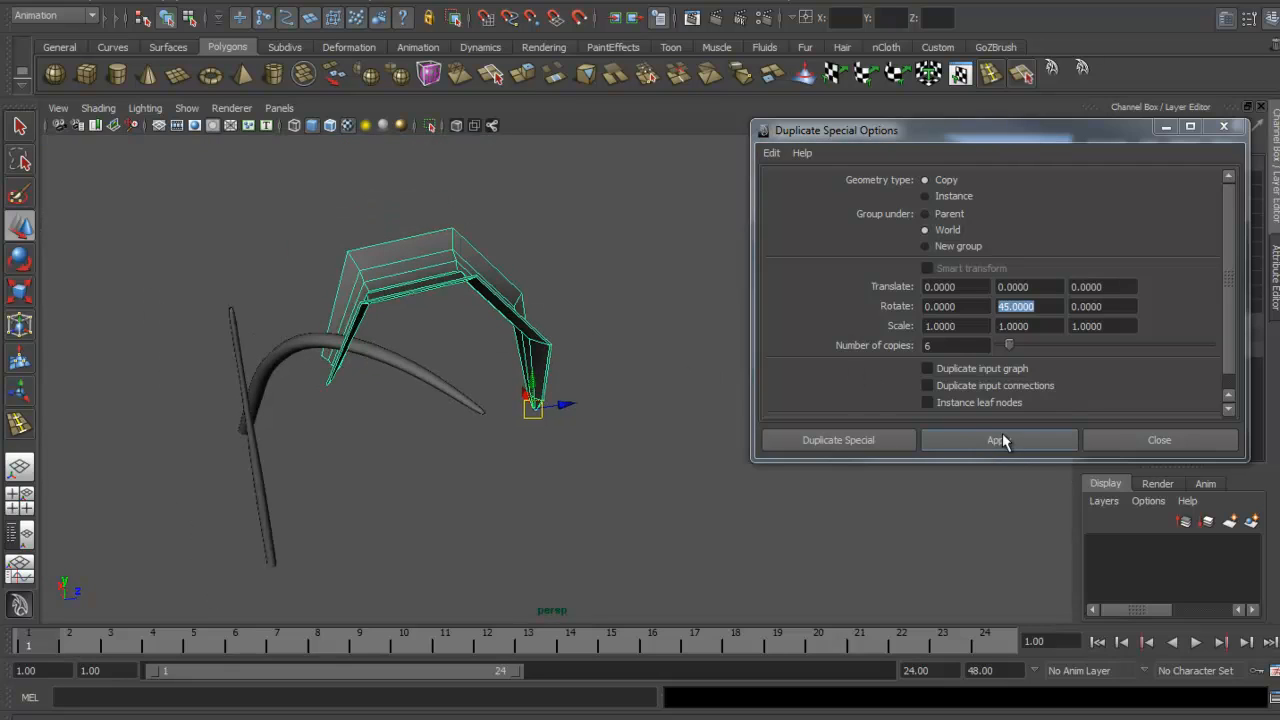
left_click(1003, 441)
left_click_drag(578, 444, 521, 386, "alt")
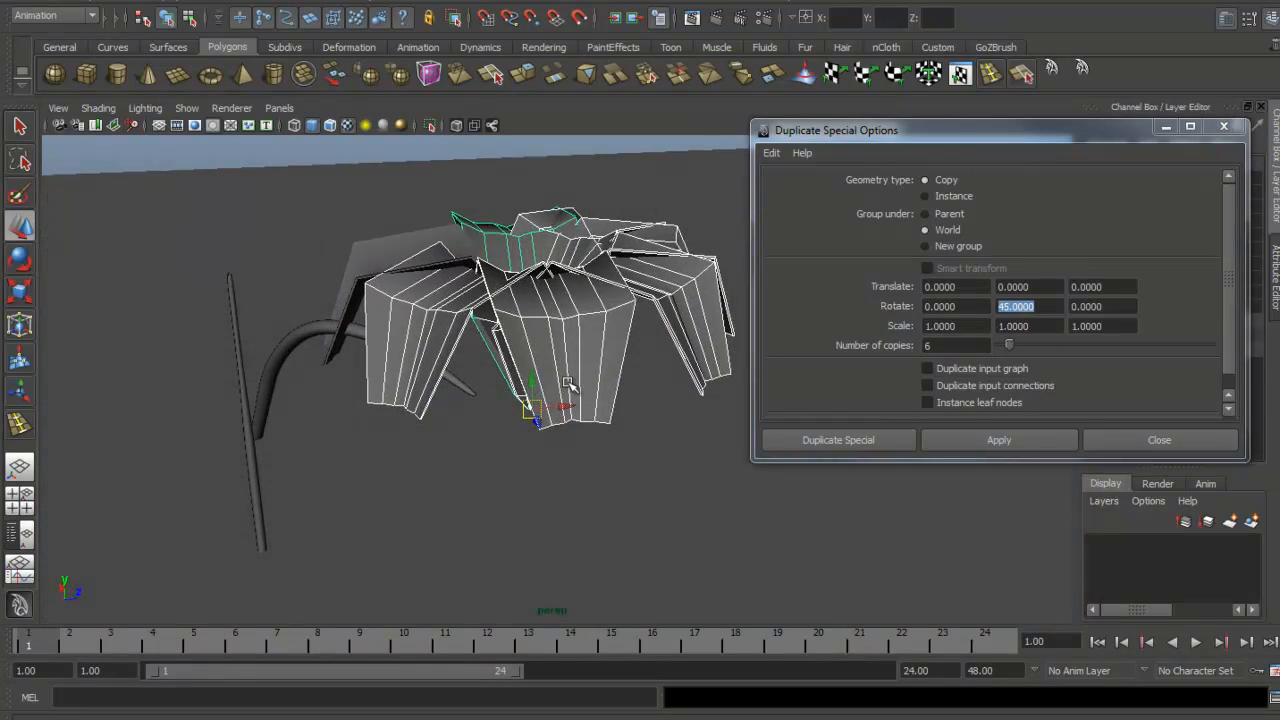
key("ctrl+z")
key("ctrl+z")
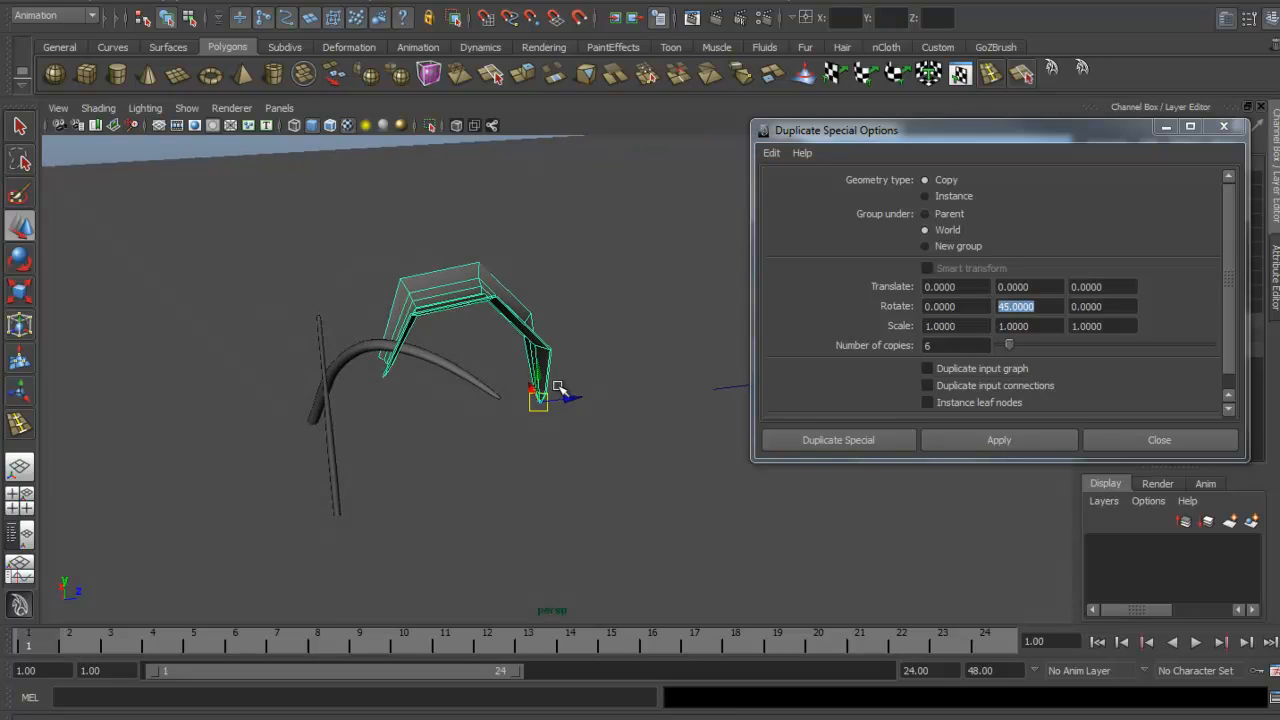
Show the petal smoothed again and duplicate it around its tip as 6 copies with a Y rotation of 90
left_click_drag(570, 388, 657, 341, "alt")
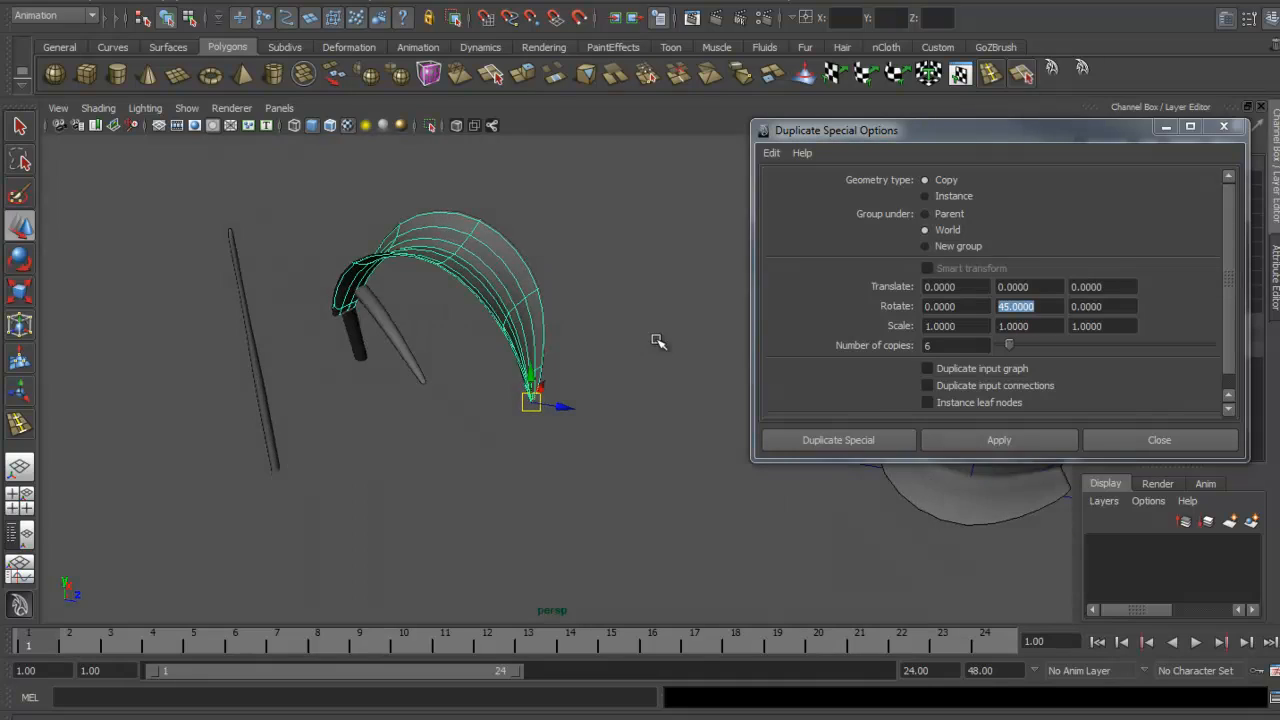
left_click_drag(520, 374, 550, 327, "alt")
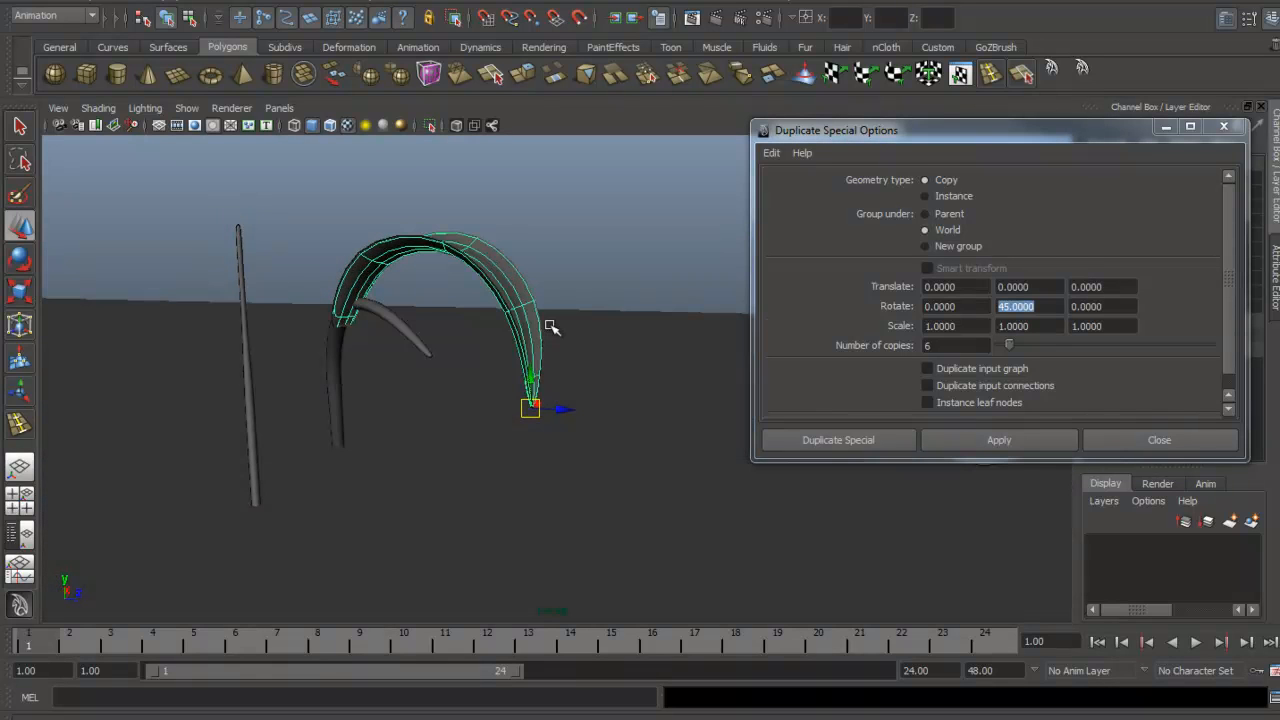
left_click_drag(1039, 306, 927, 307)
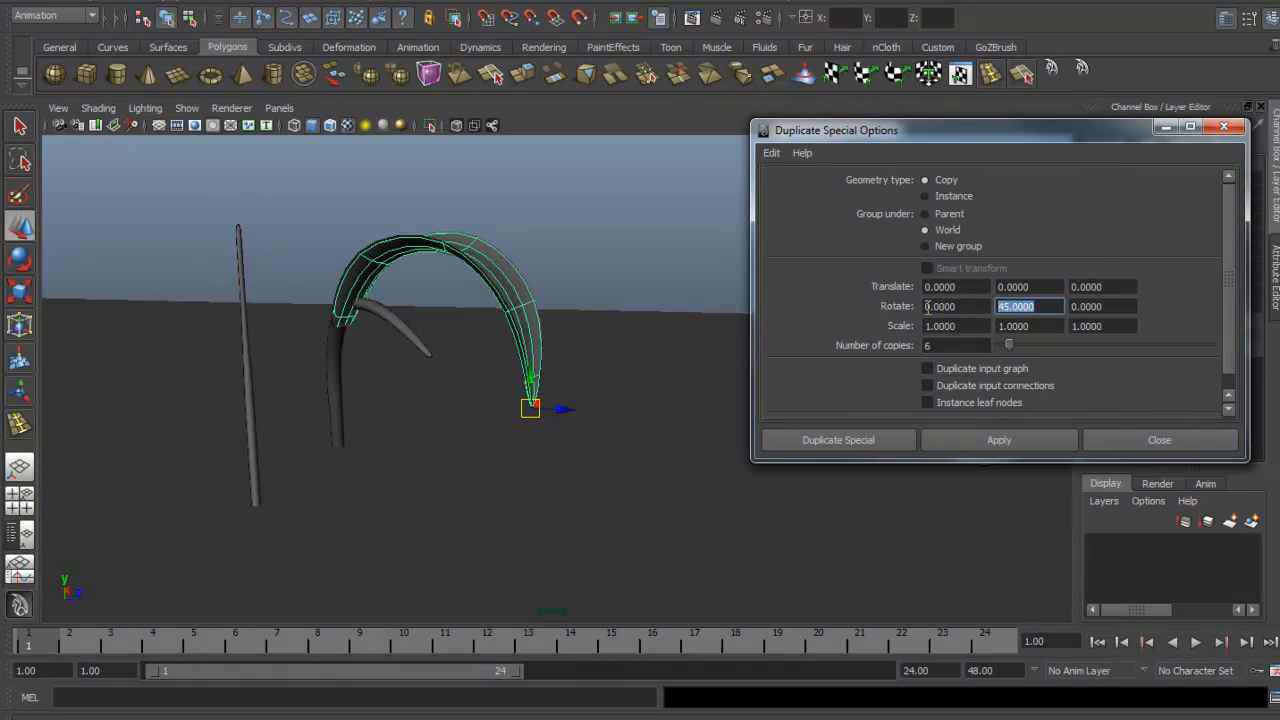
left_click(975, 445)
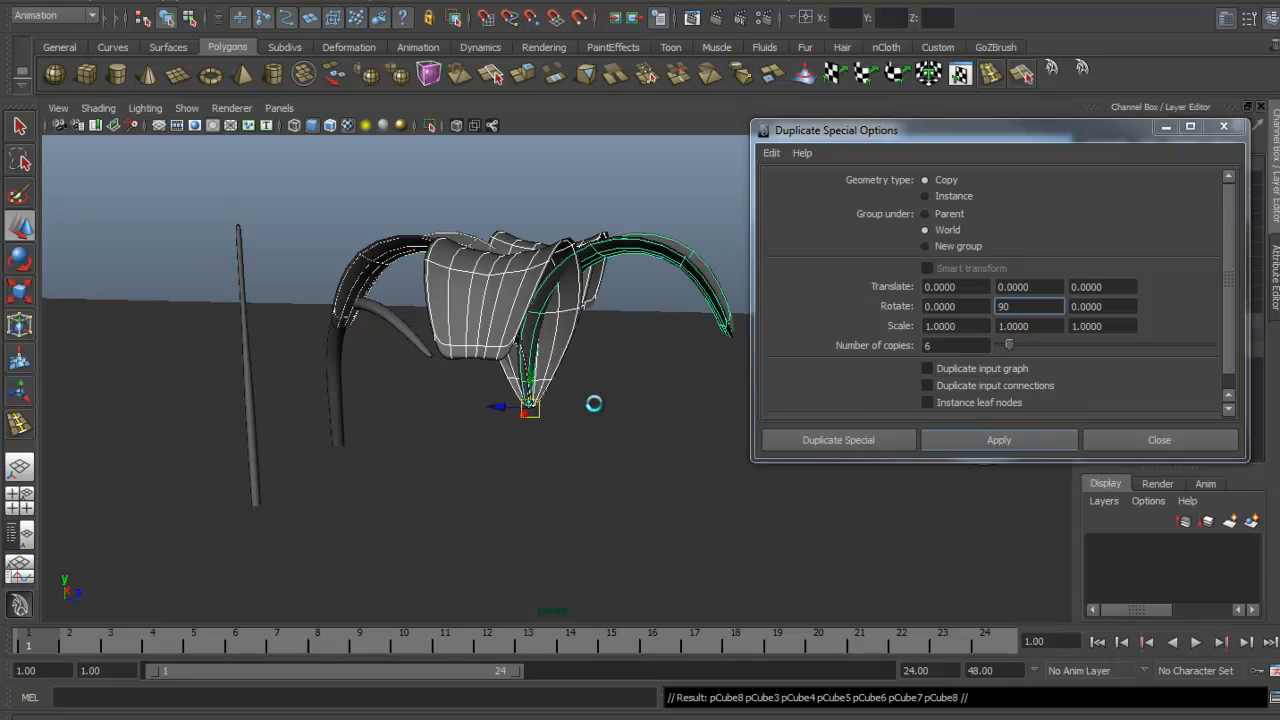
left_click_drag(594, 402, 750, 461, "alt")
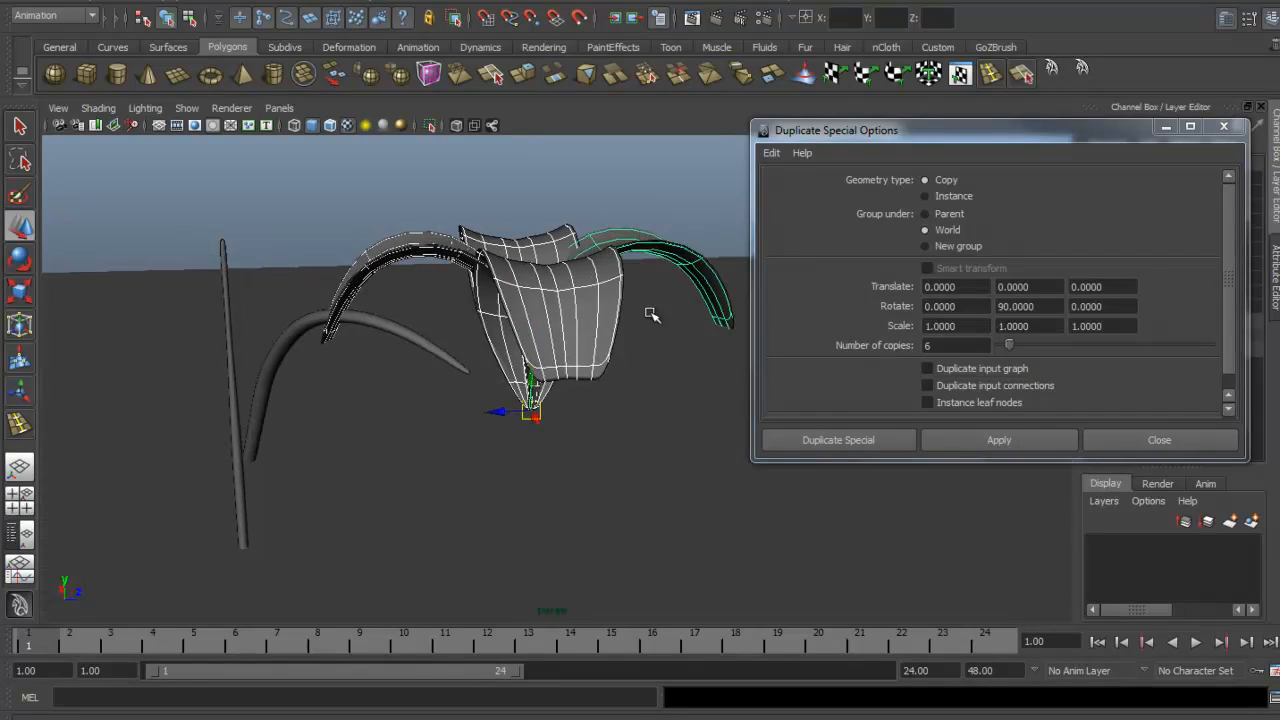
Check the petal copies around the stem and undo the last radial duplication
left_click(646, 223)
left_click_drag(646, 223, 590, 157, "alt")
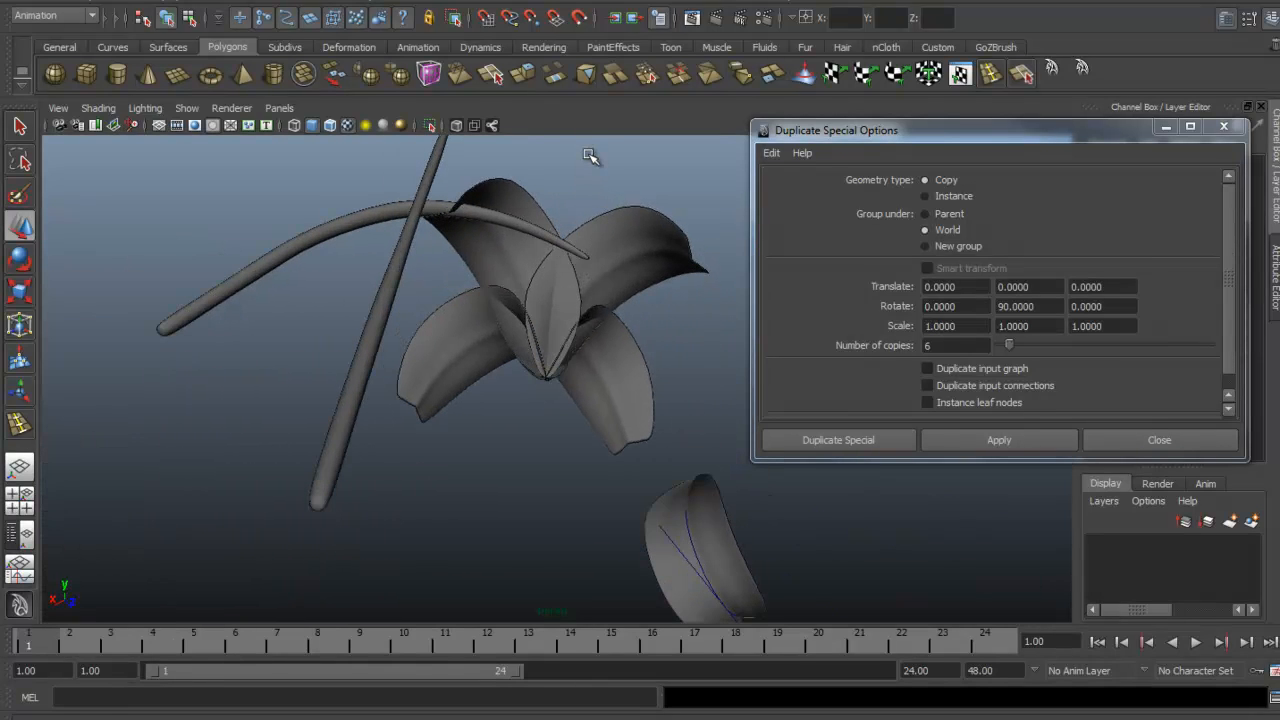
left_click_drag(634, 235, 540, 240, "alt")
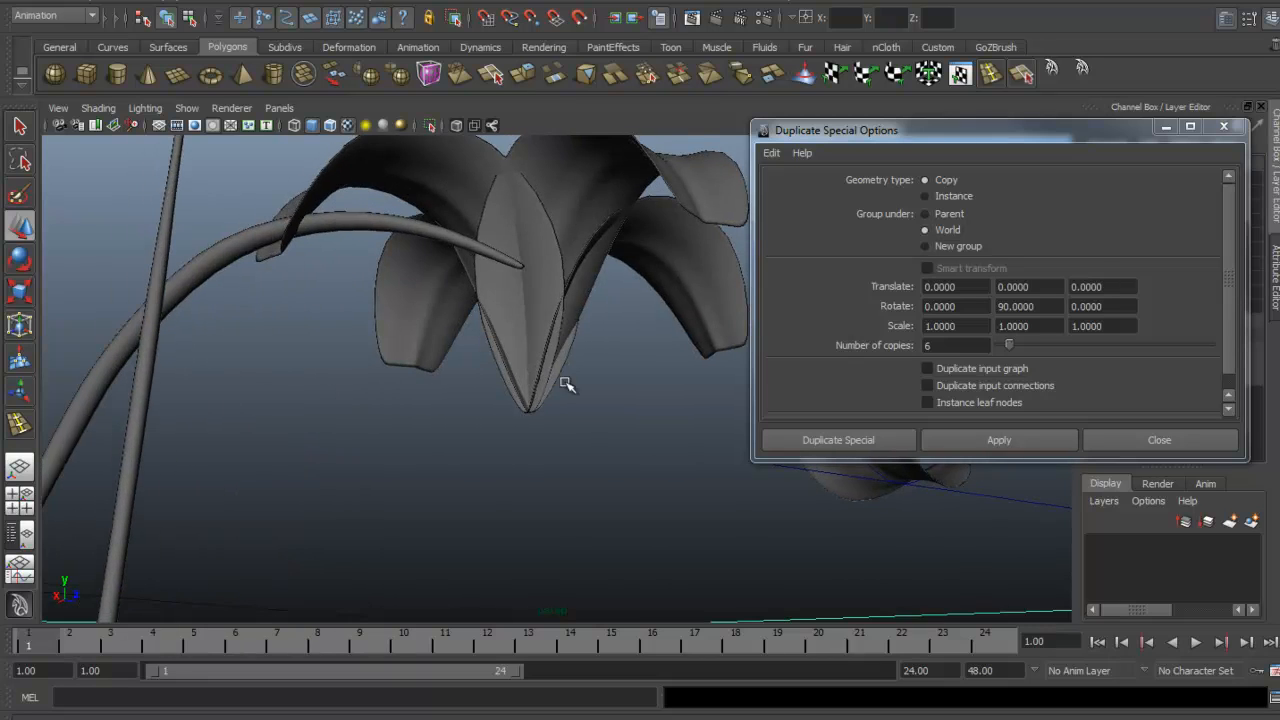
left_click_drag(563, 386, 514, 551, "alt")
left_click(463, 371)
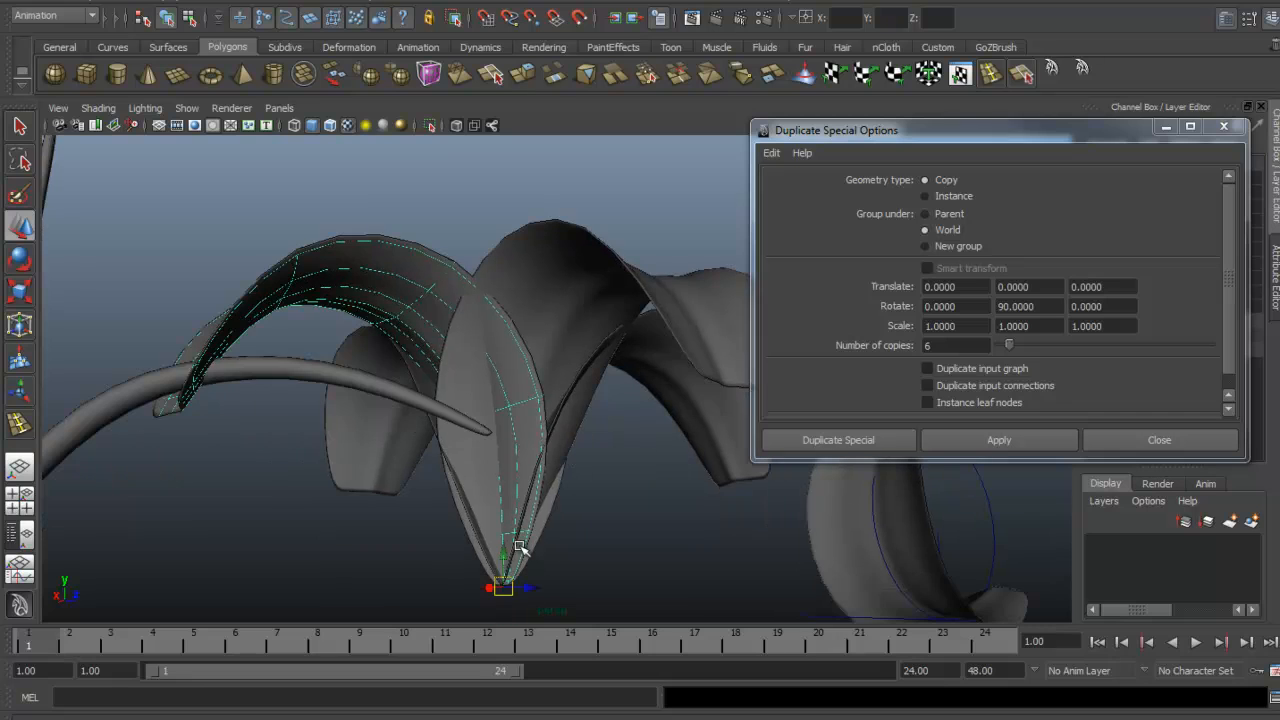
key("ctrl+z")
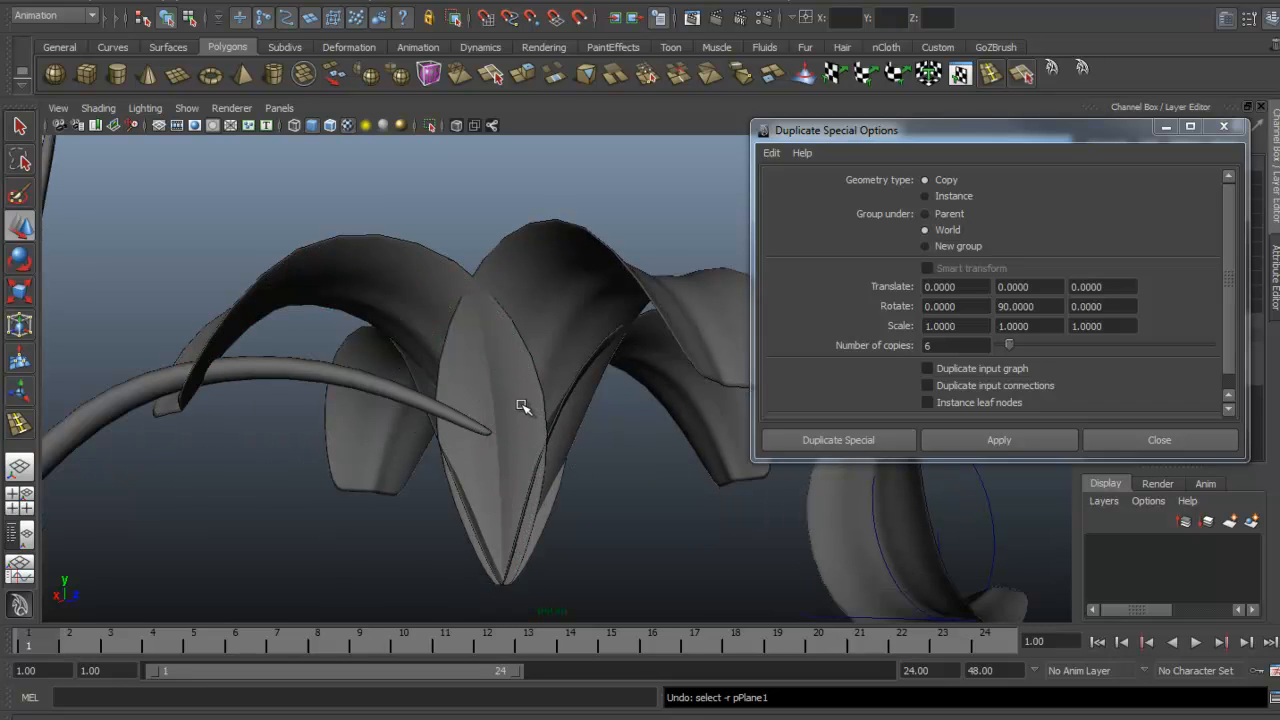
key("ctrl+z")
key("ctrl+z")
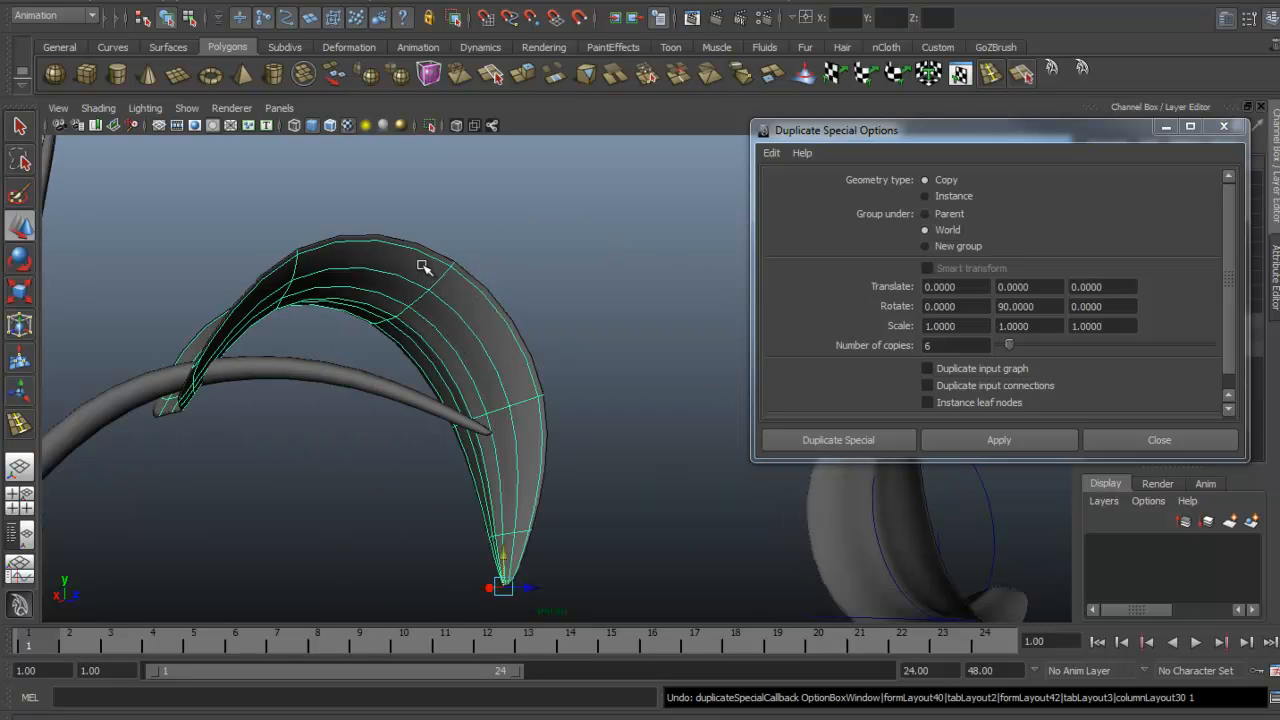
Select the lower vertex rows at the petal's narrow tip and scale them to reshape that end
left_click_drag(547, 486, 539, 374, "alt")
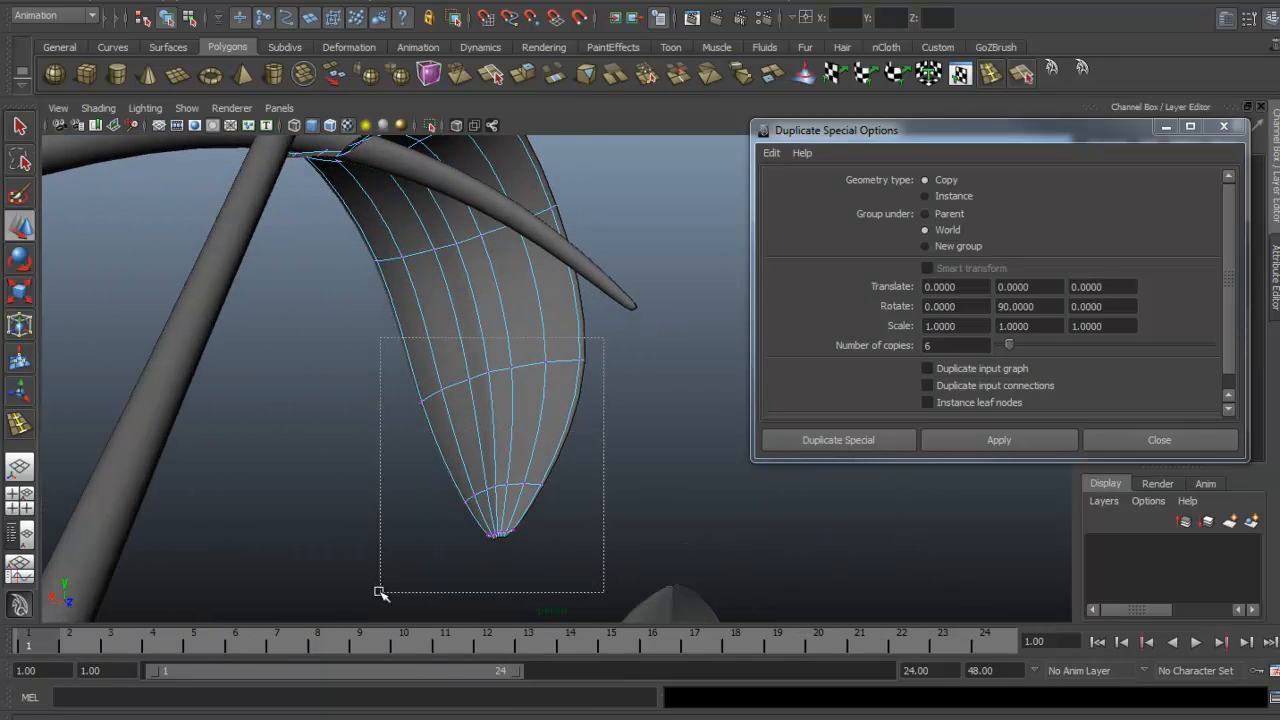
left_click_drag(503, 389, 490, 470, "alt")
left_click_drag(549, 357, 370, 479, "alt")
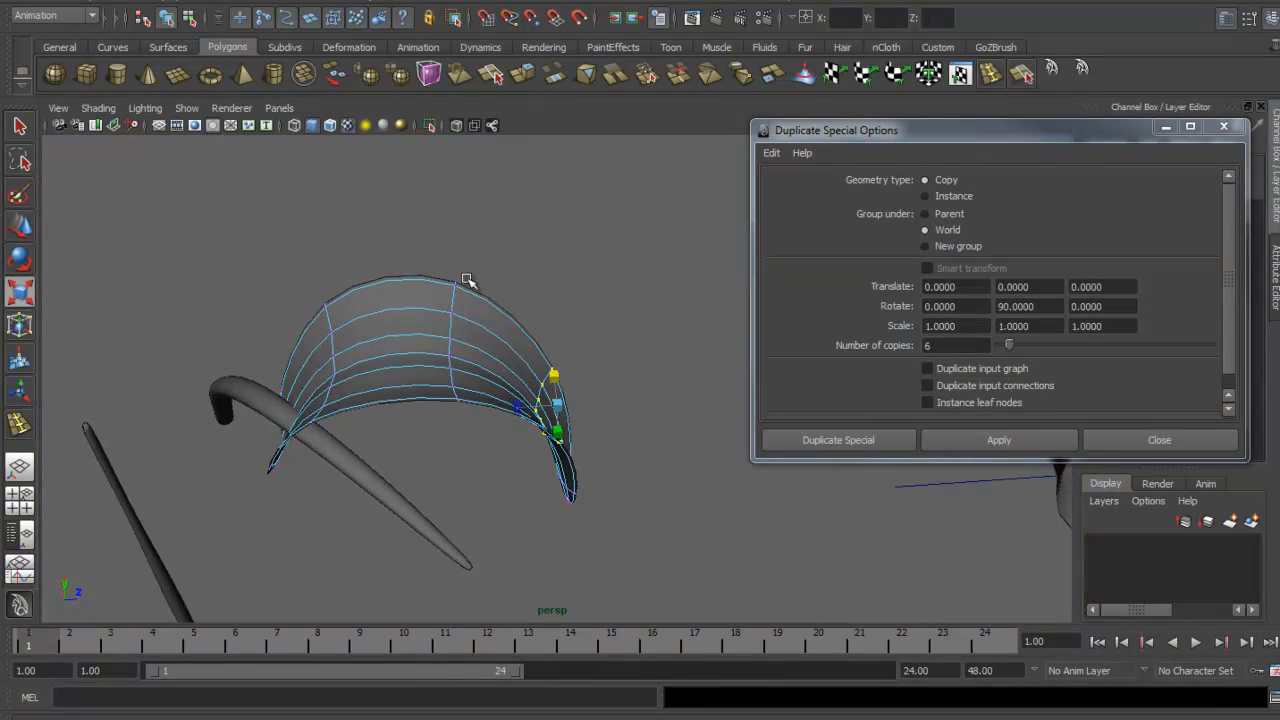
left_click_drag(496, 404, 612, 376, "alt")
left_click_drag(532, 511, 697, 364, "alt")
left_click_drag(591, 438, 471, 422, "alt")
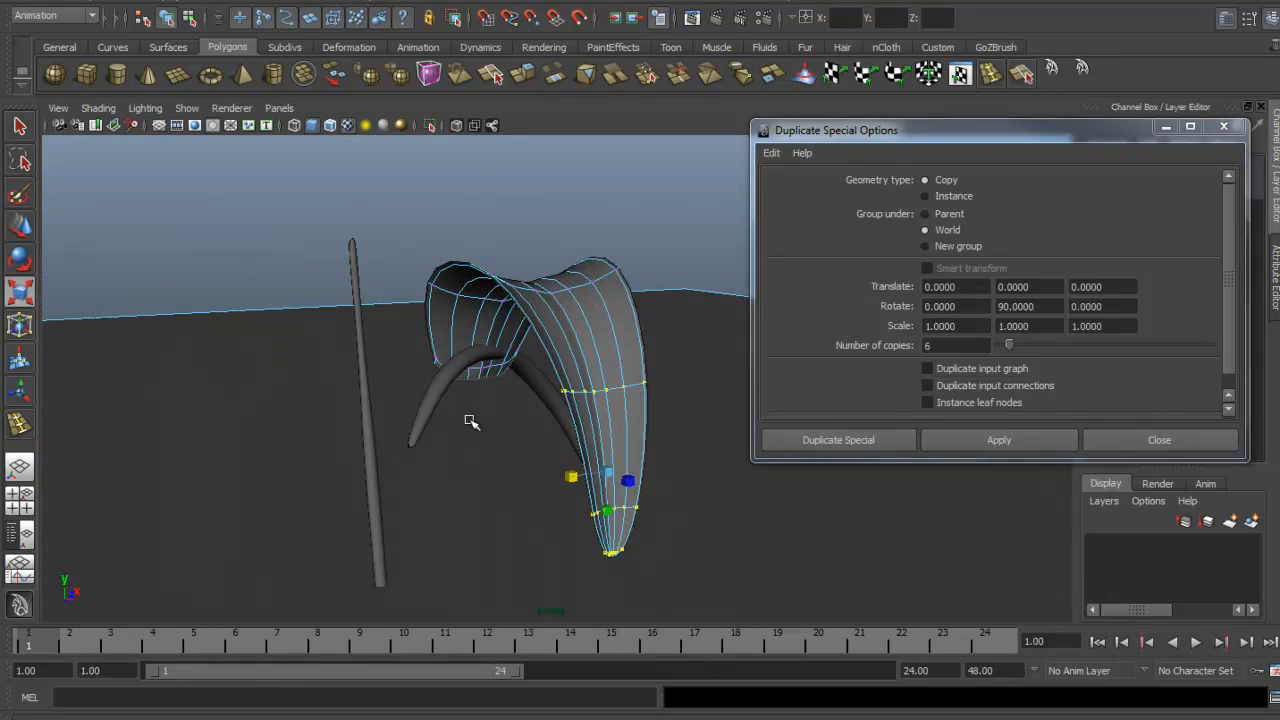
left_click_drag(613, 535, 443, 353, "alt")
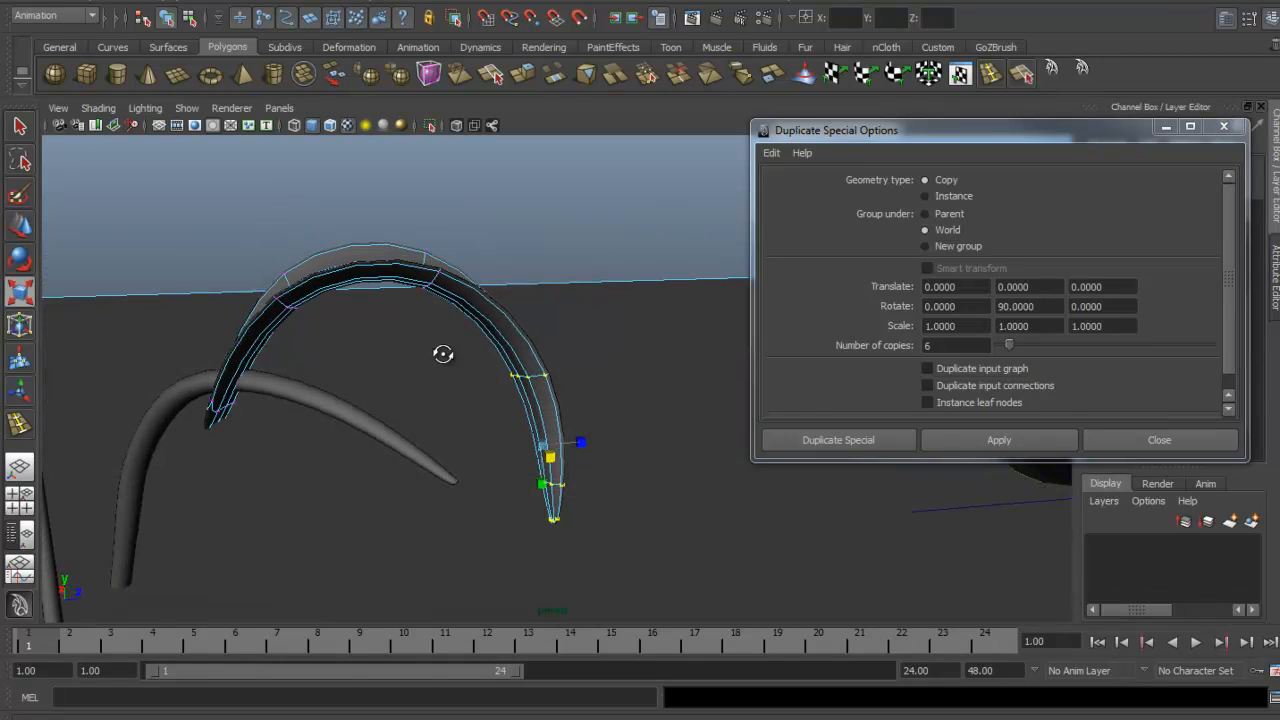
left_click_drag(520, 372, 568, 324, "alt")
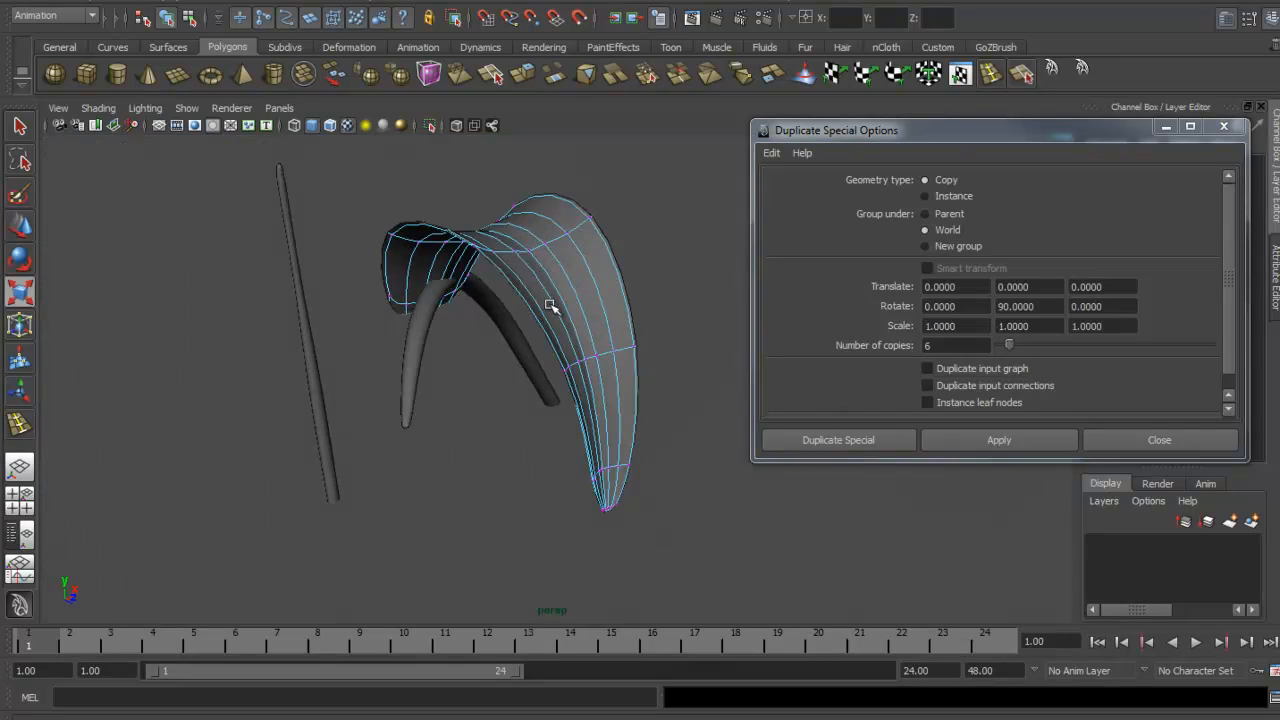
Show the petal unsmoothed, snap its pivot to the middle of its wide end, and show it smoothed again
right_click_drag(557, 306, 630, 284)
left_click_drag(630, 284, 660, 292, "alt")
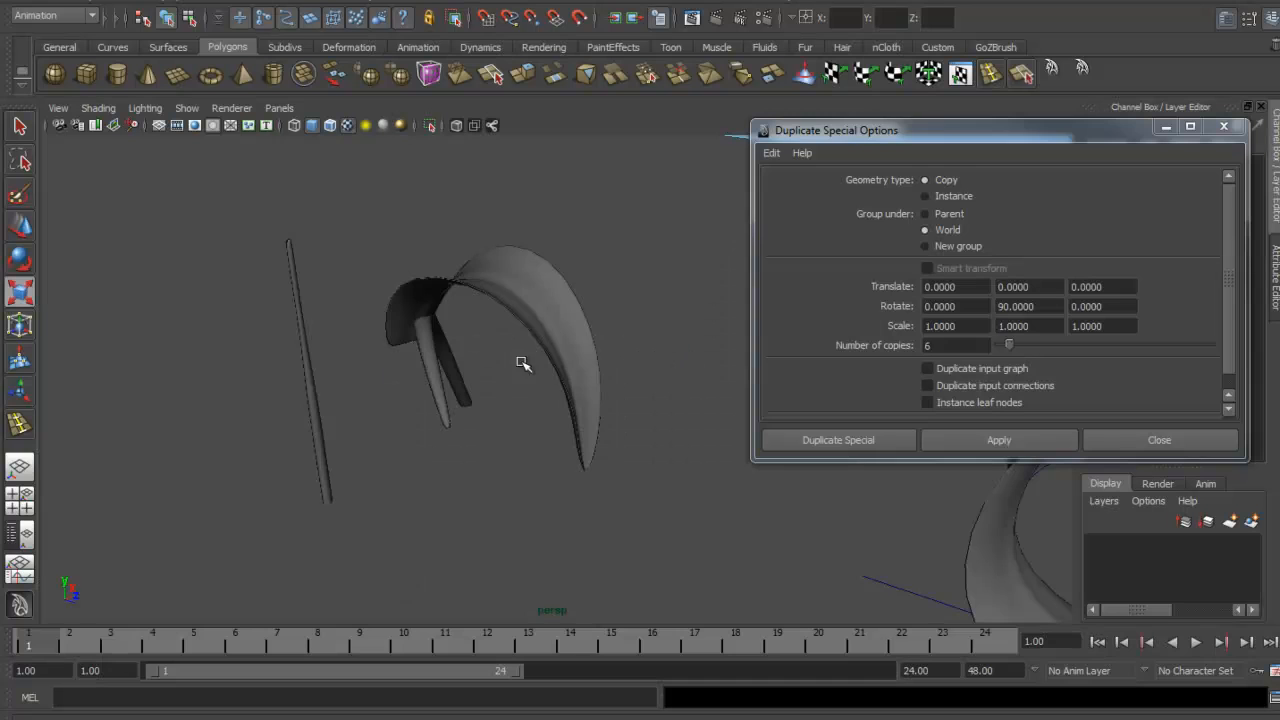
left_click_drag(523, 363, 584, 213, "alt")
left_click(486, 328)
key("1")
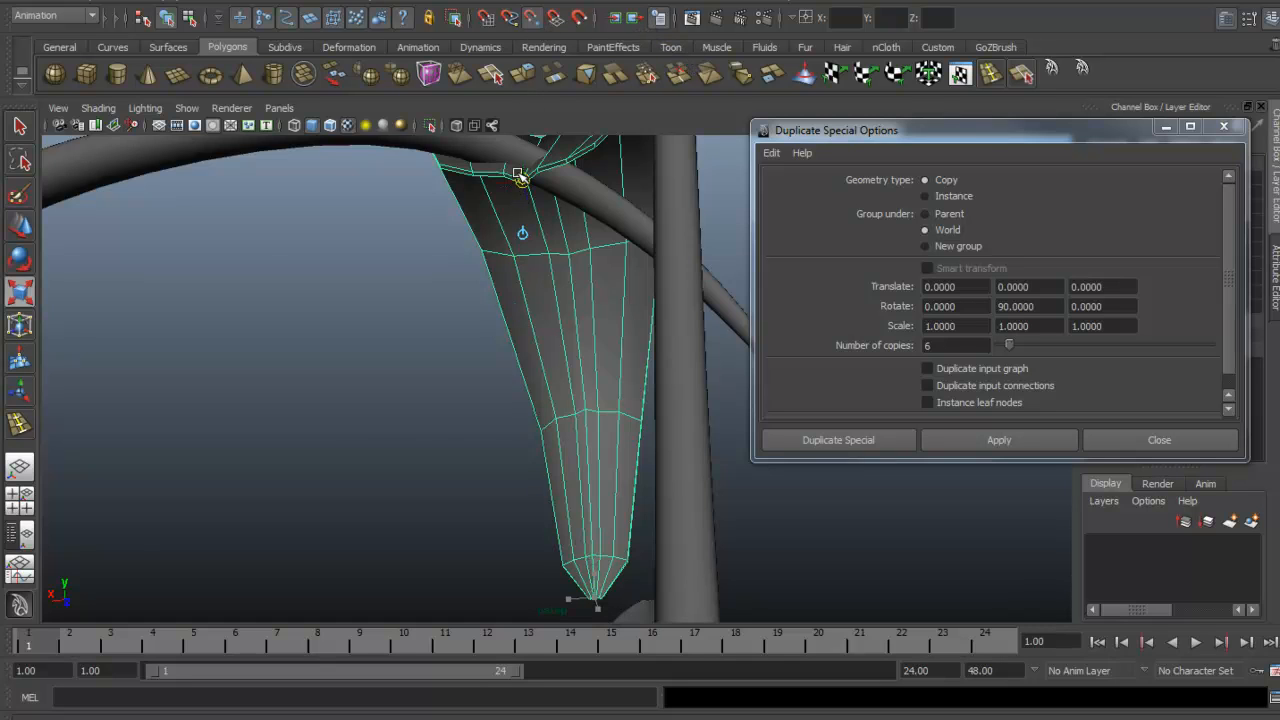
left_click_drag(600, 252, 469, 343, "alt")
key("alt+b")
key("alt+b")
right_click_drag(541, 305, 434, 320, "alt")
right_click_drag(590, 274, 483, 290, "alt")
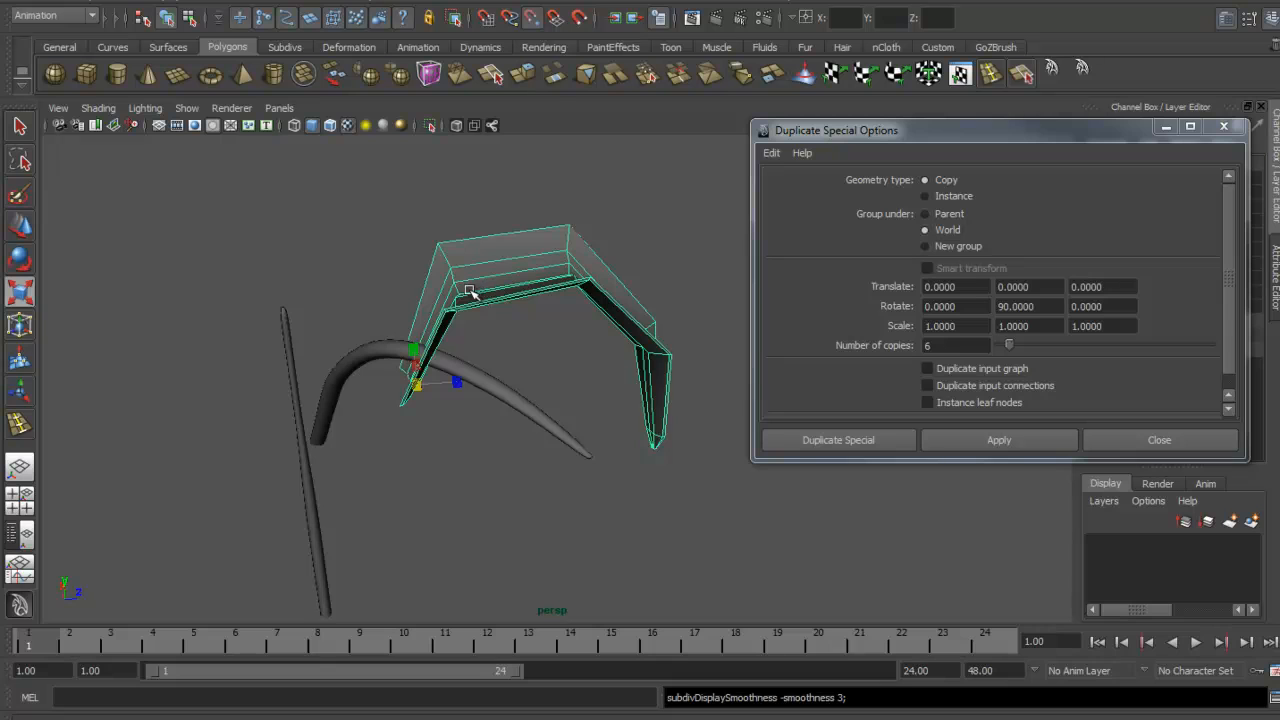
Try duplicating the petal around its wide-end pivot as 6 copies with a Y rotation of 90, and undo it
left_click_drag(469, 291, 640, 275, "alt")
left_click(999, 440)
right_click_drag(569, 409, 553, 447, "alt")
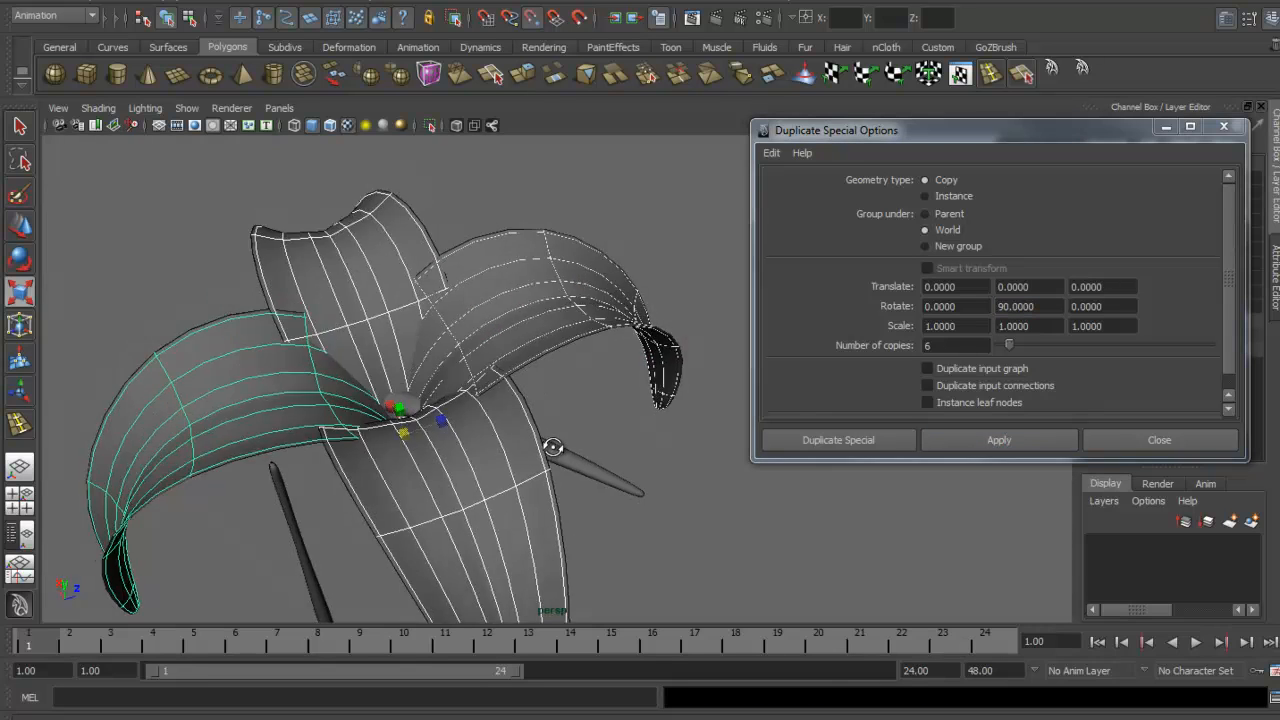
key("alt+b")
left_click_drag(553, 447, 618, 320, "alt")
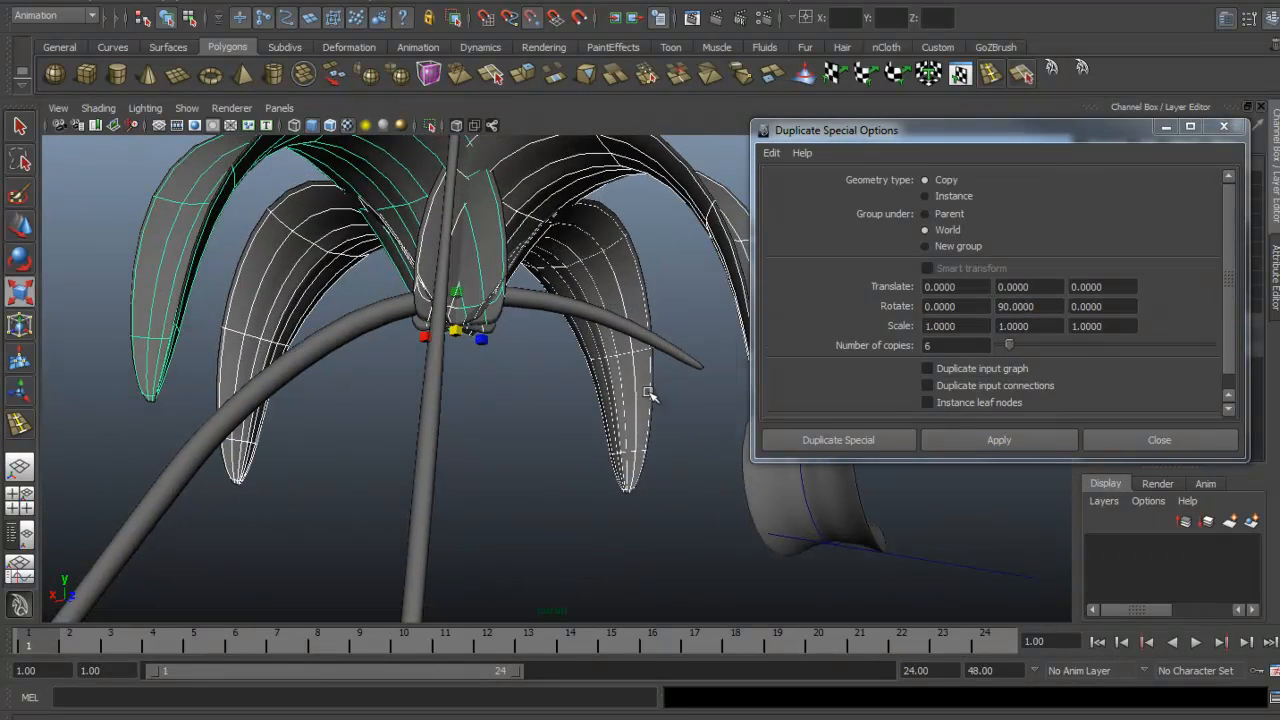
left_click_drag(473, 307, 482, 287, "alt")
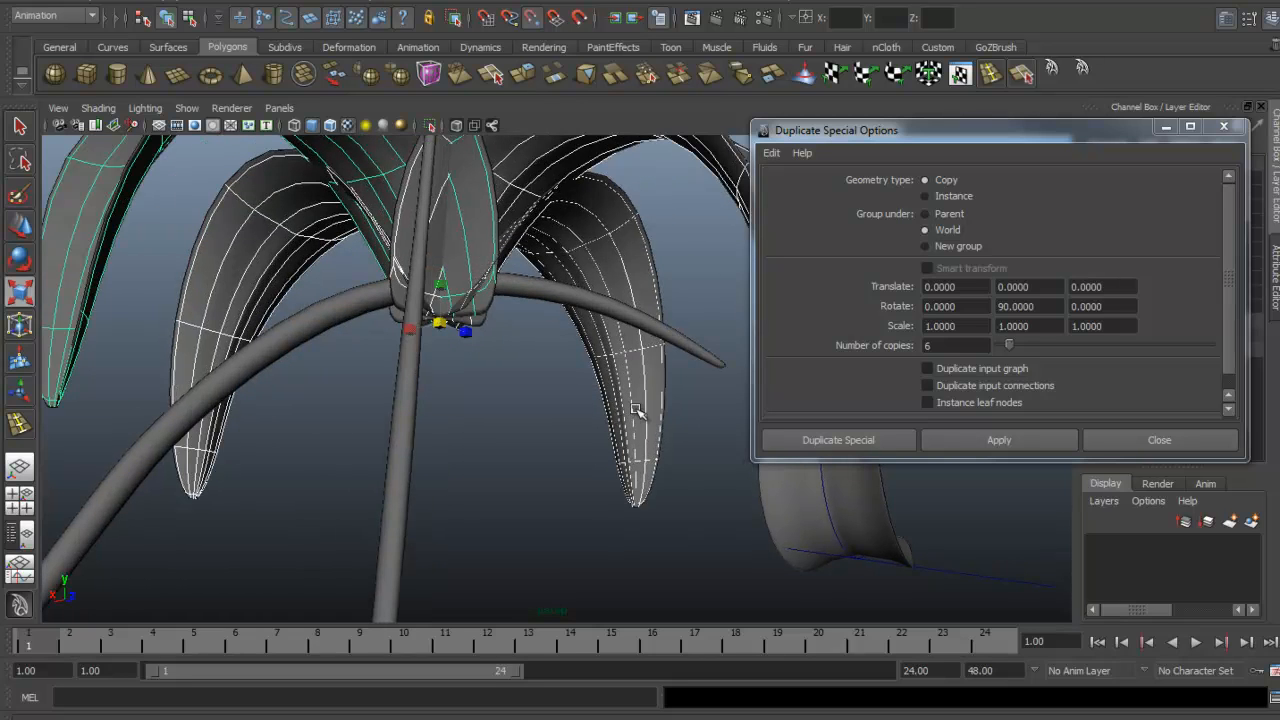
left_click_drag(622, 343, 582, 316, "alt")
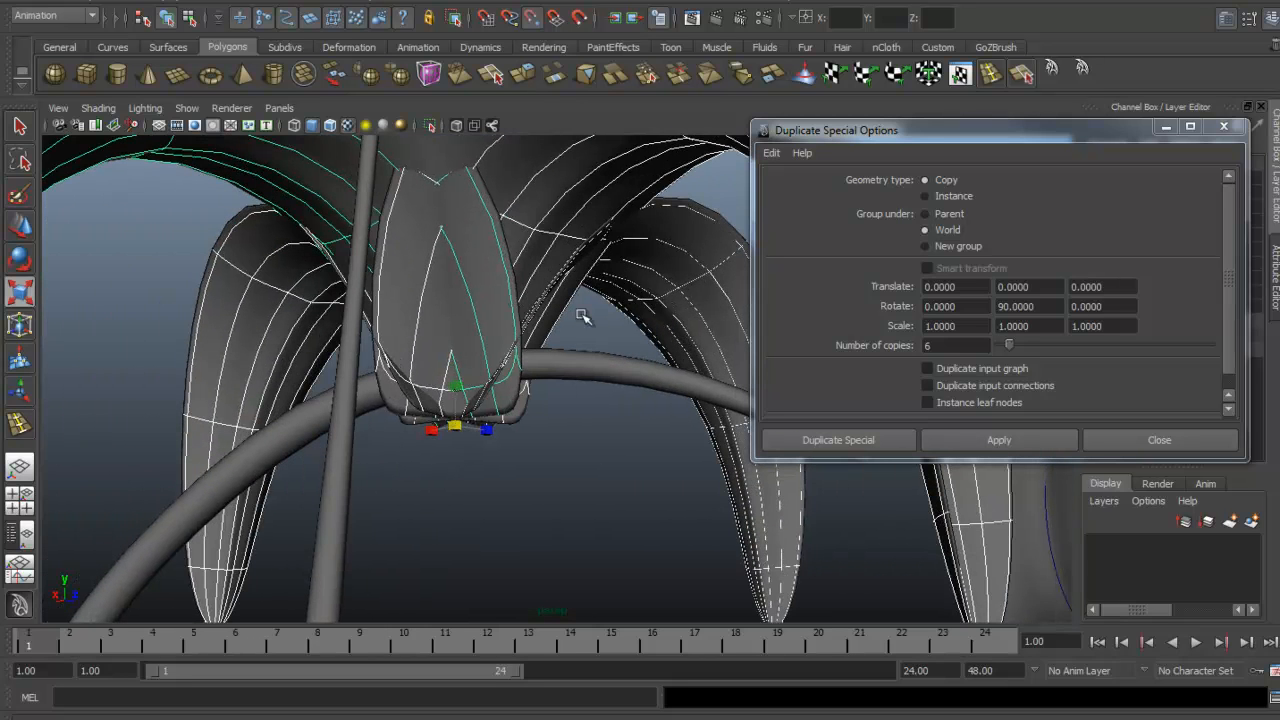
left_click(647, 283)
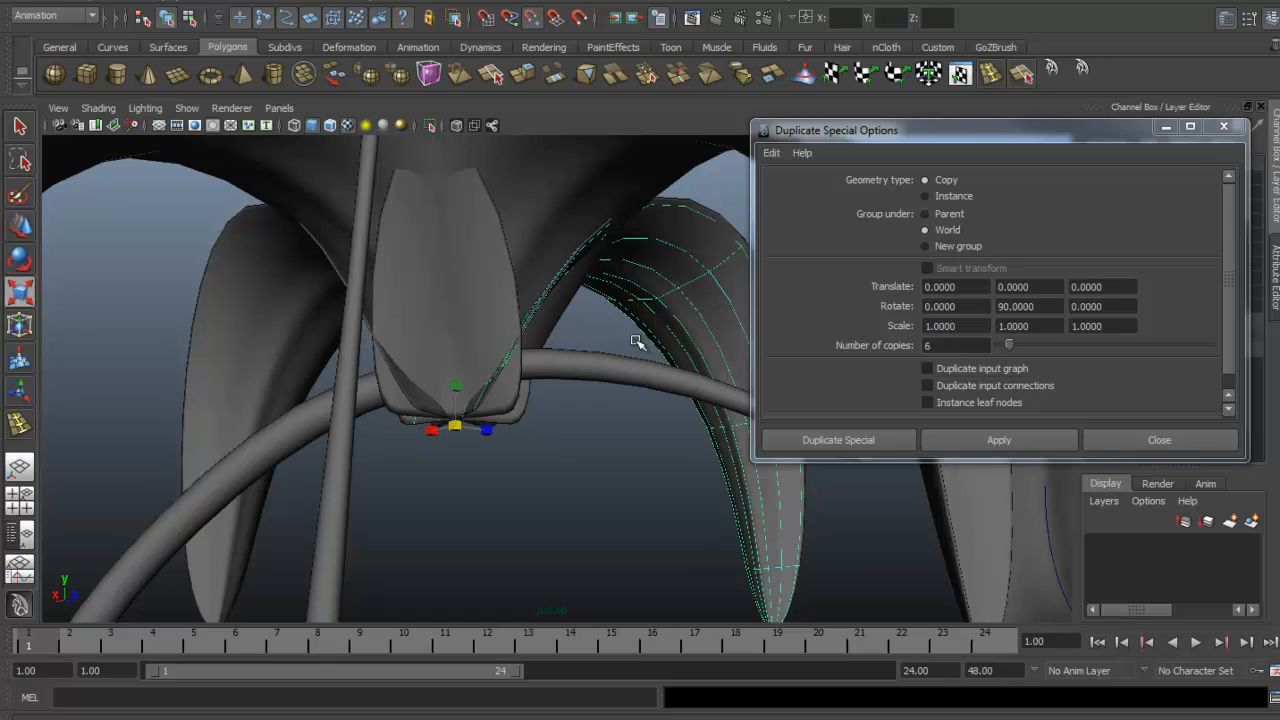
key("ctrl+z")
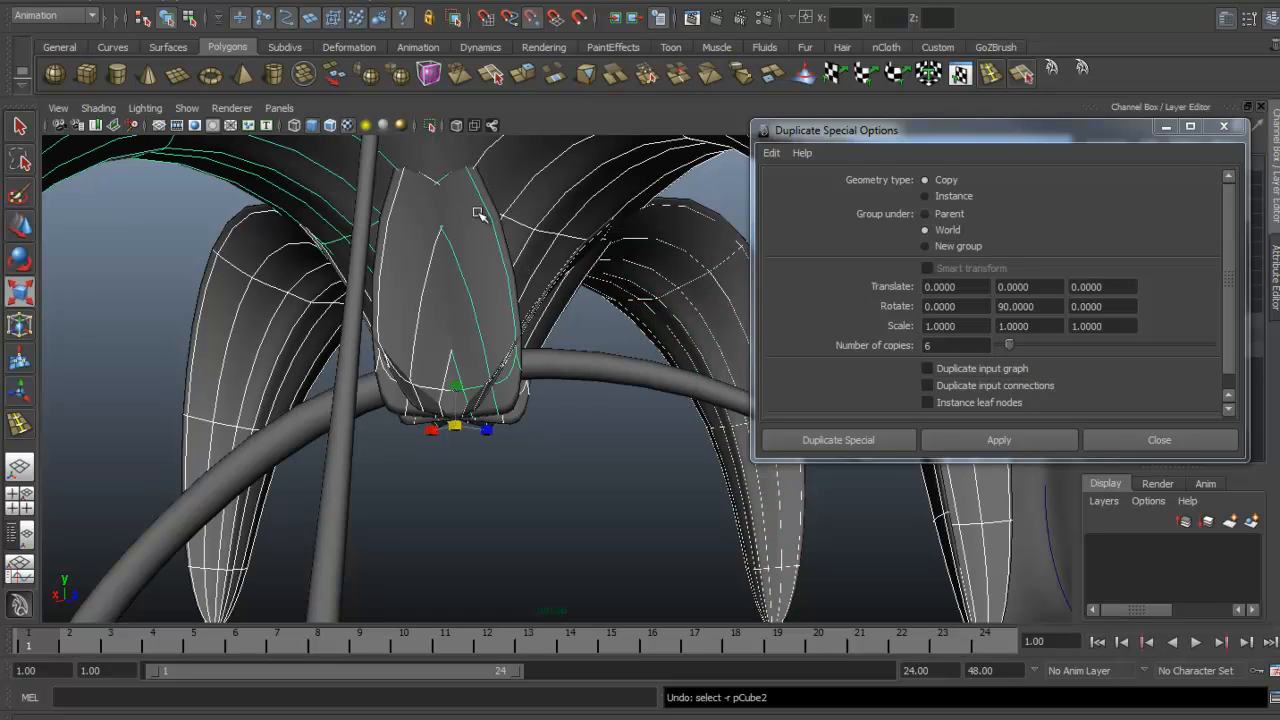
key("1")
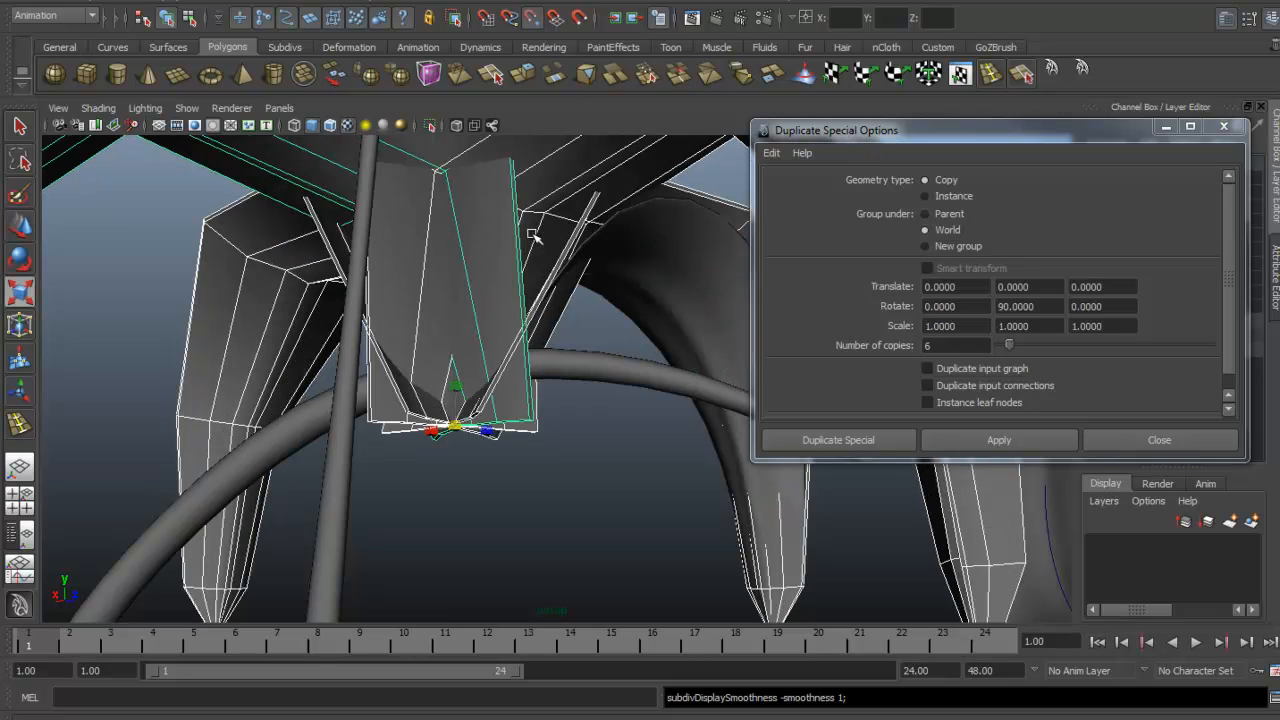
key("3")
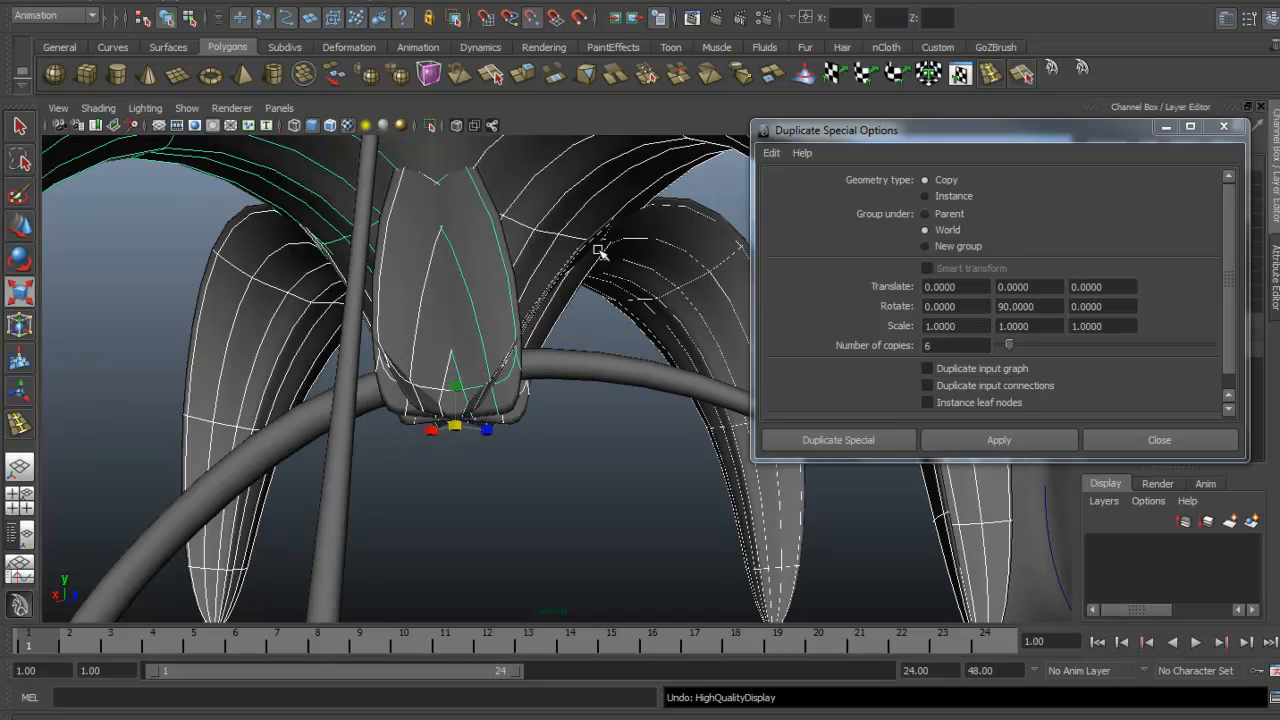
key("ctrl+z")
key("ctrl+z")
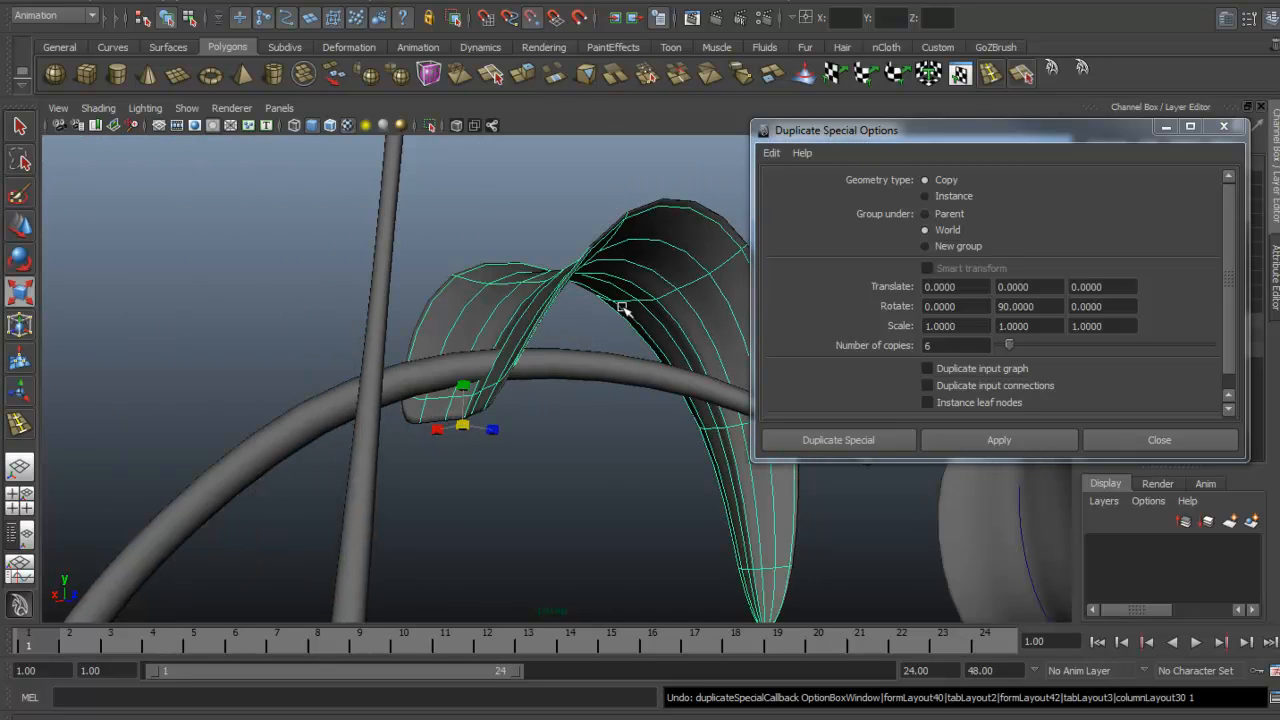
Select a vertex row across the petal's broad section and scale it to widen the petal
left_click_drag(612, 302, 545, 250, "alt")
left_click_drag(545, 248, 387, 362)
left_click_drag(612, 344, 517, 234, "alt")
left_click_drag(447, 342, 518, 460, "alt")
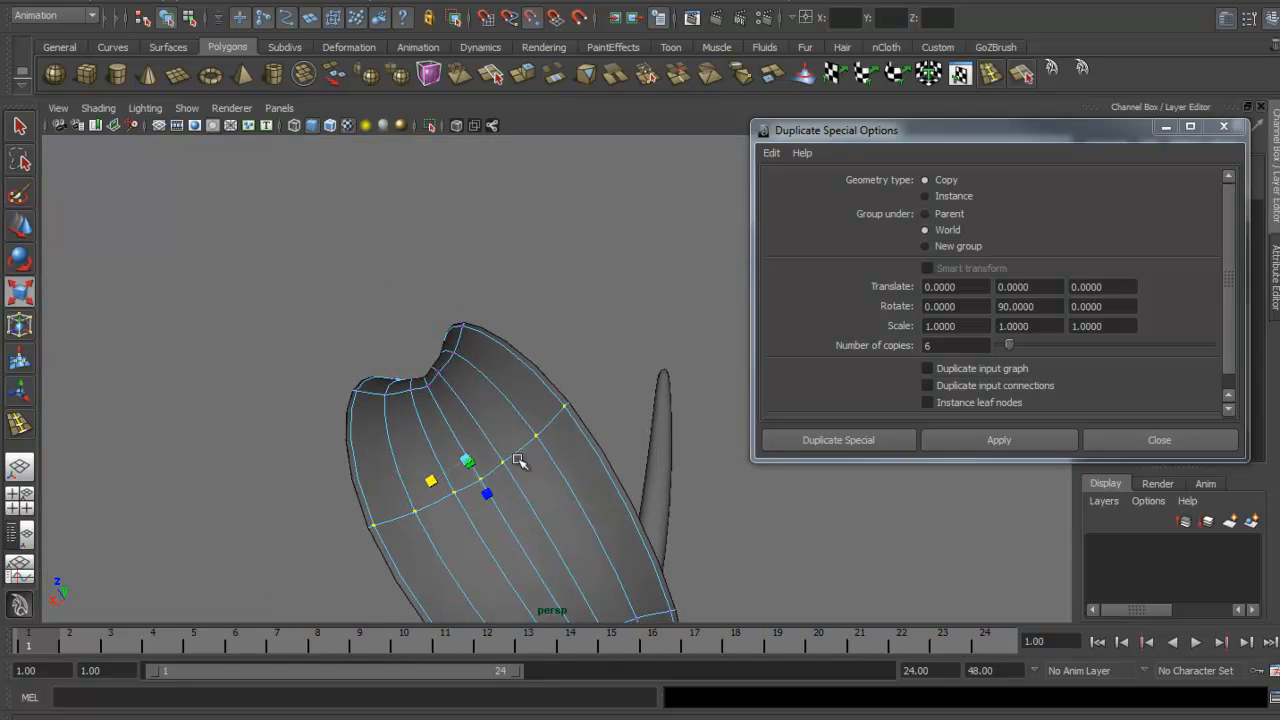
left_click_drag(445, 481, 397, 263, "alt")
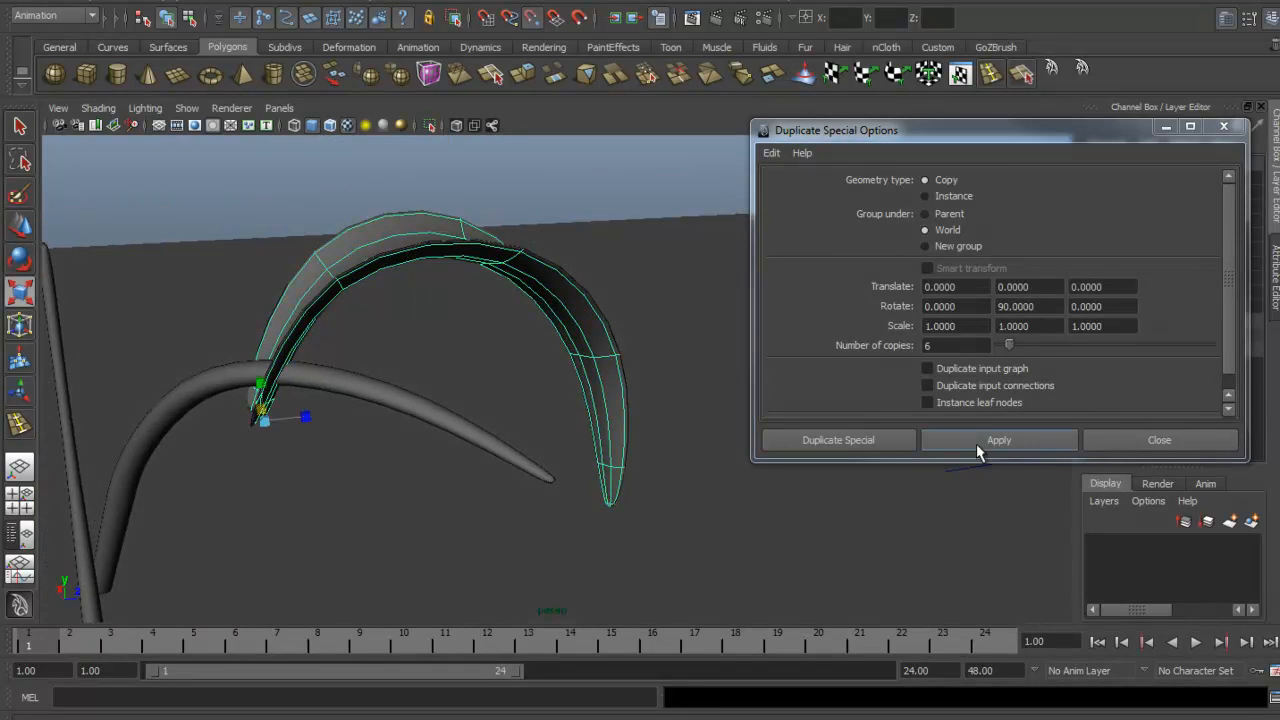
Duplicate the widened petal around its pivot as 6 copies with a Y rotation of 90 and inspect the flower's base
left_click(979, 448)
left_click_drag(661, 333, 440, 278, "alt")
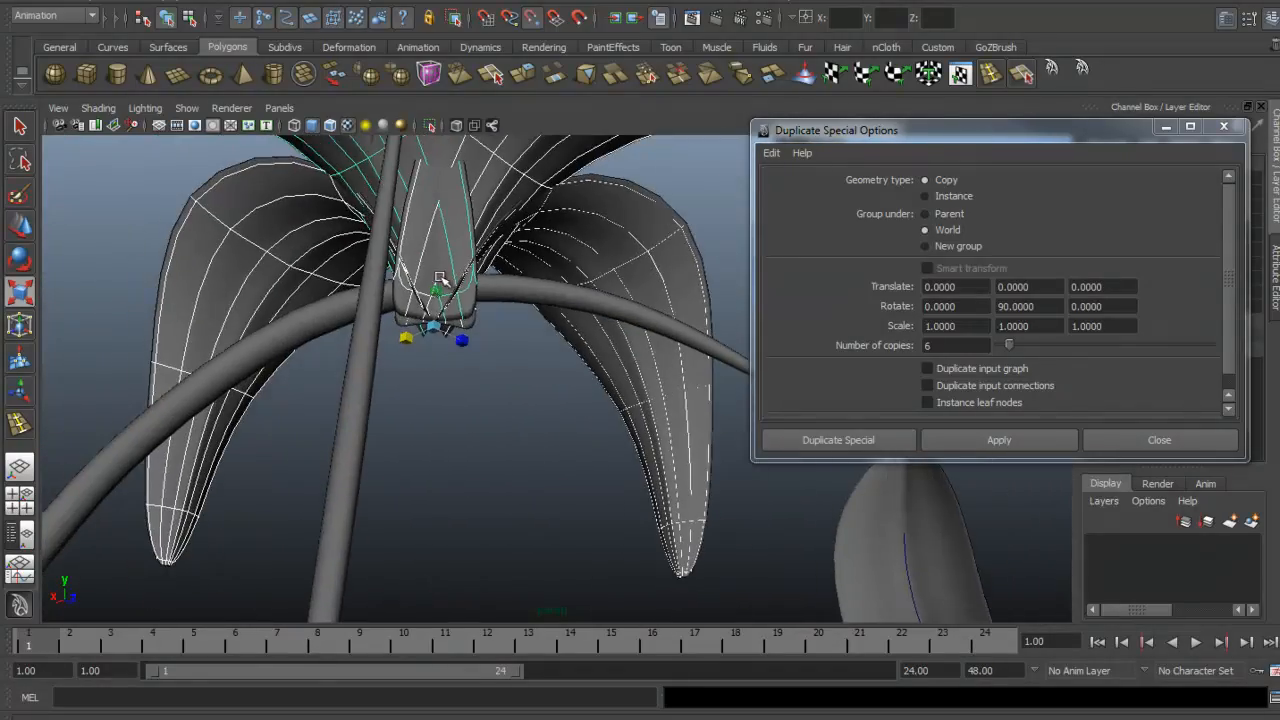
left_click_drag(518, 341, 520, 290, "alt")
left_click_drag(610, 330, 406, 378, "alt")
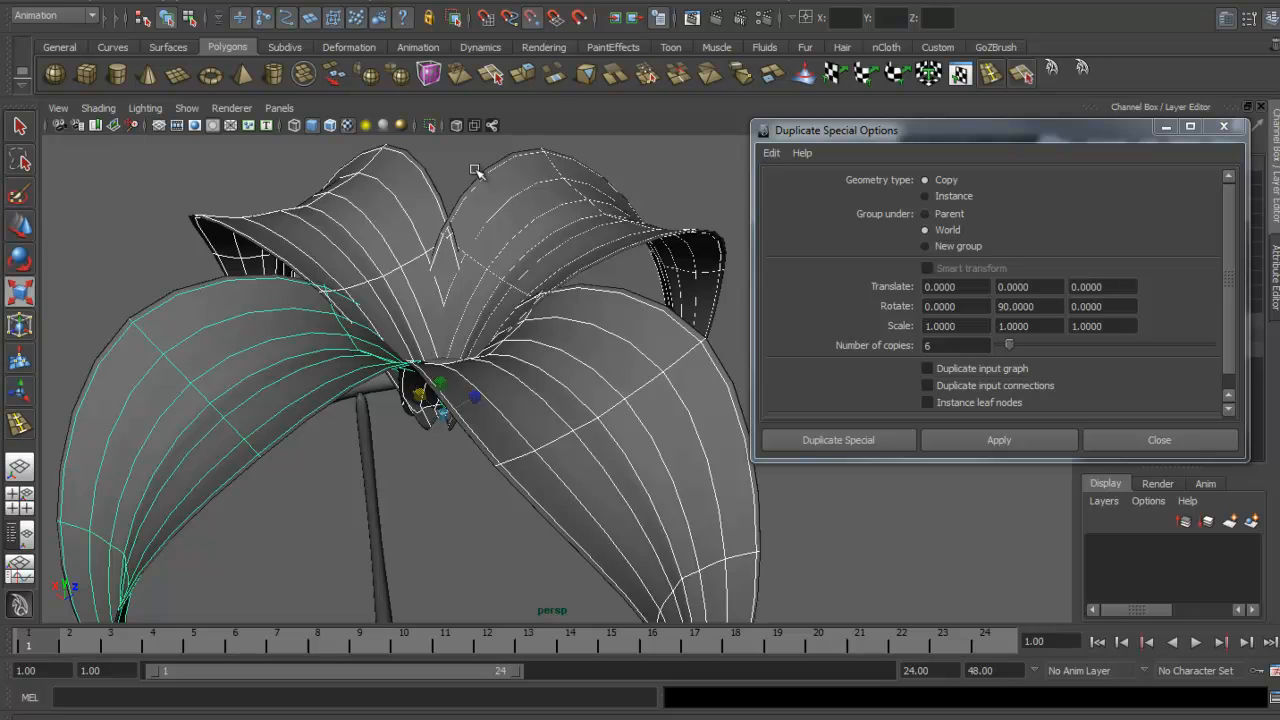
left_click_drag(476, 170, 540, 266, "alt")
key("alt+b")
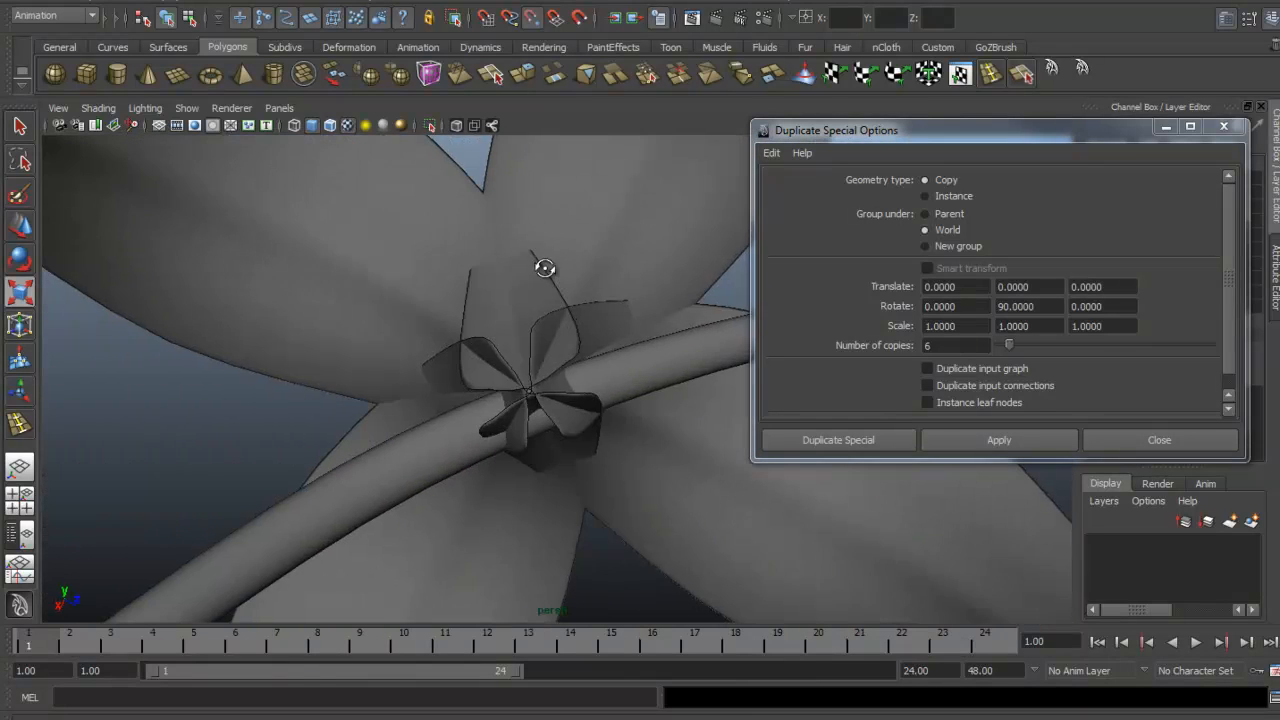
left_click_drag(626, 240, 457, 372, "alt")
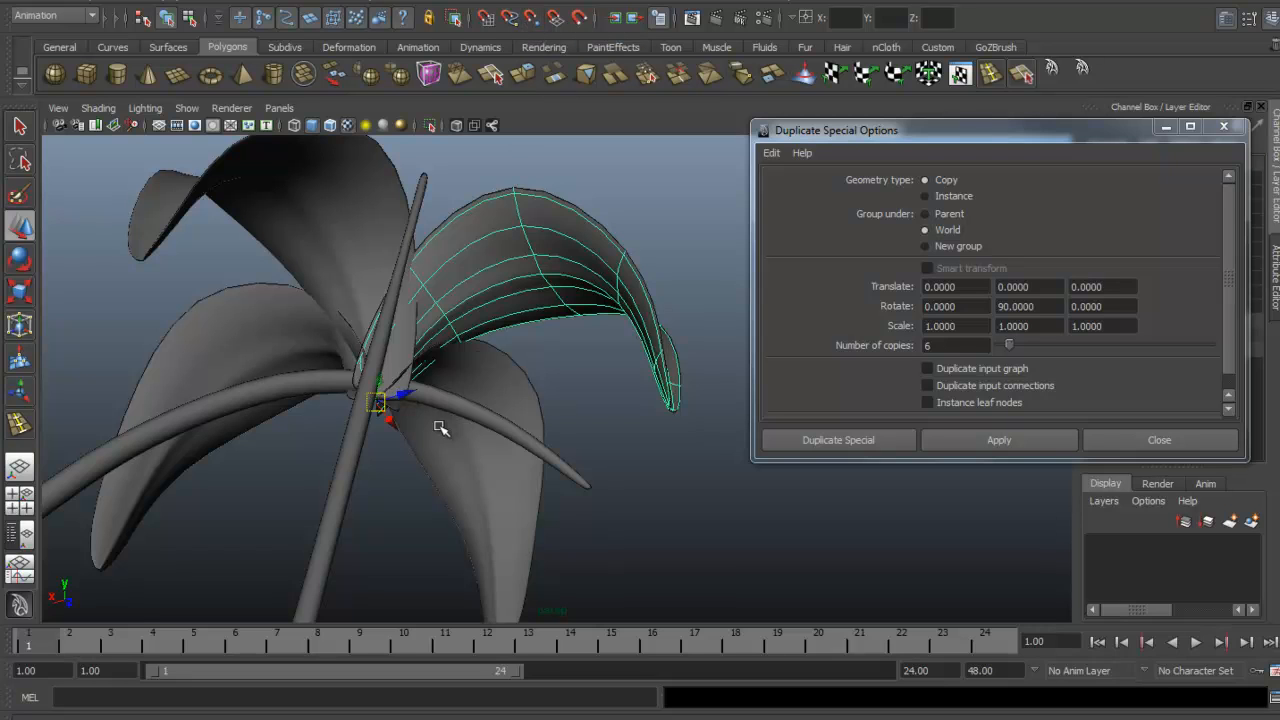
Move one petal away from the other copies so it stands clear of the flower
left_click_drag(407, 392, 470, 290)
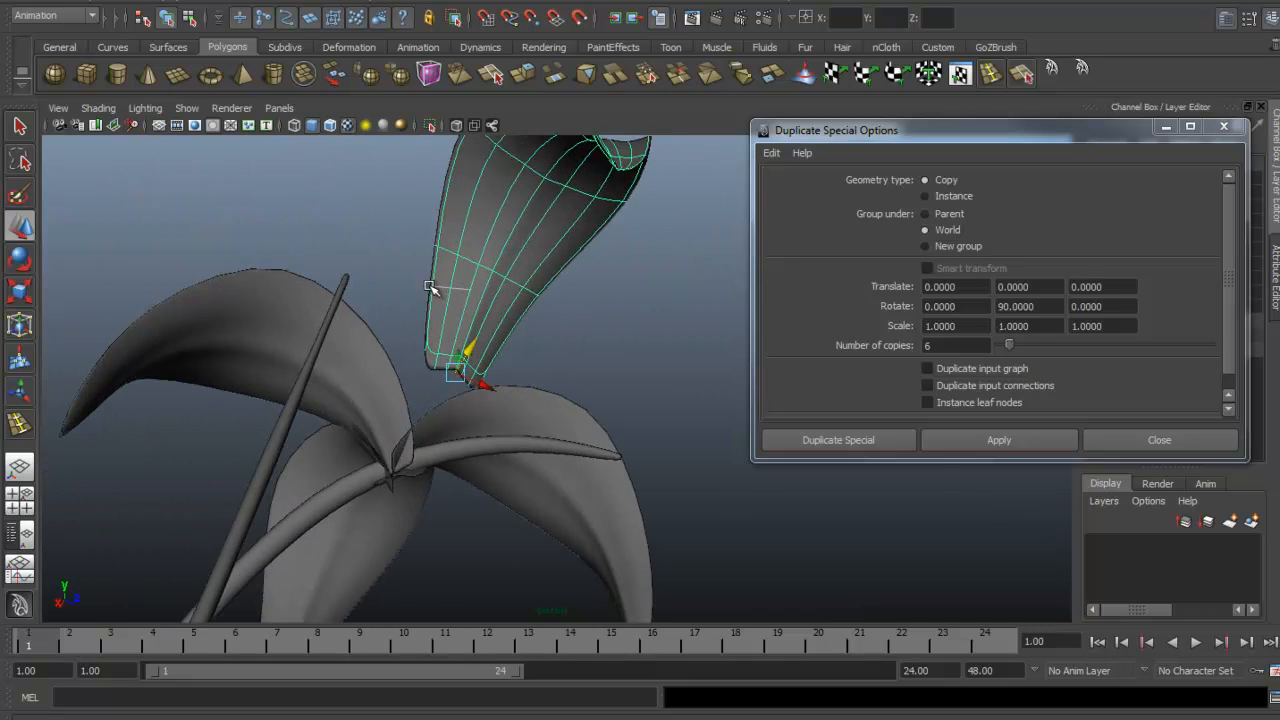
right_click_drag(430, 288, 432, 290)
left_click_drag(432, 290, 440, 330, "alt")
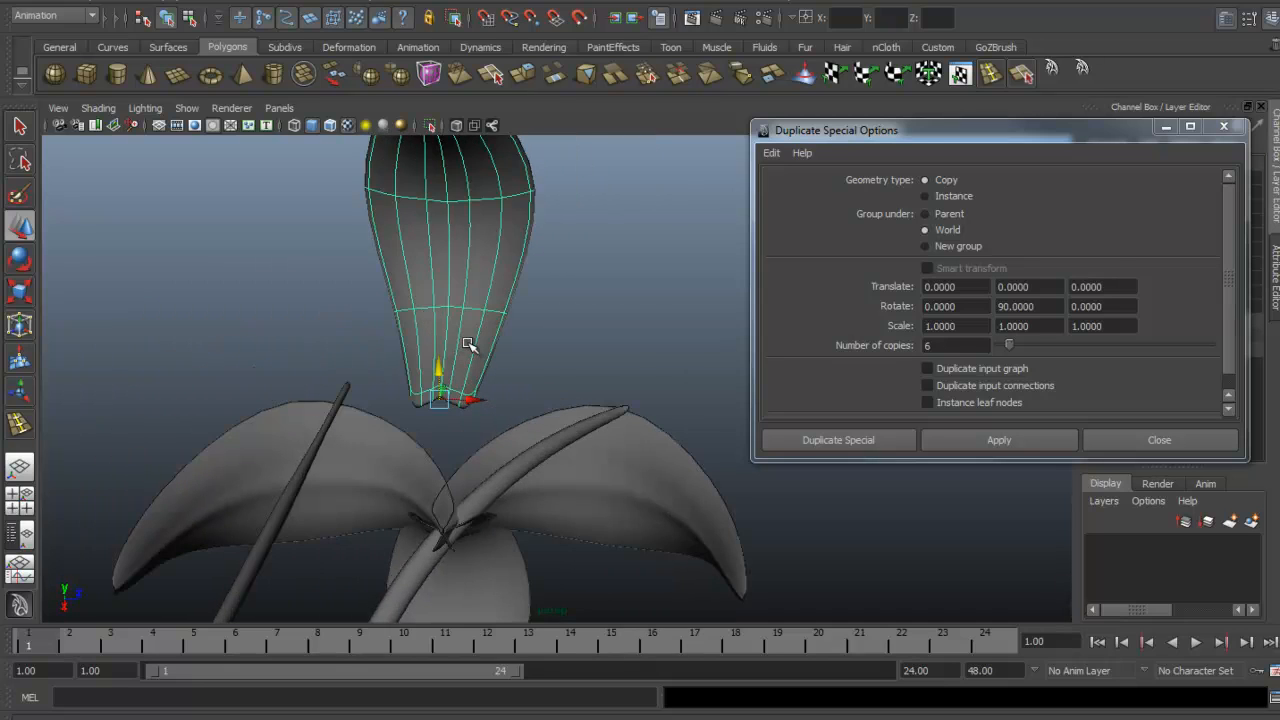
right_click_drag(468, 345, 453, 327)
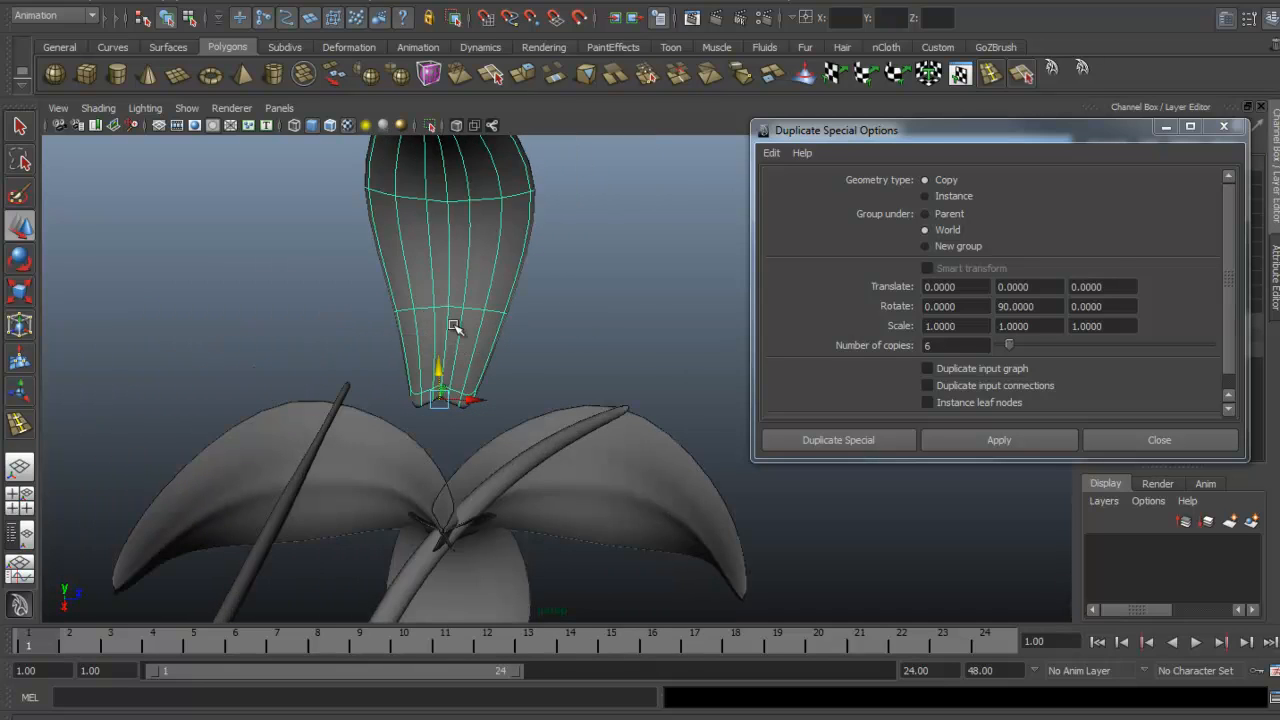
right_click(478, 234)
left_click(401, 236)
left_click_drag(482, 296, 369, 290, "alt")
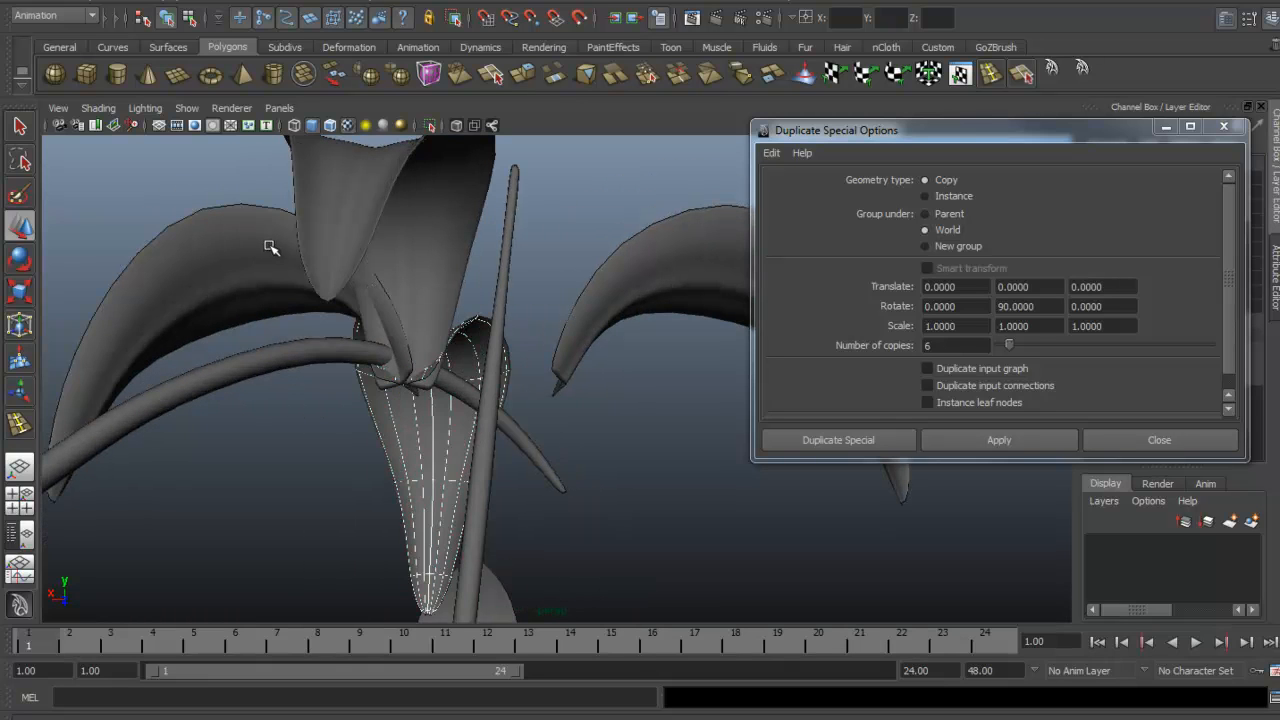
Delete all the other petal copies around the stem, keeping only the petal that was moved aside
left_click_drag(277, 248, 295, 203, "alt")
left_click_drag(333, 243, 333, 243)
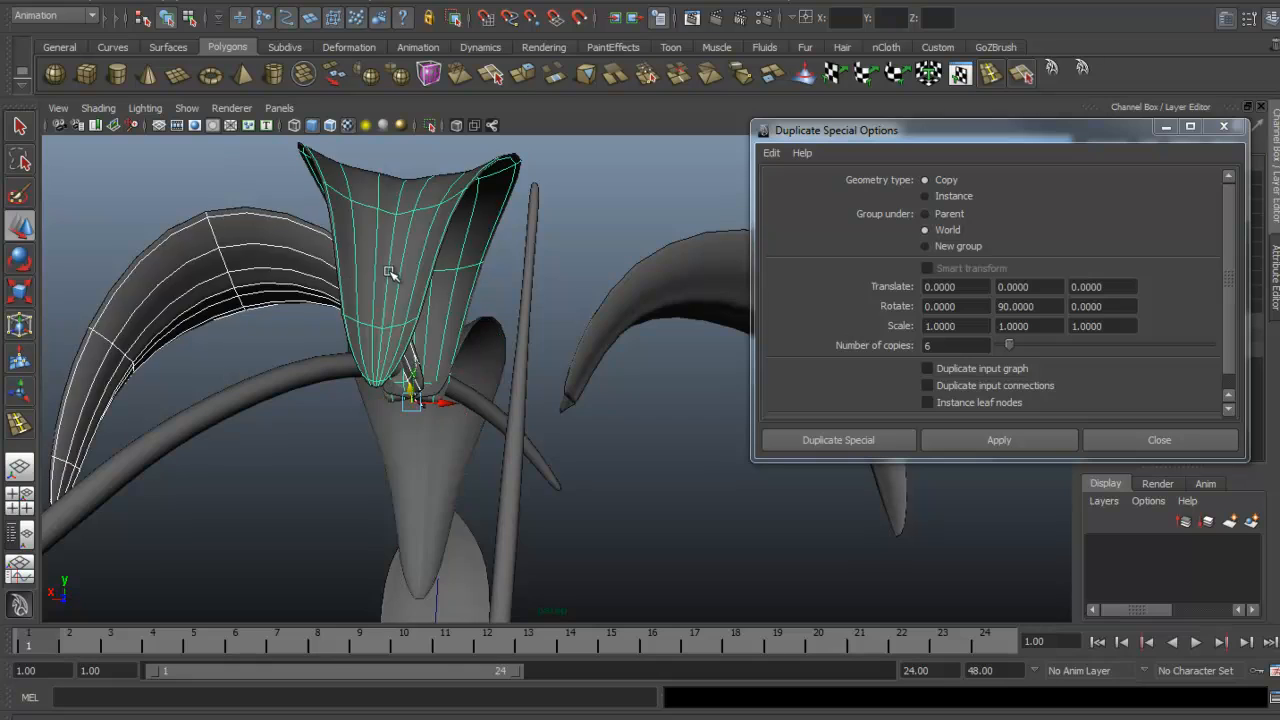
key("Delete")
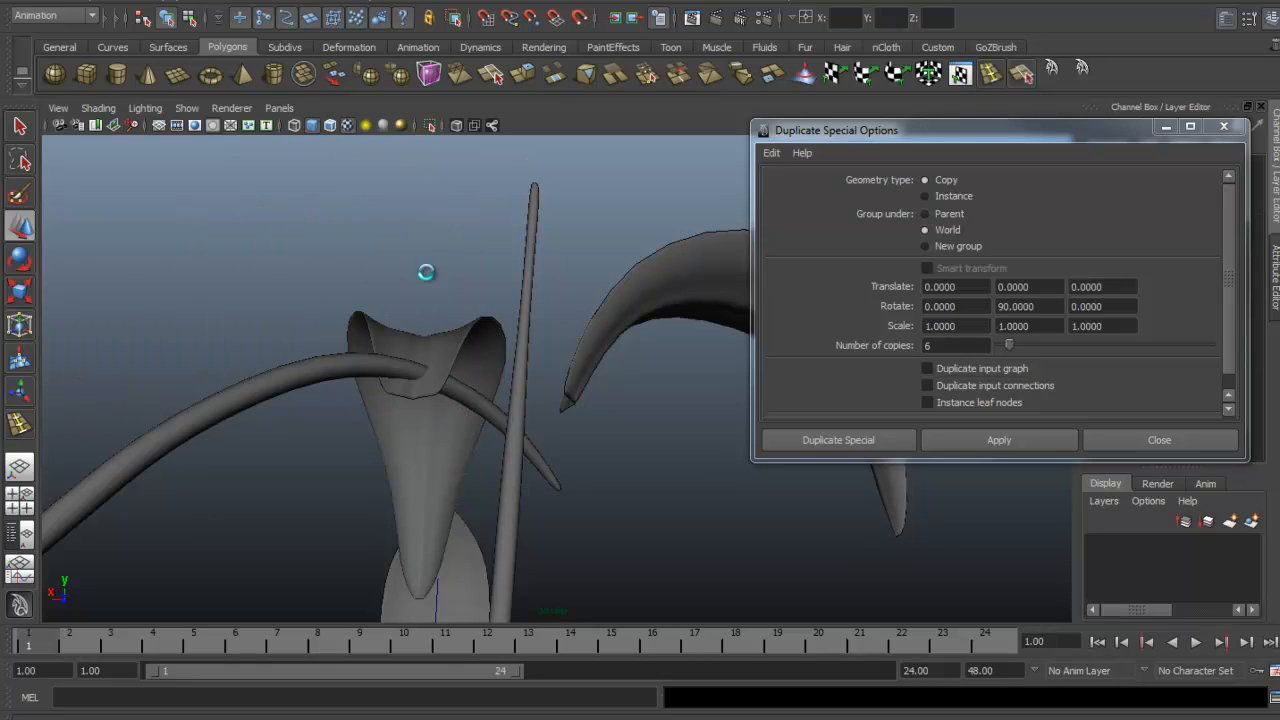
left_click(474, 324)
left_click(467, 304)
left_click(479, 343)
key("Delete")
Select the vertex row beside the remaining petal's narrow base end and scale it to reshape the base
left_click(643, 293)
right_click_drag(633, 295, 567, 298)
left_click_drag(560, 274, 331, 441, "alt")
left_click_drag(350, 436, 382, 417, "alt")
key("r")
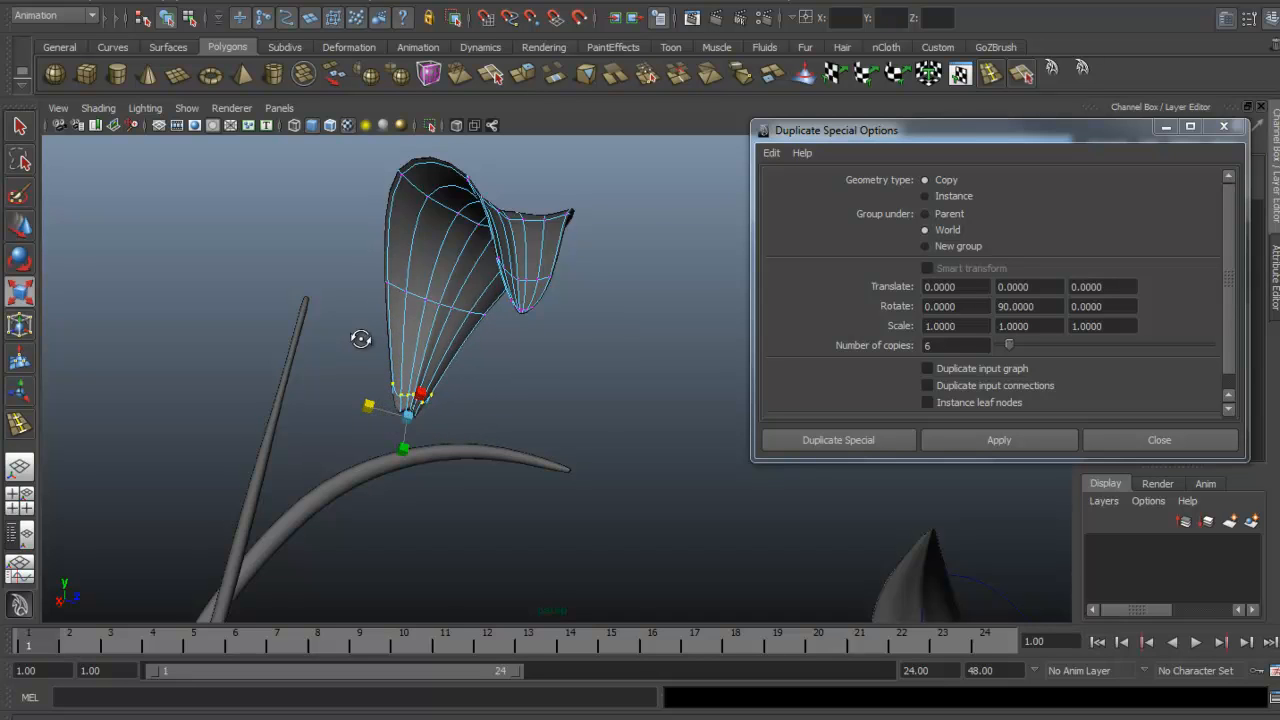
left_click_drag(361, 339, 594, 251, "alt")
Duplicate the reshaped petal around its pivot as 6 copies with a Y rotation of 90 and inspect the flower
left_click(594, 252)
key("ctrl+shift+d")
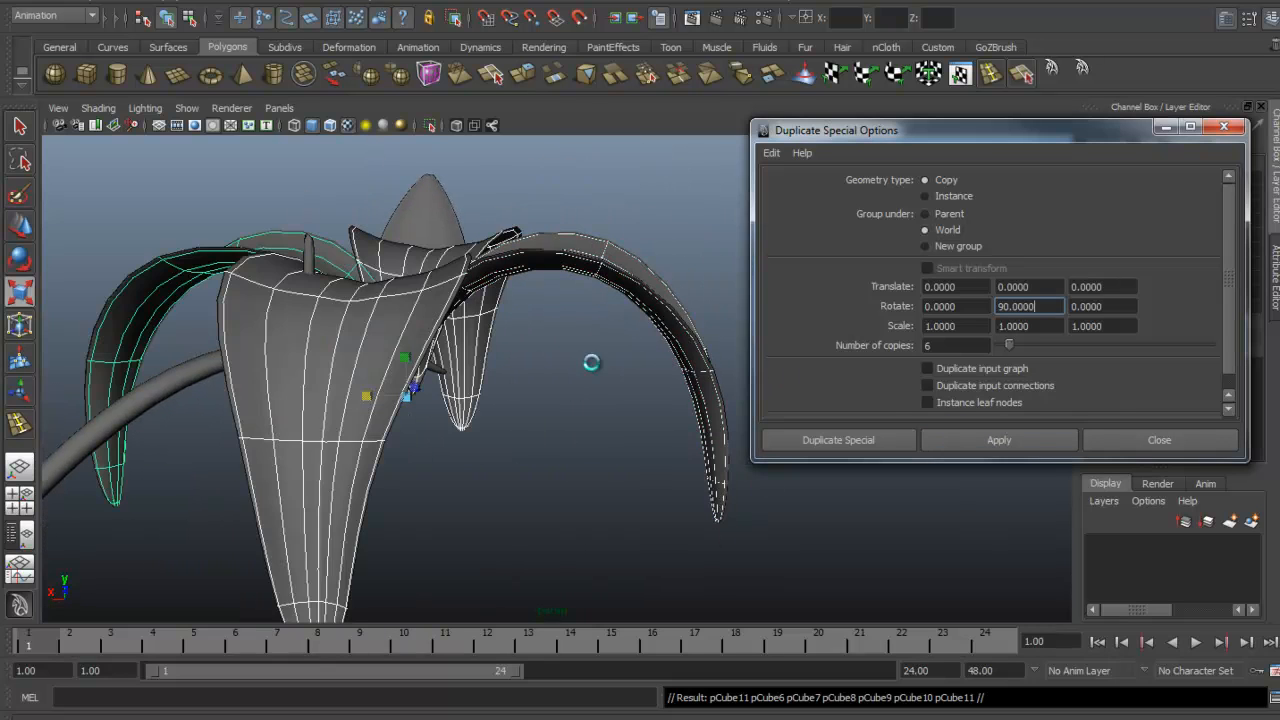
left_click_drag(538, 467, 522, 354, "alt")
right_click_drag(456, 297, 571, 271, "alt")
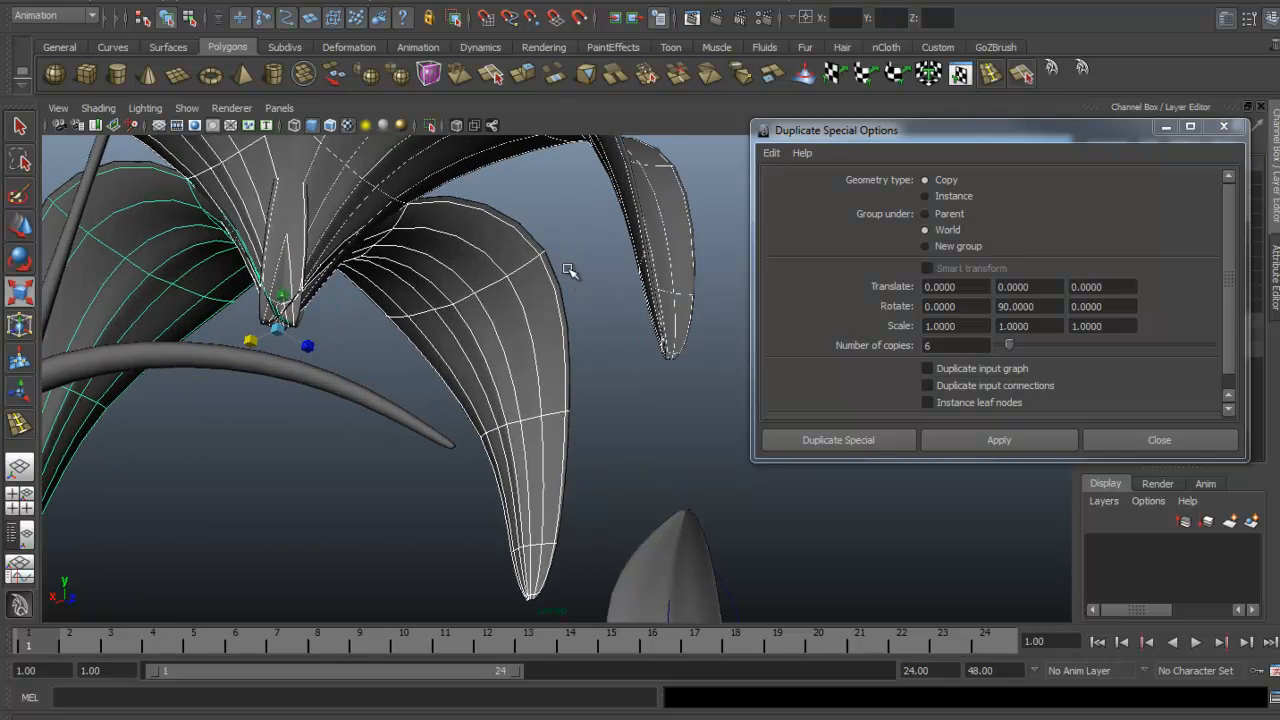
left_click(530, 224)
left_click_drag(546, 193, 452, 248, "alt")
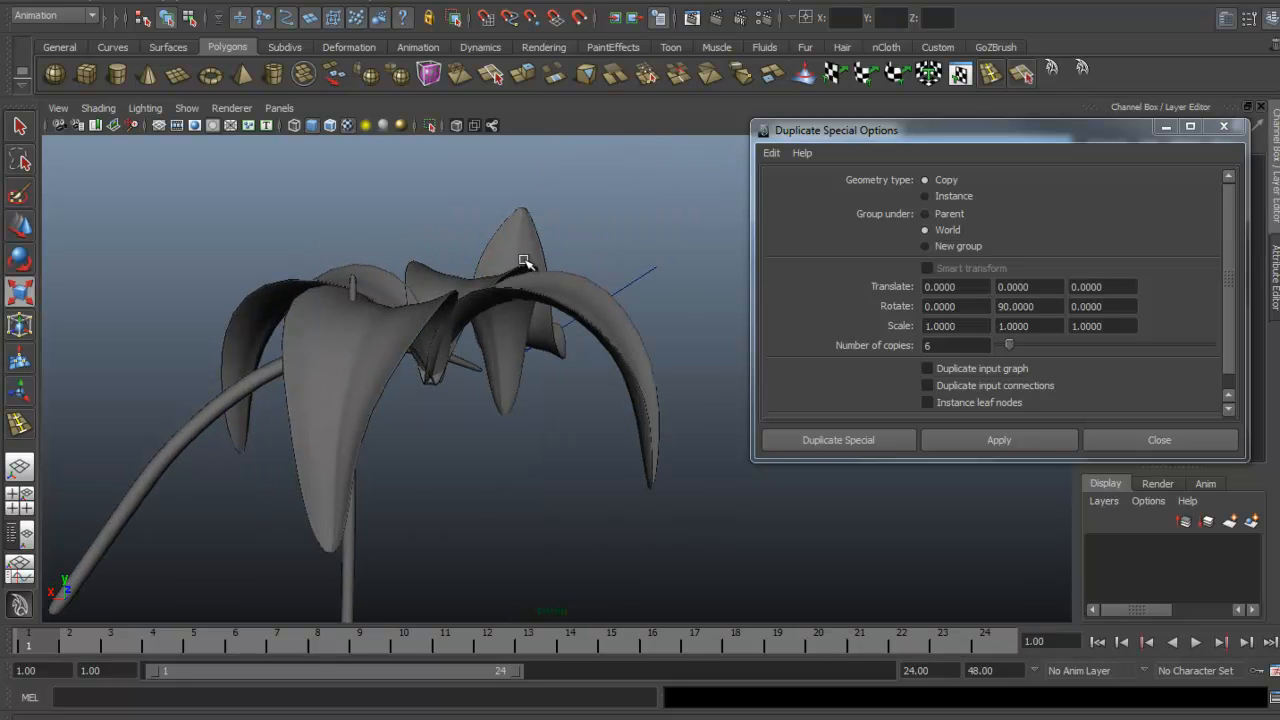
left_click_drag(520, 282, 596, 322, "alt")
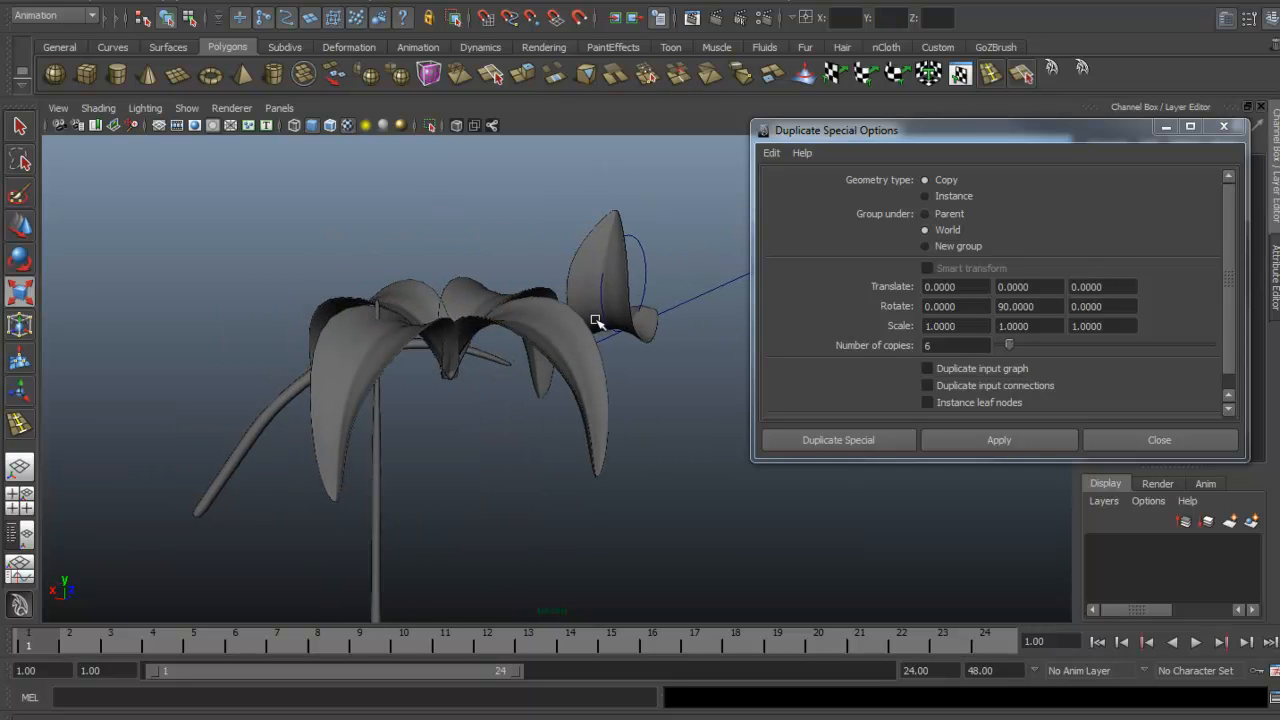
Select the petals arranged around the stem tip, close the duplication options and group the petals
left_click_drag(674, 277, 538, 357, "alt")
left_click(506, 344)
left_click(516, 371, "shift")
left_click(418, 436, "shift")
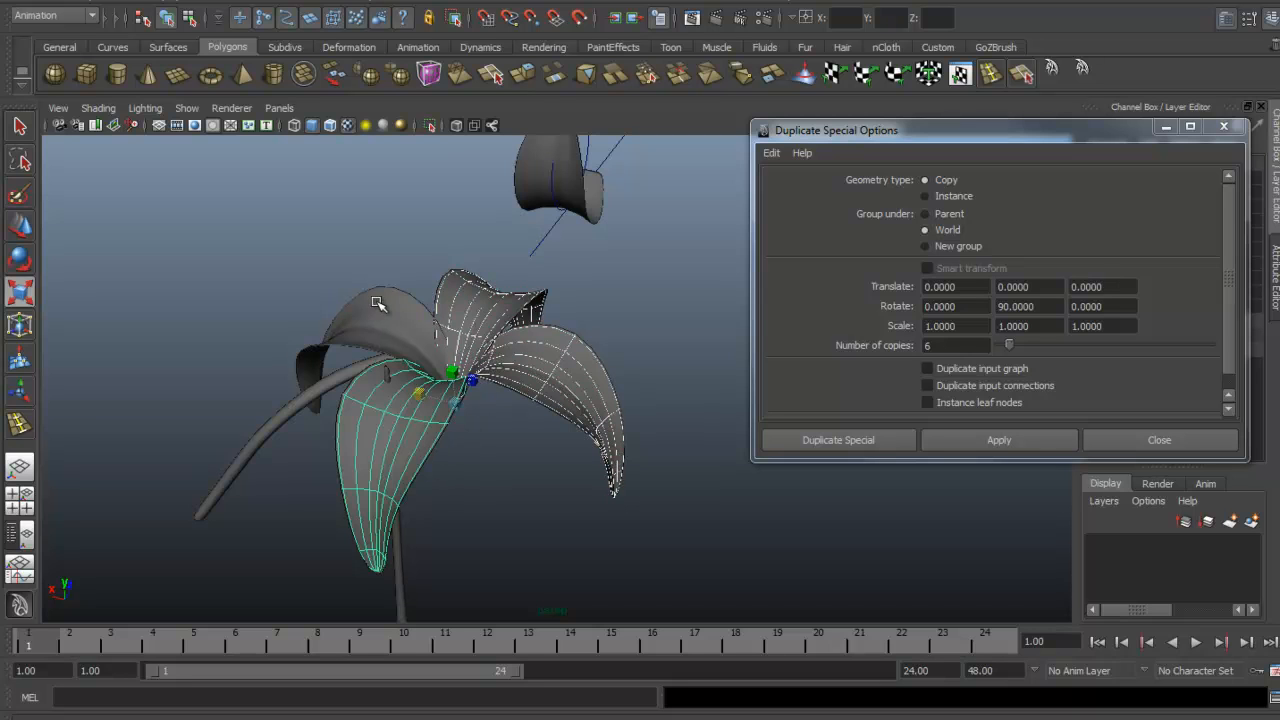
left_click(377, 303, "shift")
left_click_drag(530, 355, 503, 333, "alt")
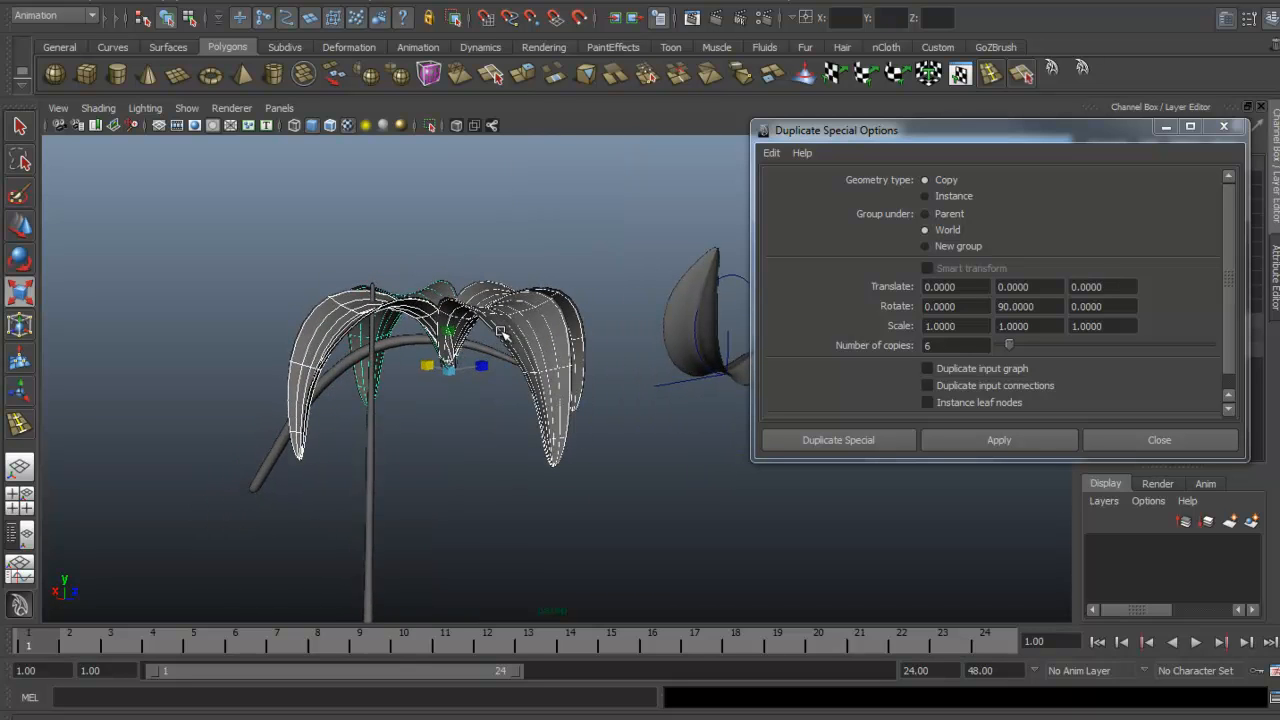
left_click(1238, 126)
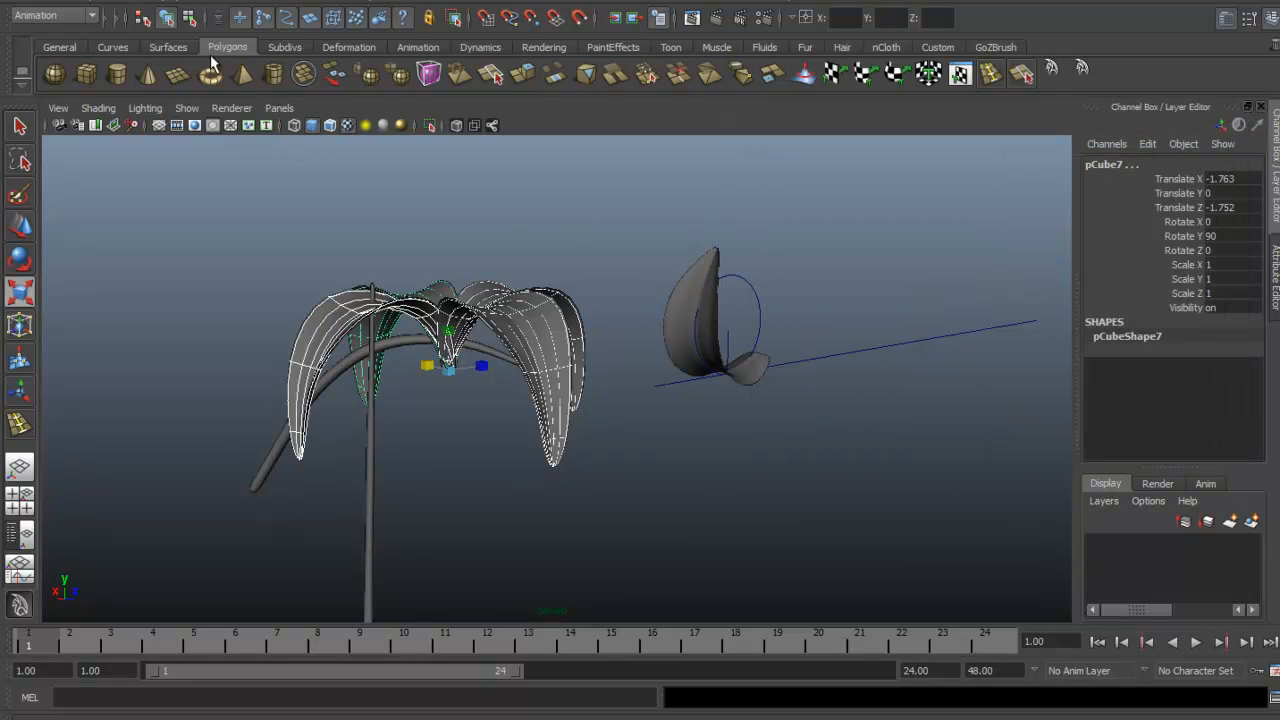
key("ctrl+g")
Freeze the transformations of the petal group
left_click(82, 2)
mouse_move(121, 2)
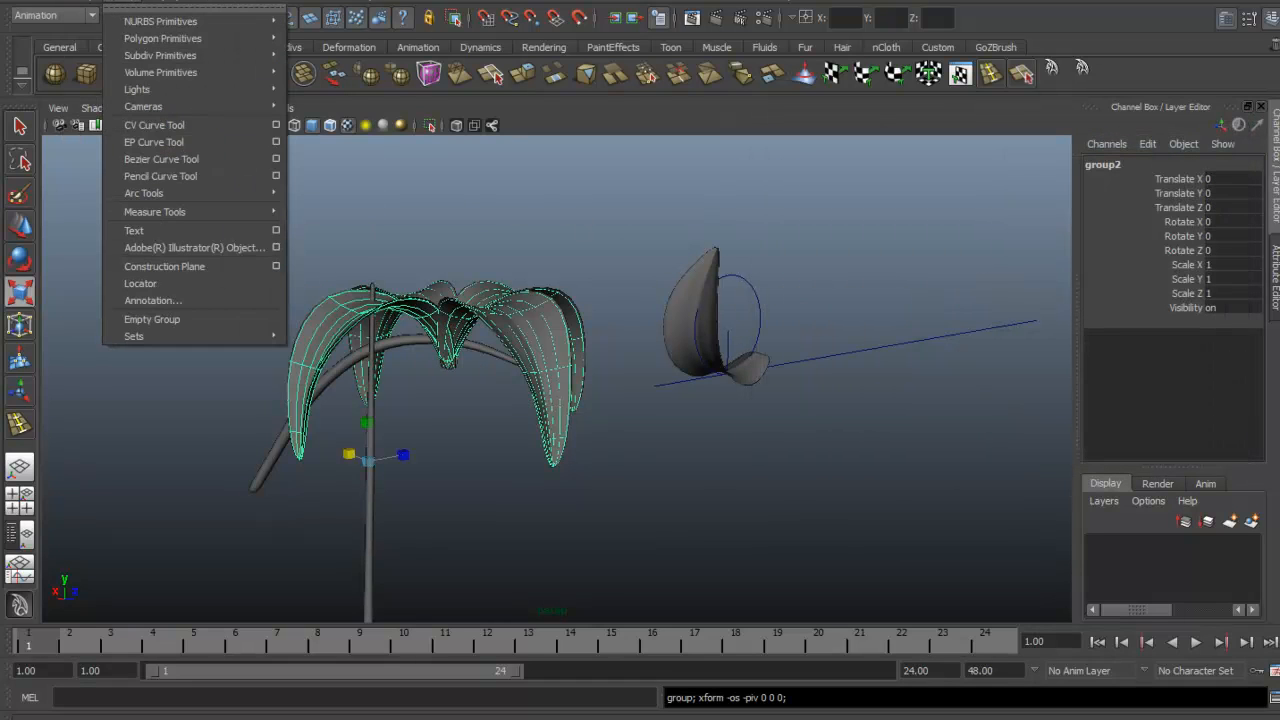
mouse_move(50, 4)
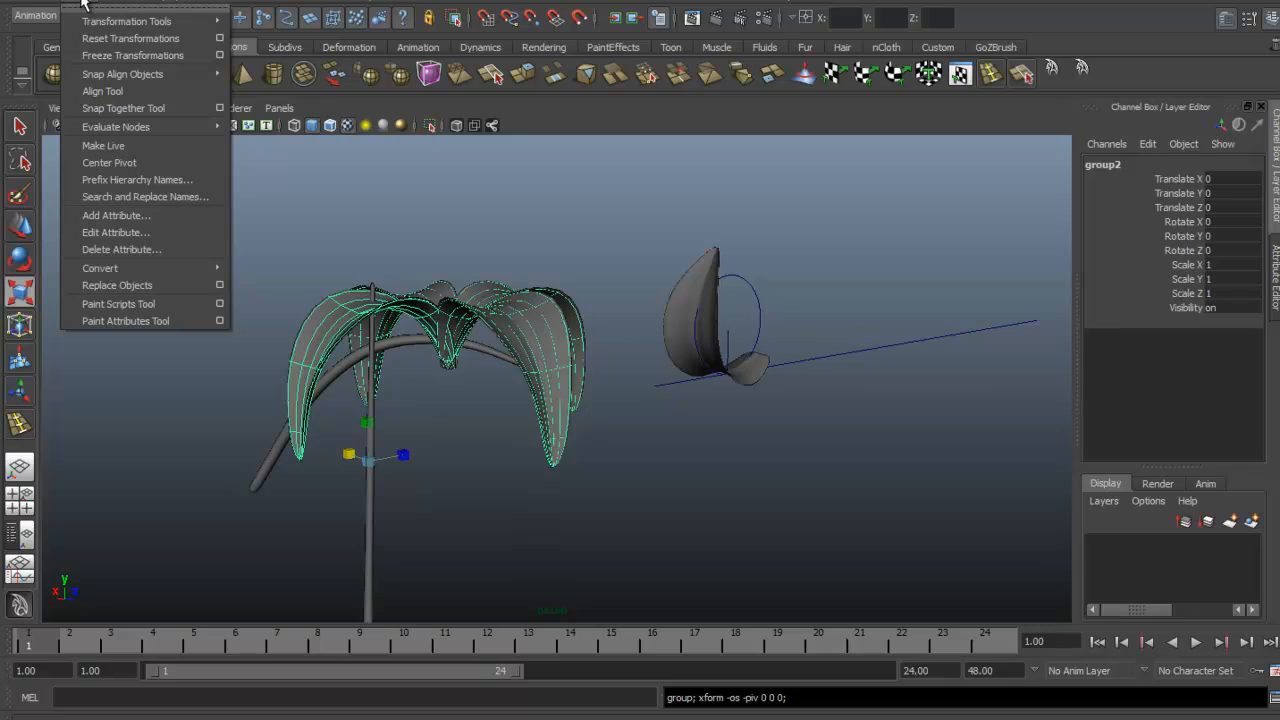
left_click(132, 55)
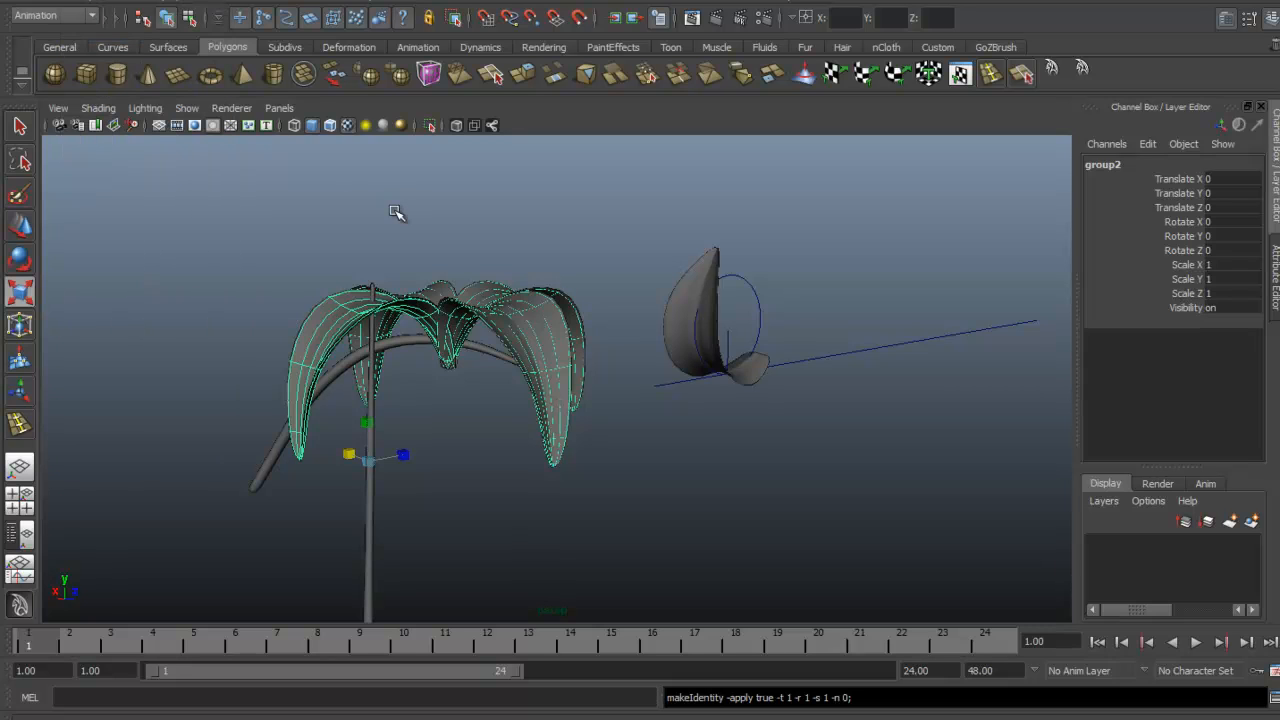
Lower the petal group by about 0.944 in Y and delete the overlapping petal copies left above it
left_click_drag(477, 285, 476, 273, "alt")
key("w")
left_click_drag(361, 415, 367, 511)
left_click_drag(480, 250, 505, 278, "alt")
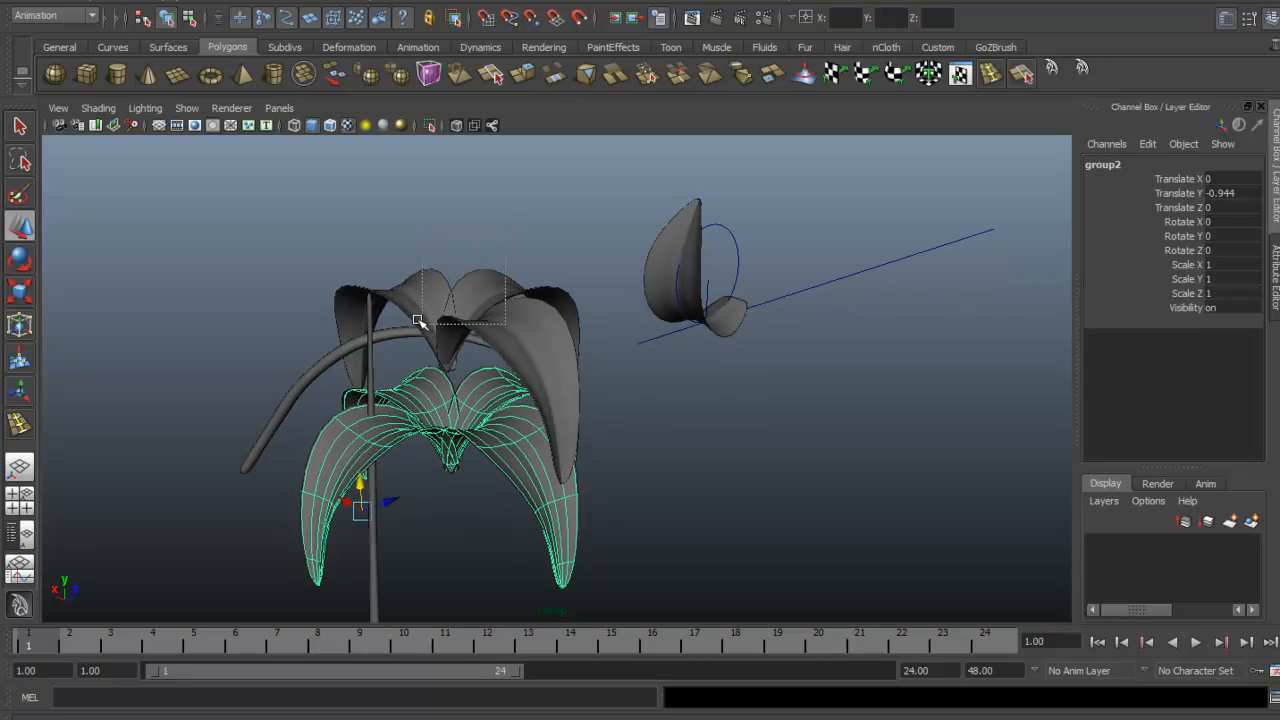
left_click_drag(418, 320, 478, 310)
key("Delete")
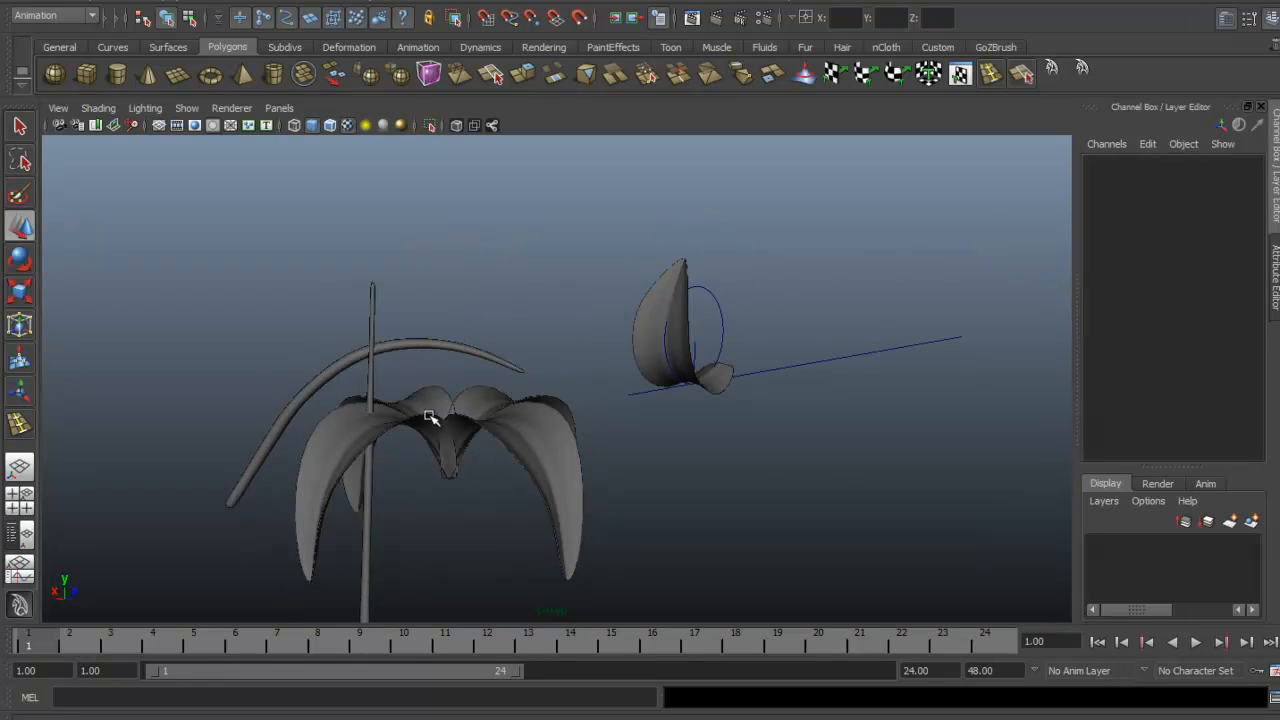
Group all the lowered petals together and center the new group's pivot
left_click(467, 431)
mouse_move(540, 413)
left_mouse_down("alt")
mouse_move(534, 449)
mouse_move(544, 436)
left_mouse_up("alt")
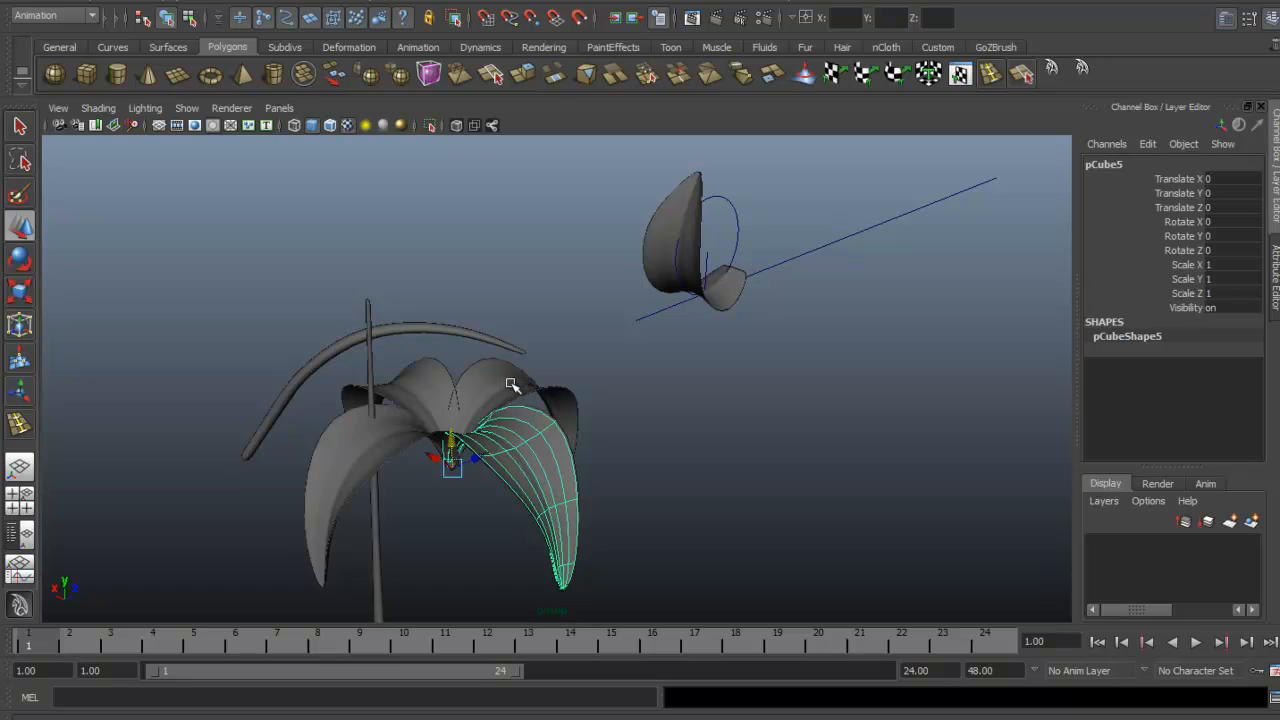
left_click_drag(395, 465, 514, 434)
key("ctrl+g")
key("r")
left_click(48, 5)
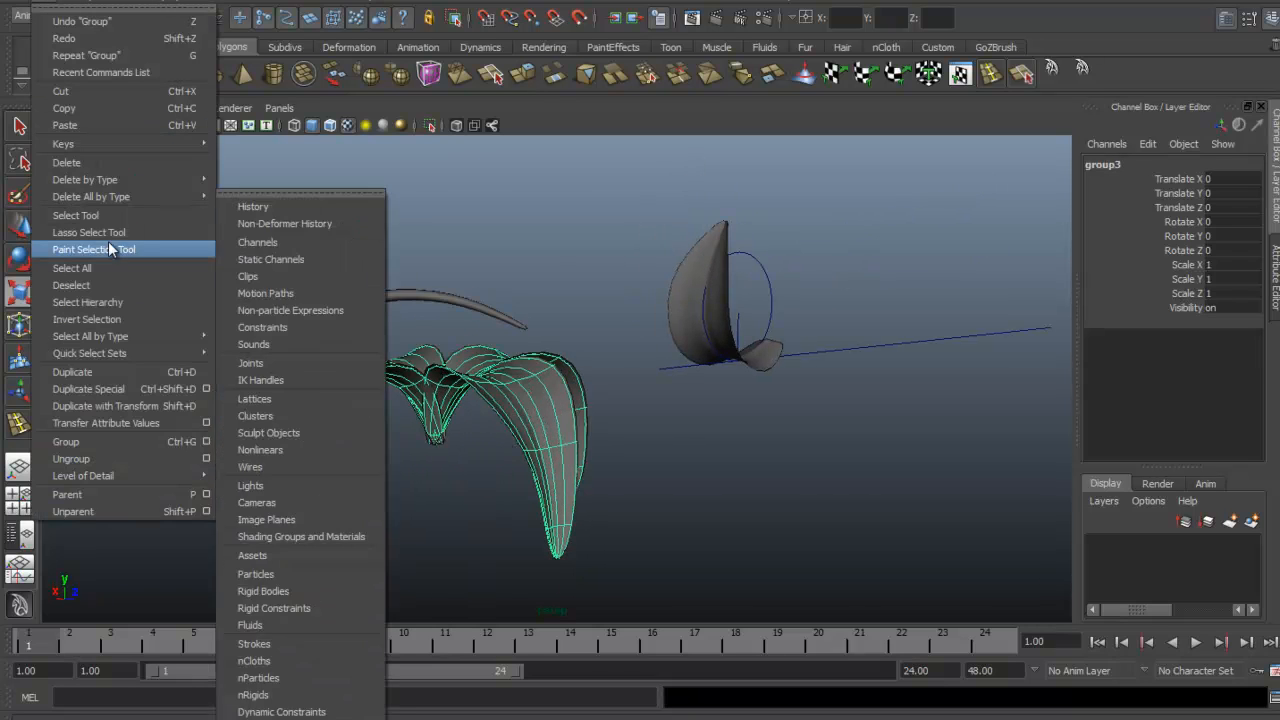
left_click(96, 3)
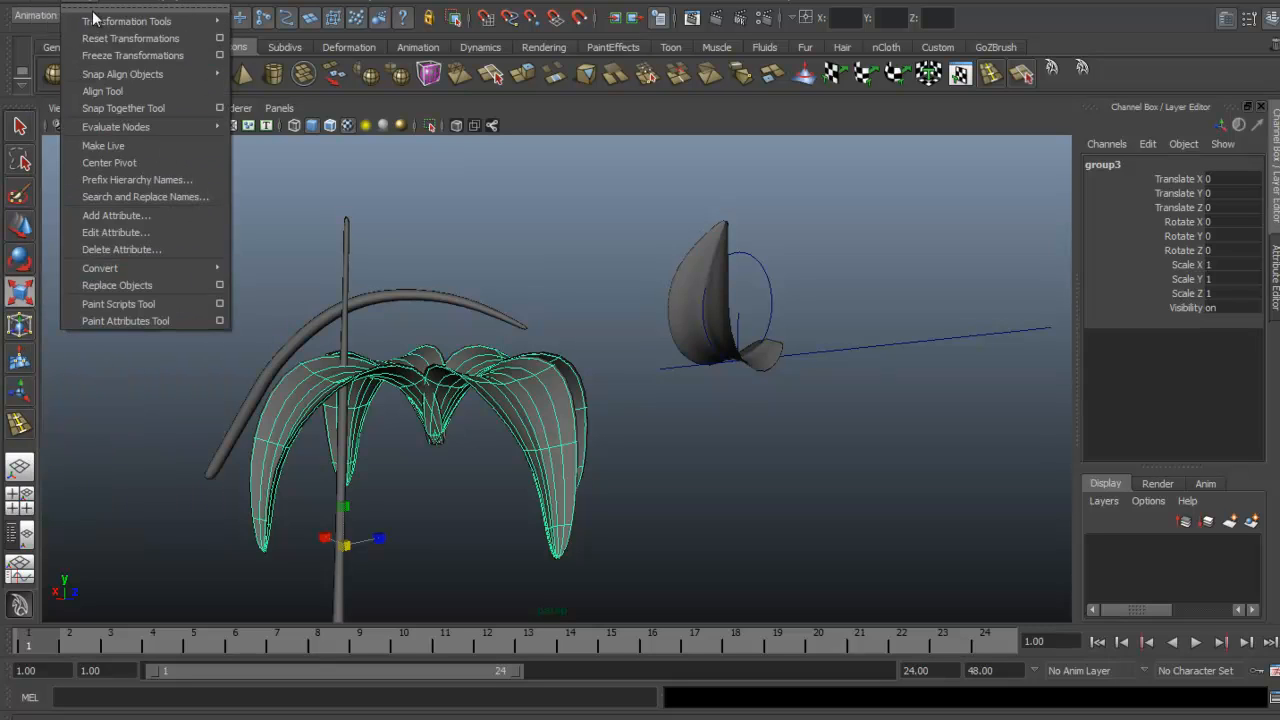
left_click(166, 163)
Scale the flower group down uniformly to about 0.427
left_click_drag(433, 438, 389, 449)
left_click_drag(389, 449, 268, 446, "alt")
left_click_drag(386, 418, 438, 440, "alt")
left_click_drag(440, 394, 488, 384, "alt")
left_click_drag(470, 383, 497, 367, "alt")
Move the flower group to the tip of the curved stem, about 0.681 in Y and 0.893 in Z
key("e")
key("w")
middle_click_drag(443, 338, 405, 316, "alt")
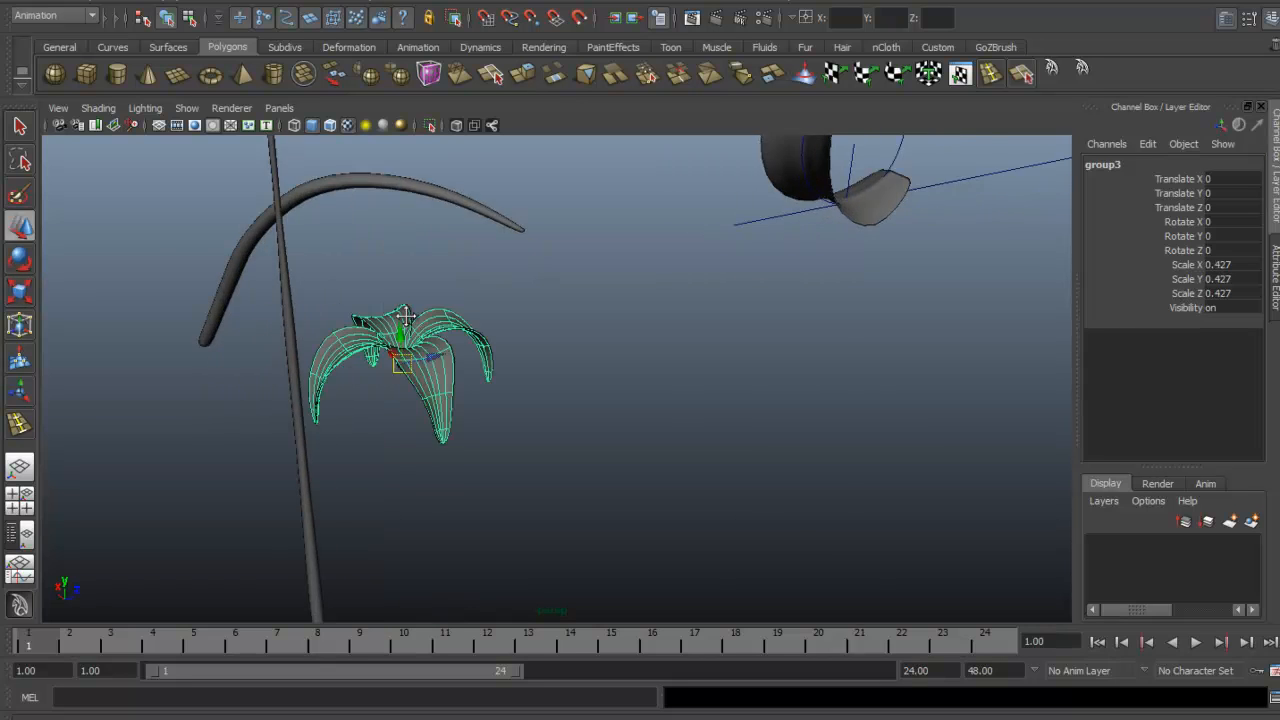
left_click_drag(405, 316, 596, 348, "alt")
left_click_drag(430, 355, 638, 244, "alt")
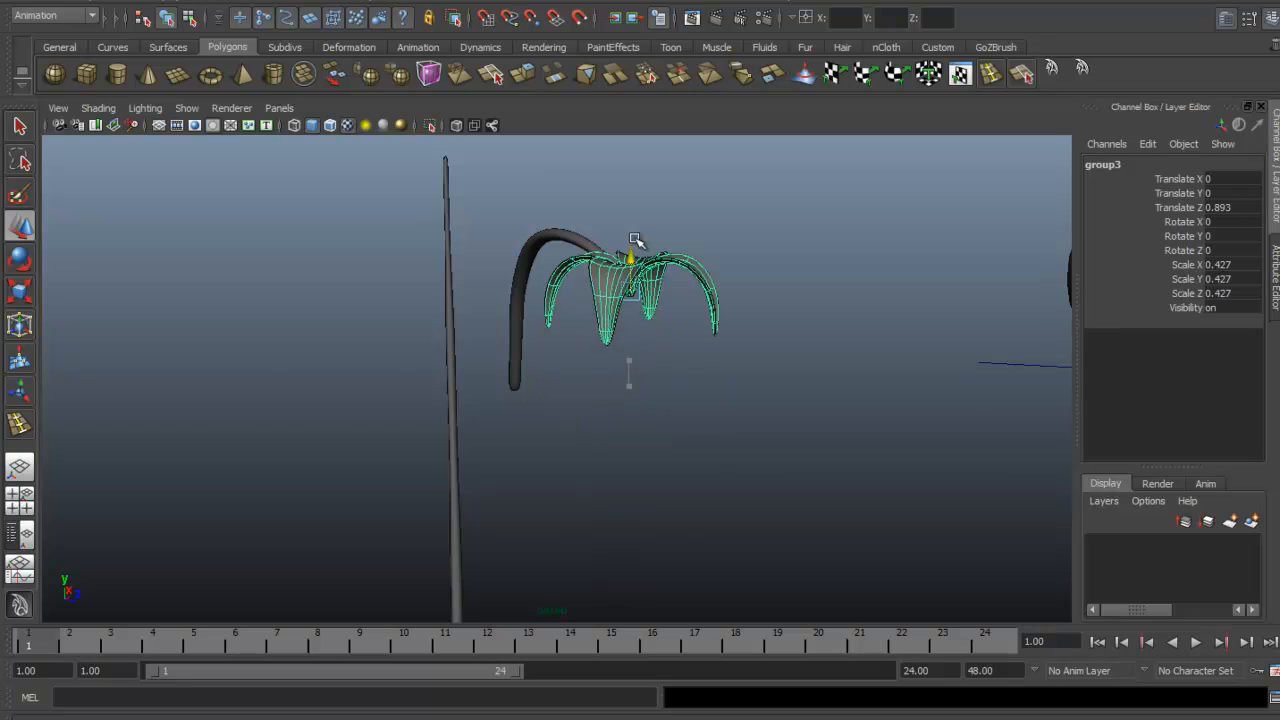
right_click_drag(638, 244, 720, 300, "alt")
left_click_drag(720, 300, 592, 345, "alt")
Enlarge the flower group uniformly to a scale of about 0.636
key("r")
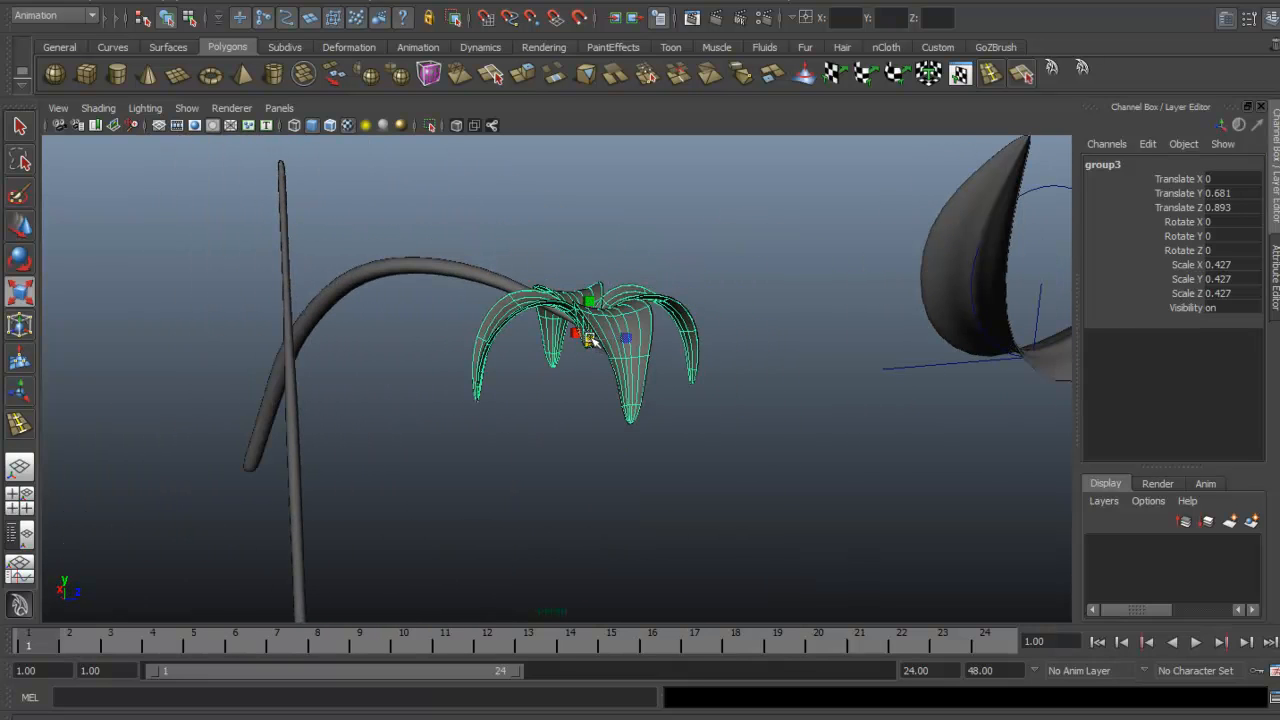
key("w")
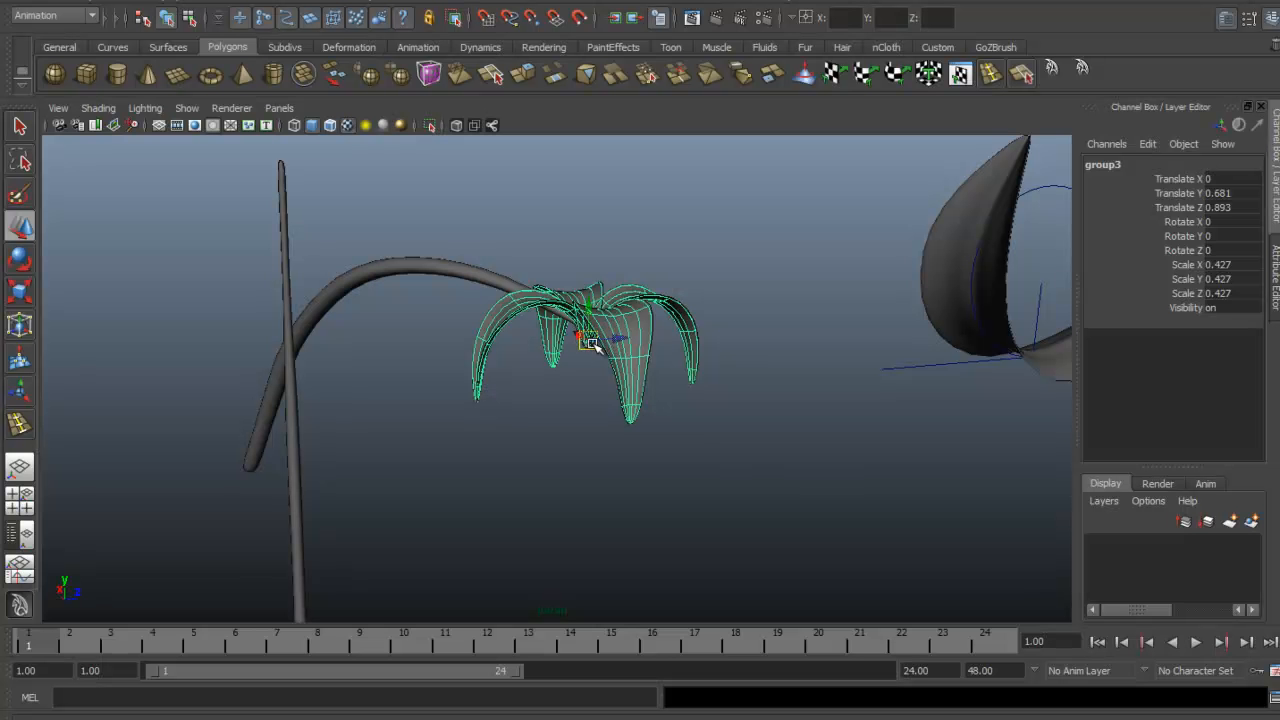
key("r")
left_click_drag(598, 338, 640, 337)
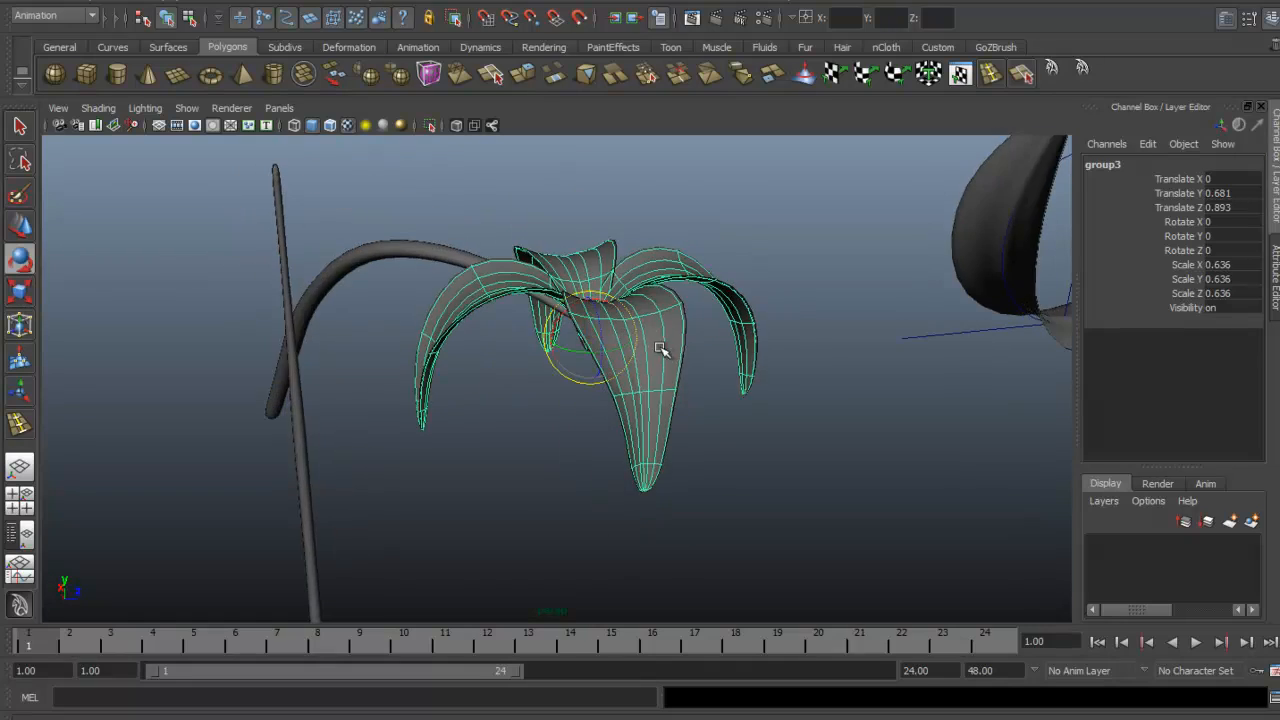
Try to rotate the flower group to face outward from the stem and align its base with the stem tip
left_click_drag(660, 348, 606, 331)
right_click_drag(606, 331, 580, 335, "alt")
key("w")
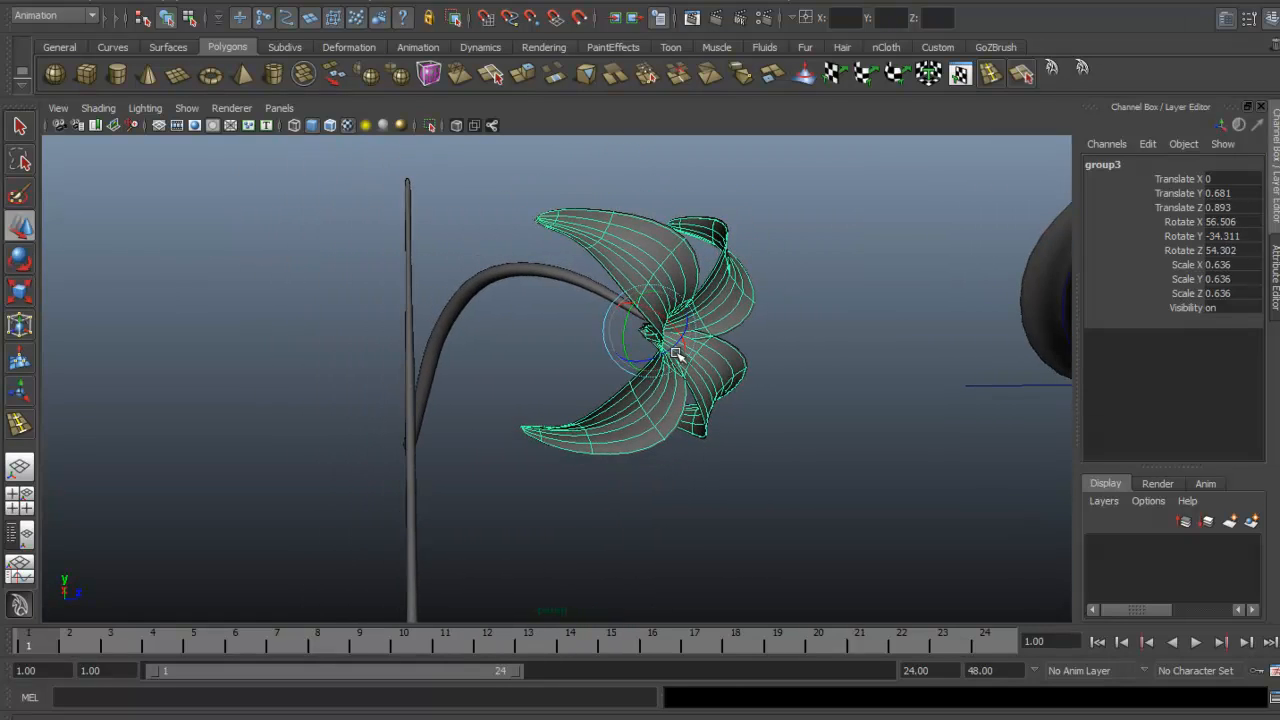
left_click_drag(677, 353, 650, 338)
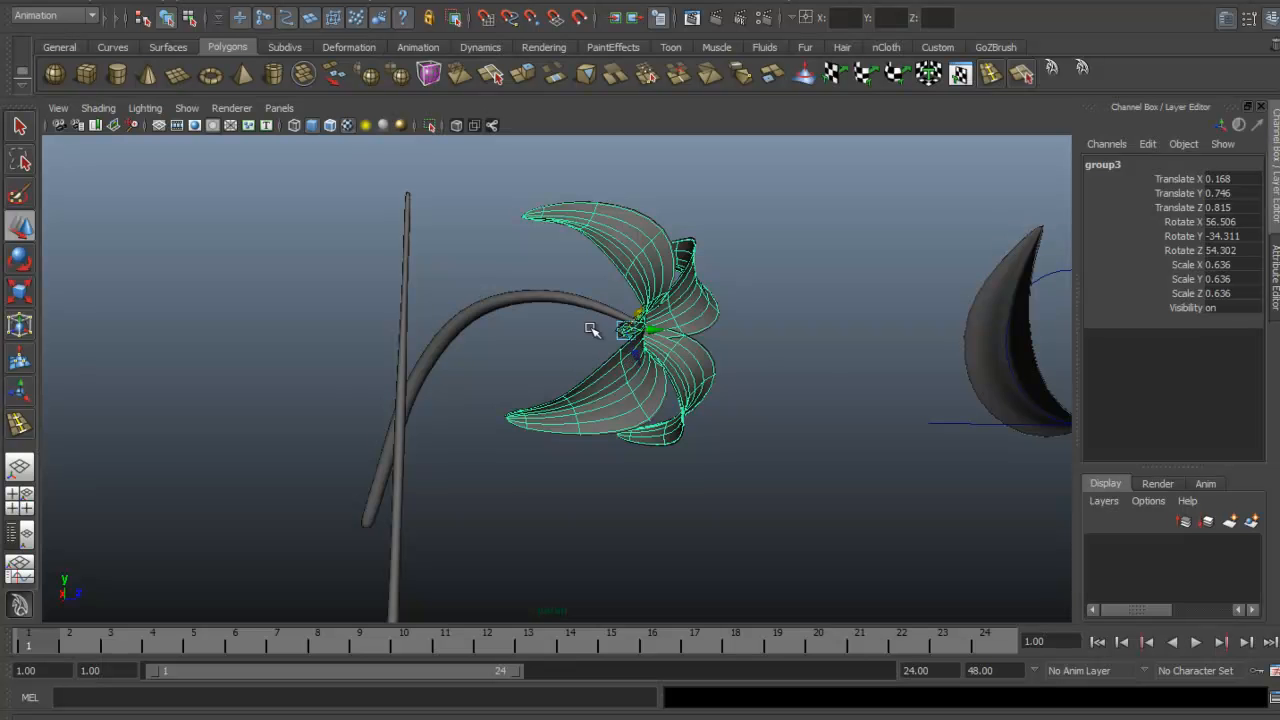
left_click_drag(589, 331, 462, 330, "alt")
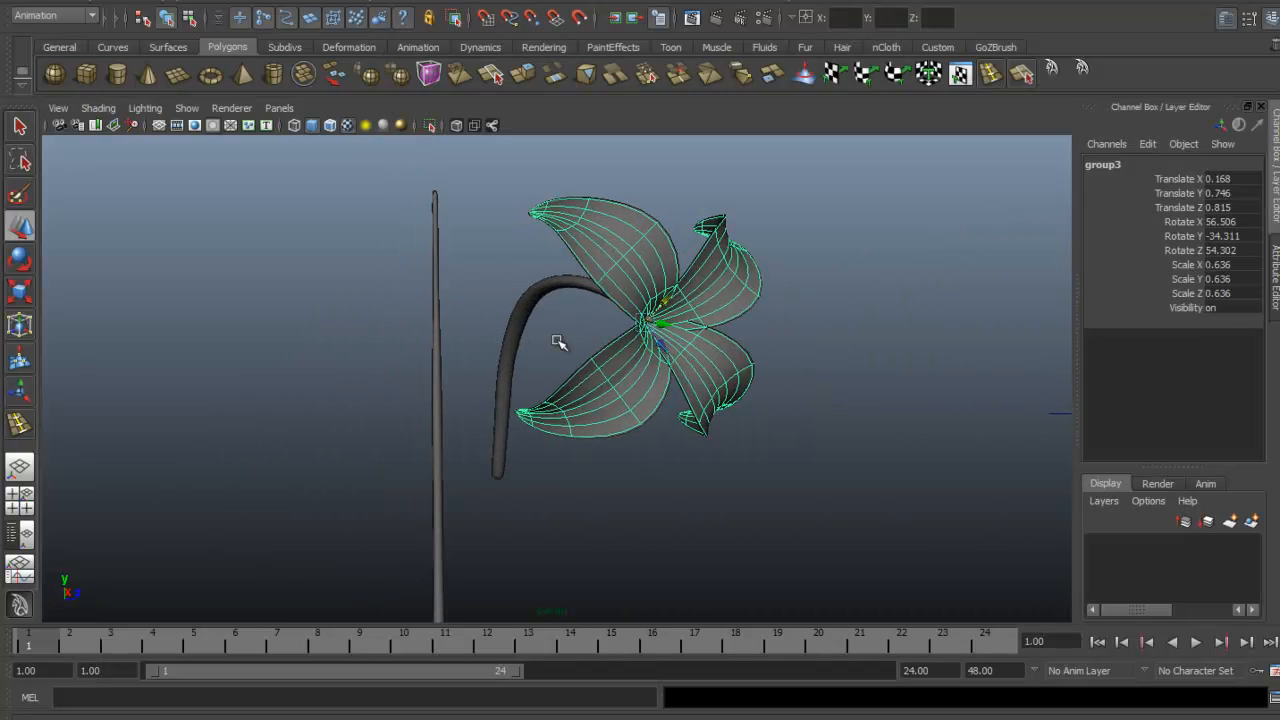
Undo the flower group's last move and rotation
key("ctrl+z")
key("ctrl+z")
key("ctrl+z")
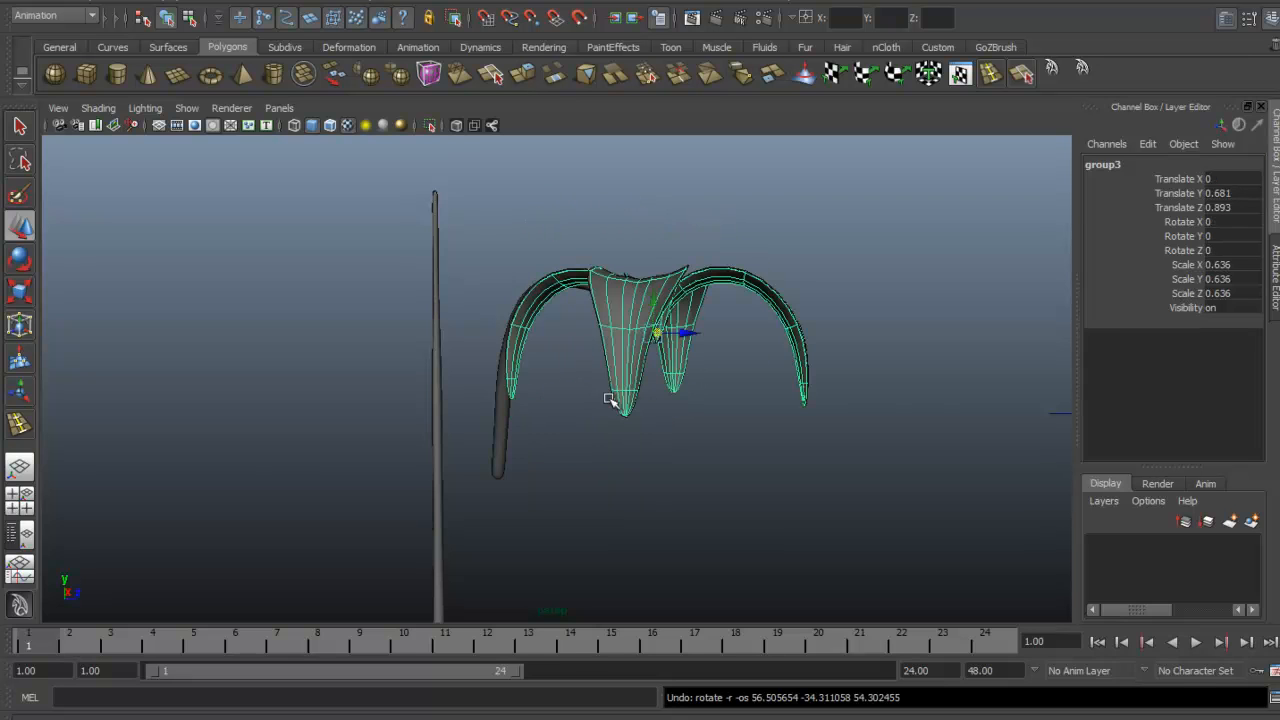
left_click_drag(609, 397, 494, 303, "alt")
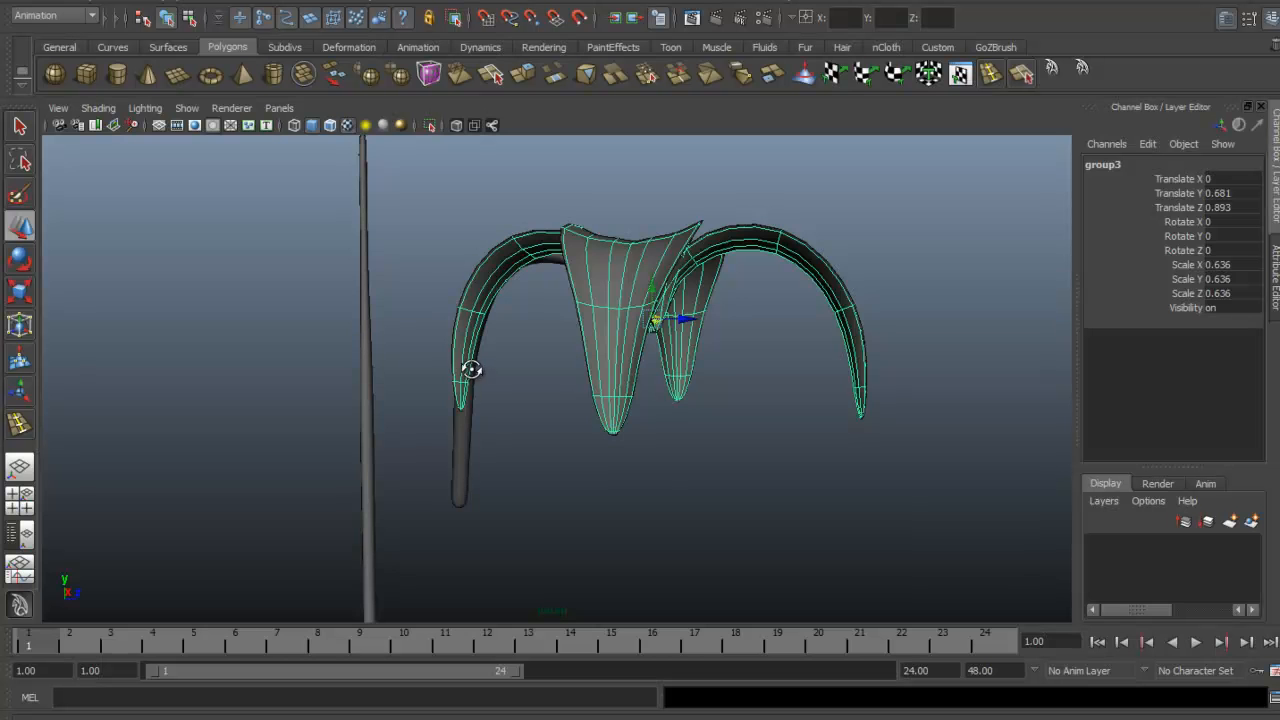
left_click_drag(466, 366, 688, 362, "alt")
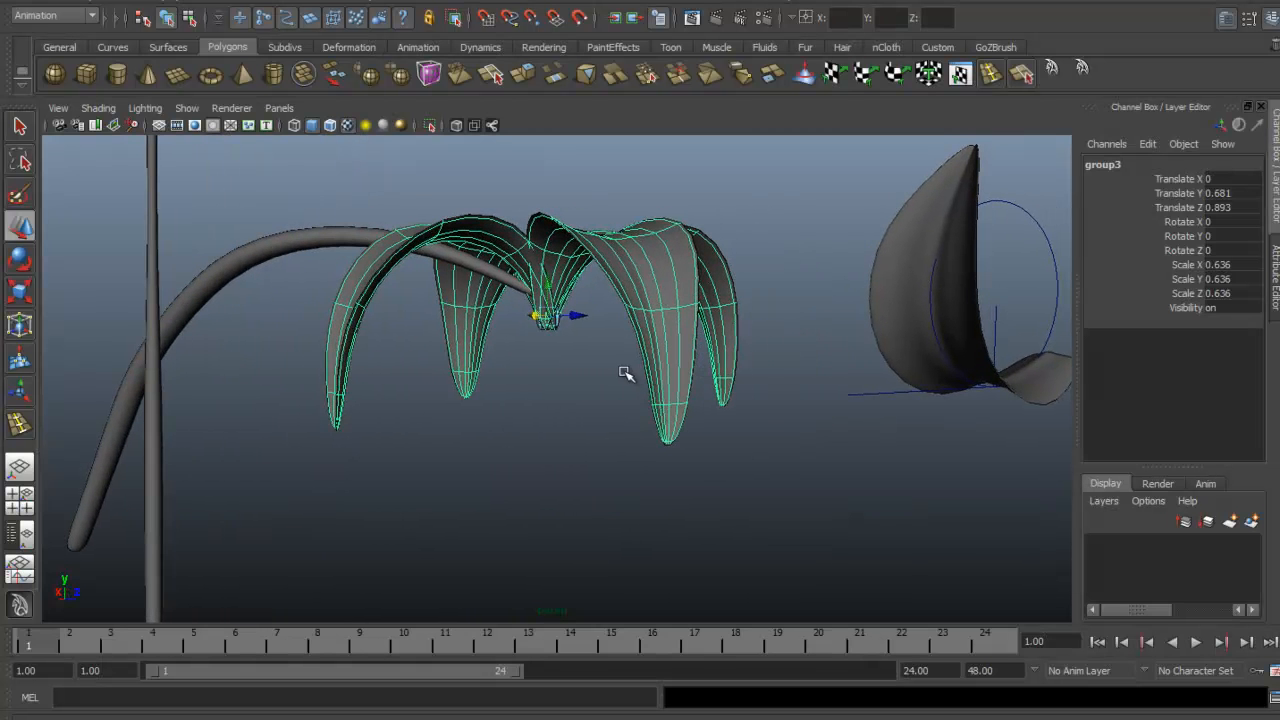
left_click(297, 4)
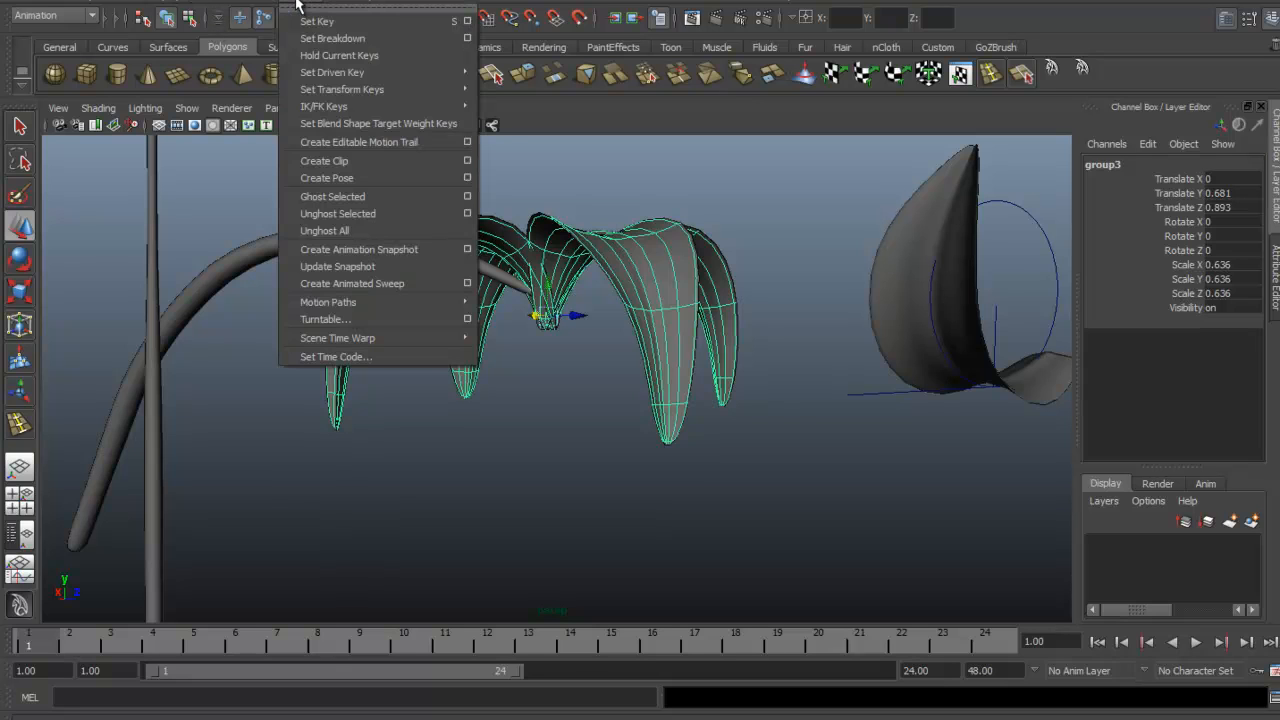
mouse_move(363, 4)
mouse_move(249, 4)
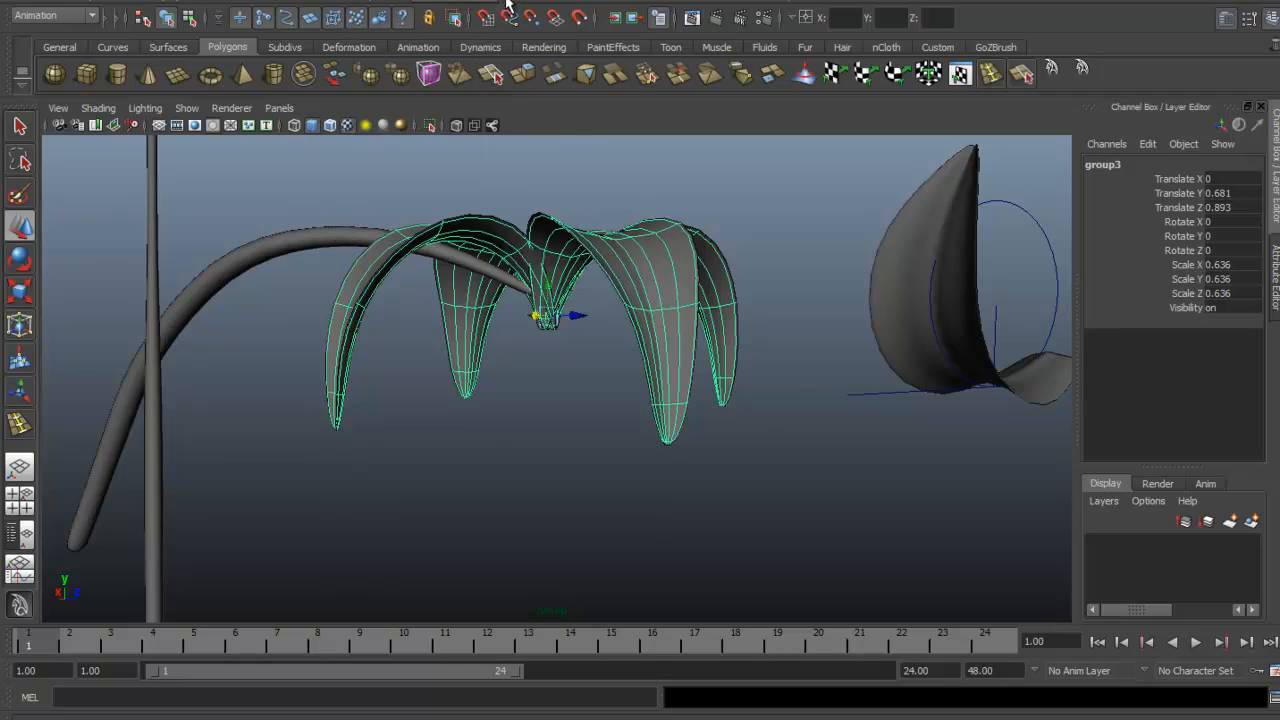
mouse_move(540, 4)
mouse_move(576, 92)
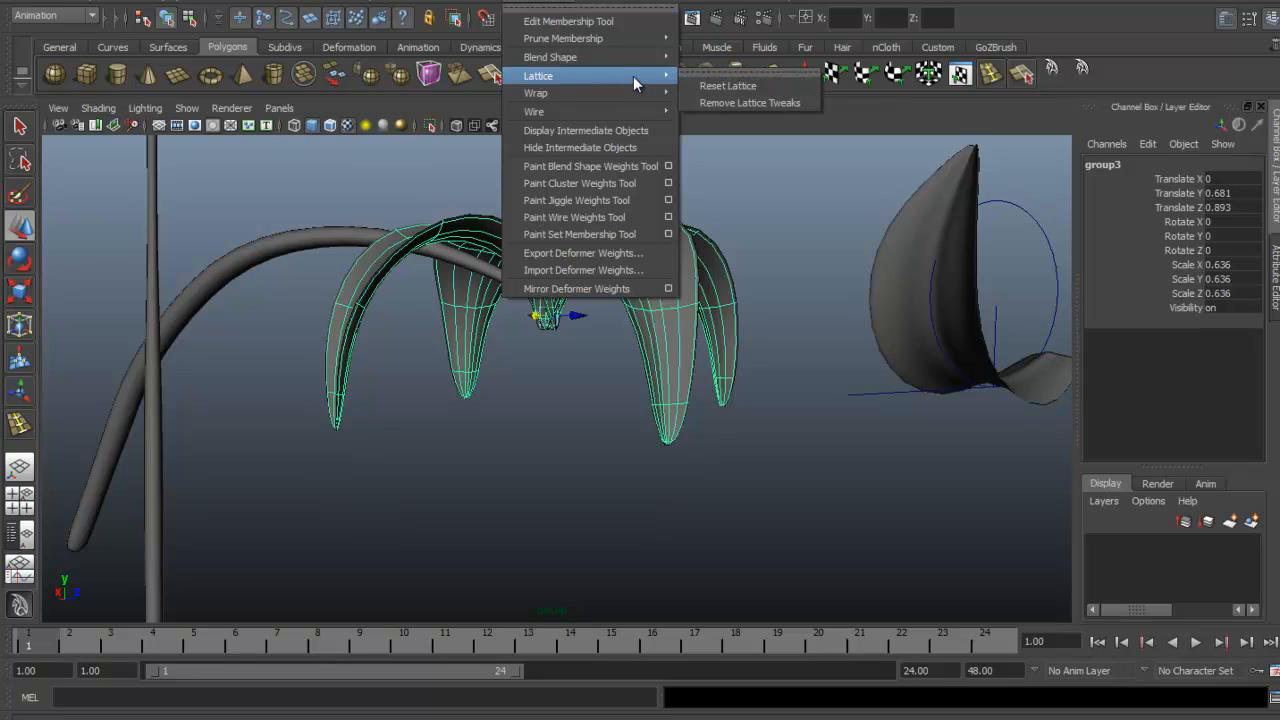
left_click(735, 100)
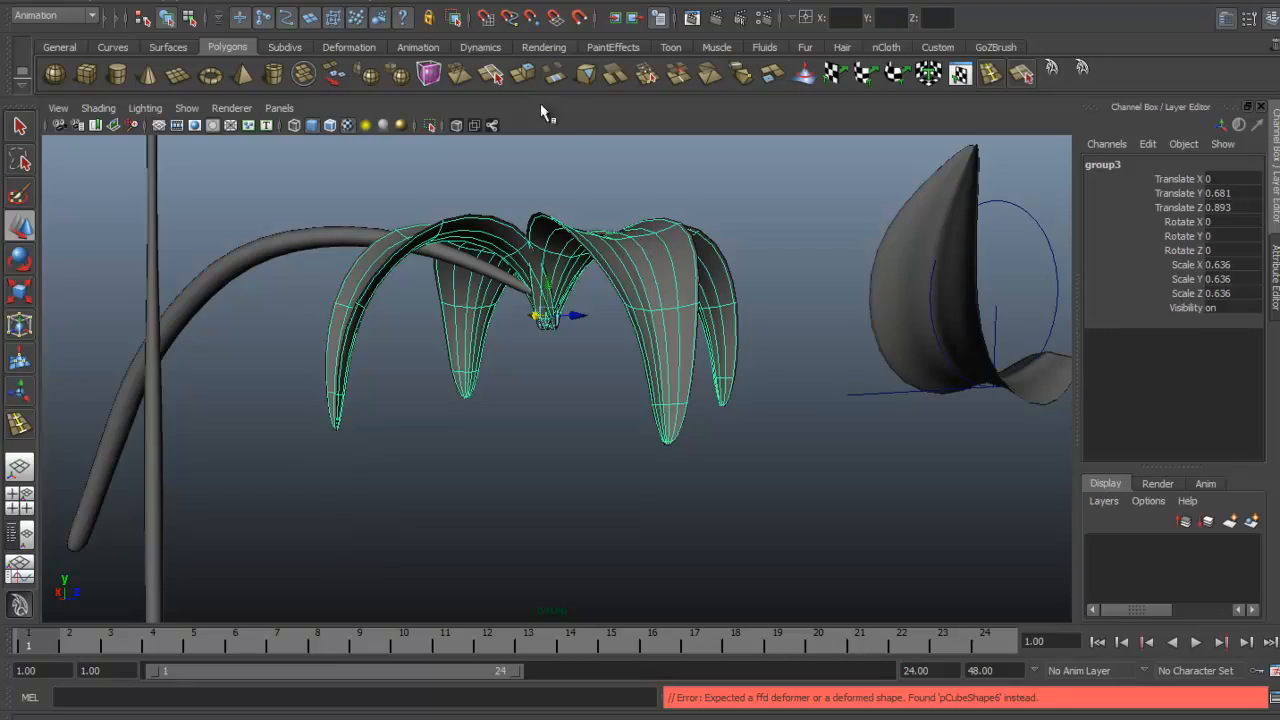
Create a lattice deformer with 6, 12 and 12 divisions around the flower group and switch to lattice point editing
left_click(440, 5)
left_click(468, 41)
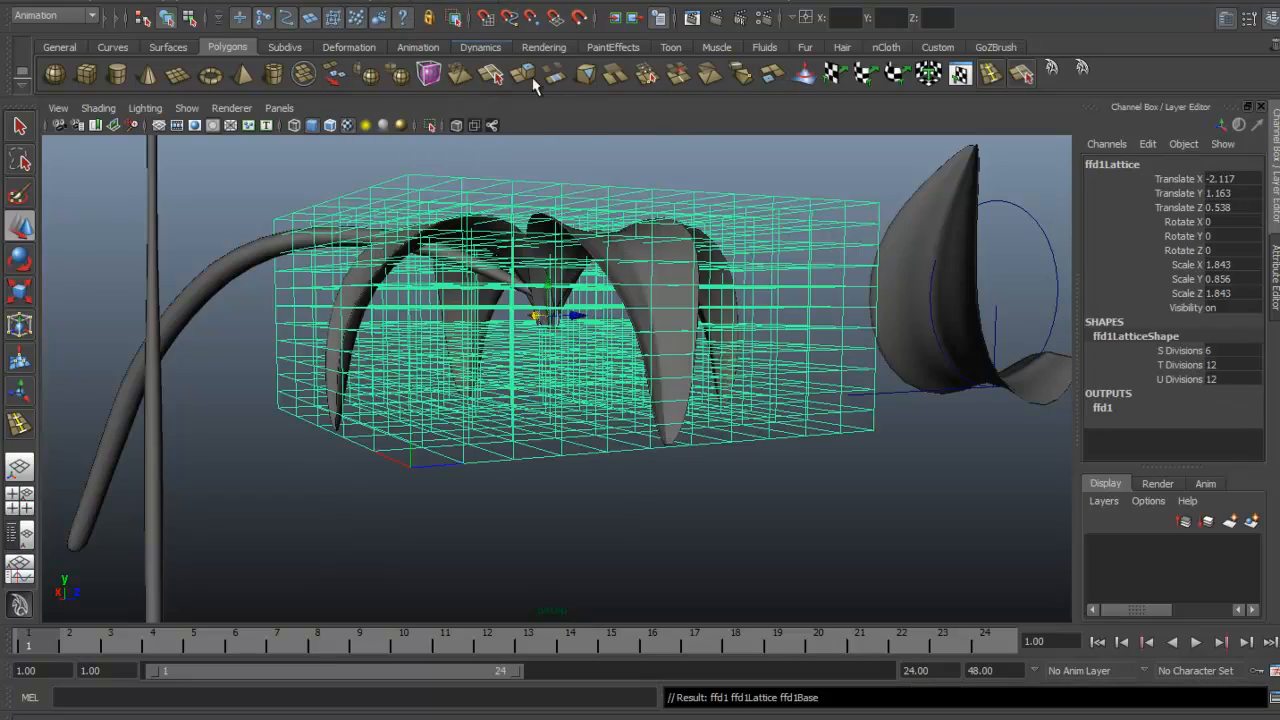
left_click_drag(592, 233, 600, 295, "alt")
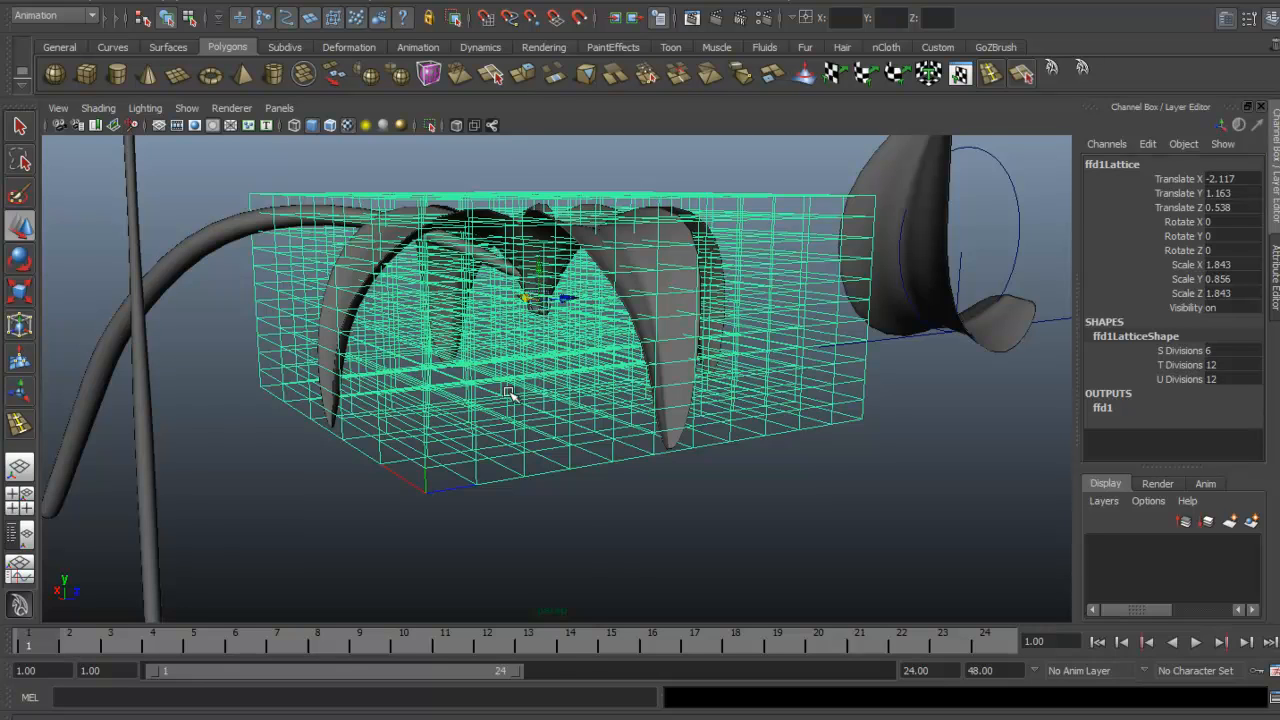
right_click_drag(508, 392, 575, 362)
left_click_drag(609, 406, 588, 390, "alt")
left_click_drag(735, 418, 680, 408, "alt")
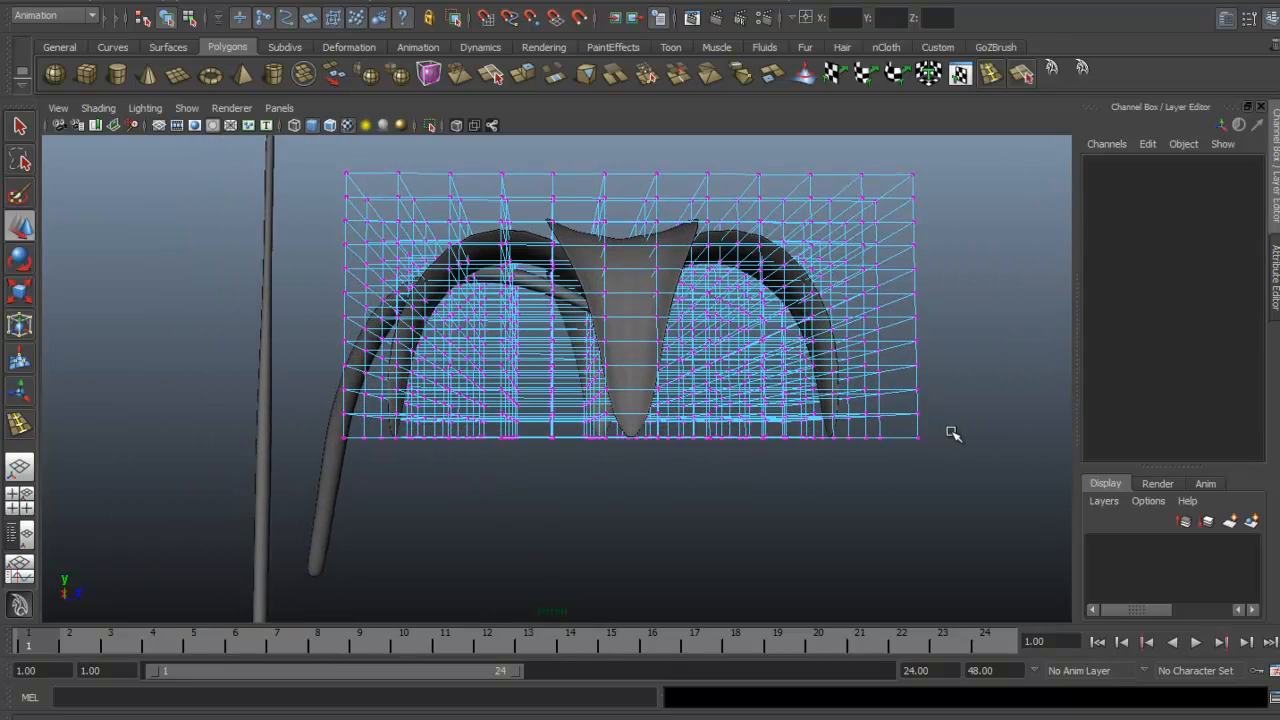
Select the bottom layer of lattice points and scale it to reshape the lower ends of the flower's petals
left_click_drag(952, 432, 349, 511)
left_click_drag(586, 509, 609, 458, "alt")
scroll(609, 458, "up", 3)
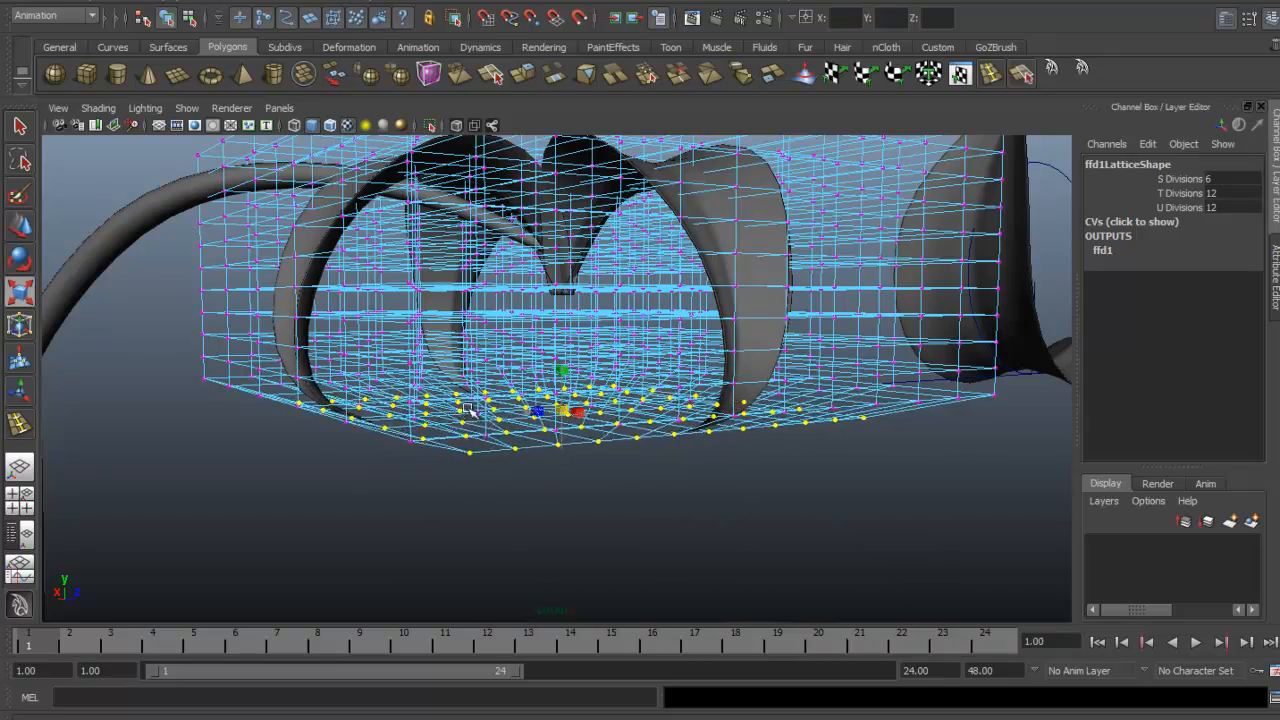
left_click_drag(469, 410, 403, 307)
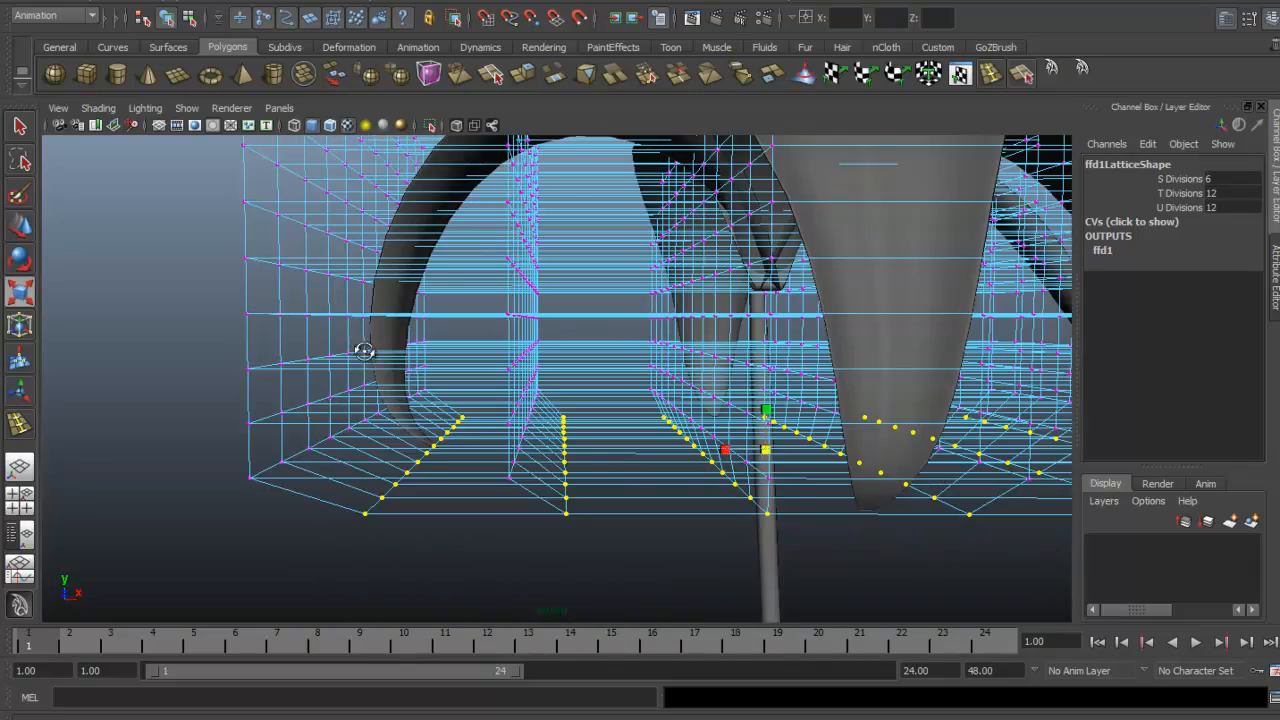
left_click_drag(364, 351, 503, 387, "alt")
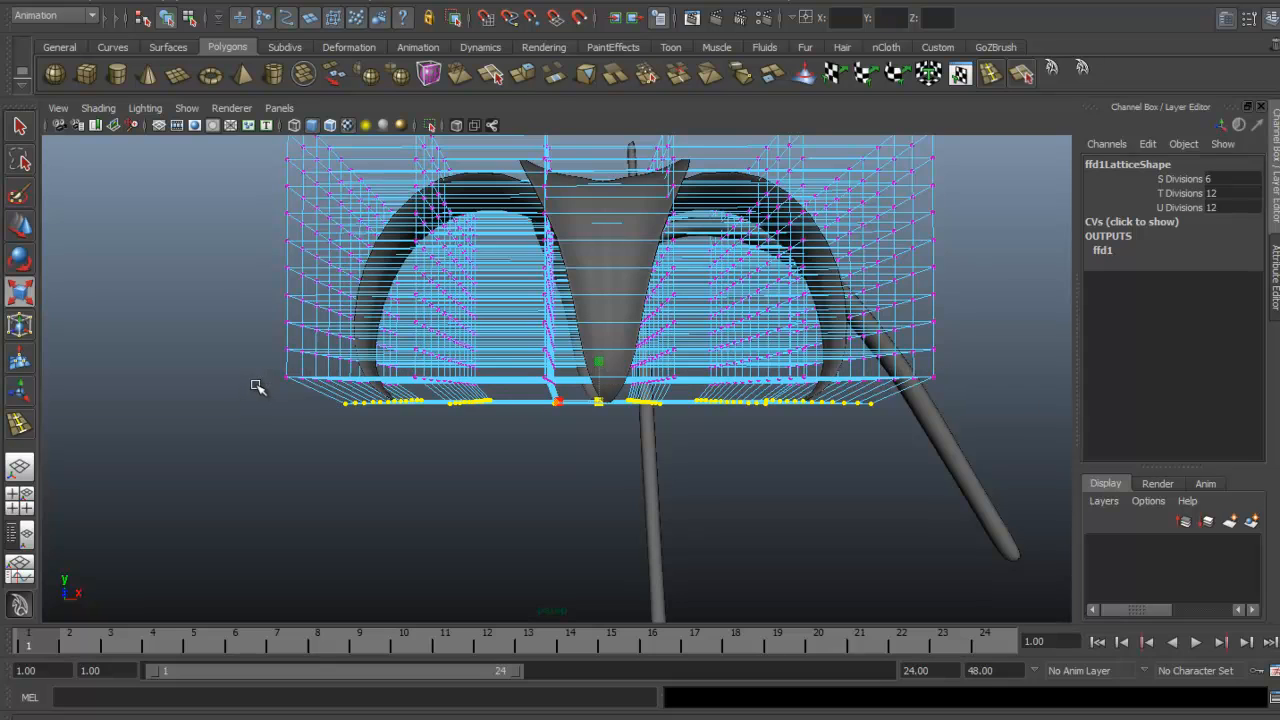
left_click_drag(260, 361, 294, 367, "alt")
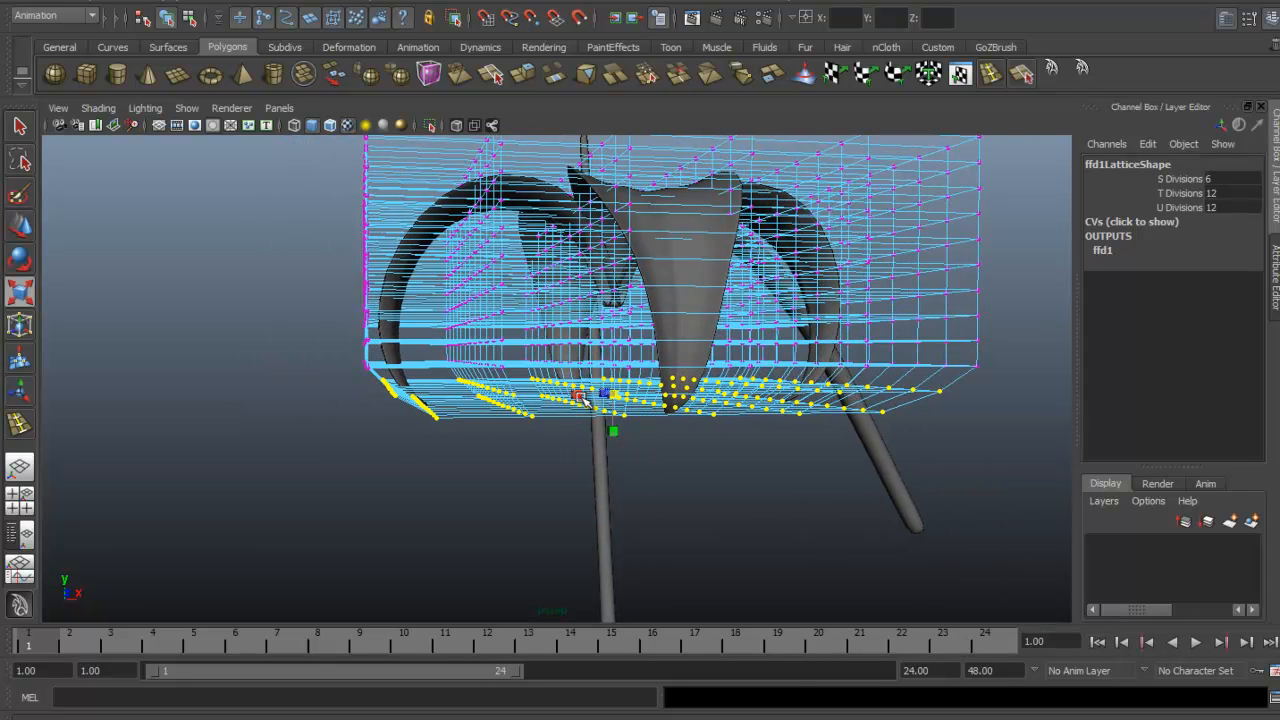
left_click_drag(543, 422, 372, 205, "alt")
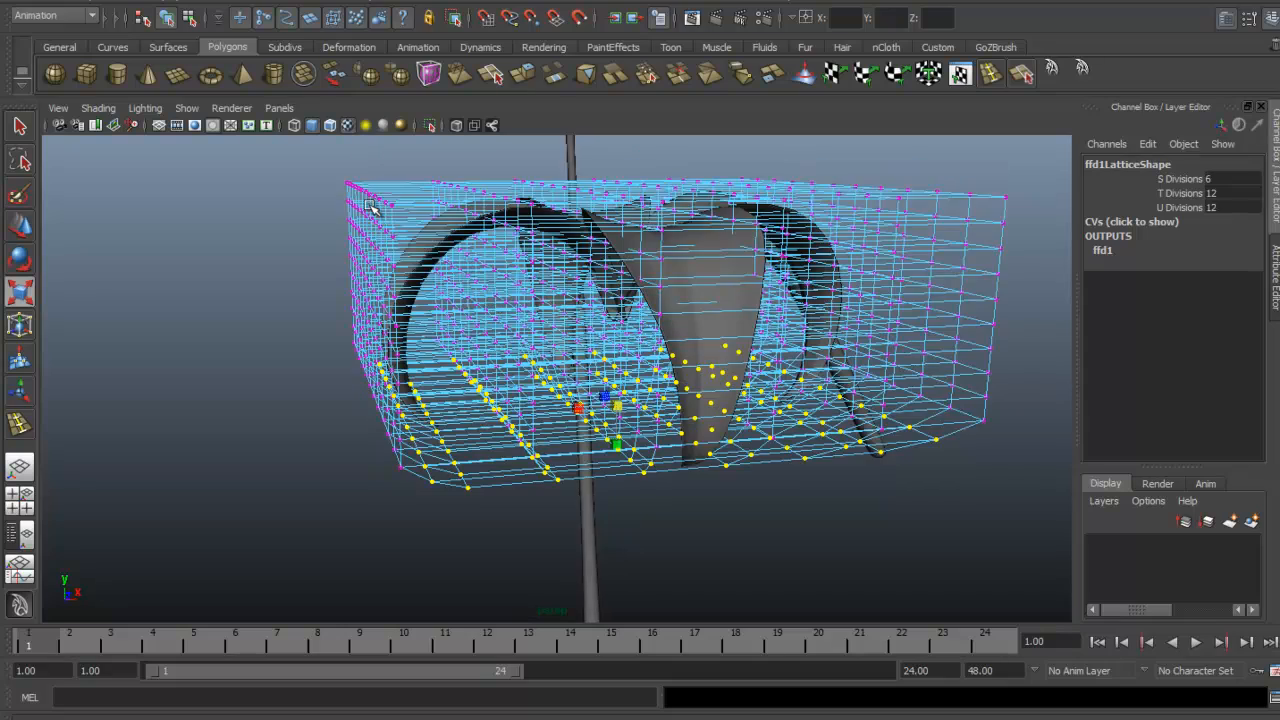
left_click_drag(661, 270, 690, 274, "alt")
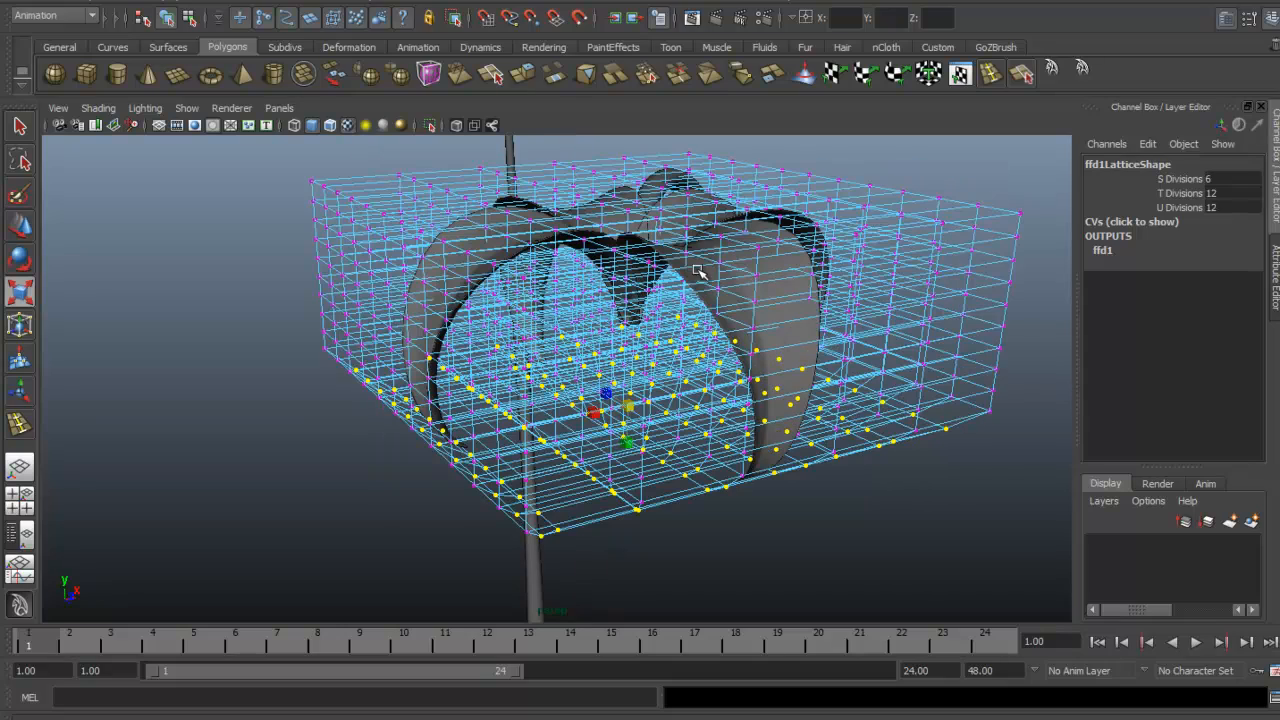
Select all the flower's petals inside the lattice and duplicate them
left_click(824, 285)
left_click_drag(771, 237, 674, 229, "alt")
left_click(671, 231, "shift")
left_click(575, 258, "shift")
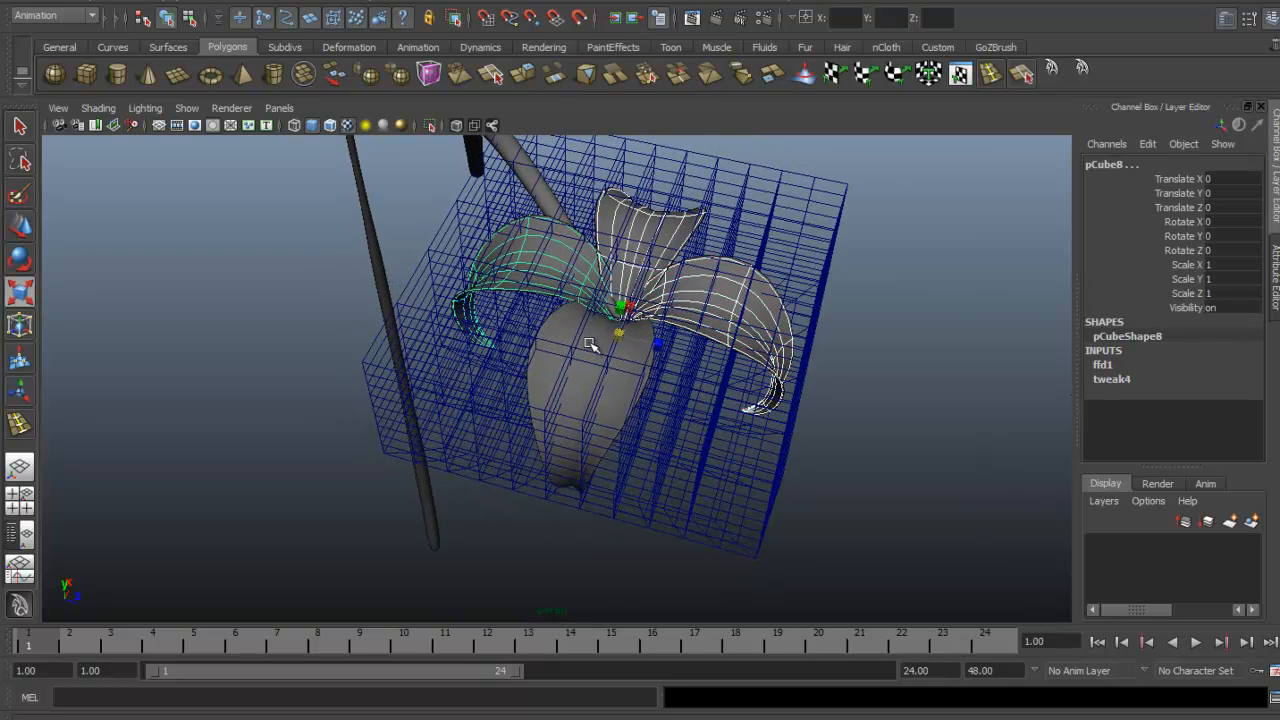
left_click(590, 342, "shift")
left_click_drag(590, 342, 958, 270, "alt")
key("ctrl+d")
Move the duplicated petals clear of the lattice and delete the original petals together with the lattice
key("w")
left_click_drag(694, 236, 716, 250, "alt")
left_click_drag(692, 179, 514, 354)
left_click(326, 205, "shift")
key("Delete")
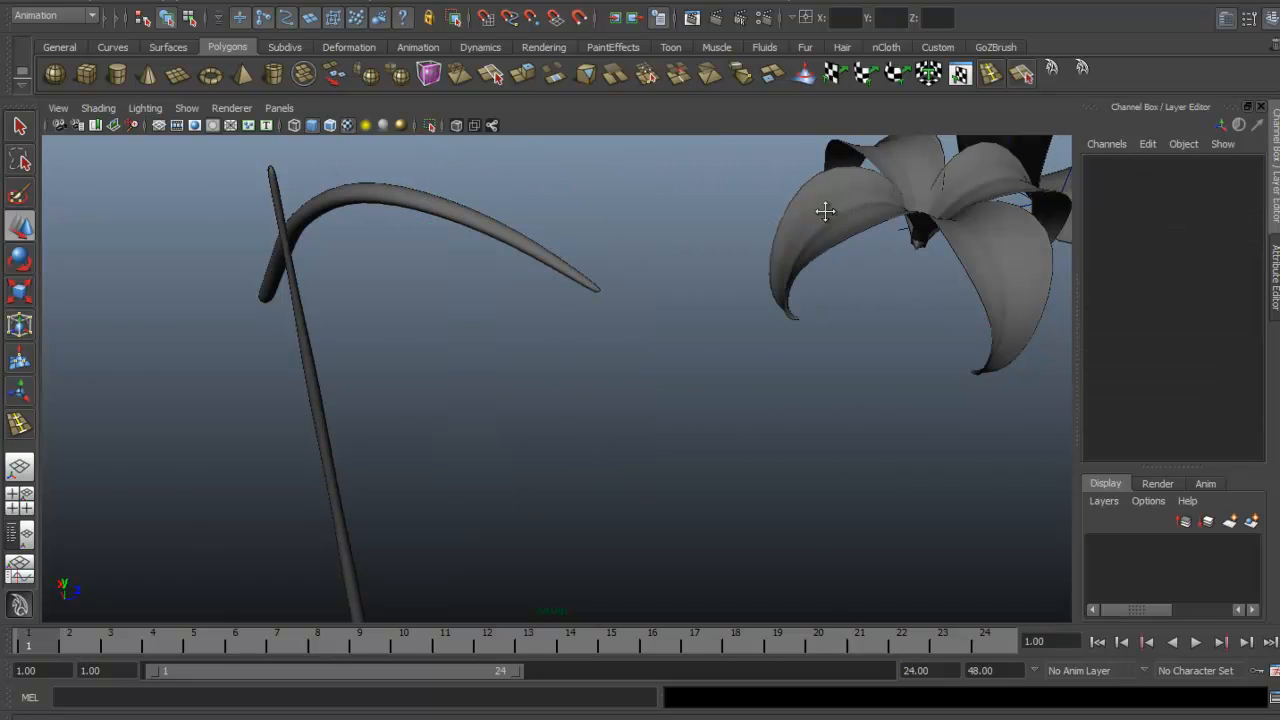
Select the duplicated petals and move them back next to the tip of the curved stem
left_click_drag(825, 211, 500, 457, "alt")
left_click(784, 217)
left_click(800, 272, "shift")
left_click(724, 200, "shift")
left_click(668, 248, "shift")
left_click(584, 416)
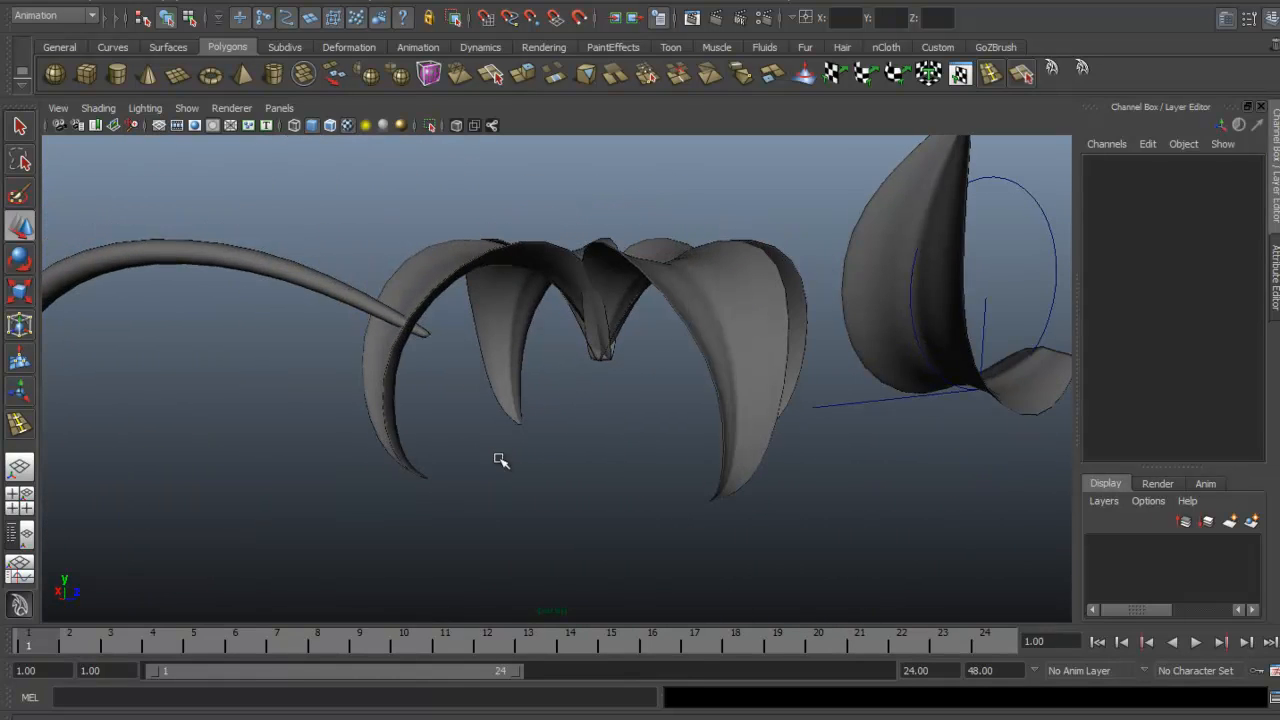
Examine the flower's narrow base, its petals and their position at the stem tip from several angles
left_click_drag(583, 368, 601, 358, "alt")
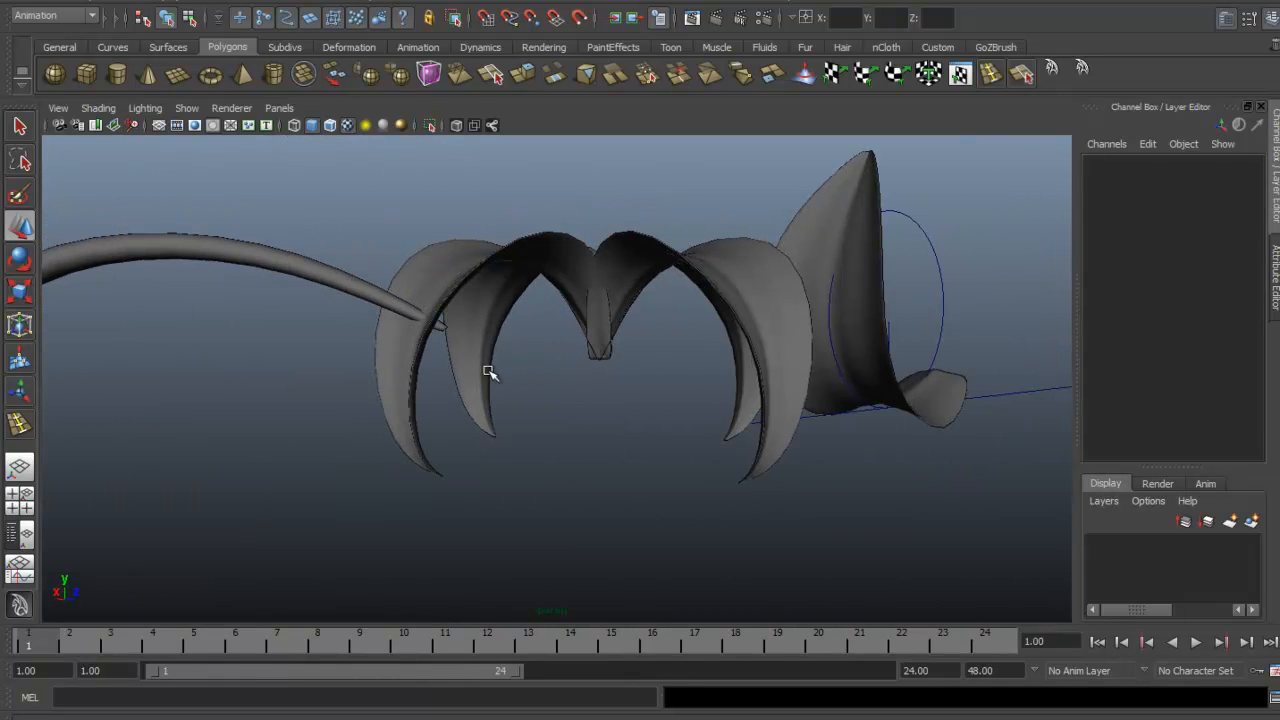
left_click_drag(420, 418, 603, 374, "alt")
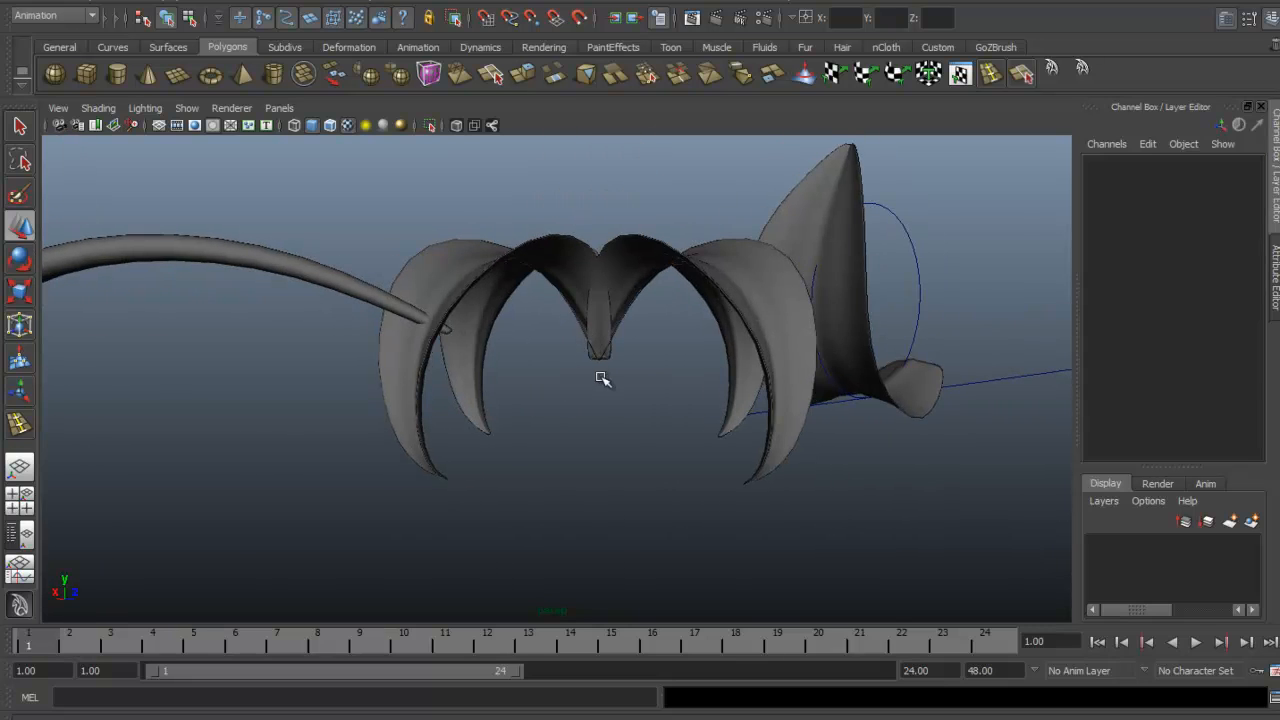
right_click_drag(603, 374, 848, 395, "alt")
left_click_drag(848, 395, 588, 289, "alt")
left_click_drag(703, 256, 624, 222, "alt")
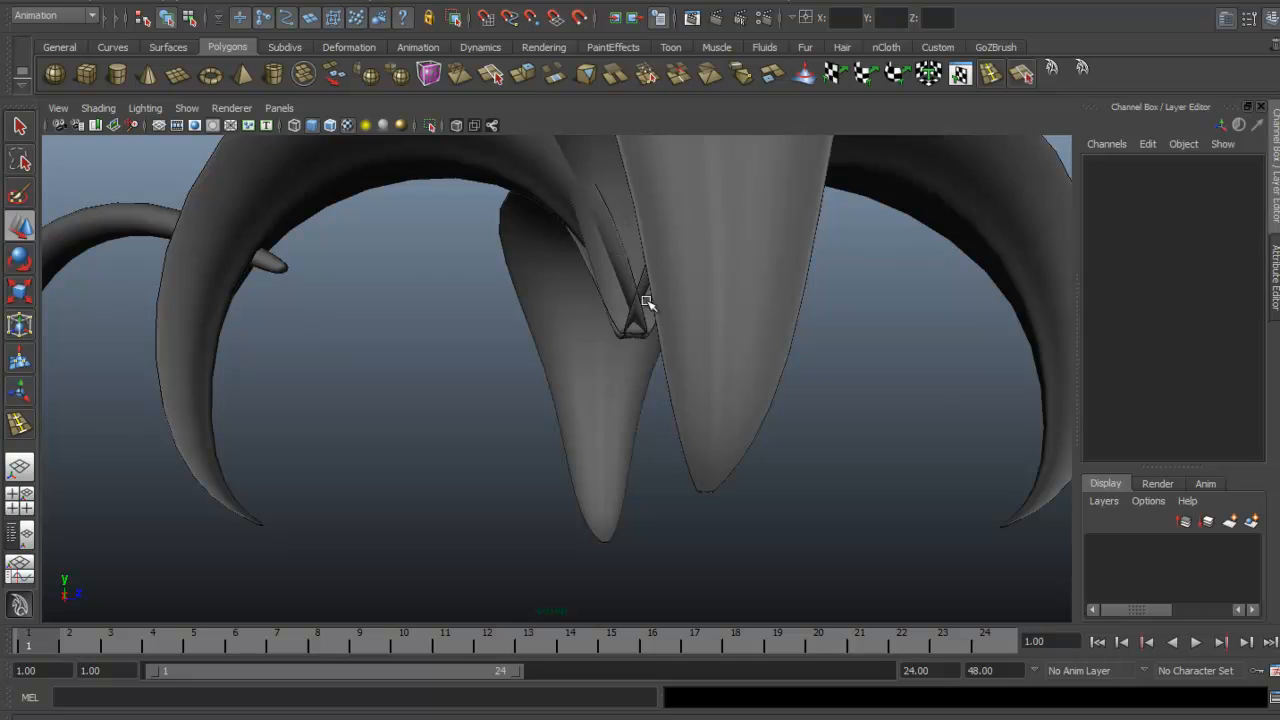
right_click_drag(645, 302, 549, 371, "alt")
left_click_drag(549, 371, 613, 347, "alt")
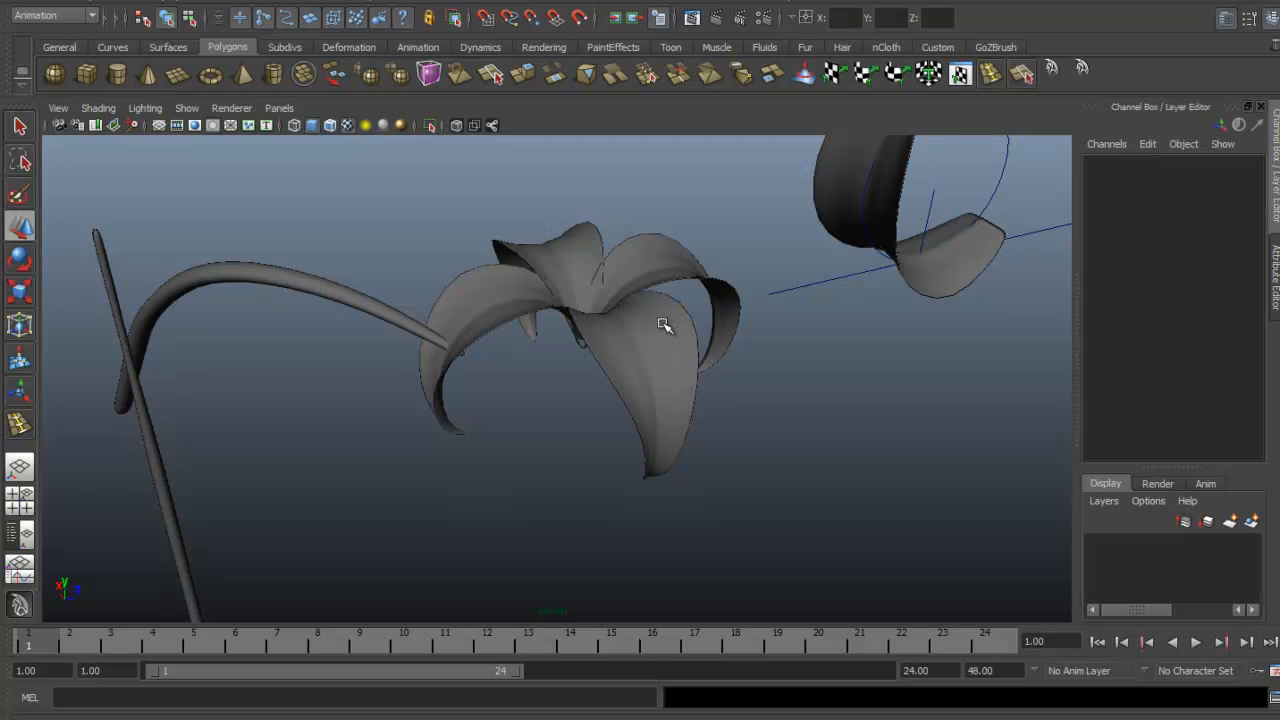
left_click_drag(666, 323, 663, 300, "alt")
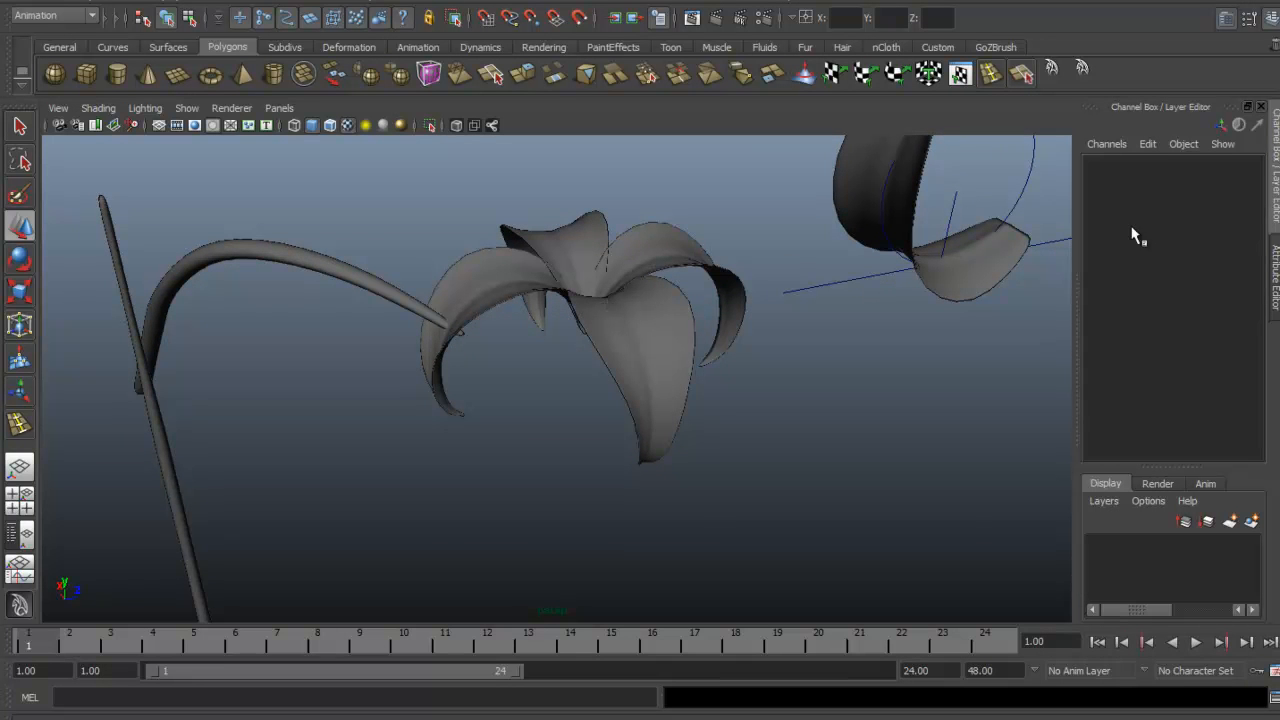